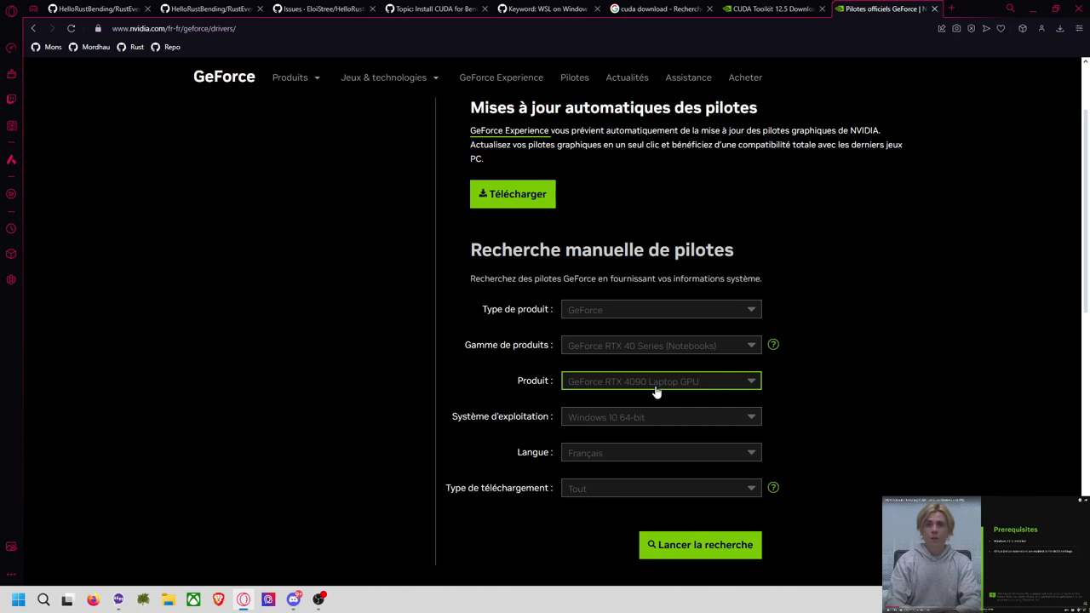
Close the GeForce drivers page and search the web for "wsl" in a new tab.
{"action": "scroll", "coordinate": [841, 161], "scroll_direction": "up", "scroll_amount": 2}
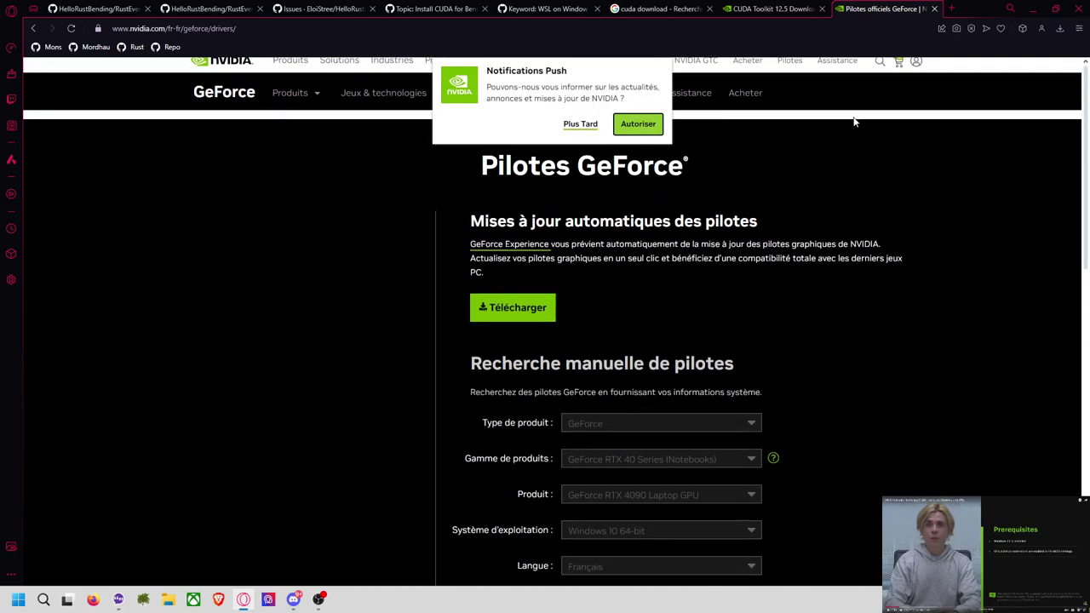
{"action": "left_click", "coordinate": [935, 9]}
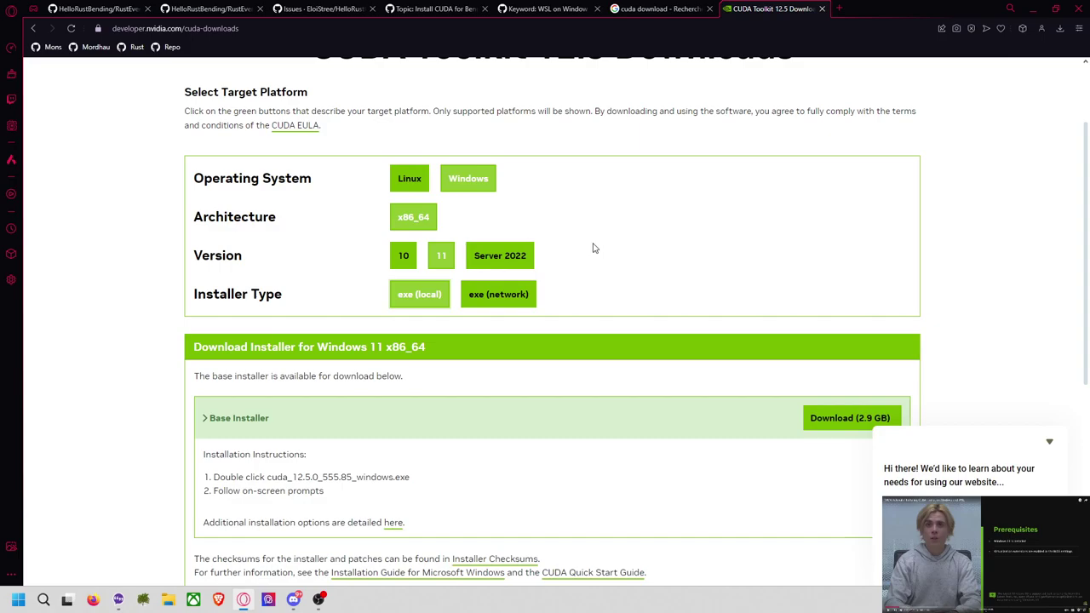
{"action": "left_click", "coordinate": [838, 10]}
{"action": "type", "text": "wsl"}
{"action": "key", "text": "Return"}
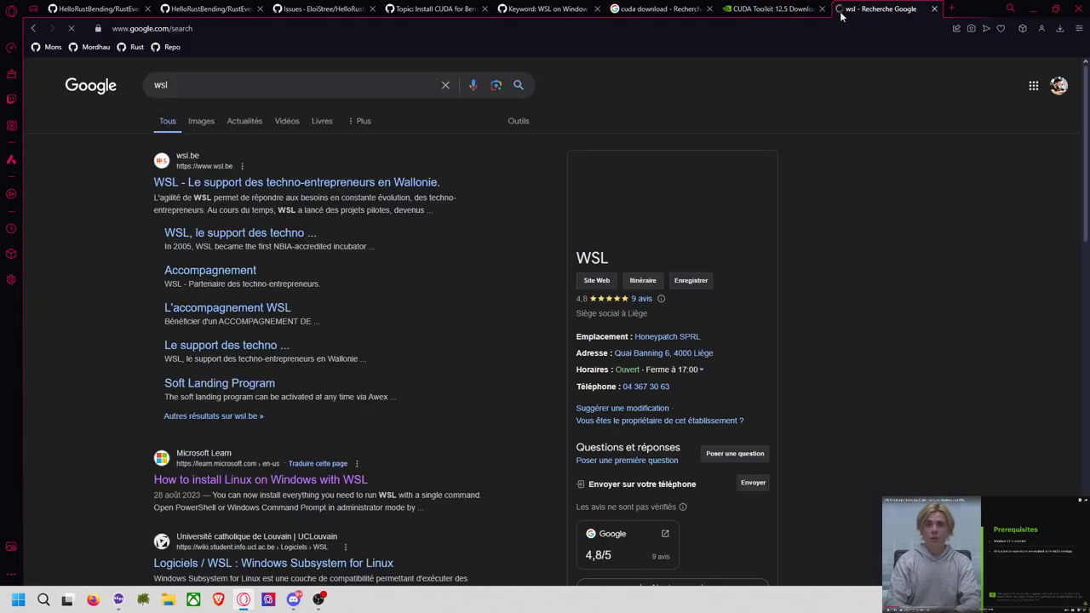
Refine the search to "wsl widnow", open Microsoft Learn's "How to install Linux on Windows with WSL" article and read its prerequisites and install command.
{"action": "left_click", "coordinate": [327, 86]}
{"action": "type", "text": "widnow"}
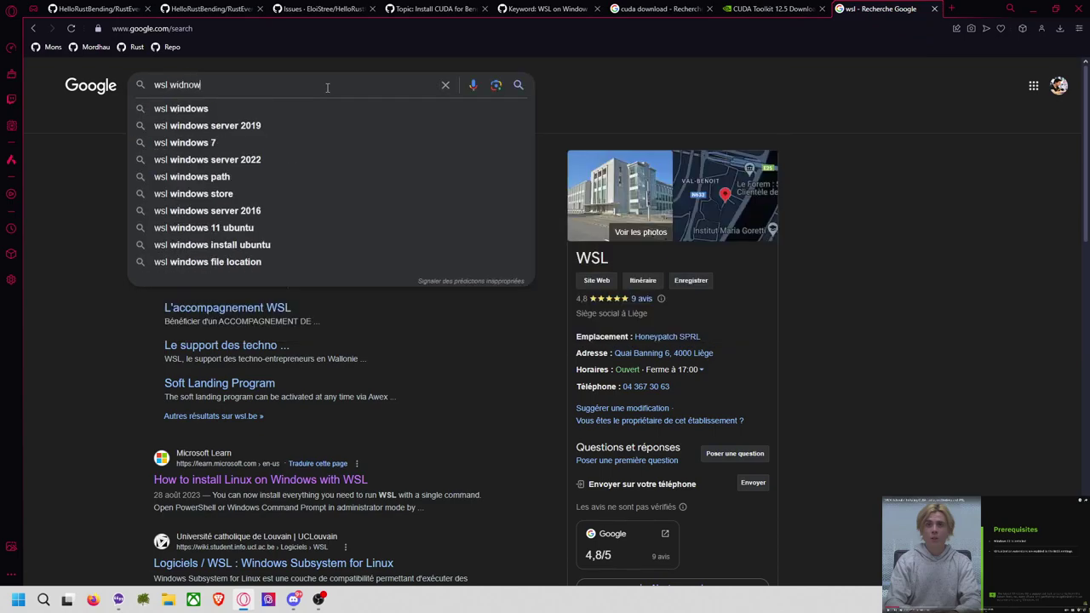
{"action": "key", "text": "Return"}
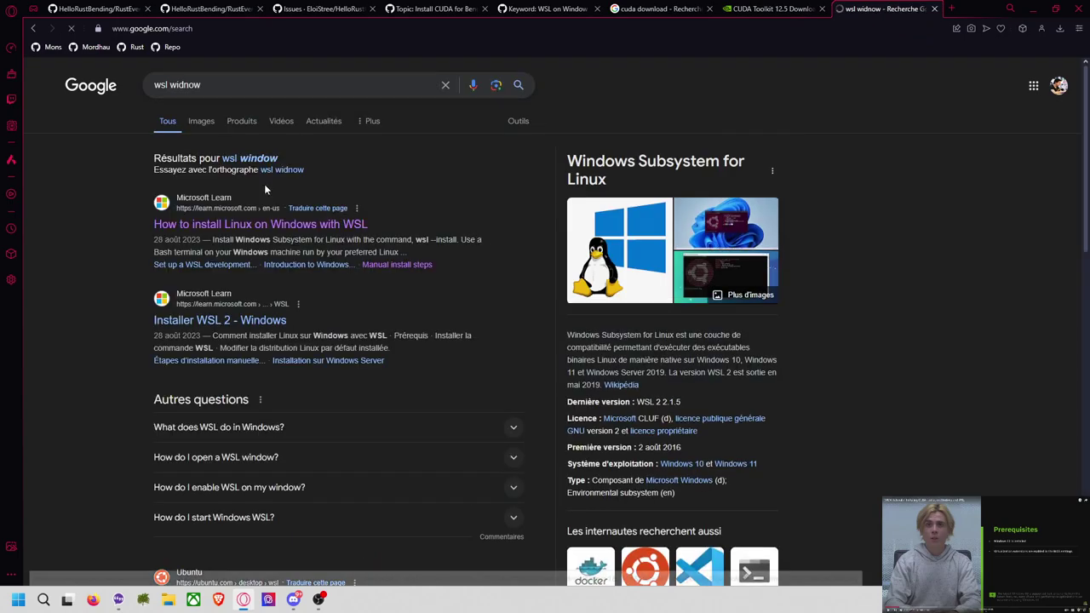
{"action": "left_click", "coordinate": [309, 225]}
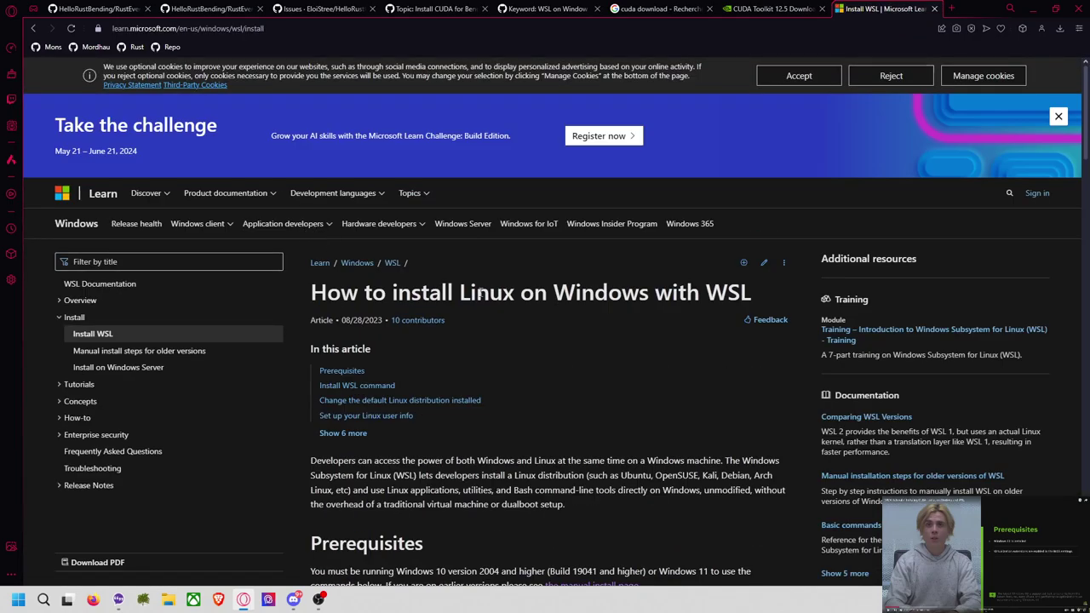
{"action": "left_click_drag", "start_coordinate": [442, 293], "coordinate": [595, 294]}
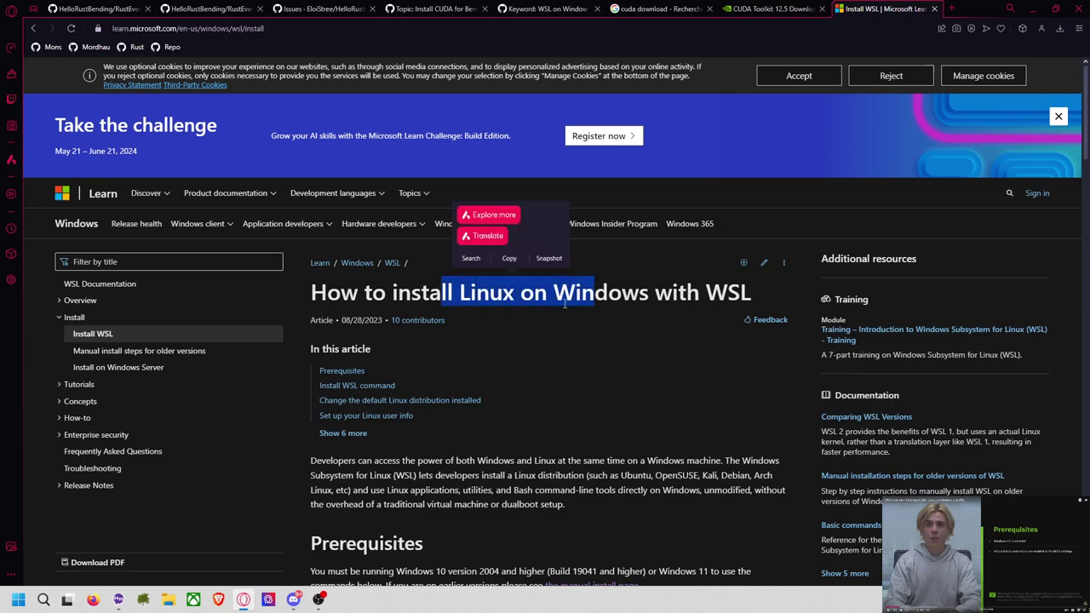
{"action": "scroll", "coordinate": [564, 308], "scroll_direction": "down", "scroll_amount": 3}
{"action": "scroll", "coordinate": [545, 255], "scroll_direction": "down", "scroll_amount": 2}
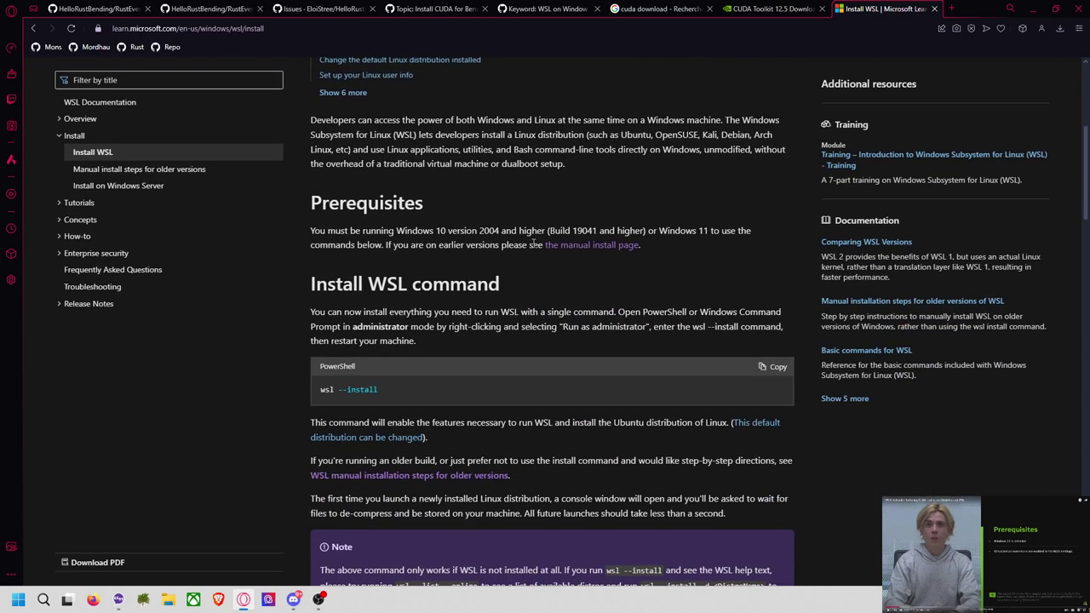
{"action": "scroll", "coordinate": [518, 262], "scroll_direction": "up", "scroll_amount": 4}
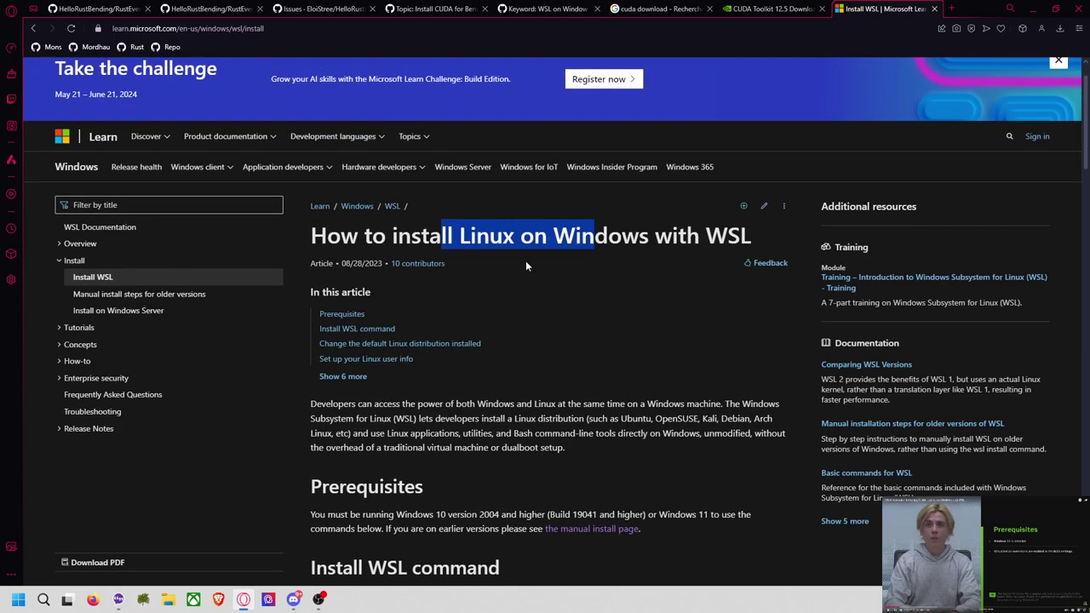
Return to the CUDA Toolkit downloads page, search Windows for "feature" and open the Optional features settings.
{"action": "left_click", "coordinate": [771, 9]}
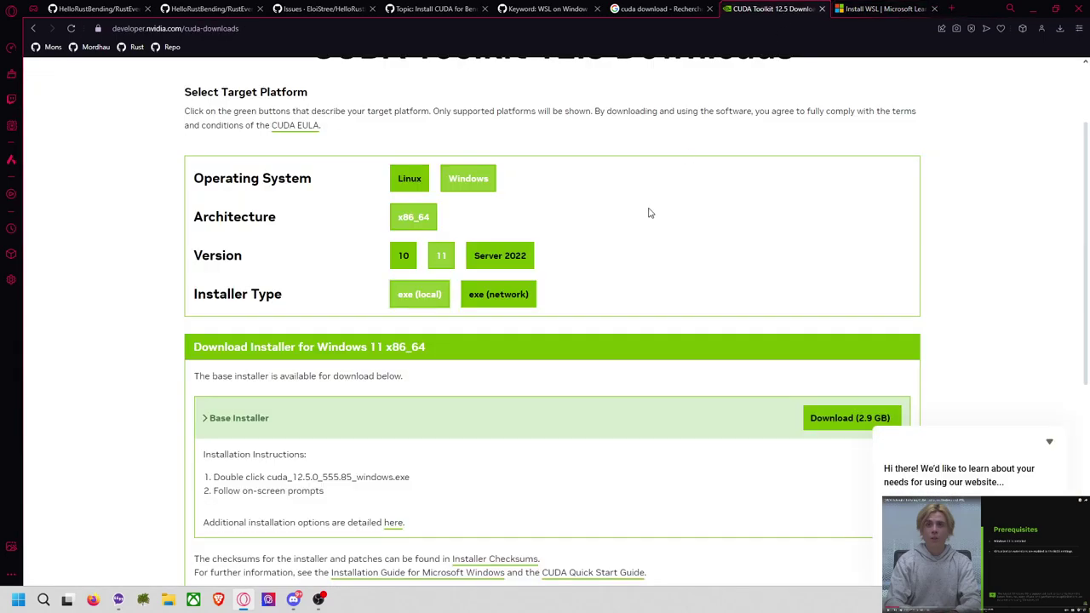
{"action": "scroll", "coordinate": [647, 215], "scroll_direction": "up", "scroll_amount": 1}
{"action": "scroll", "coordinate": [636, 221], "scroll_direction": "down", "scroll_amount": 1}
{"action": "scroll", "coordinate": [636, 221], "scroll_direction": "up", "scroll_amount": 1}
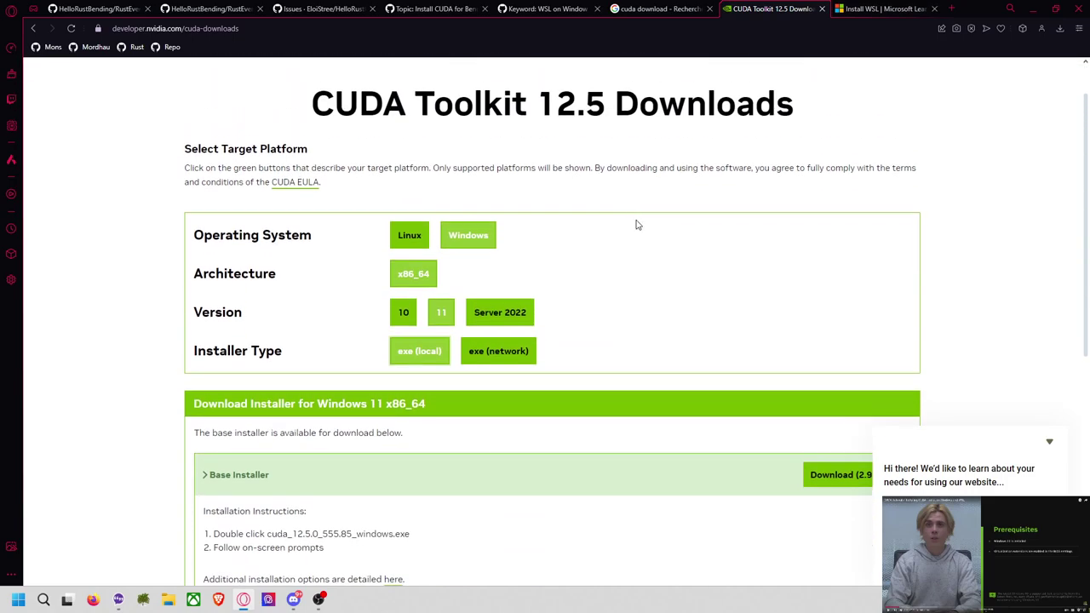
{"action": "key", "text": "super"}
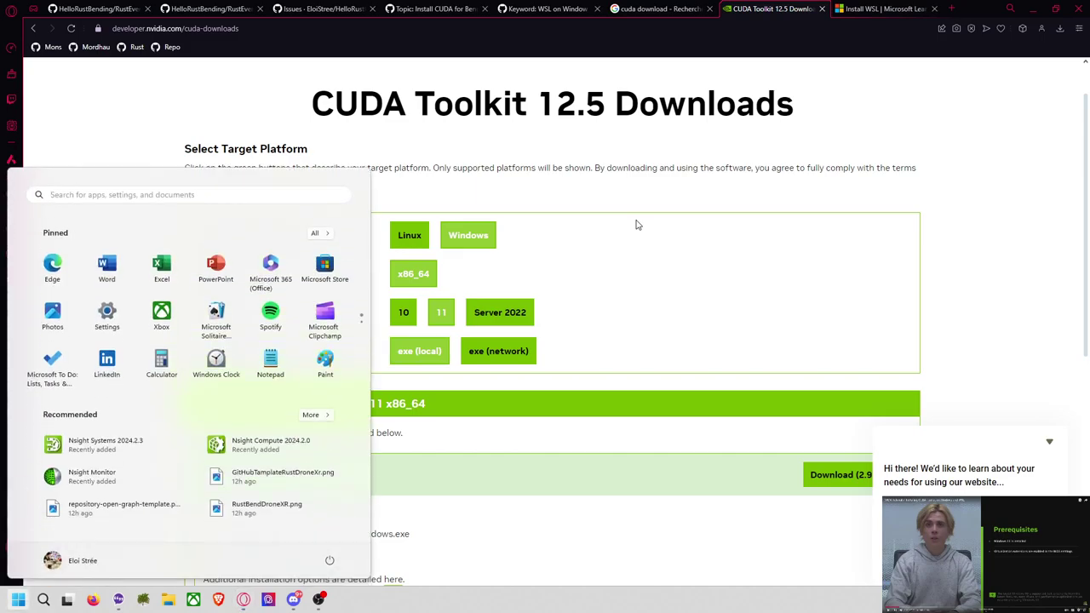
{"action": "type", "text": "feature"}
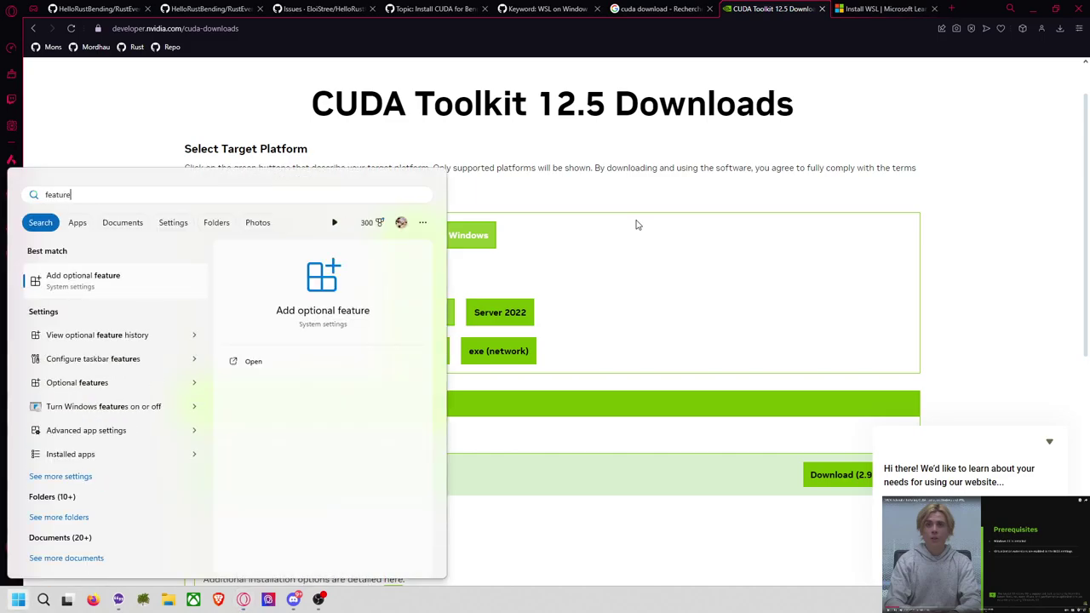
{"action": "left_click", "coordinate": [93, 291]}
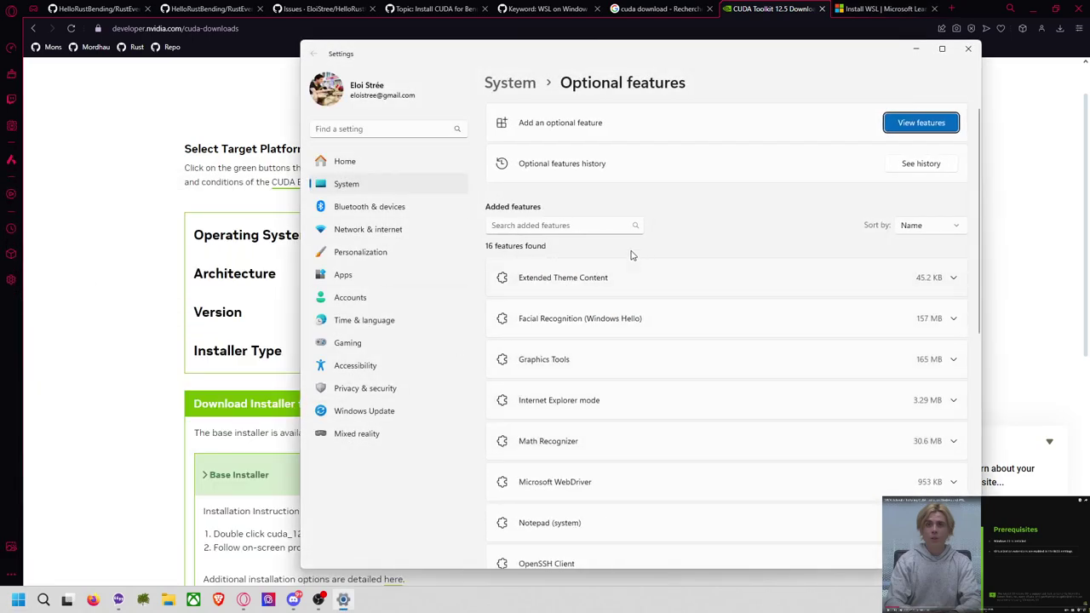
{"action": "left_click", "coordinate": [591, 227]}
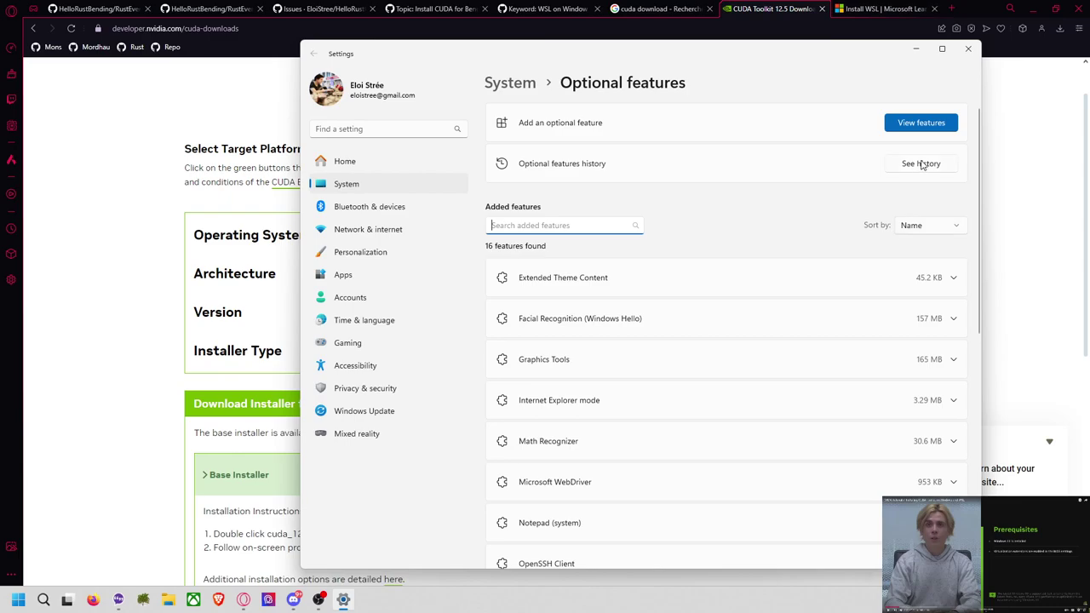
{"action": "left_click", "coordinate": [904, 124]}
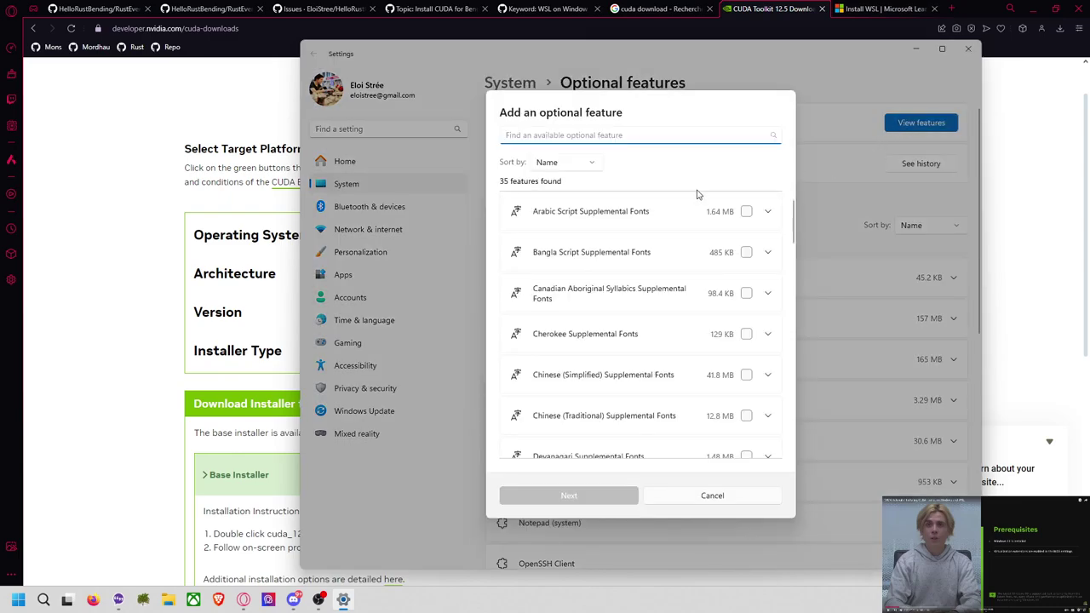
{"action": "left_click", "coordinate": [722, 501]}
Examine the enabled components in an enlarged Windows Features dialog, including Virtual Machine Platform and Windows Subsystem for Linux, and close it without changes.
{"action": "scroll", "coordinate": [740, 351], "scroll_direction": "down", "scroll_amount": 4}
{"action": "scroll", "coordinate": [740, 350], "scroll_direction": "down", "scroll_amount": 2}
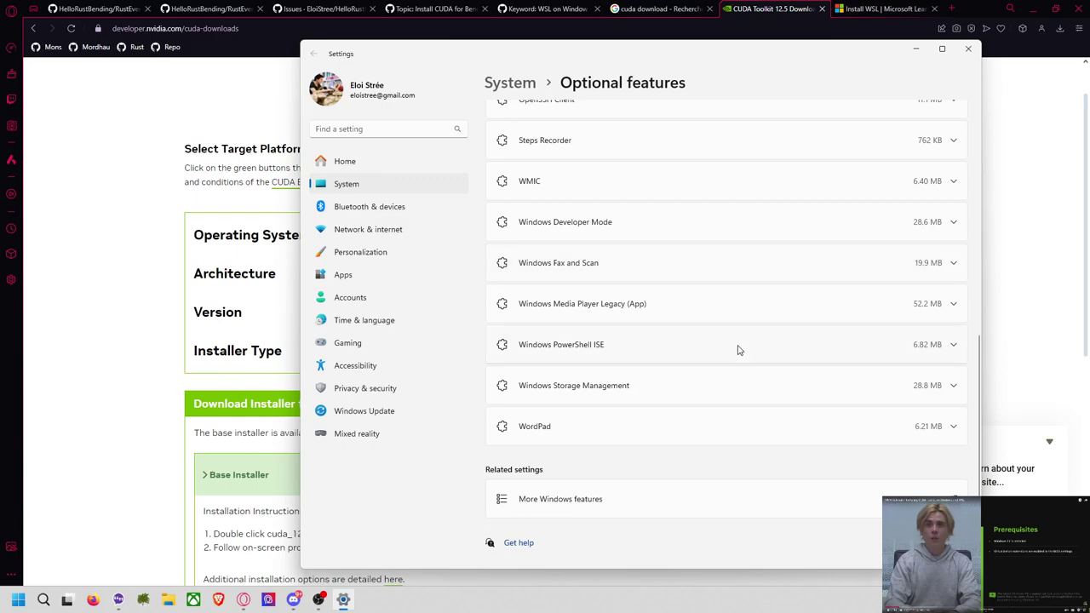
{"action": "left_click", "coordinate": [638, 501]}
{"action": "left_click_drag", "start_coordinate": [541, 197], "coordinate": [304, 116]}
{"action": "left_click_drag", "start_coordinate": [420, 311], "coordinate": [697, 506]}
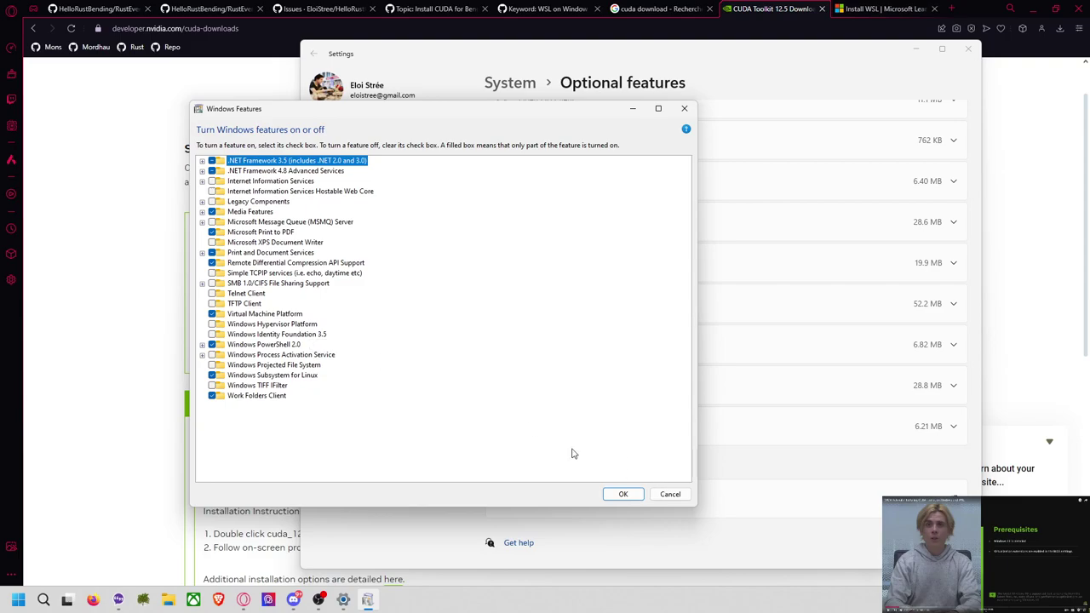
{"action": "left_click", "coordinate": [673, 494]}
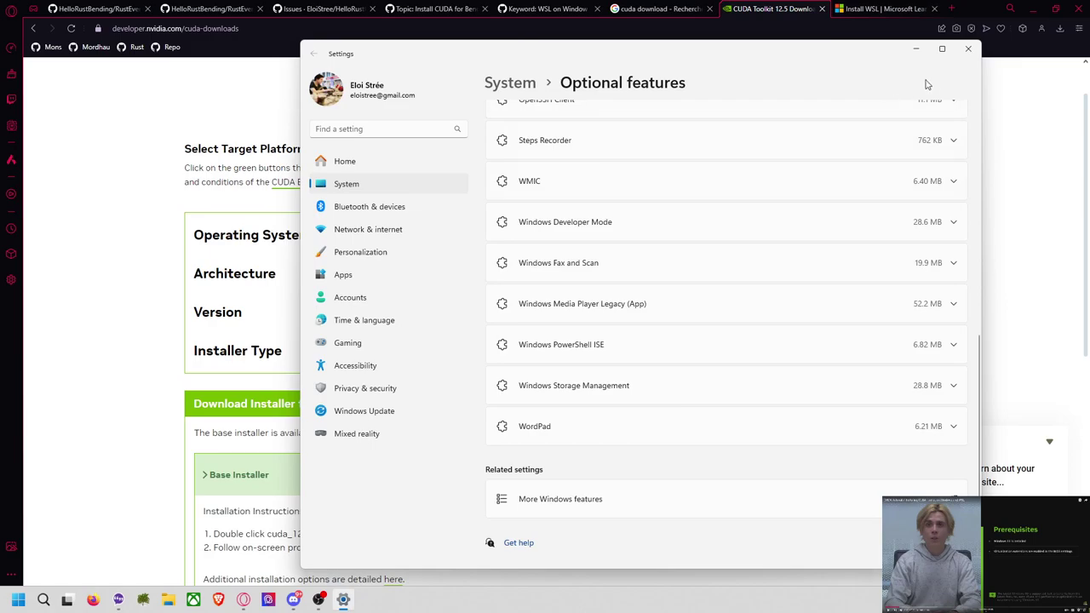
{"action": "left_click", "coordinate": [968, 48]}
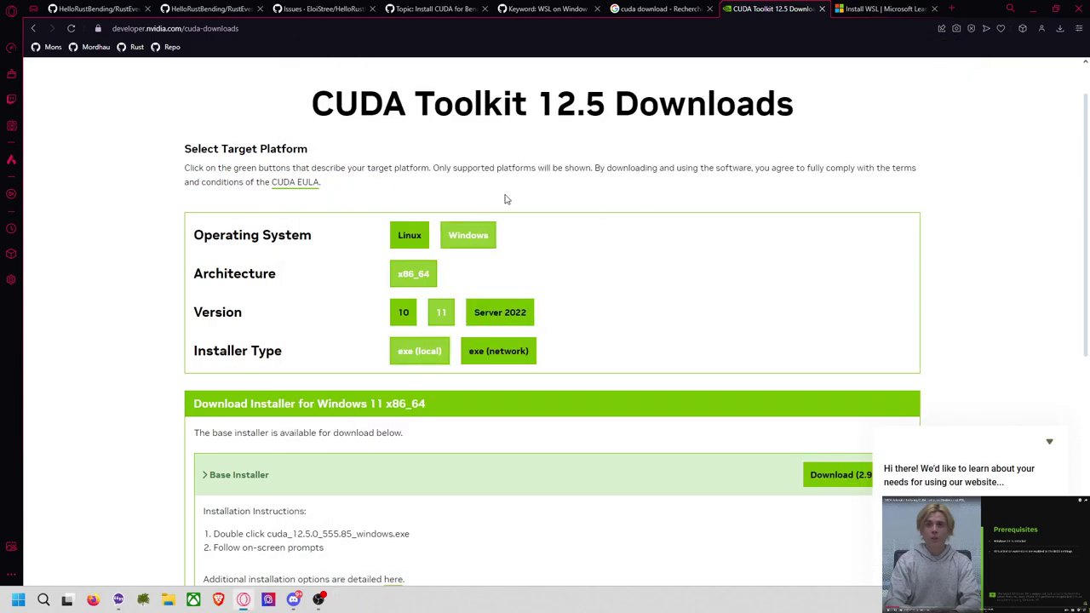
Set the CUDA Toolkit target platform to Linux, x86_64, WSL-Ubuntu, version 2.0, with the runfile (local) installer.
{"action": "left_click", "coordinate": [419, 240]}
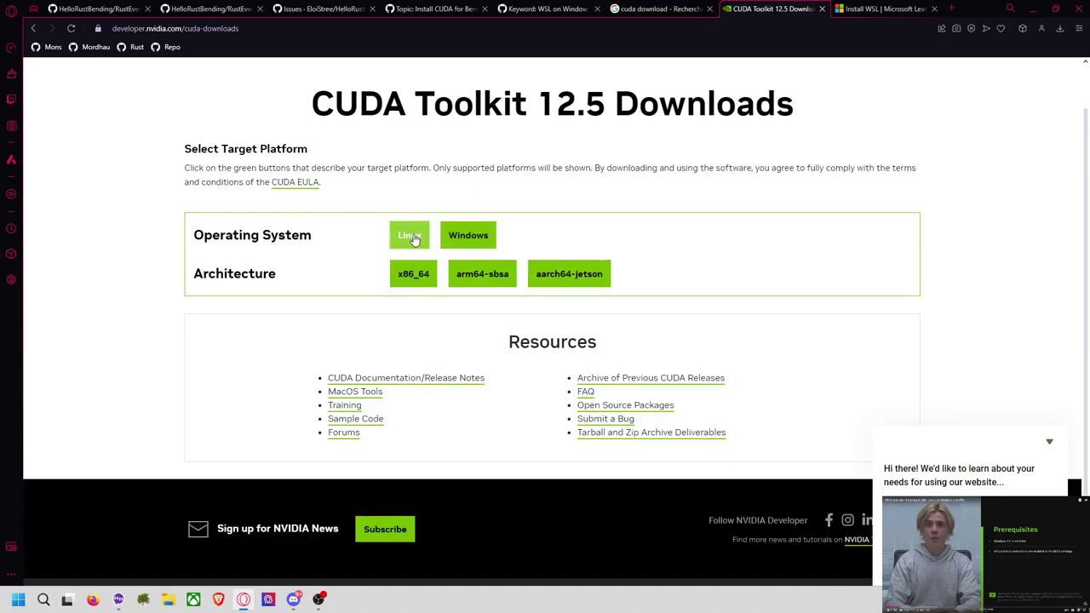
{"action": "left_click", "coordinate": [417, 275]}
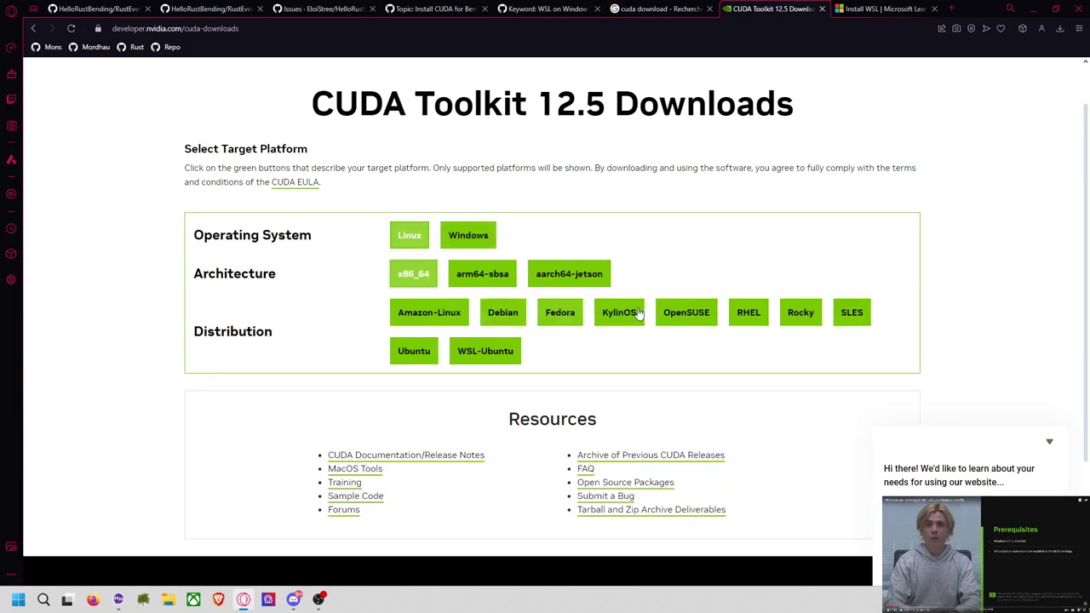
{"action": "left_click", "coordinate": [482, 360]}
{"action": "left_click", "coordinate": [404, 390]}
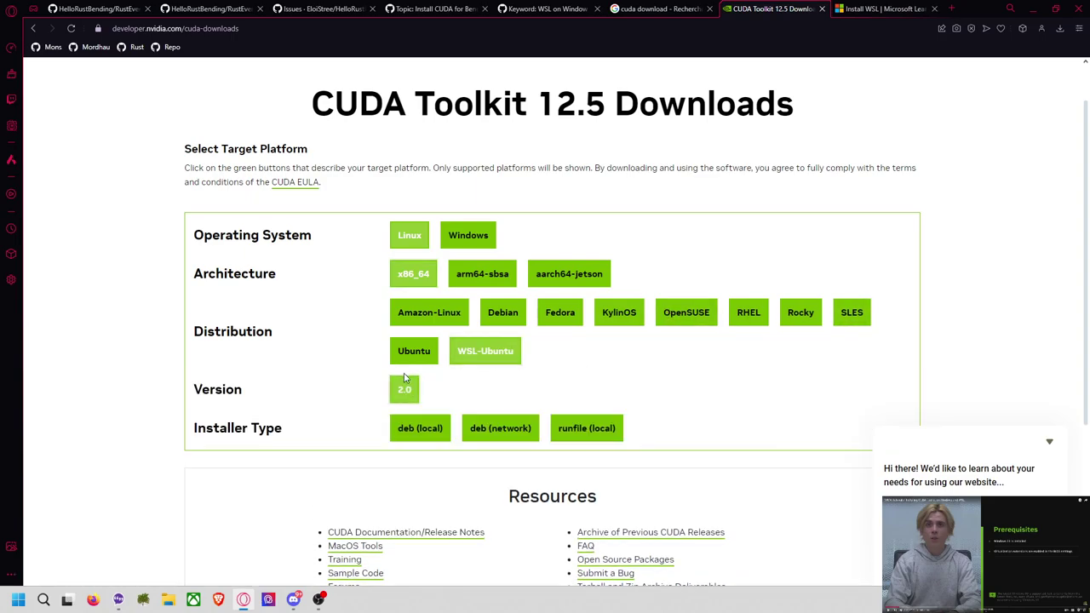
{"action": "left_click", "coordinate": [588, 429]}
{"action": "scroll", "coordinate": [345, 374], "scroll_direction": "down", "scroll_amount": 3}
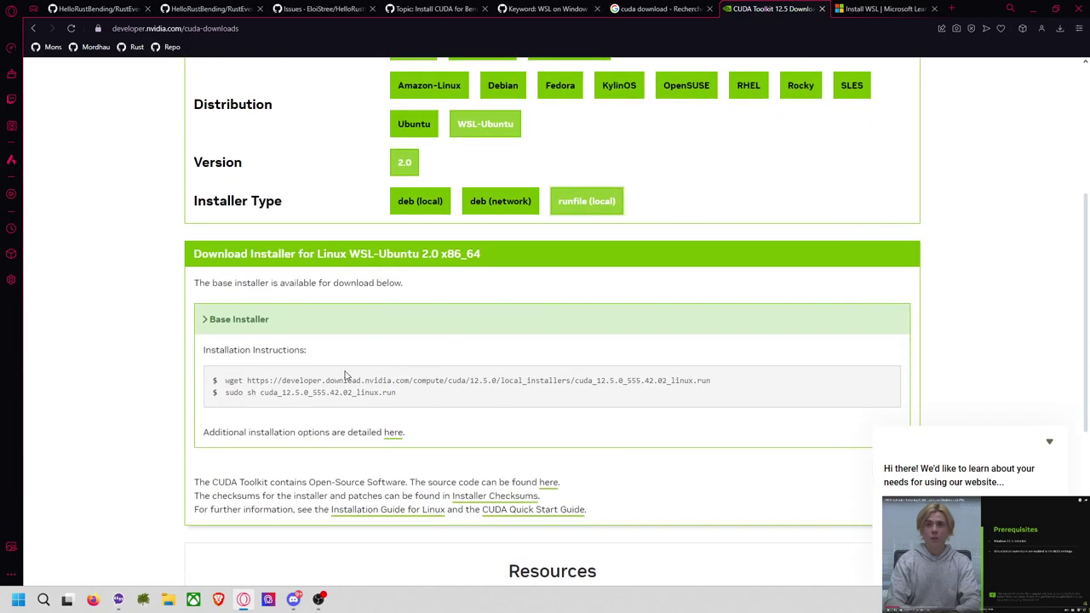
Highlight the wget and sudo sh base installer commands in turn, and pin the CUDA downloads tab.
{"action": "left_click_drag", "start_coordinate": [697, 383], "coordinate": [168, 362]}
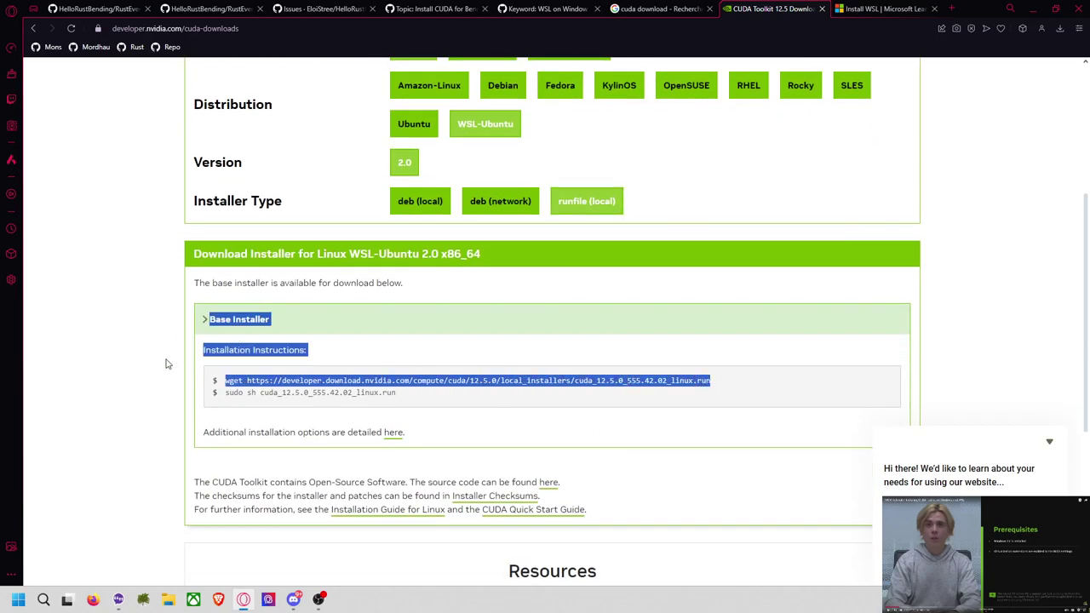
{"action": "left_click", "coordinate": [408, 401]}
{"action": "left_click_drag", "start_coordinate": [408, 400], "coordinate": [215, 396]}
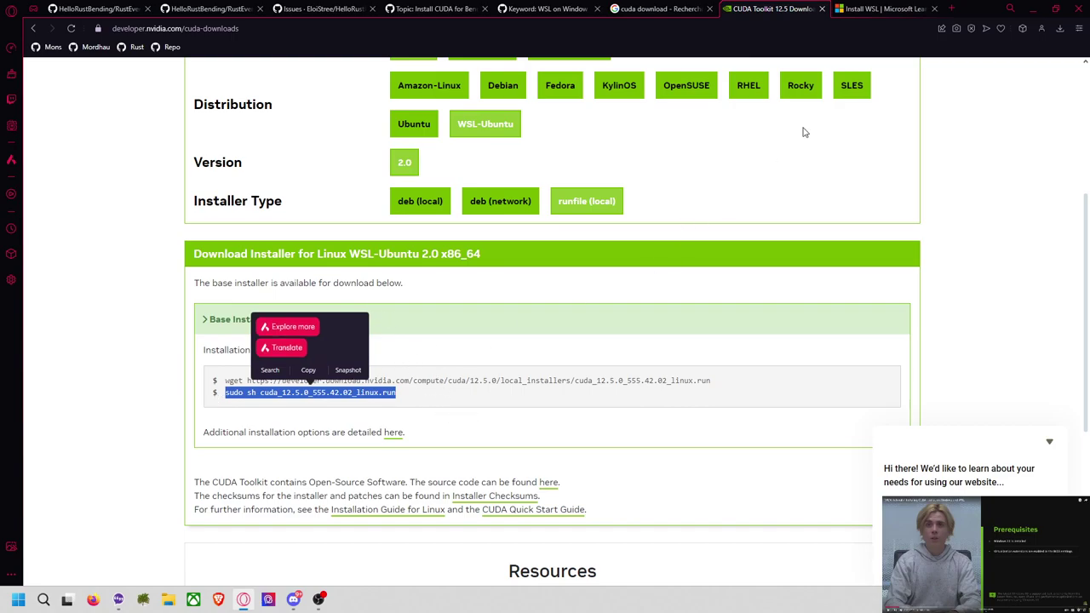
{"action": "right_click", "coordinate": [784, 11]}
{"action": "left_click", "coordinate": [829, 95]}
{"action": "left_click", "coordinate": [862, 9]}
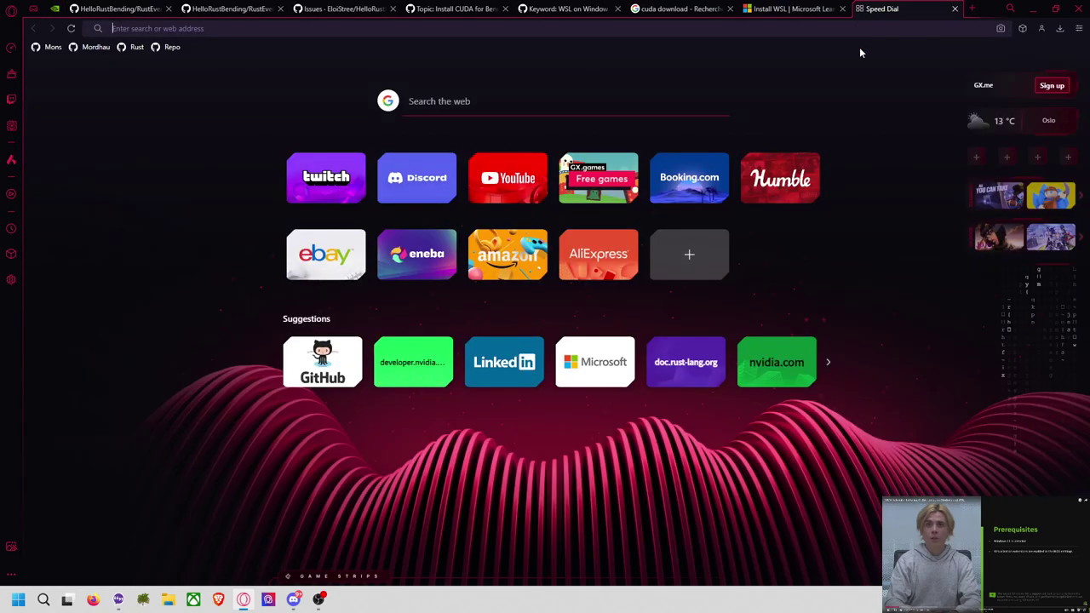
{"action": "type", "text": "rc"}
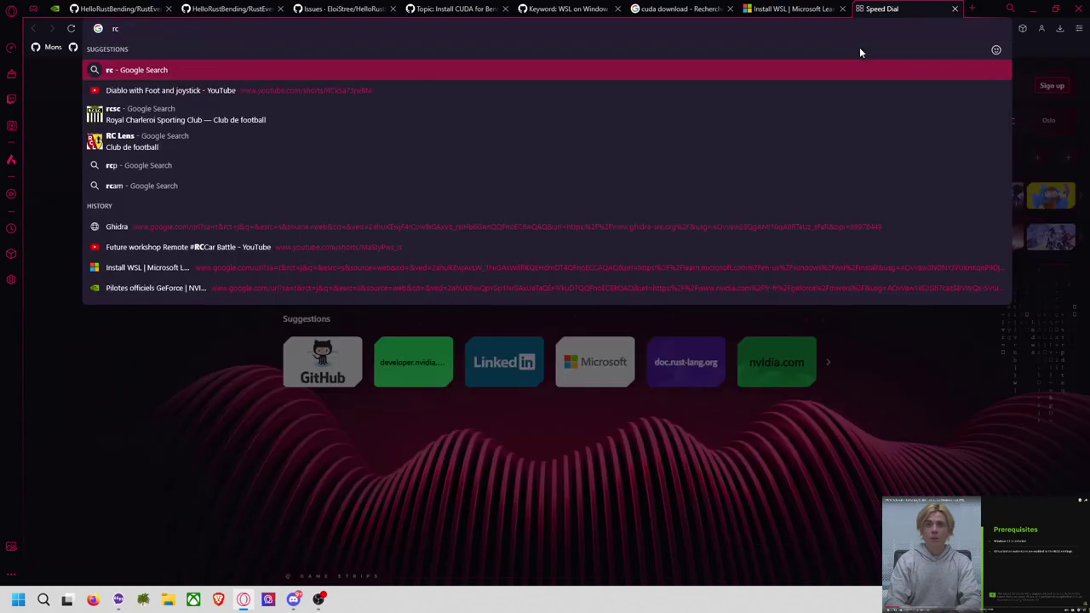
{"action": "type", "text": "w"}
{"action": "key", "text": "BackSpace"}
{"action": "key", "text": "BackSpace"}
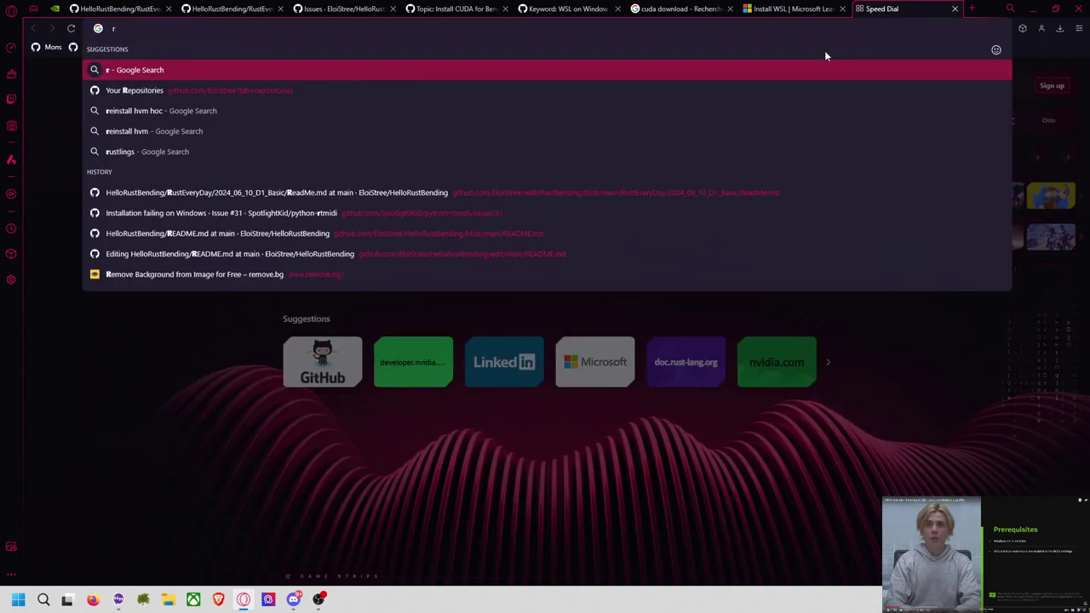
Switch to the 2024_06_13_D4_HelloBend ReadMe on GitHub and pin its tab.
{"action": "left_click", "coordinate": [254, 10]}
{"action": "left_click", "coordinate": [128, 10]}
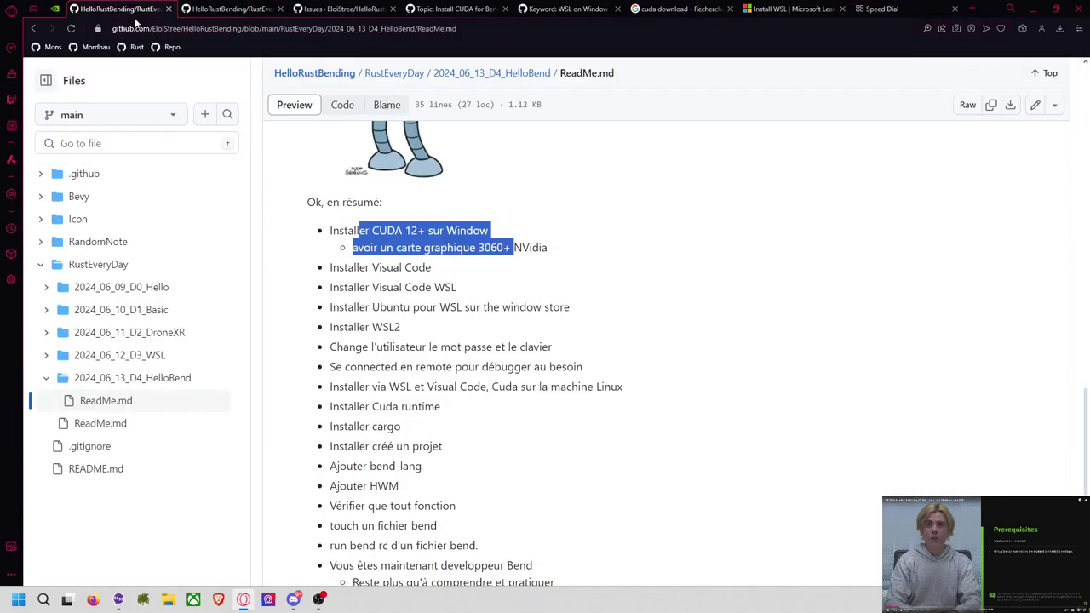
{"action": "right_click", "coordinate": [127, 10]}
{"action": "left_click", "coordinate": [170, 99]}
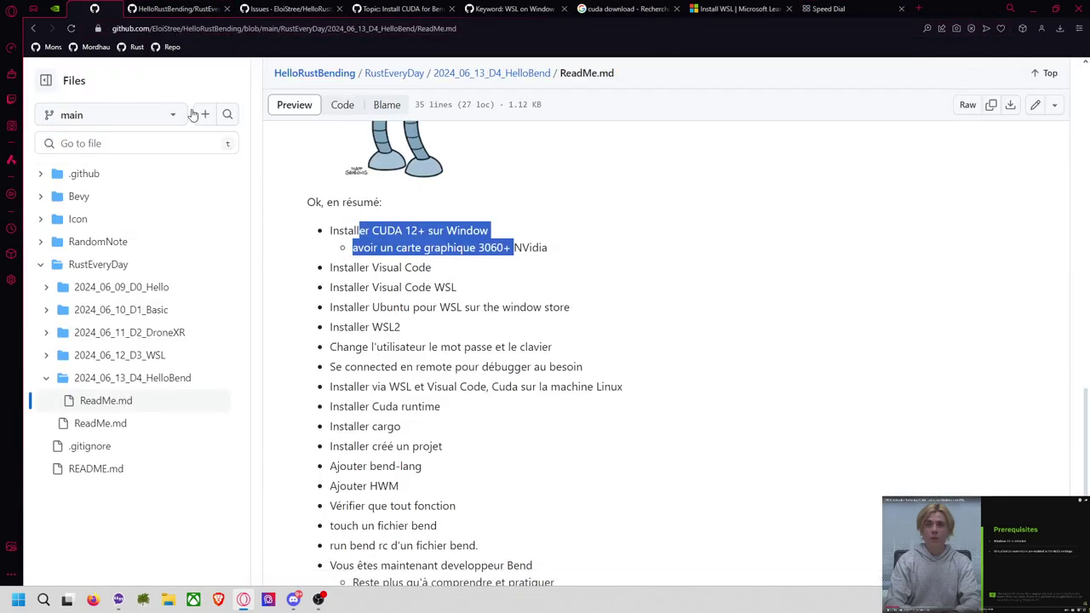
Open the ReadMe's linked WSL issue #15 and CUDA issue #16 in new tabs and display the CUDA issue.
{"action": "scroll", "coordinate": [437, 349], "scroll_direction": "down", "scroll_amount": 1}
{"action": "scroll", "coordinate": [415, 403], "scroll_direction": "up", "scroll_amount": 10}
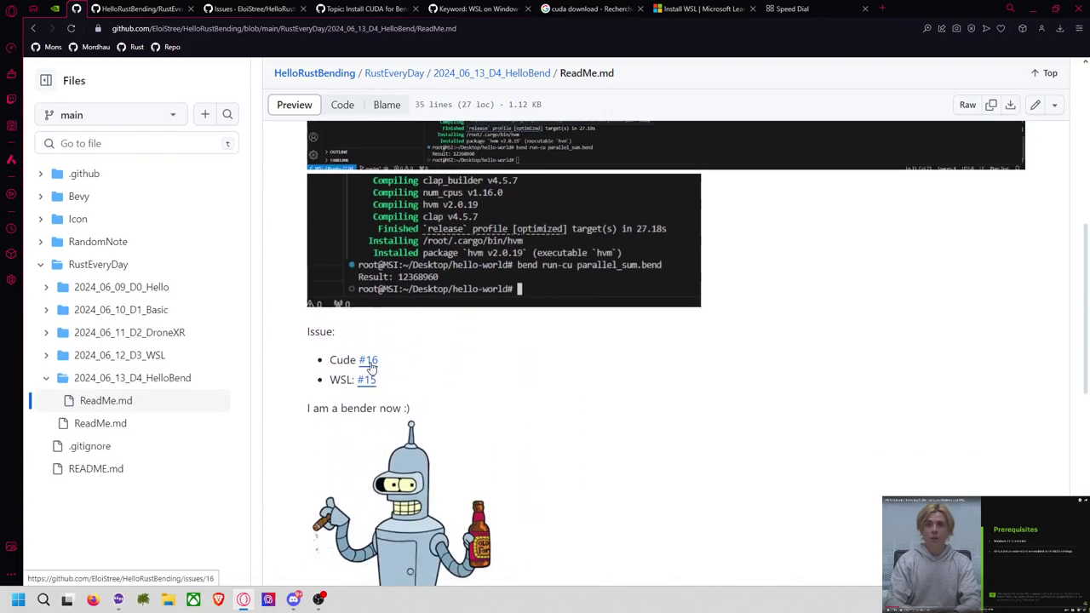
{"action": "middle_click", "coordinate": [372, 380]}
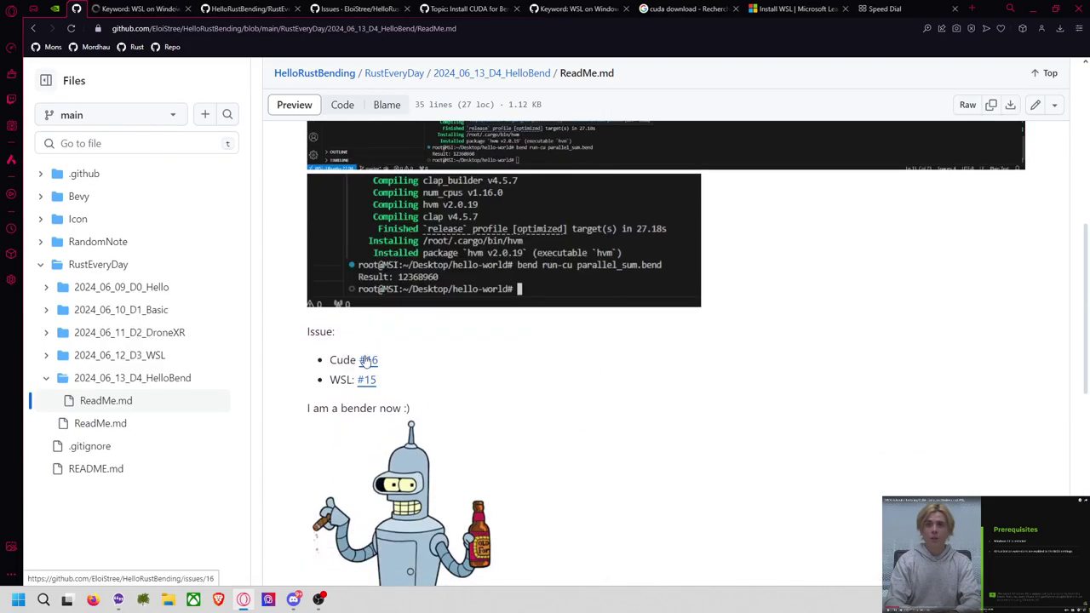
{"action": "middle_click", "coordinate": [368, 361]}
{"action": "scroll", "coordinate": [328, 366], "scroll_direction": "down", "scroll_amount": 1}
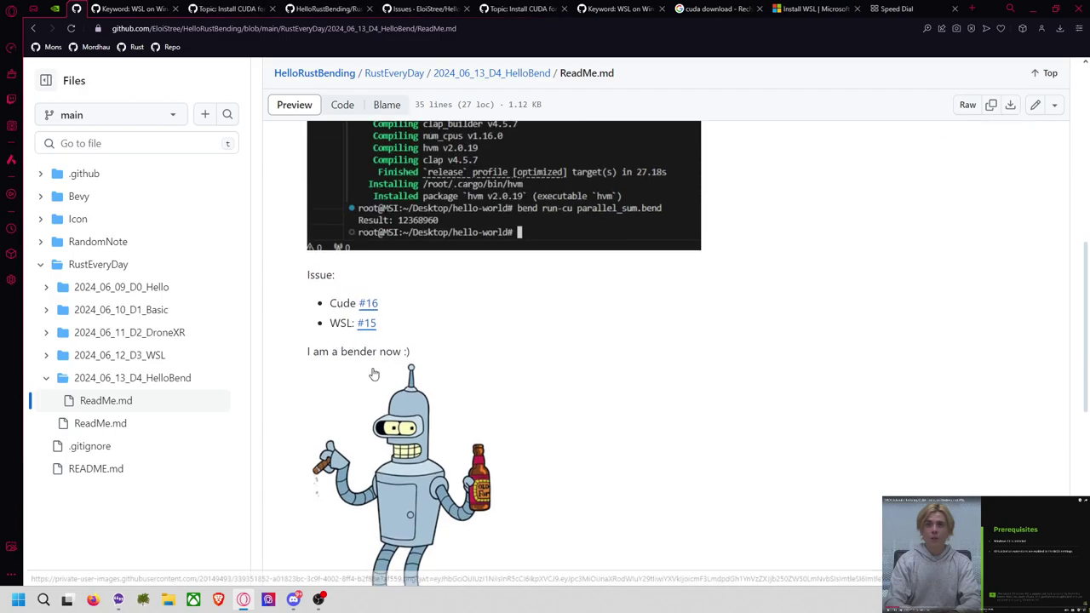
{"action": "scroll", "coordinate": [326, 292], "scroll_direction": "down", "scroll_amount": 6}
{"action": "left_click", "coordinate": [225, 8]}
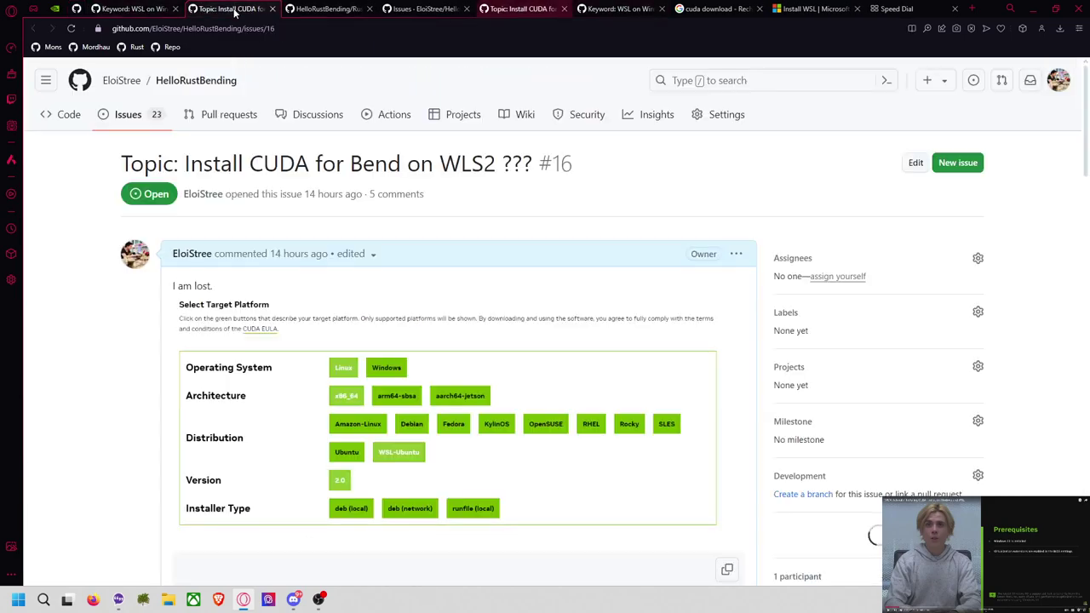
Read through the comments of CUDA issue #16, highlighting nvcc in the command-not-found note and checking the follow-up links and version-check commands.
{"action": "scroll", "coordinate": [287, 199], "scroll_direction": "down", "scroll_amount": 7}
{"action": "scroll", "coordinate": [452, 217], "scroll_direction": "up", "scroll_amount": 2}
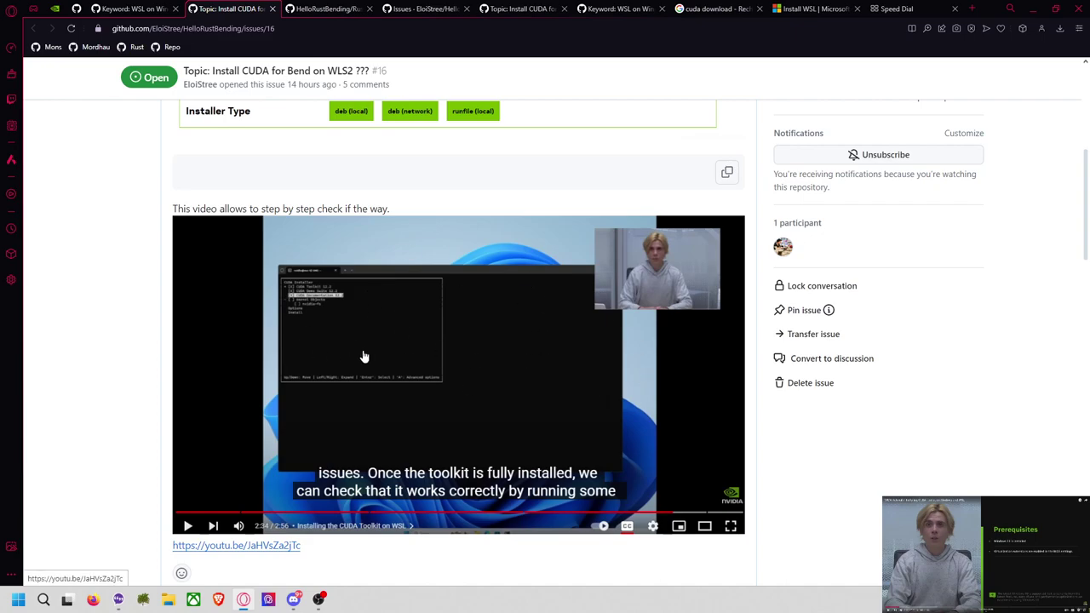
{"action": "scroll", "coordinate": [299, 259], "scroll_direction": "down", "scroll_amount": 2}
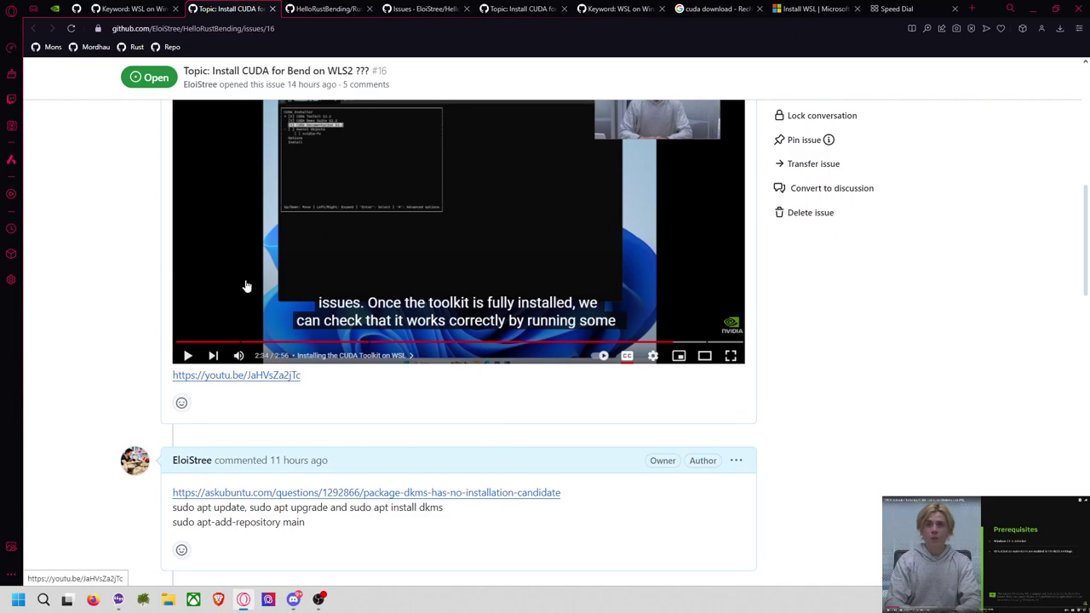
{"action": "scroll", "coordinate": [294, 289], "scroll_direction": "down", "scroll_amount": 2}
{"action": "scroll", "coordinate": [289, 307], "scroll_direction": "down", "scroll_amount": 2}
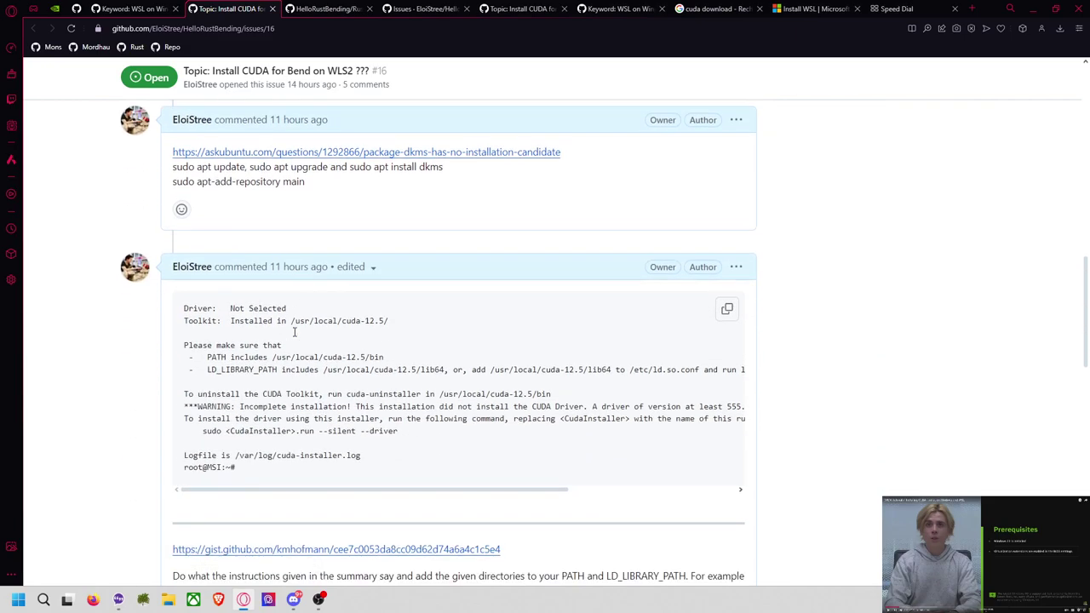
{"action": "scroll", "coordinate": [299, 337], "scroll_direction": "down", "scroll_amount": 5}
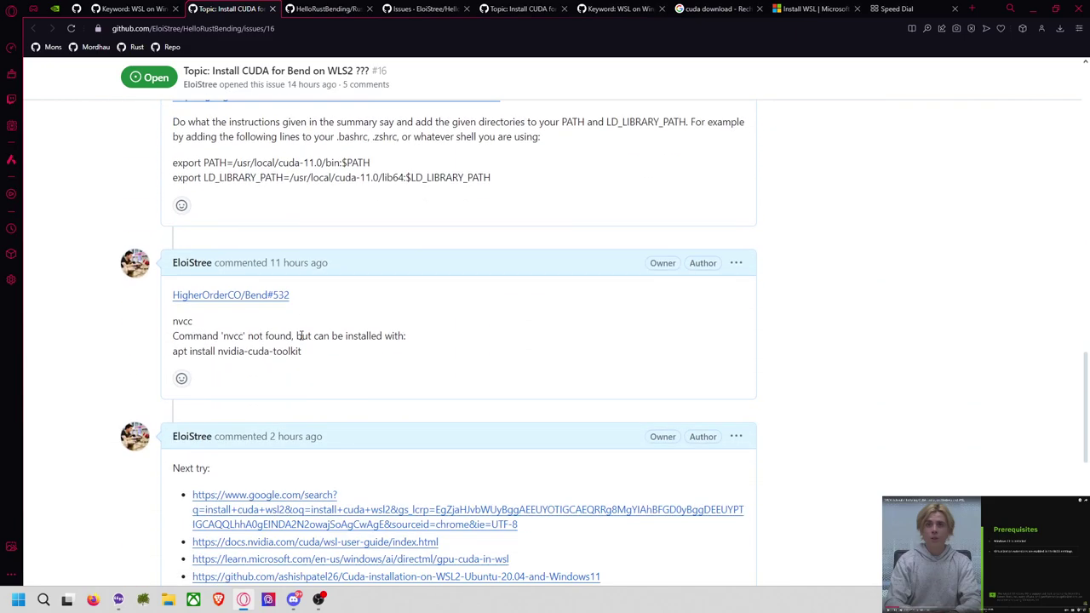
{"action": "double_click", "coordinate": [228, 337]}
{"action": "left_click", "coordinate": [243, 339]}
{"action": "left_click_drag", "start_coordinate": [246, 337], "coordinate": [223, 336]}
{"action": "scroll", "coordinate": [241, 337], "scroll_direction": "down", "scroll_amount": 3}
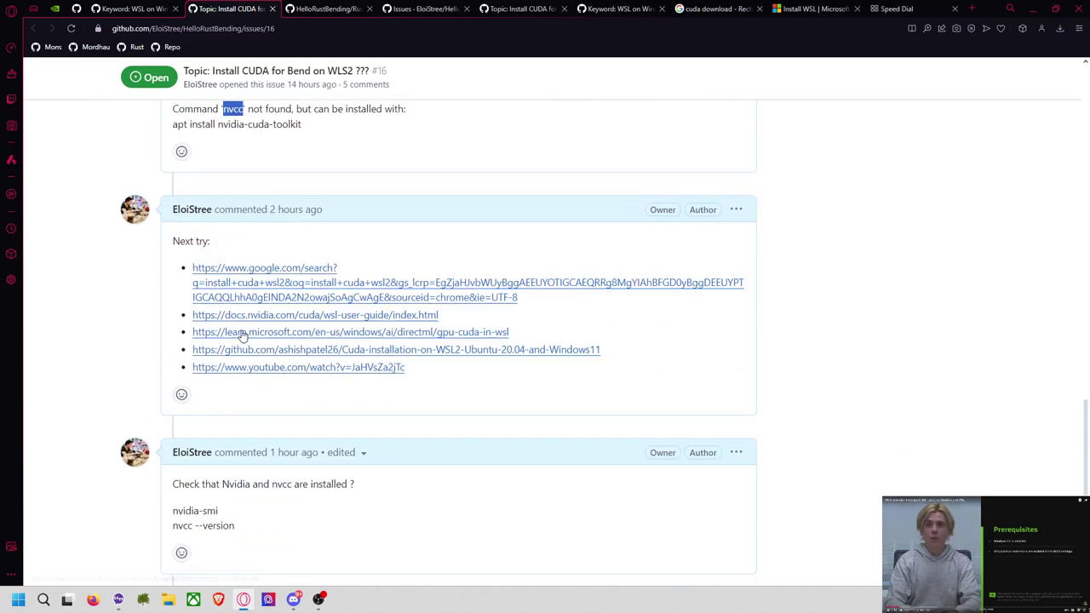
{"action": "scroll", "coordinate": [242, 337], "scroll_direction": "down", "scroll_amount": 2}
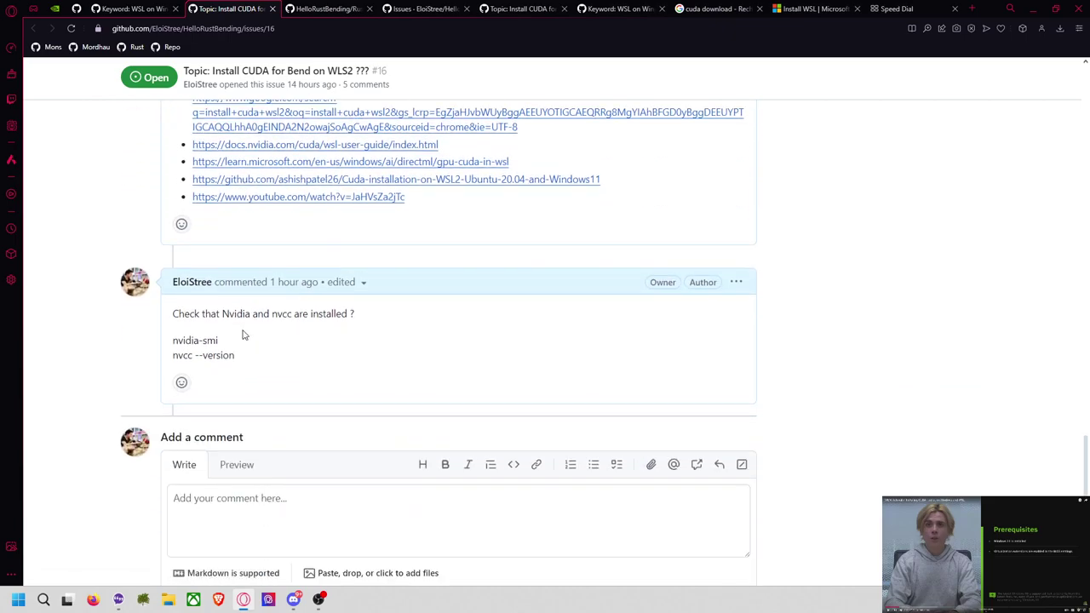
{"action": "scroll", "coordinate": [292, 338], "scroll_direction": "up", "scroll_amount": 3}
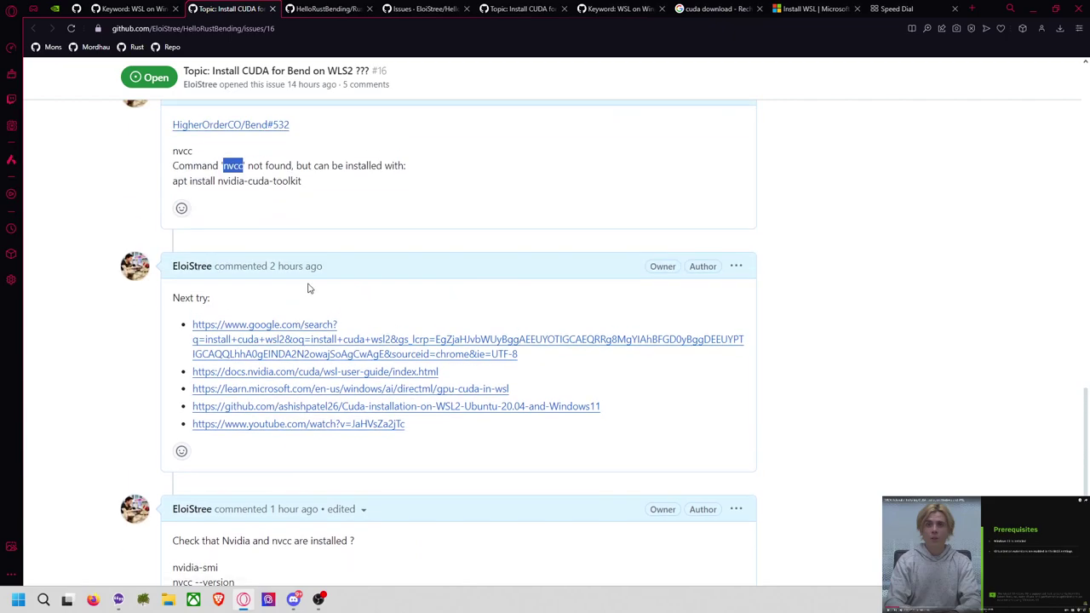
Switch to WSL issue #15 and open the hub.tcno.co WSL Desktop GUI guide linked in its comments in a new tab.
{"action": "left_click", "coordinate": [132, 9]}
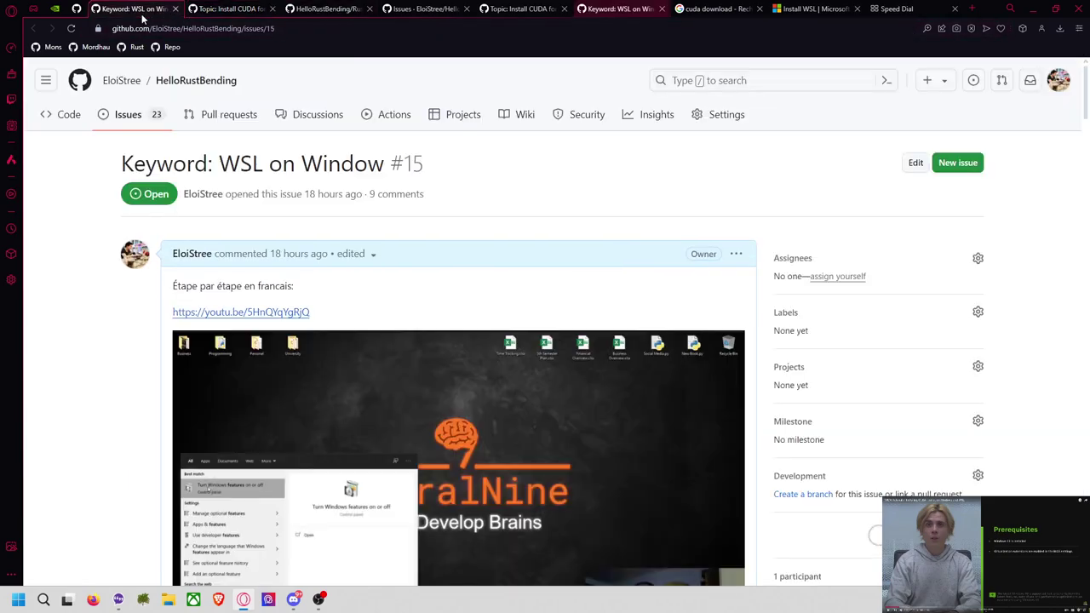
{"action": "scroll", "coordinate": [330, 255], "scroll_direction": "down", "scroll_amount": 9}
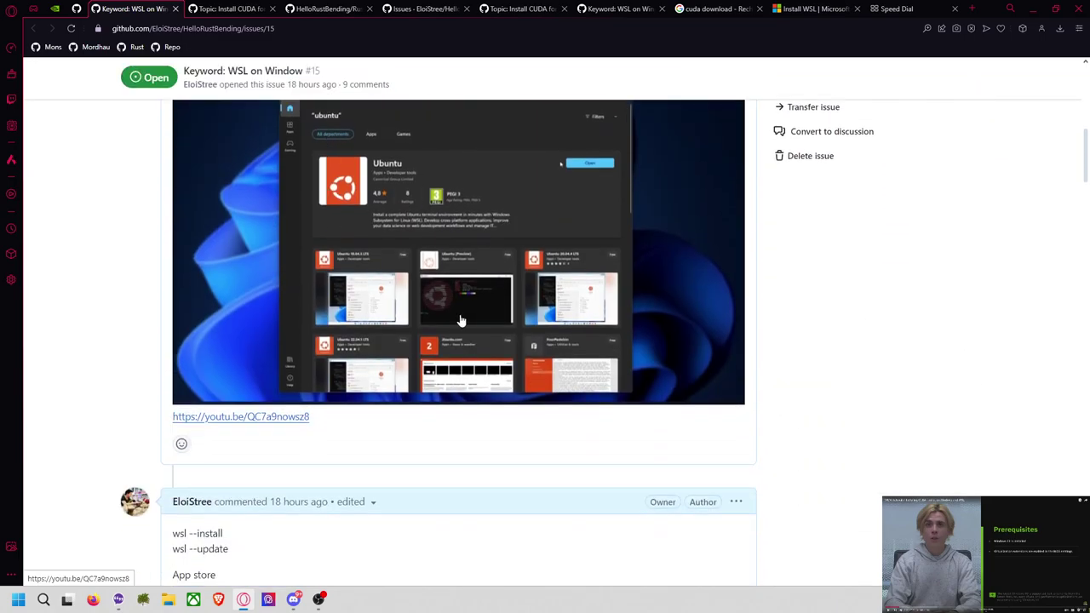
{"action": "scroll", "coordinate": [397, 317], "scroll_direction": "up", "scroll_amount": 1}
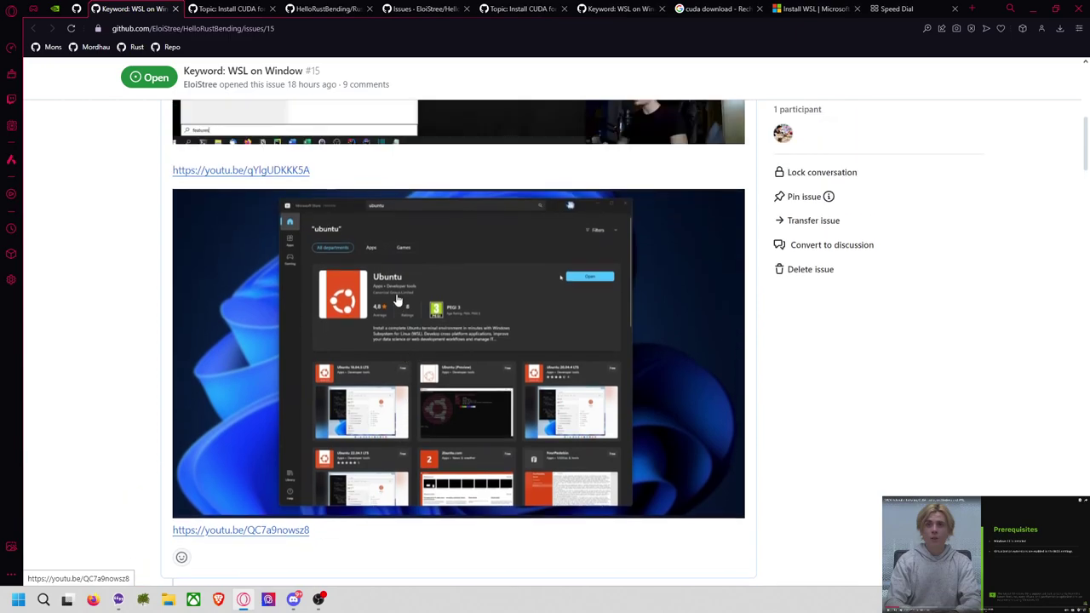
{"action": "scroll", "coordinate": [396, 300], "scroll_direction": "down", "scroll_amount": 4}
{"action": "scroll", "coordinate": [395, 300], "scroll_direction": "down", "scroll_amount": 1}
{"action": "middle_click", "coordinate": [337, 387]}
{"action": "left_click", "coordinate": [217, 8]}
Find the guide's Windows and Linux distro setup section and highlight the Windows Subsystem for Linux and Virtual Machine Platform requirement.
{"action": "scroll", "coordinate": [431, 332], "scroll_direction": "down", "scroll_amount": 5}
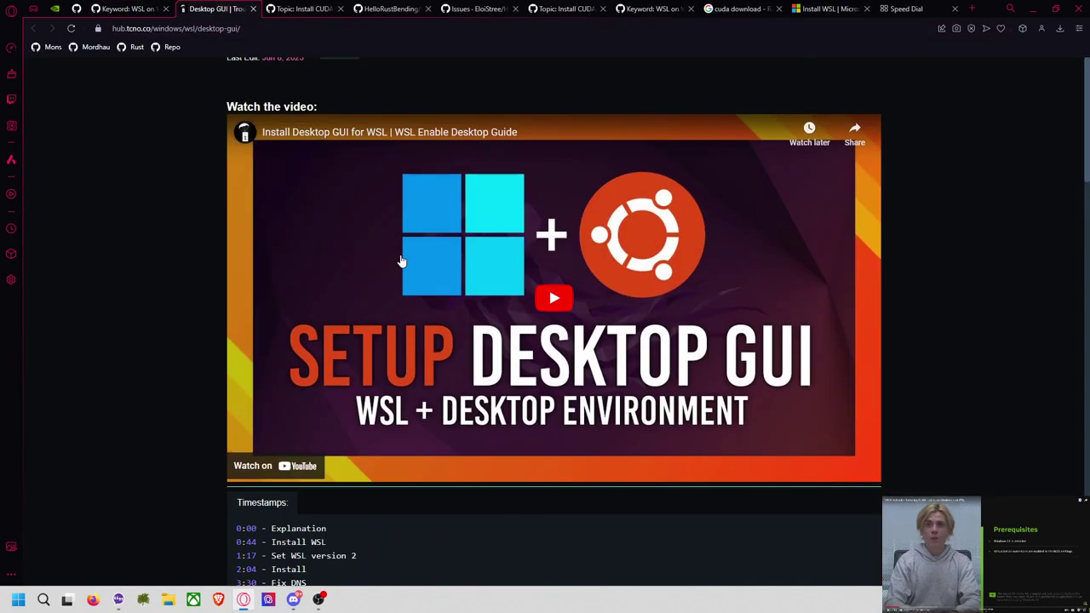
{"action": "scroll", "coordinate": [451, 395], "scroll_direction": "down", "scroll_amount": 5}
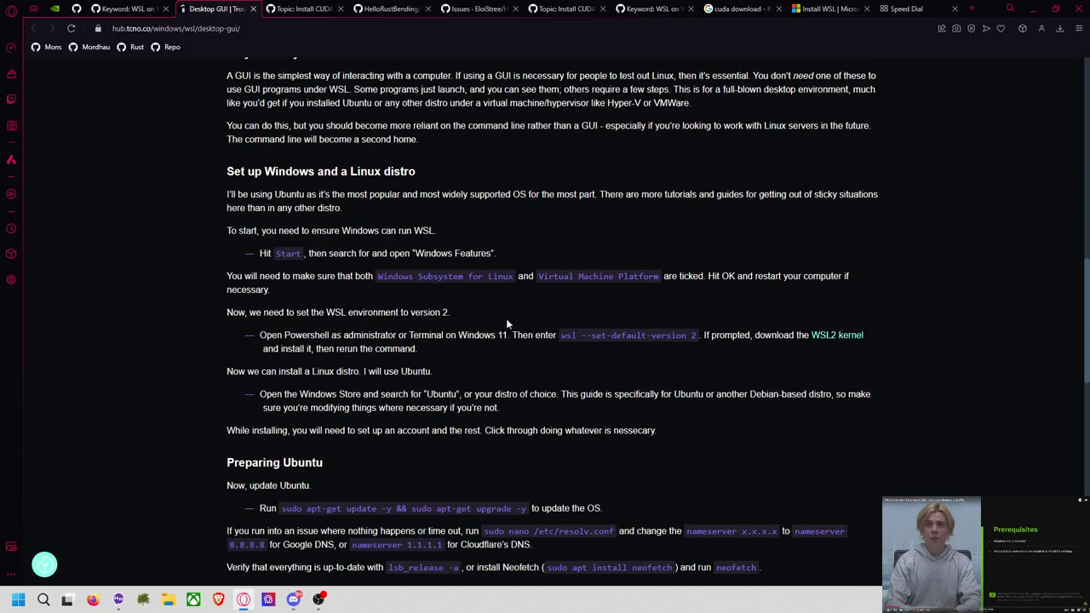
{"action": "left_click_drag", "start_coordinate": [367, 273], "coordinate": [722, 276]}
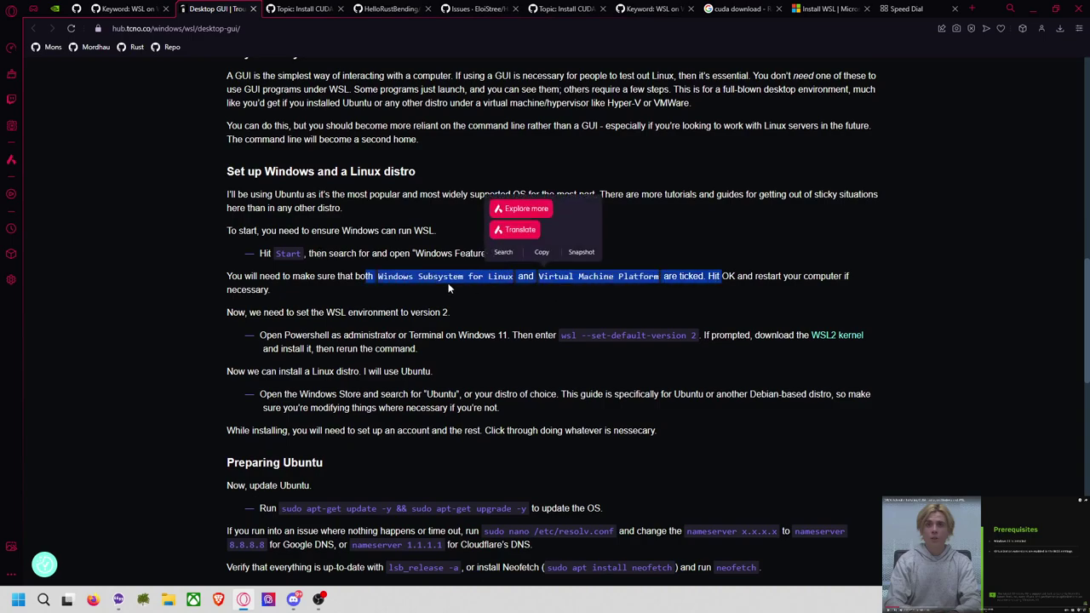
{"action": "left_click", "coordinate": [473, 294]}
{"action": "scroll", "coordinate": [473, 294], "scroll_direction": "down", "scroll_amount": 1}
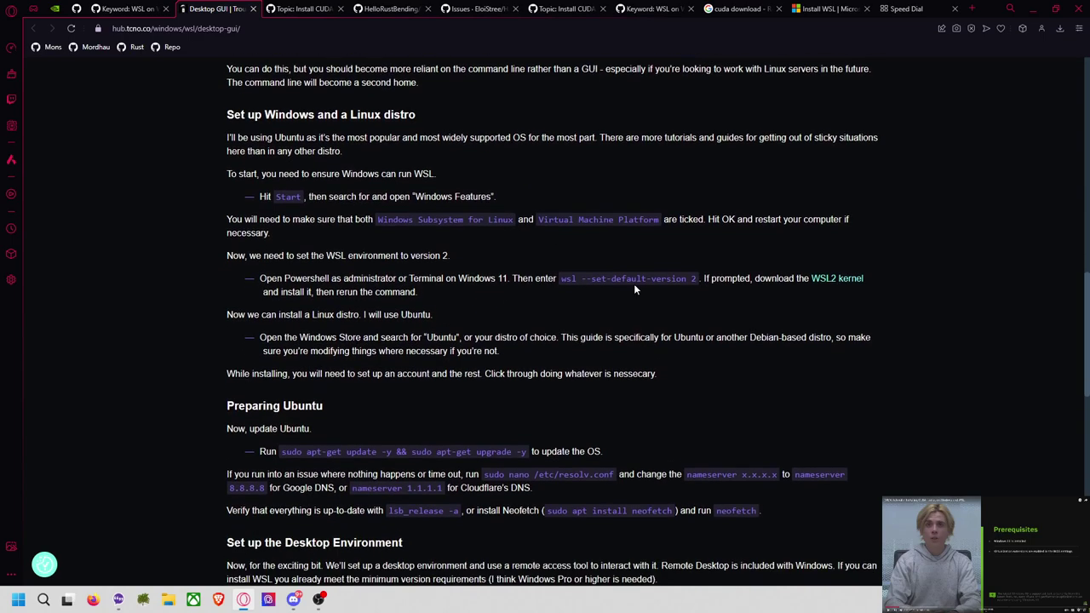
Open a Command Prompt and run wsl --set-default-version 2, copied from the guide.
{"action": "key", "text": "super+r"}
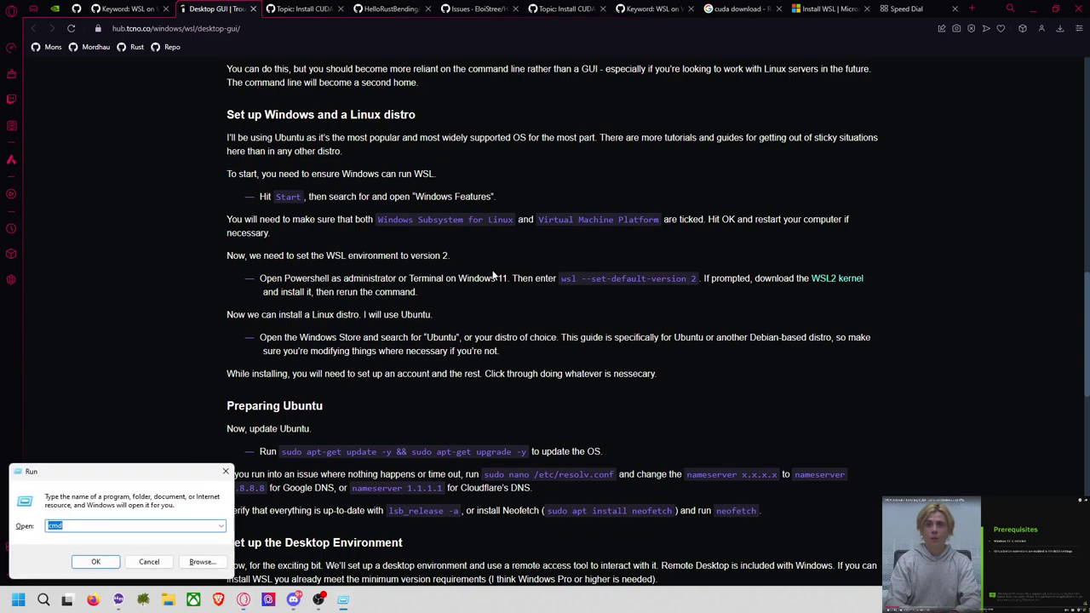
{"action": "key", "text": "Return"}
{"action": "type", "text": "wsl --"}
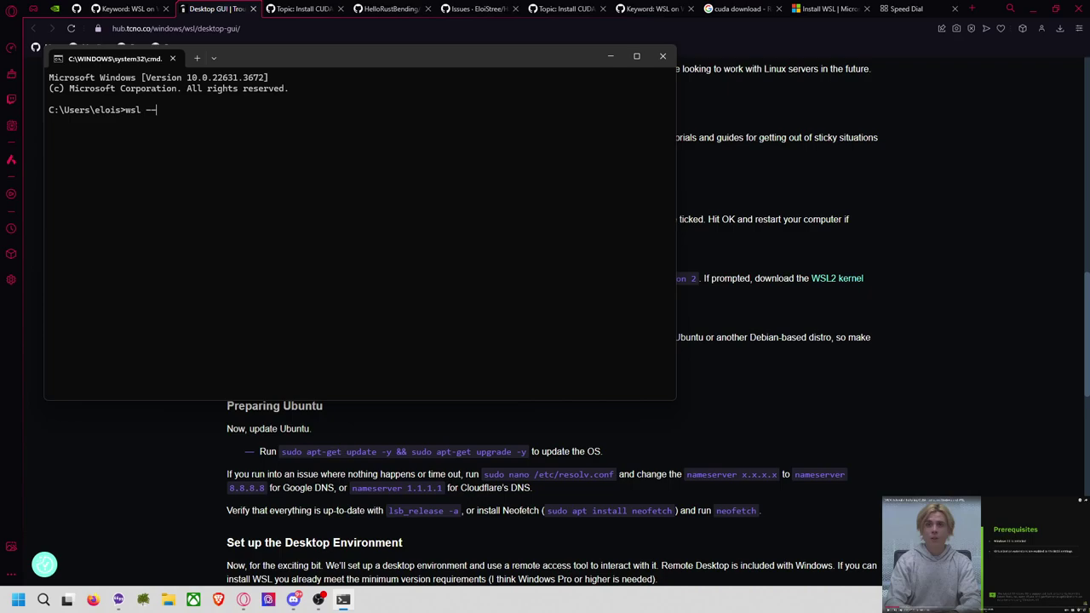
{"action": "left_click", "coordinate": [690, 292]}
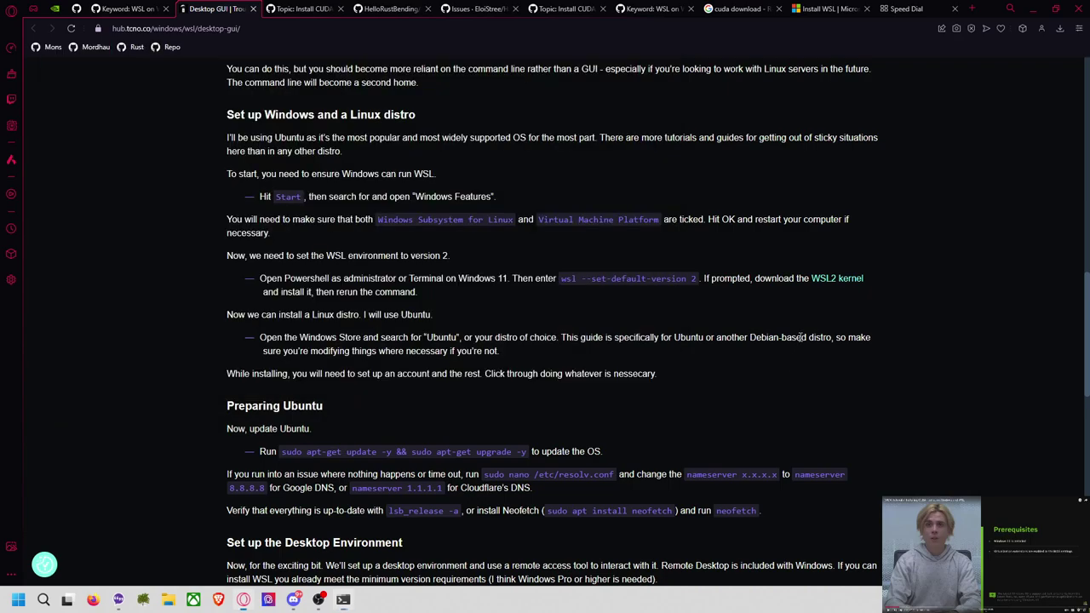
{"action": "left_click_drag", "start_coordinate": [686, 280], "coordinate": [559, 279]}
{"action": "key", "text": "ctrl+c"}
{"action": "key", "text": "alt+Tab"}
{"action": "key", "text": "ctrl+v"}
{"action": "key", "text": "Escape"}
{"action": "key", "text": "ctrl+v"}
{"action": "key", "text": "Return"}
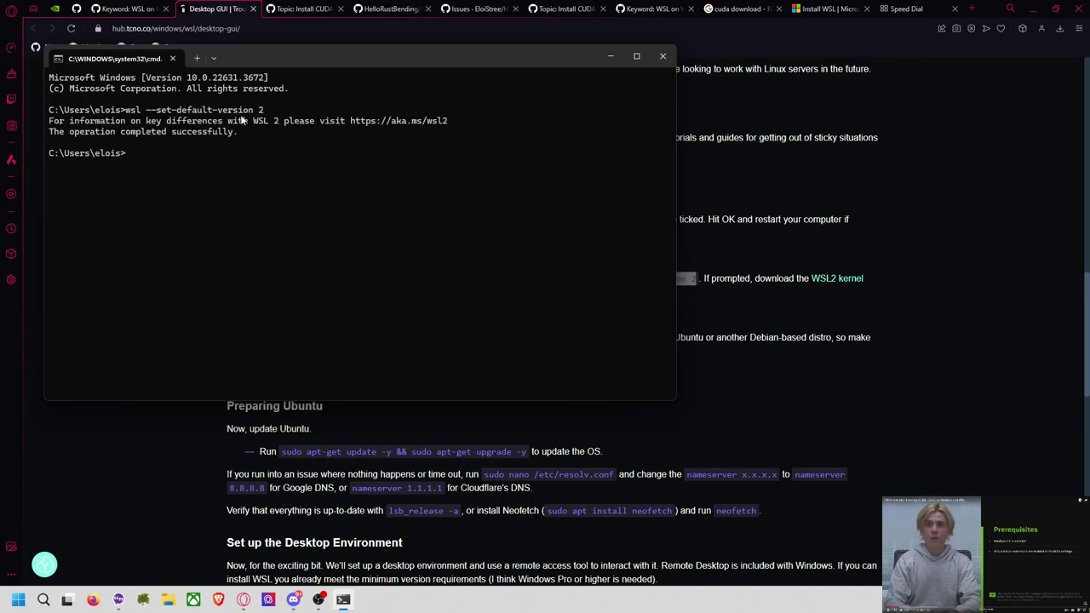
Open the guide's WSL2 kernel link in a new tab, review the kernel update package step, and return to the guide's Ubuntu instructions.
{"action": "left_click", "coordinate": [891, 192]}
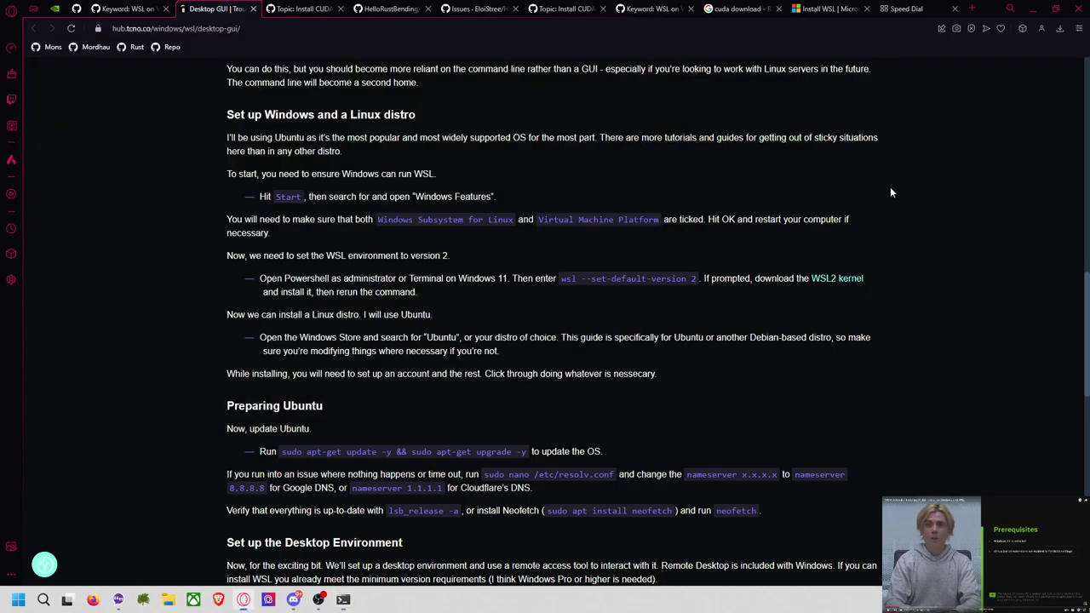
{"action": "middle_click", "coordinate": [824, 285]}
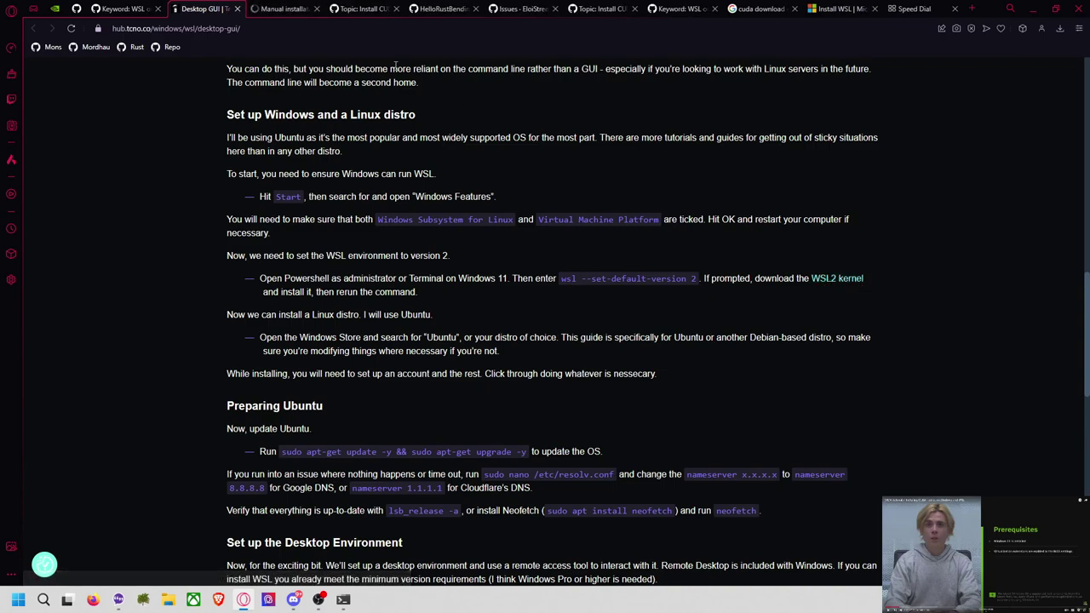
{"action": "left_click", "coordinate": [283, 13]}
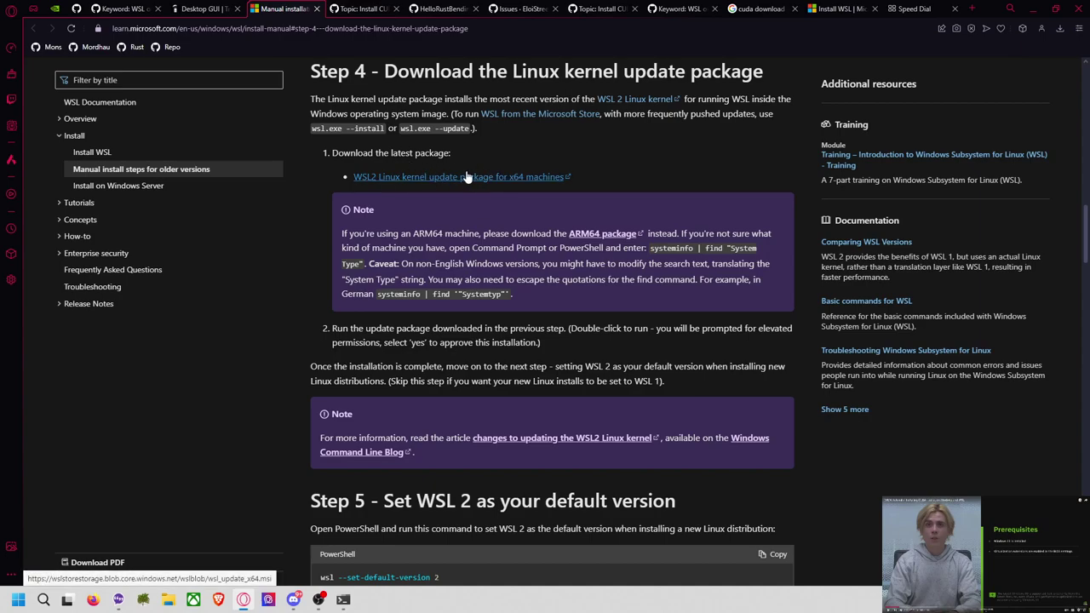
{"action": "left_click", "coordinate": [218, 15]}
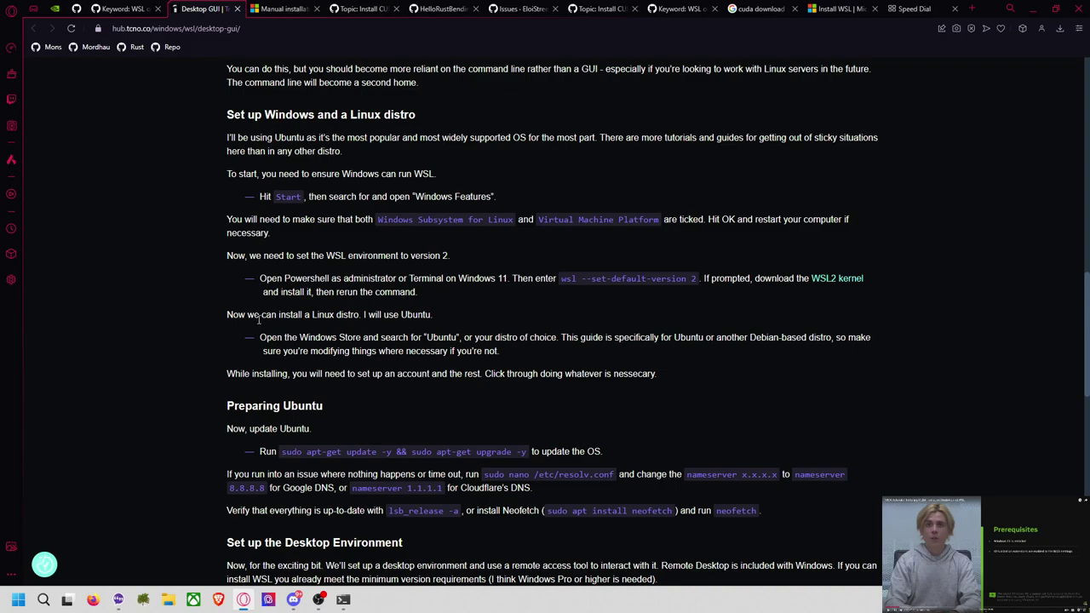
{"action": "scroll", "coordinate": [324, 315], "scroll_direction": "down", "scroll_amount": 2}
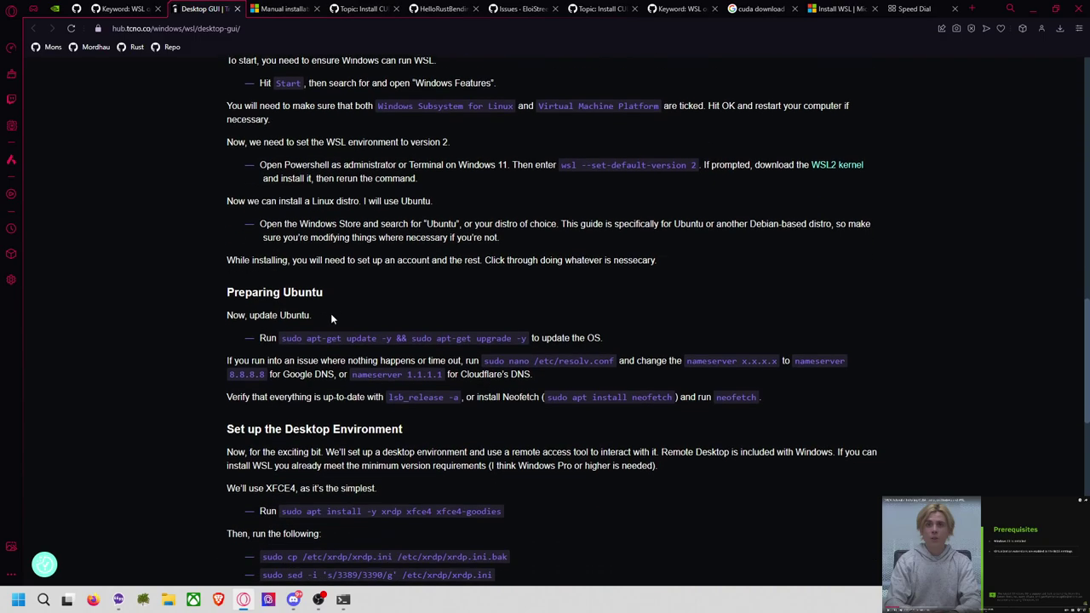
{"action": "scroll", "coordinate": [428, 241], "scroll_direction": "up", "scroll_amount": 1}
Open the Microsoft Store, move its window over the guide and enlarge it.
{"action": "key", "text": "super"}
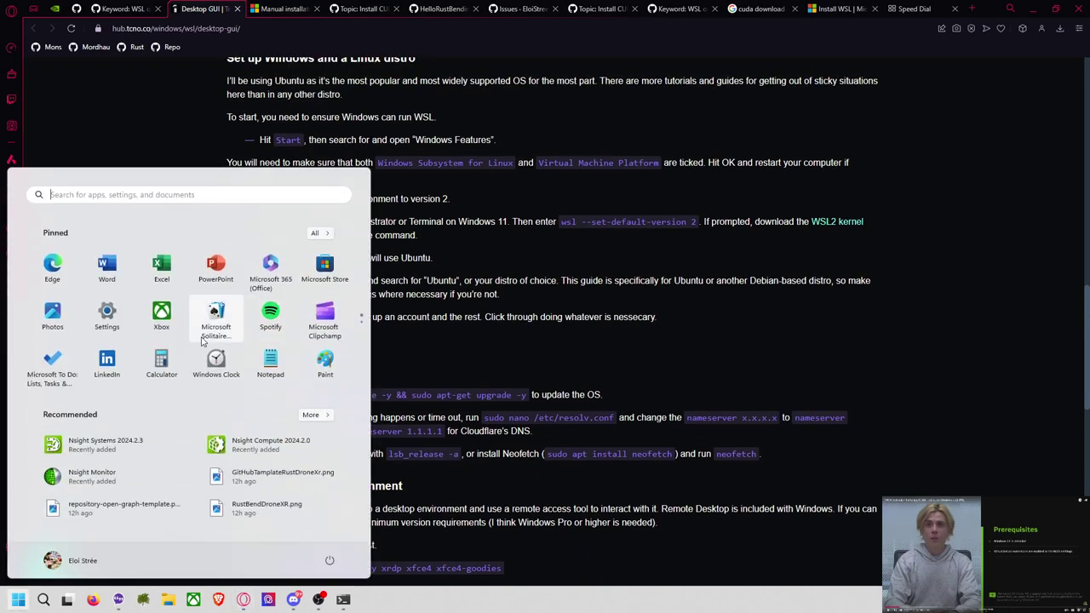
{"action": "type", "text": "store"}
{"action": "key", "text": "Return"}
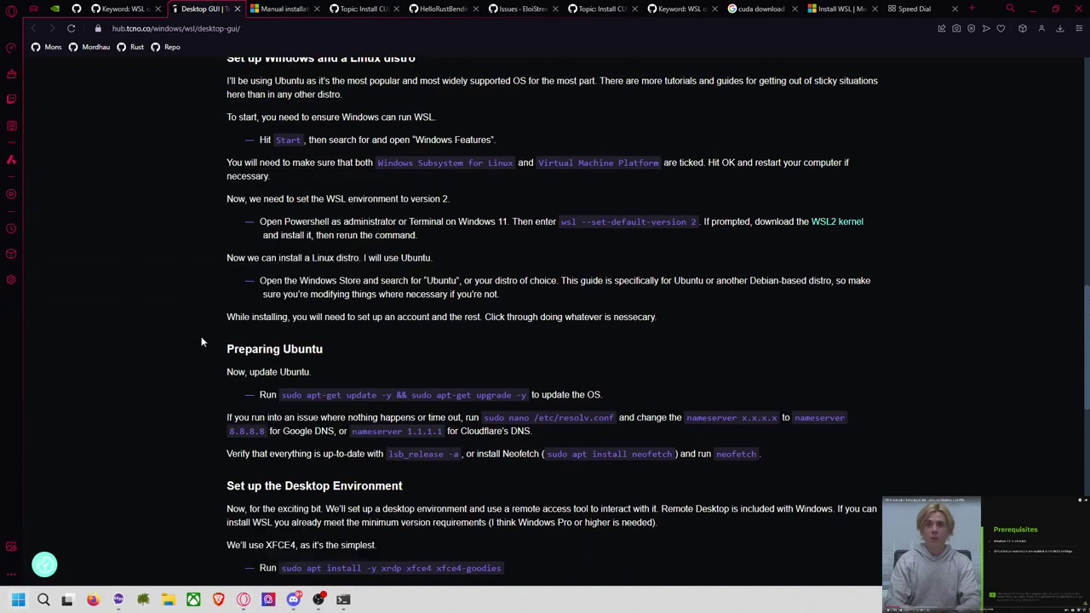
{"action": "left_click_drag", "start_coordinate": [635, 41], "coordinate": [407, 135]}
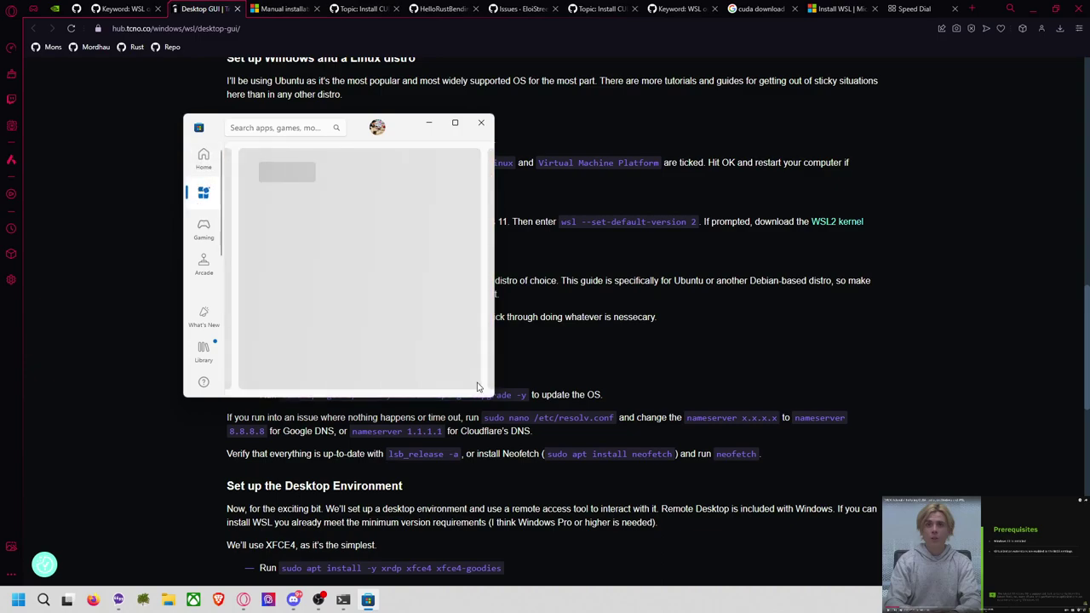
{"action": "left_click_drag", "start_coordinate": [491, 394], "coordinate": [920, 509]}
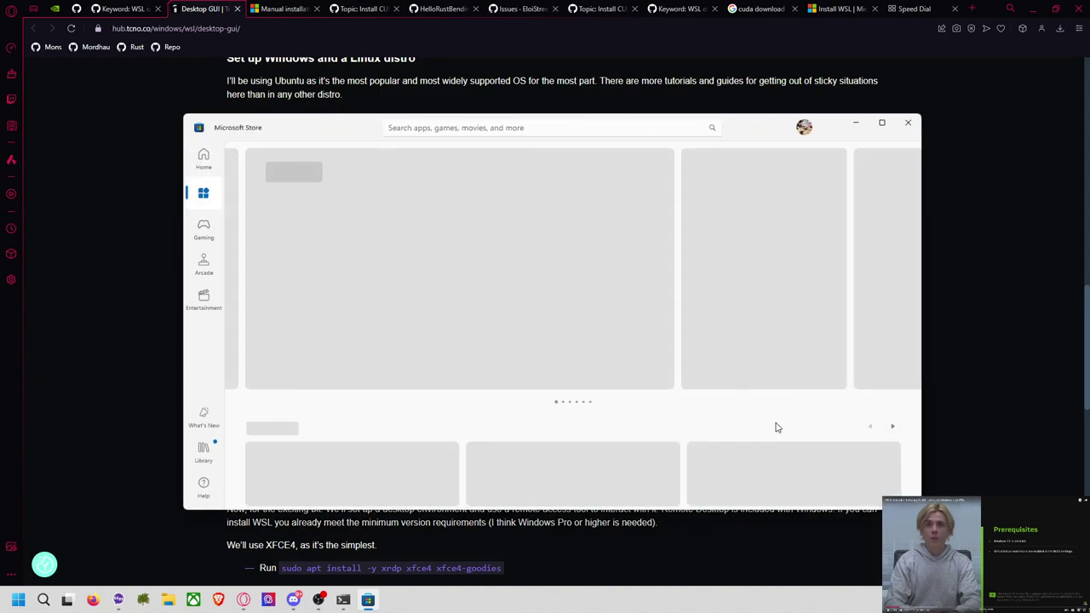
Search the Microsoft Store for ubuntu and launch Ubuntu 22.04.3 LTS from the results.
{"action": "left_click", "coordinate": [466, 126]}
{"action": "type", "text": "ubuntu"}
{"action": "key", "text": "Return"}
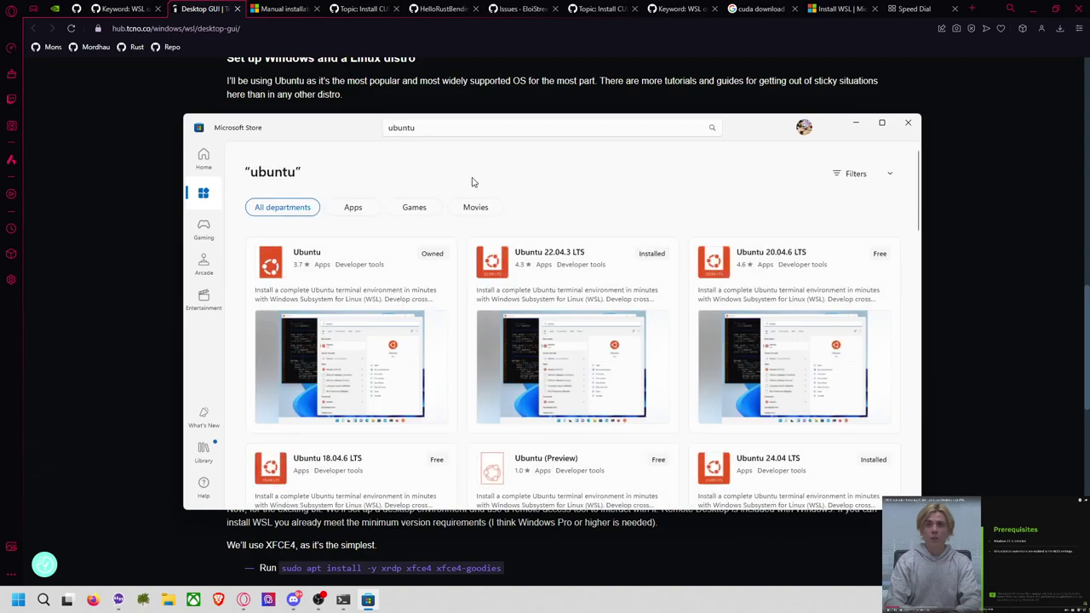
{"action": "mouse_move", "coordinate": [460, 279]}
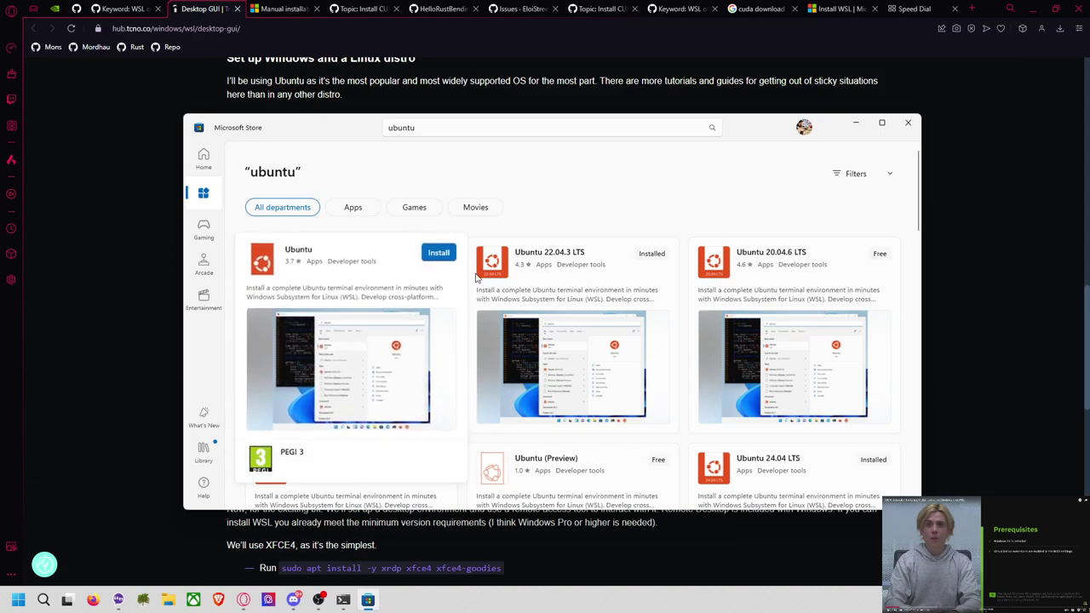
{"action": "mouse_move", "coordinate": [554, 262]}
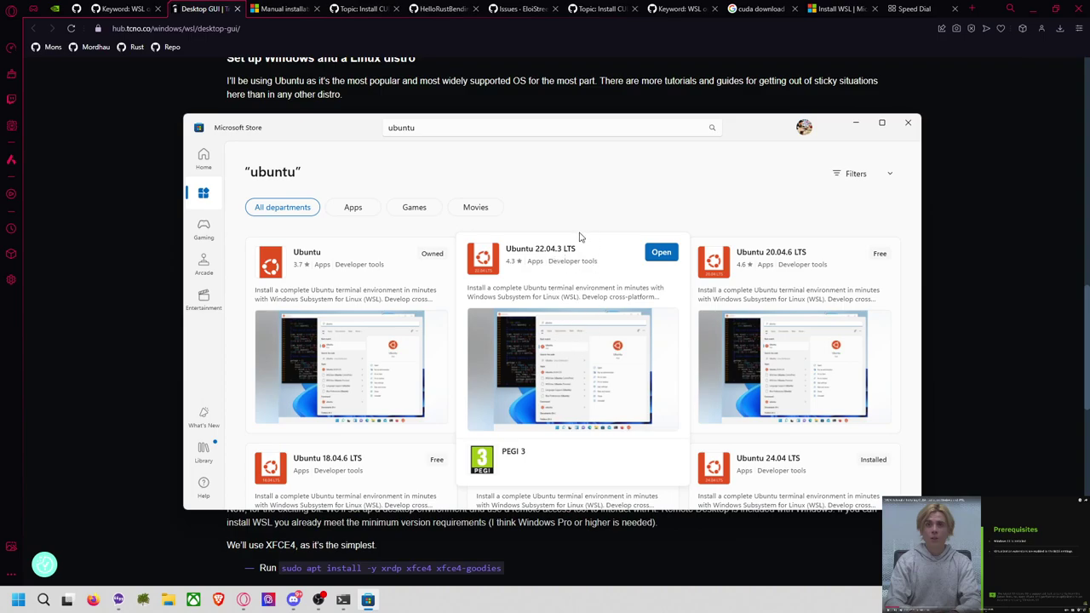
{"action": "left_click", "coordinate": [647, 254]}
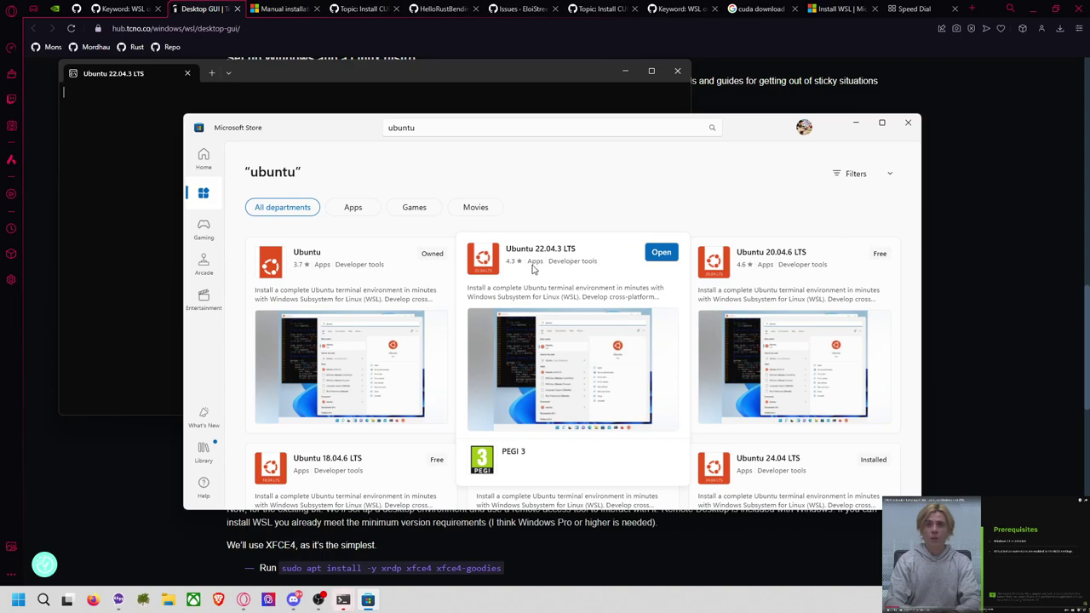
Browse the remaining ubuntu results and search the Microsoft Store for wsl.
{"action": "scroll", "coordinate": [537, 271], "scroll_direction": "down", "scroll_amount": 5}
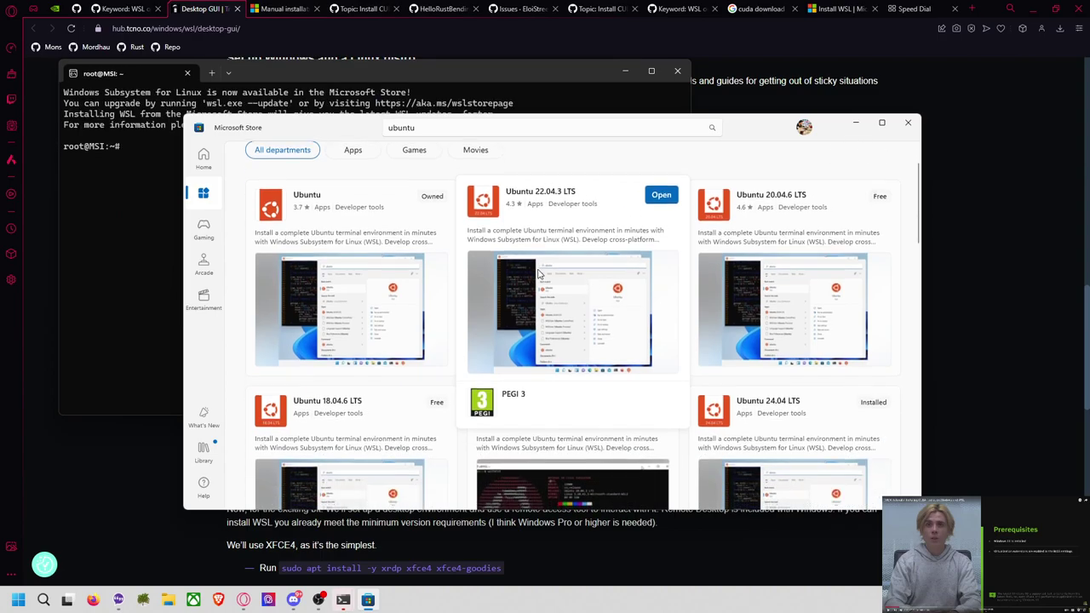
{"action": "scroll", "coordinate": [538, 274], "scroll_direction": "down", "scroll_amount": 6}
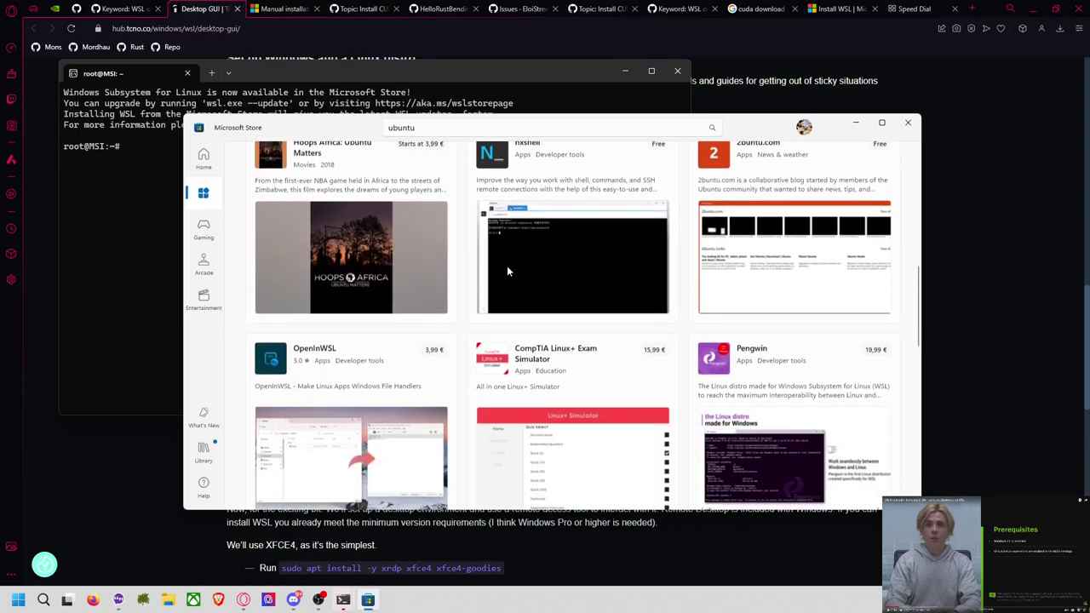
{"action": "scroll", "coordinate": [507, 271], "scroll_direction": "down", "scroll_amount": 5}
{"action": "scroll", "coordinate": [509, 271], "scroll_direction": "up", "scroll_amount": 8}
{"action": "scroll", "coordinate": [511, 271], "scroll_direction": "up", "scroll_amount": 5}
{"action": "left_click", "coordinate": [477, 128]}
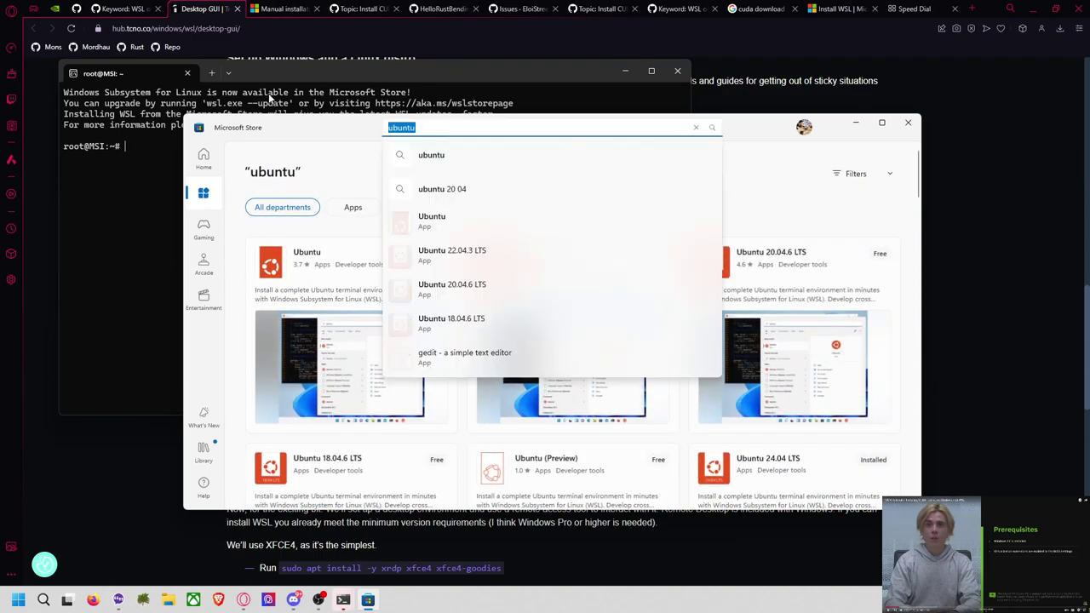
{"action": "type", "text": "d"}
{"action": "key", "text": "BackSpace"}
{"action": "key", "text": "BackSpace"}
{"action": "type", "text": "wsl"}
{"action": "key", "text": "Return"}
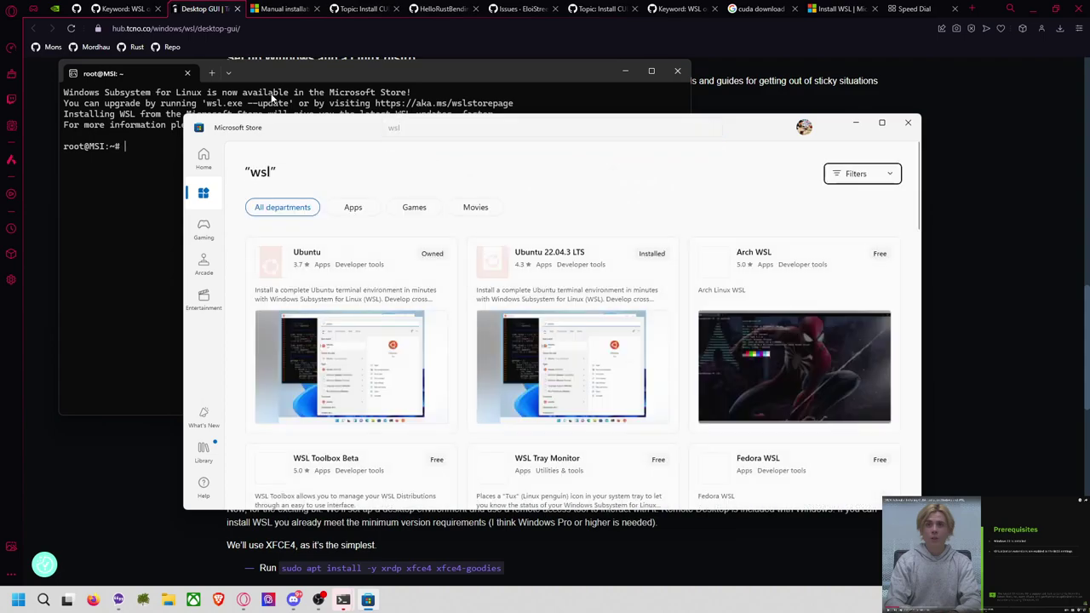
Browse through the Microsoft Store's wsl search results and return to the first entries.
{"action": "scroll", "coordinate": [587, 201], "scroll_direction": "down", "scroll_amount": 3}
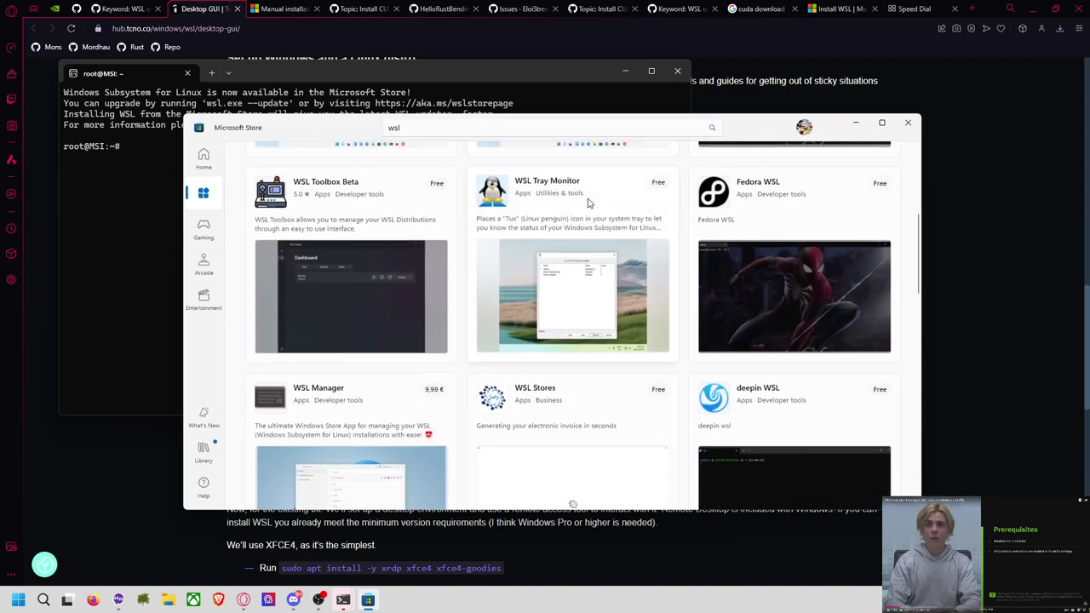
{"action": "scroll", "coordinate": [587, 205], "scroll_direction": "down", "scroll_amount": 8}
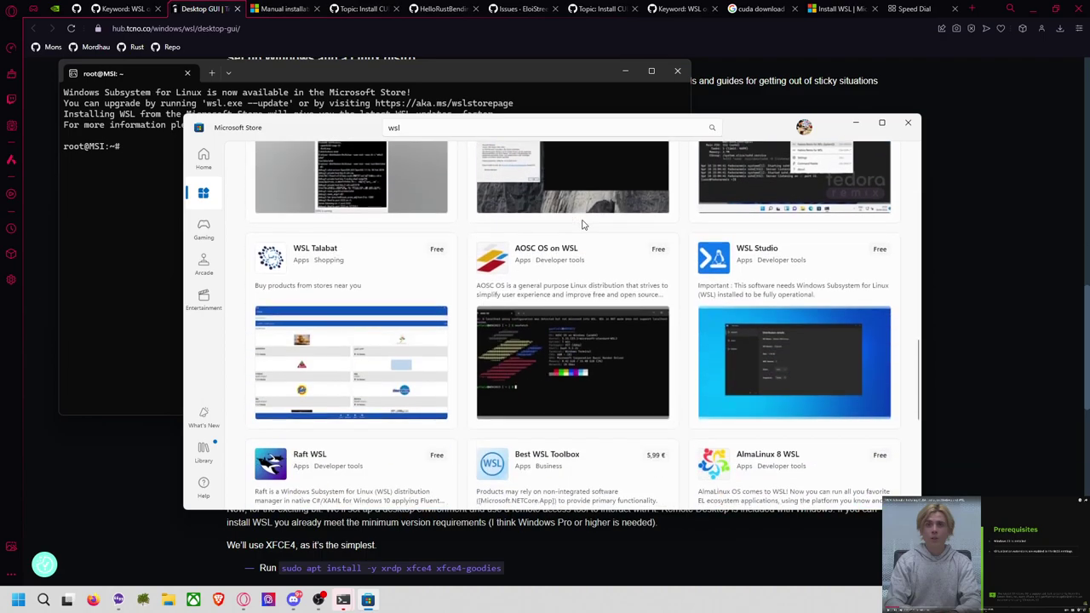
{"action": "mouse_move", "coordinate": [794, 267]}
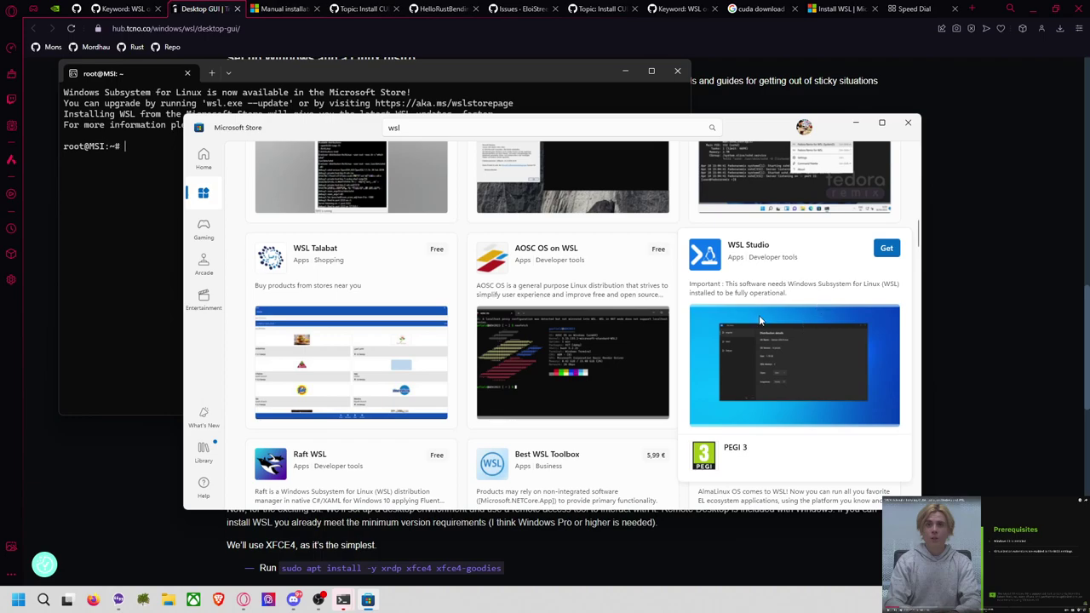
{"action": "scroll", "coordinate": [586, 277], "scroll_direction": "down", "scroll_amount": 4}
{"action": "scroll", "coordinate": [587, 278], "scroll_direction": "up", "scroll_amount": 4}
{"action": "scroll", "coordinate": [587, 278], "scroll_direction": "up", "scroll_amount": 10}
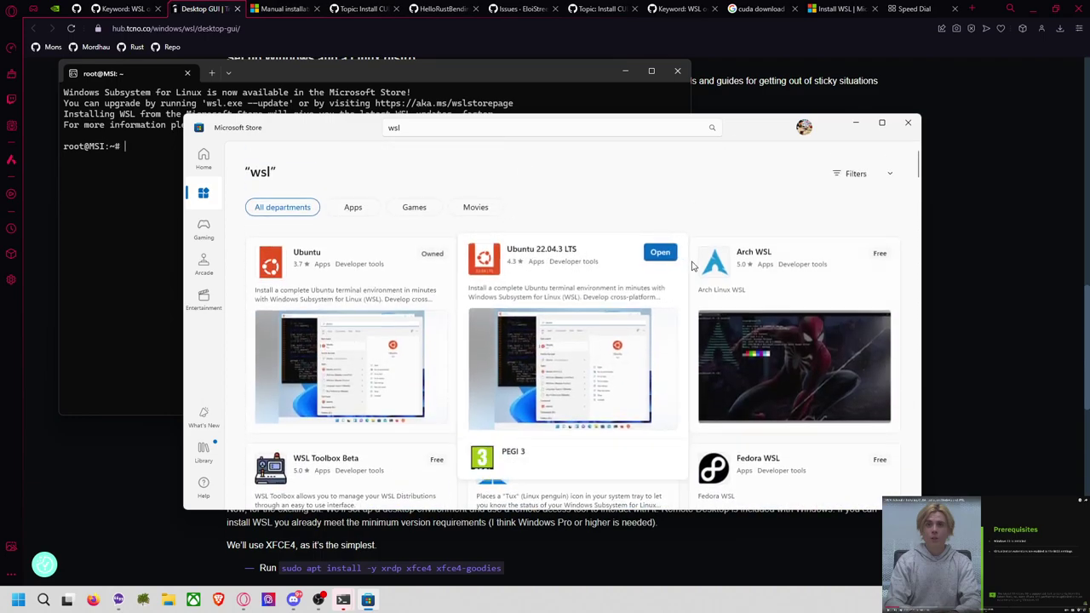
Close the Windows command prompt window and switch back to the WSL desktop guide in the browser.
{"action": "key", "text": "alt+Tab"}
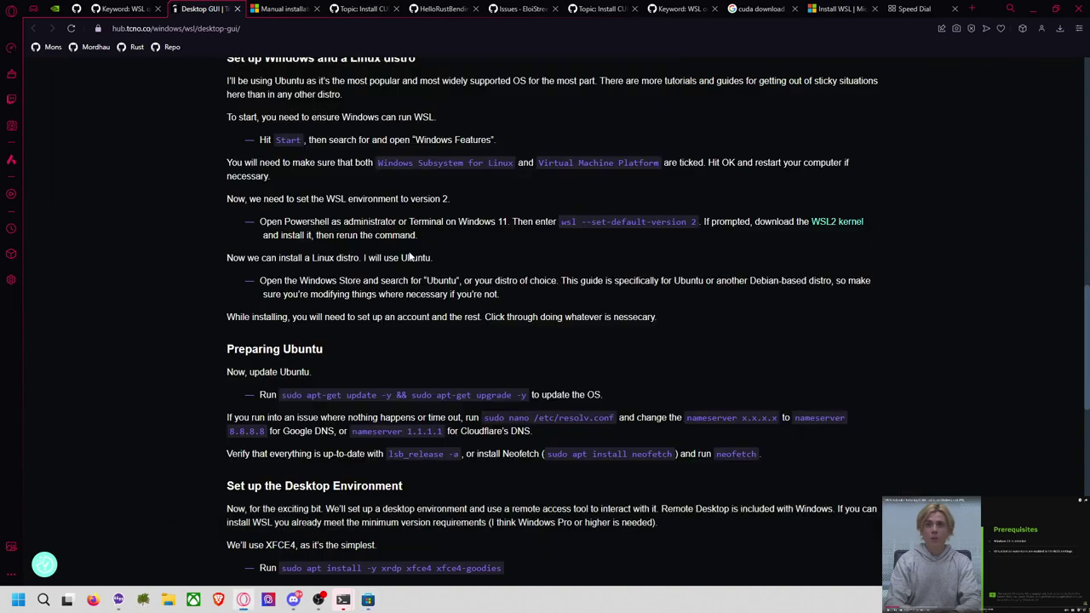
{"action": "key", "text": "alt+Tab"}
{"action": "key", "text": "alt+Tab"}
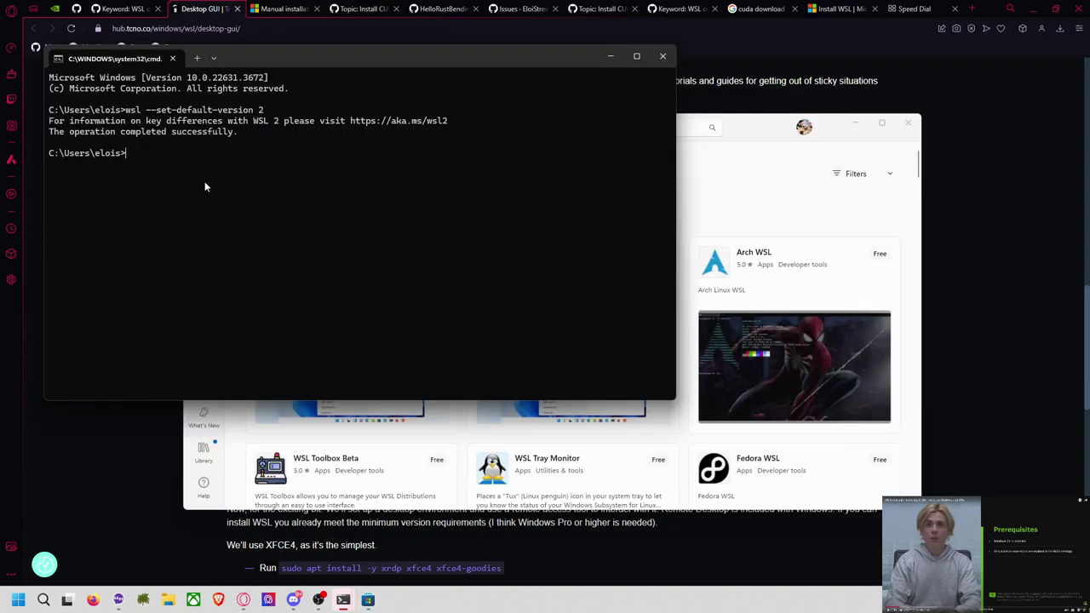
{"action": "left_click", "coordinate": [662, 57]}
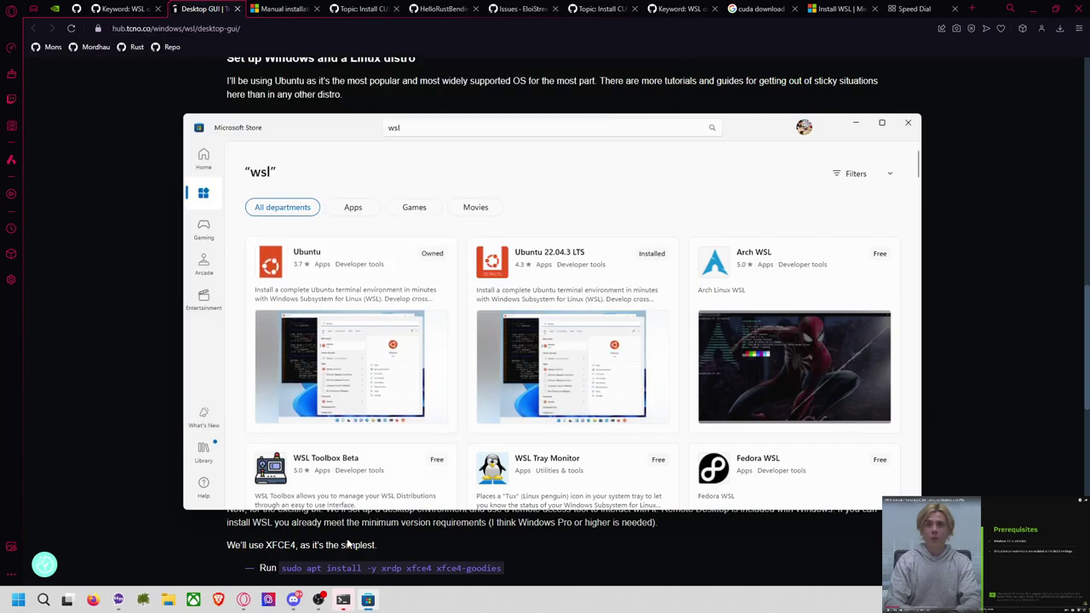
{"action": "key", "text": "alt+Tab"}
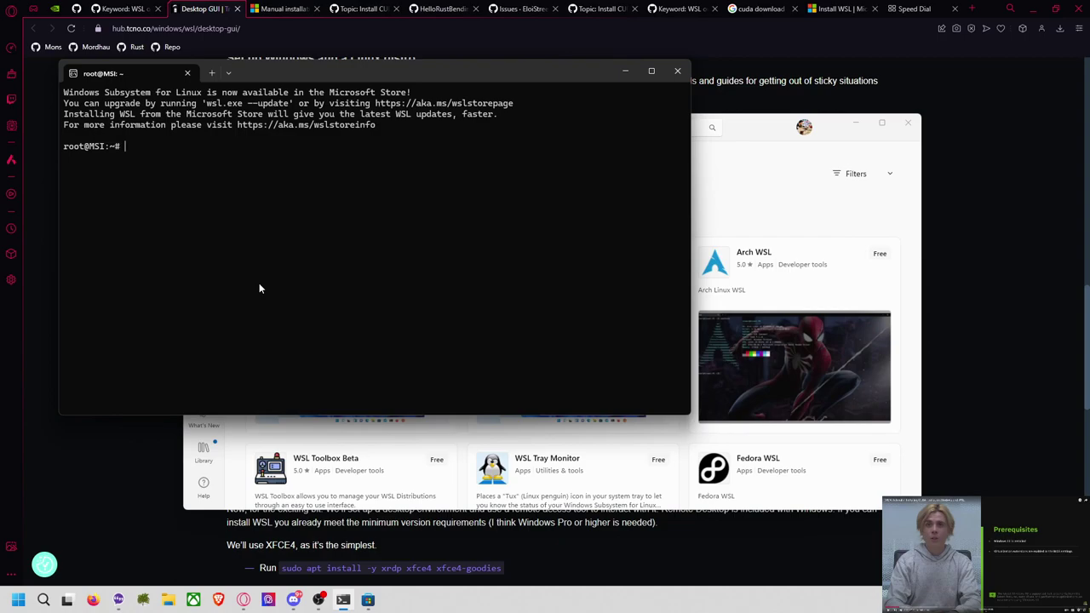
{"action": "left_click", "coordinate": [758, 174]}
{"action": "left_click", "coordinate": [940, 150]}
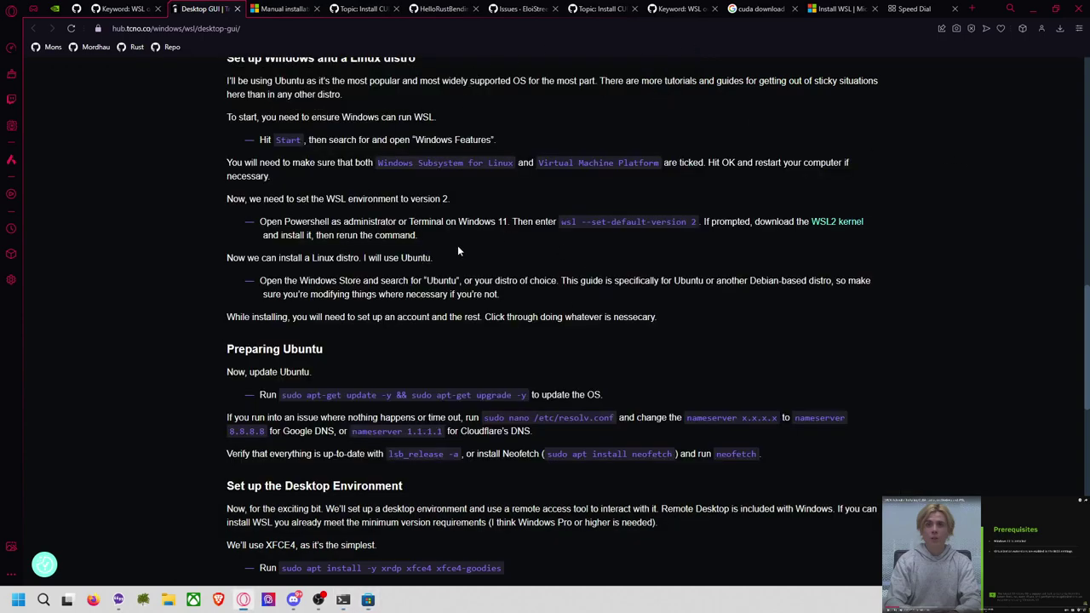
Review the guide's Preparing Ubuntu section, including the update command, the resolv.conf nameserver 8.8.8.8 fix and the neofetch check.
{"action": "scroll", "coordinate": [335, 338], "scroll_direction": "down", "scroll_amount": 2}
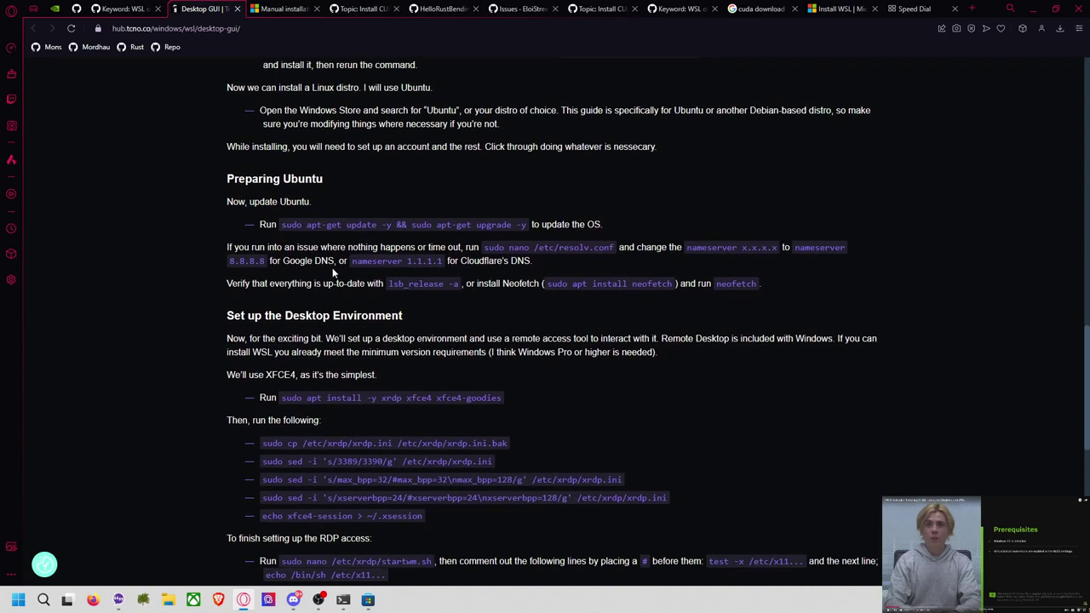
{"action": "left_click_drag", "start_coordinate": [282, 225], "coordinate": [400, 231]}
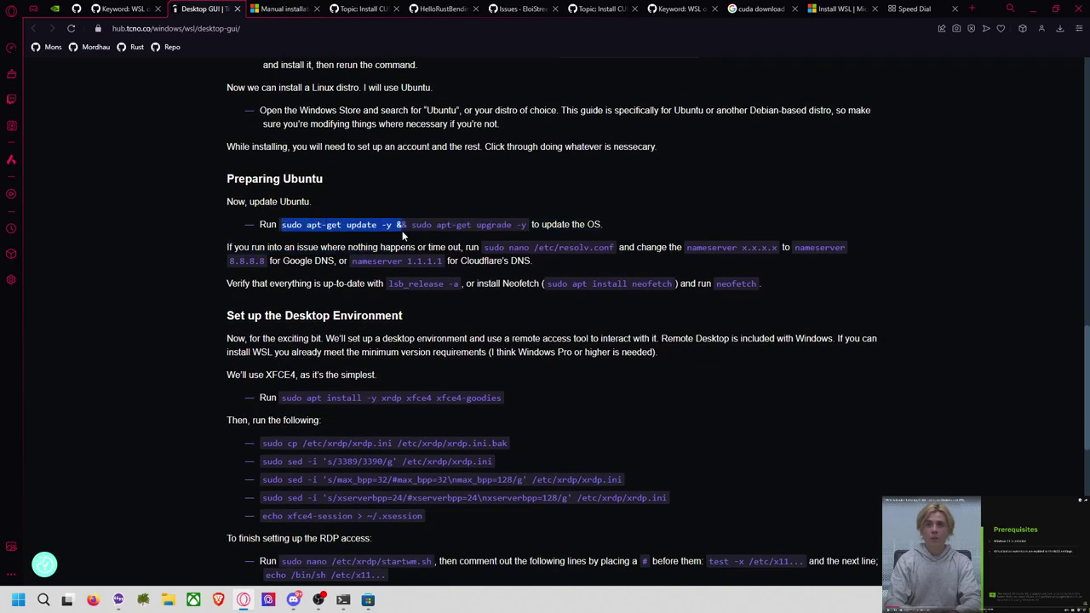
{"action": "left_click_drag", "start_coordinate": [523, 231], "coordinate": [525, 231]}
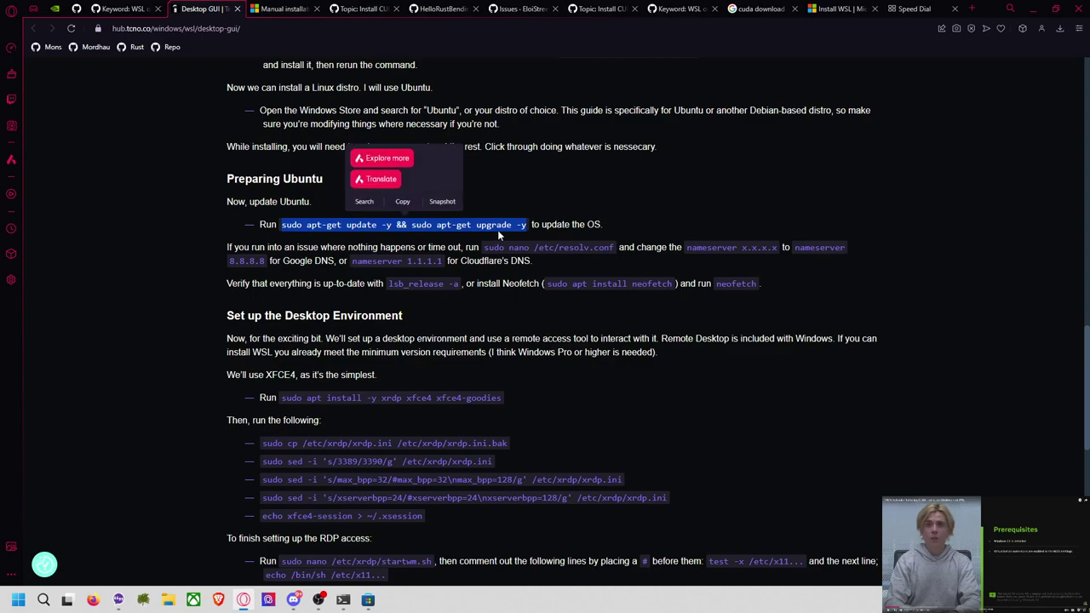
{"action": "left_click_drag", "start_coordinate": [613, 247], "coordinate": [488, 247]}
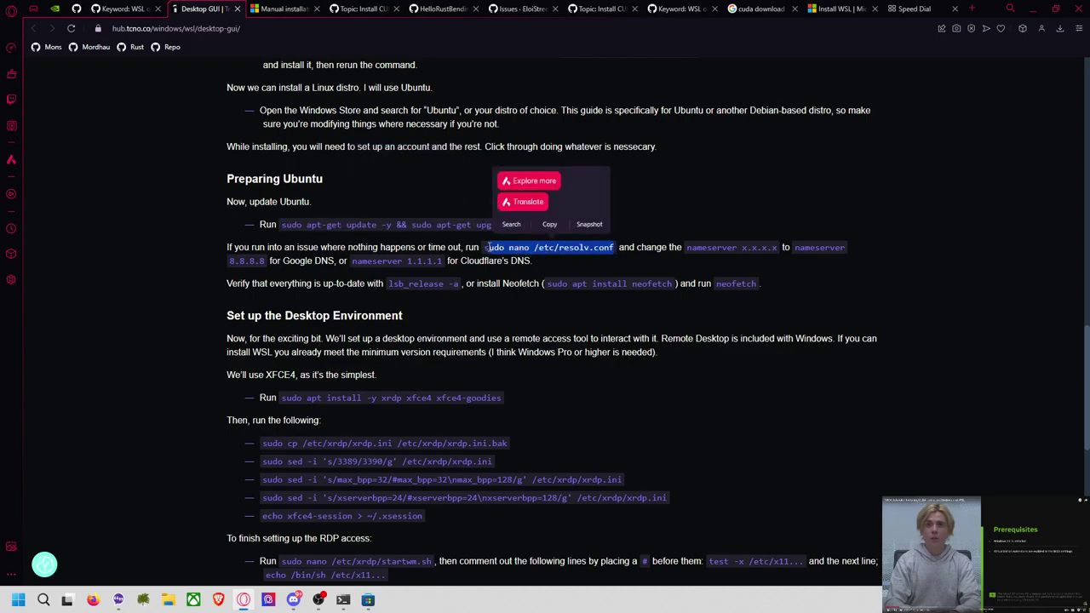
{"action": "left_click_drag", "start_coordinate": [257, 224], "coordinate": [460, 505]}
{"action": "left_click", "coordinate": [544, 352]}
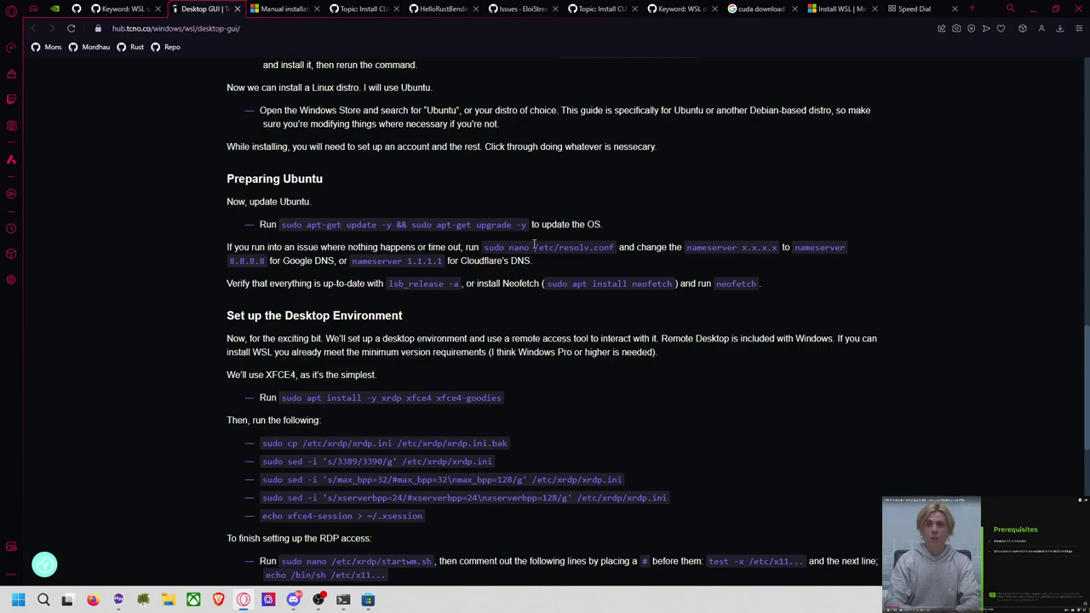
{"action": "left_click_drag", "start_coordinate": [274, 224], "coordinate": [493, 248]}
{"action": "left_click_drag", "start_coordinate": [223, 270], "coordinate": [262, 265]}
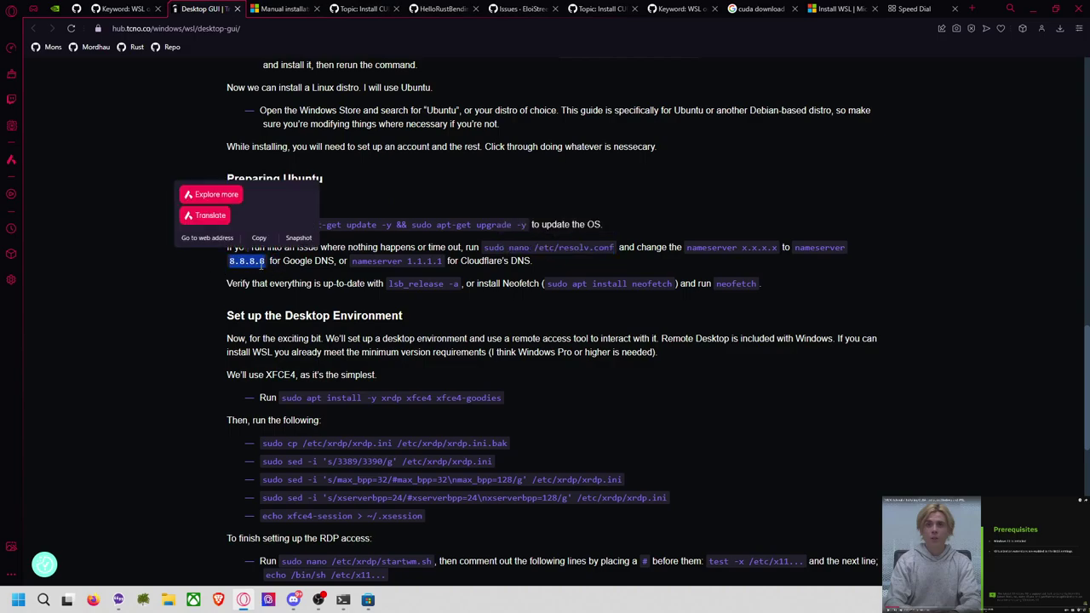
{"action": "scroll", "coordinate": [295, 302], "scroll_direction": "down", "scroll_amount": 1}
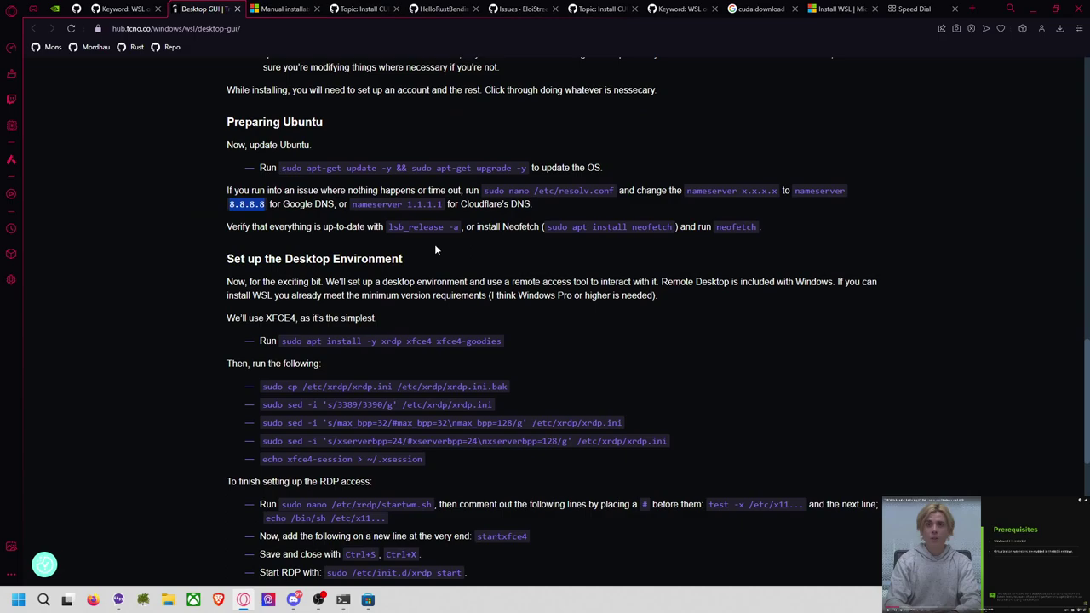
{"action": "left_click_drag", "start_coordinate": [405, 227], "coordinate": [509, 228]}
{"action": "left_click_drag", "start_coordinate": [679, 228], "coordinate": [633, 230]}
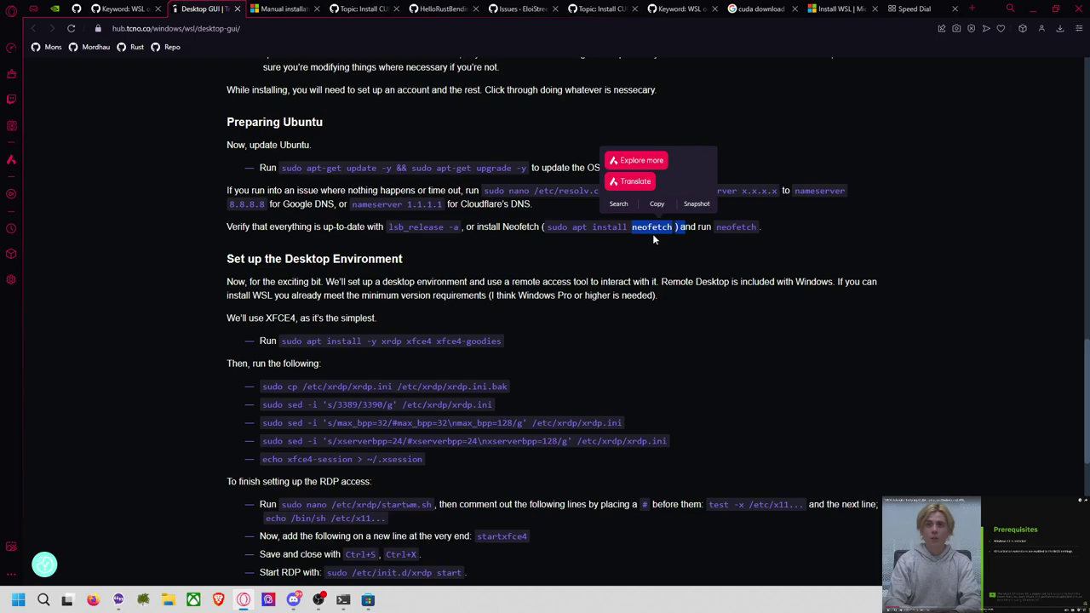
Review the guide's Set up the Desktop Environment section, including the xrdp, xfce4 and xfce4-goodies installation command.
{"action": "scroll", "coordinate": [353, 211], "scroll_direction": "down", "scroll_amount": 2}
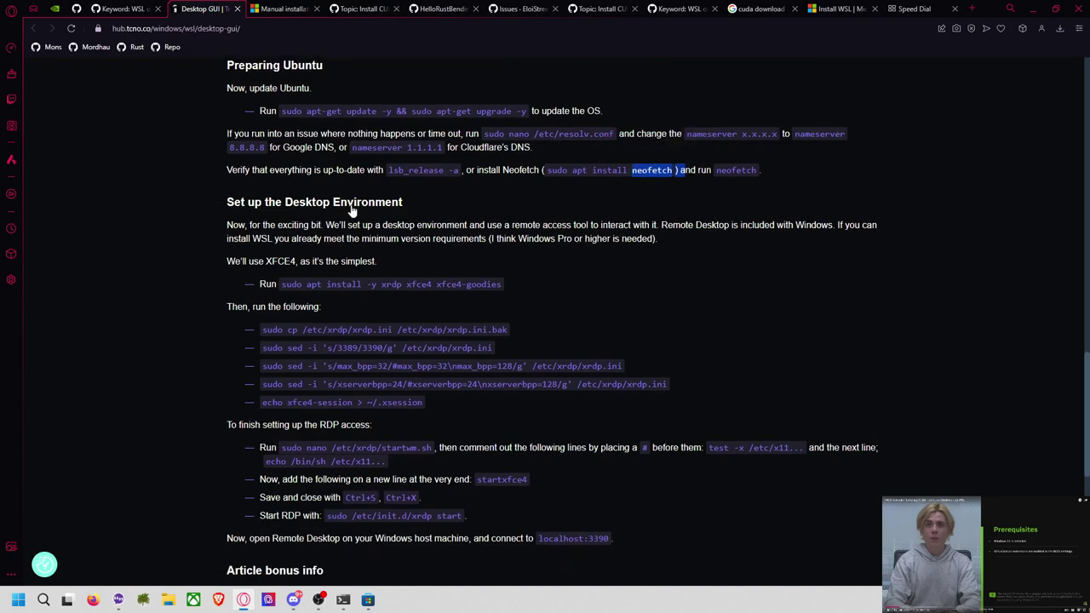
{"action": "scroll", "coordinate": [371, 267], "scroll_direction": "down", "scroll_amount": 2}
{"action": "scroll", "coordinate": [384, 218], "scroll_direction": "up", "scroll_amount": 1}
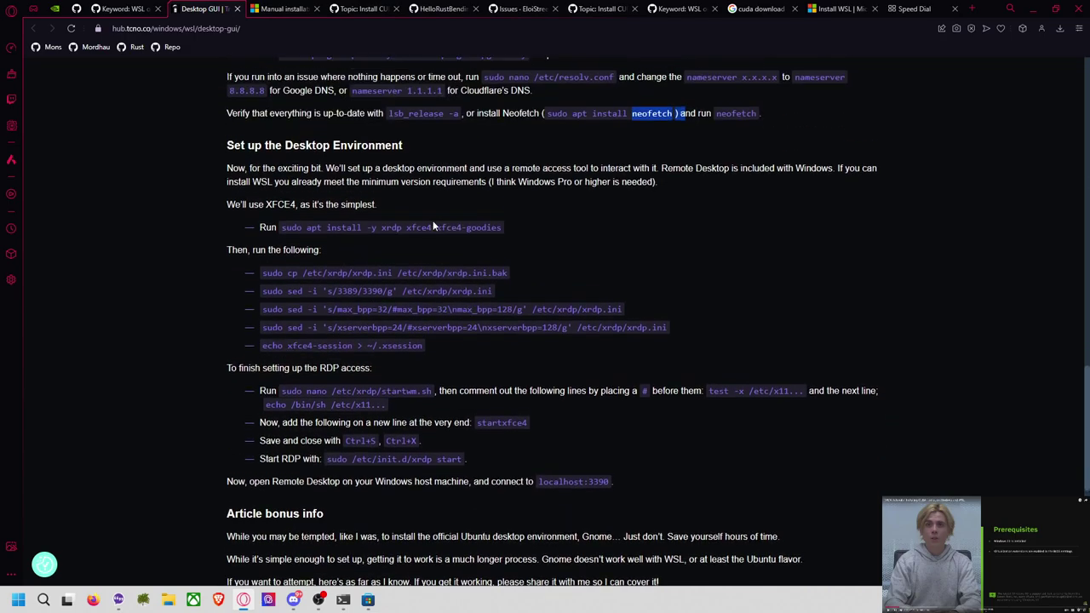
{"action": "left_click", "coordinate": [507, 227]}
{"action": "left_click_drag", "start_coordinate": [446, 228], "coordinate": [468, 230]}
{"action": "scroll", "coordinate": [509, 230], "scroll_direction": "up", "scroll_amount": 2}
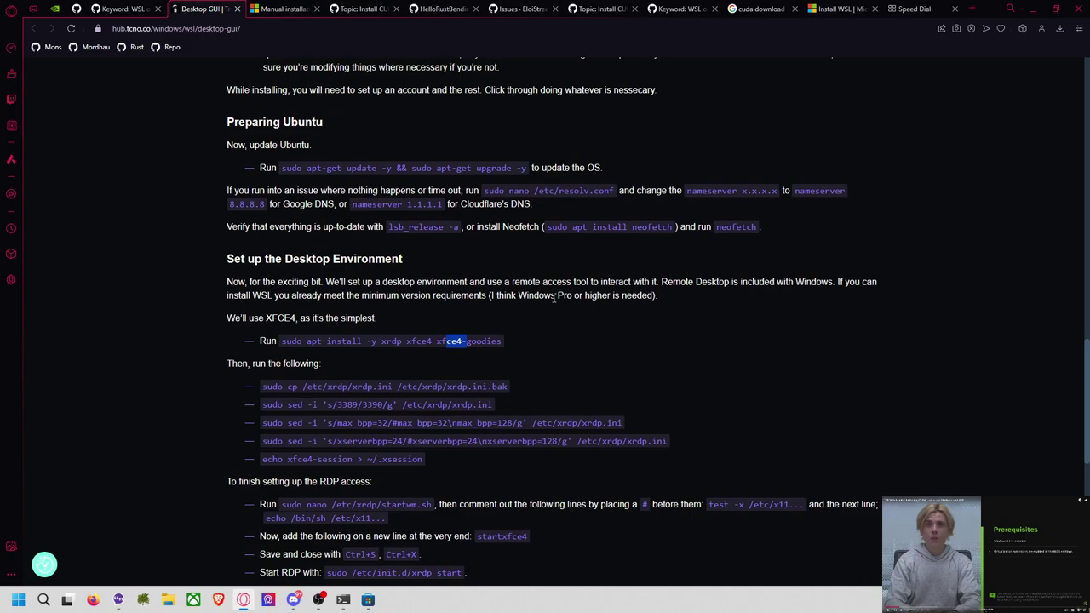
{"action": "scroll", "coordinate": [471, 307], "scroll_direction": "down", "scroll_amount": 2}
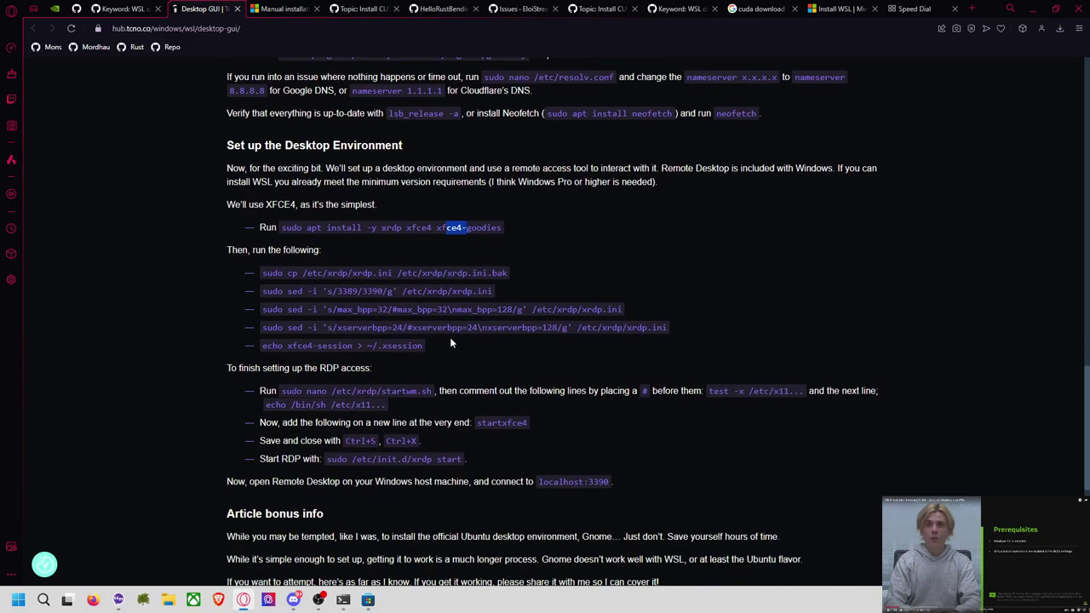
Open Remote Desktop Connection and try to connect to localhost:3390.
{"action": "left_click", "coordinate": [17, 600]}
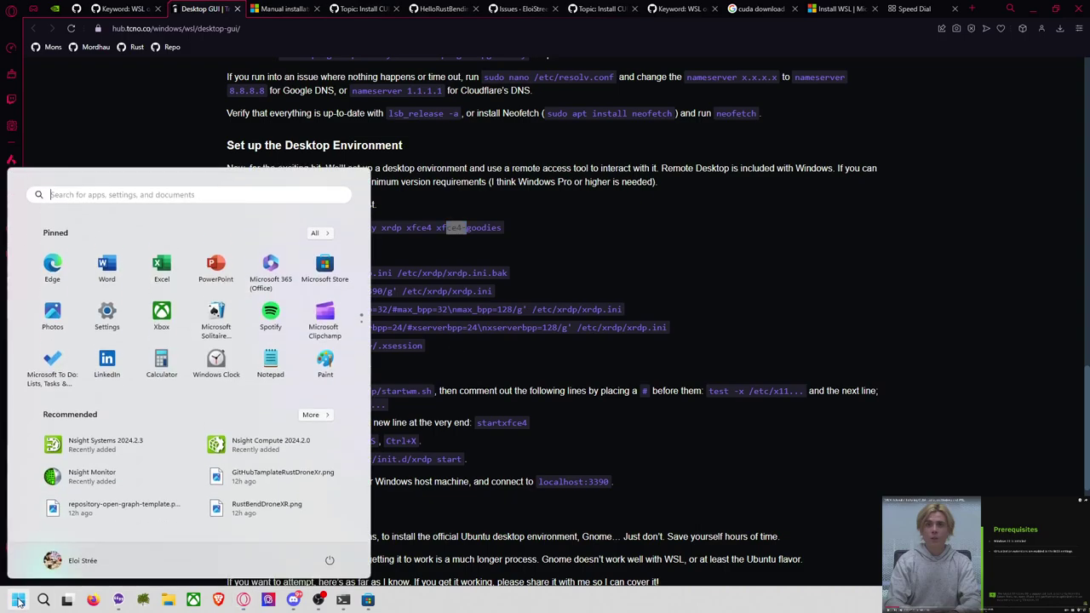
{"action": "type", "text": "remote"}
{"action": "key", "text": "Return"}
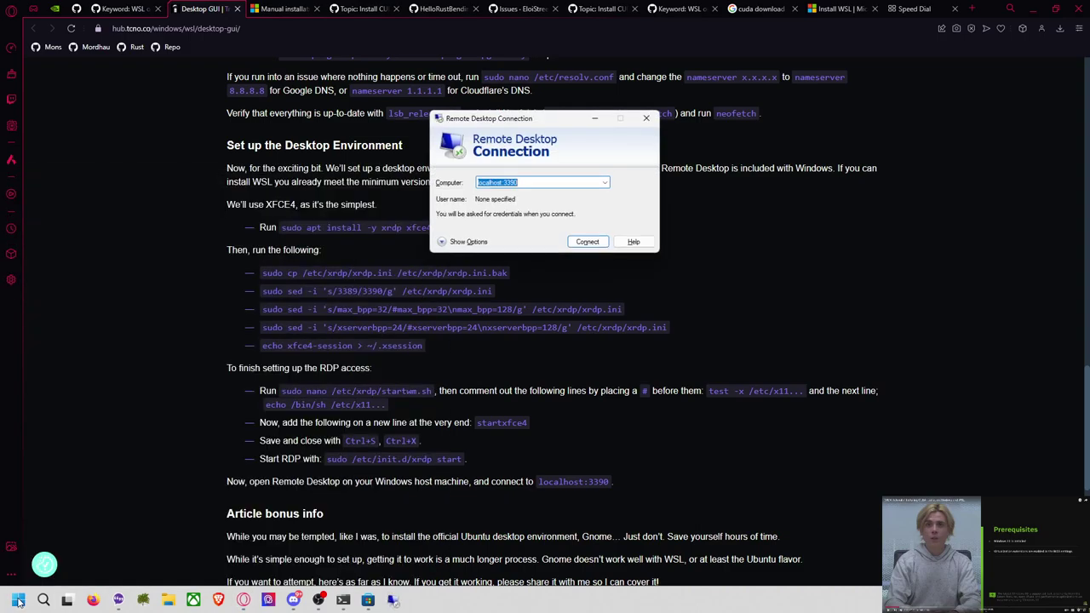
{"action": "left_click", "coordinate": [603, 242]}
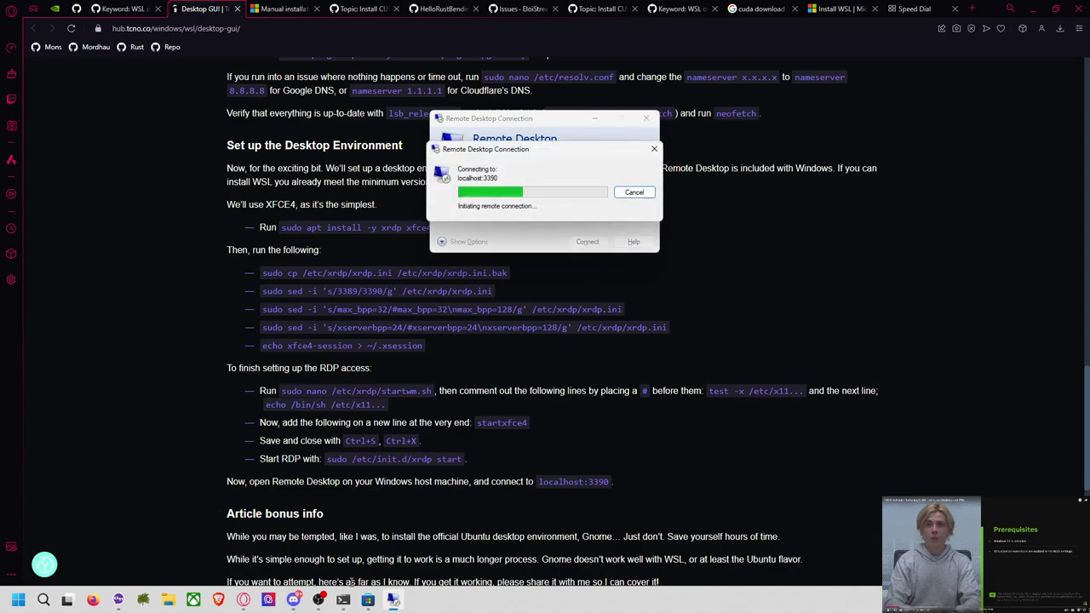
Move the Ubuntu terminal window lower and highlight the guide's five xrdp configuration commands.
{"action": "left_click", "coordinate": [343, 602]}
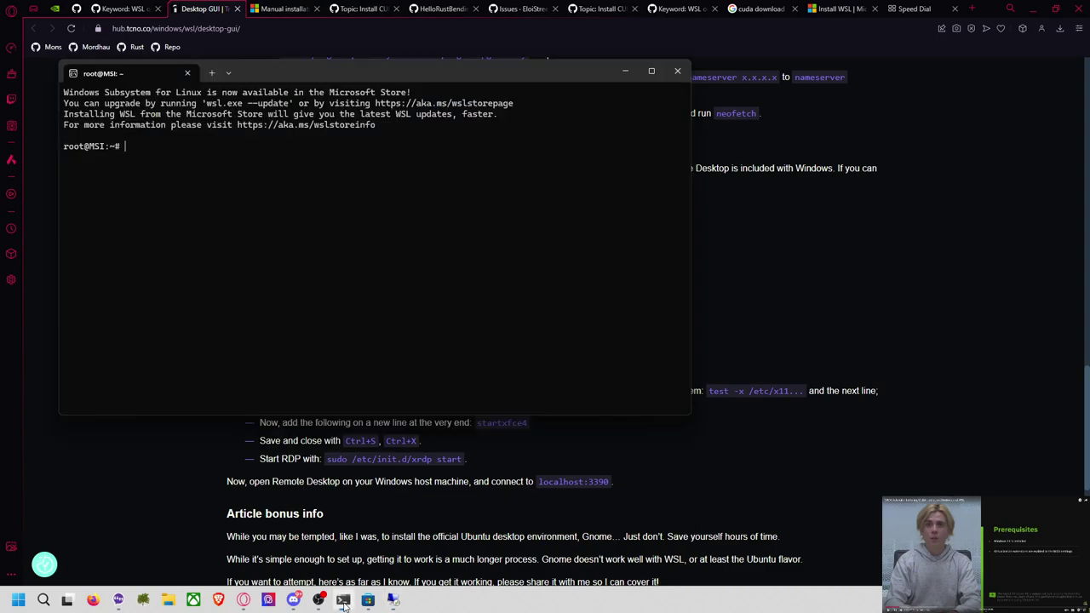
{"action": "left_click_drag", "start_coordinate": [548, 74], "coordinate": [577, 200]}
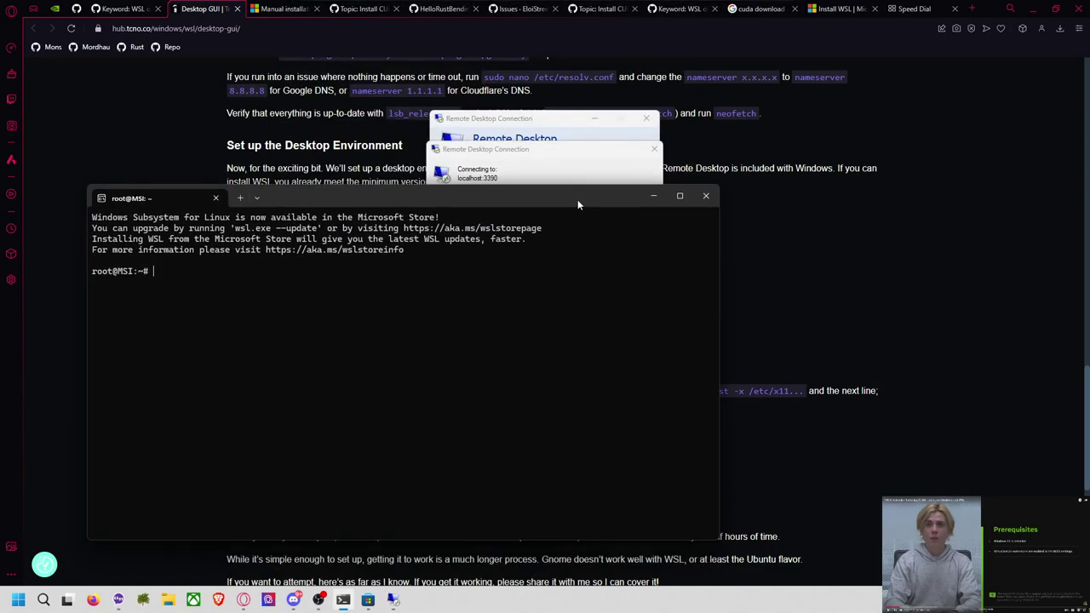
{"action": "left_click", "coordinate": [562, 173]}
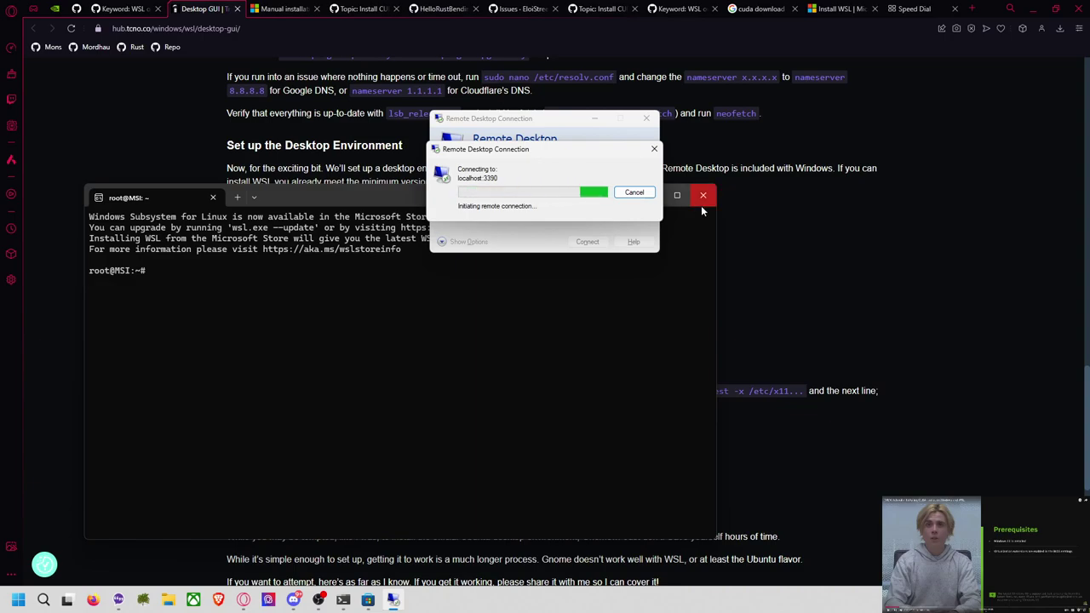
{"action": "left_click", "coordinate": [364, 202]}
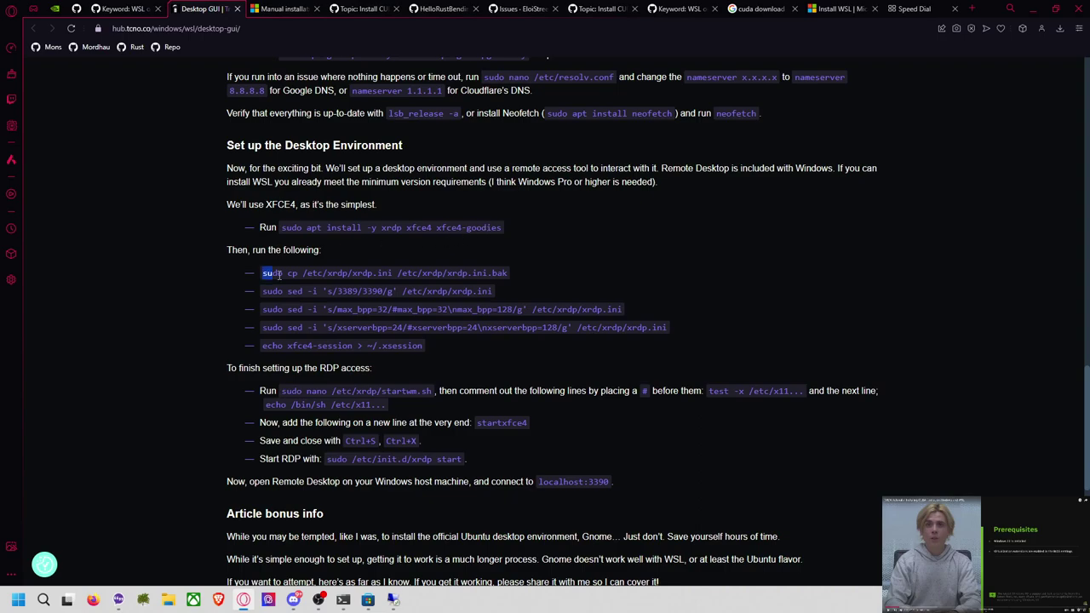
{"action": "left_click_drag", "start_coordinate": [265, 273], "coordinate": [529, 352]}
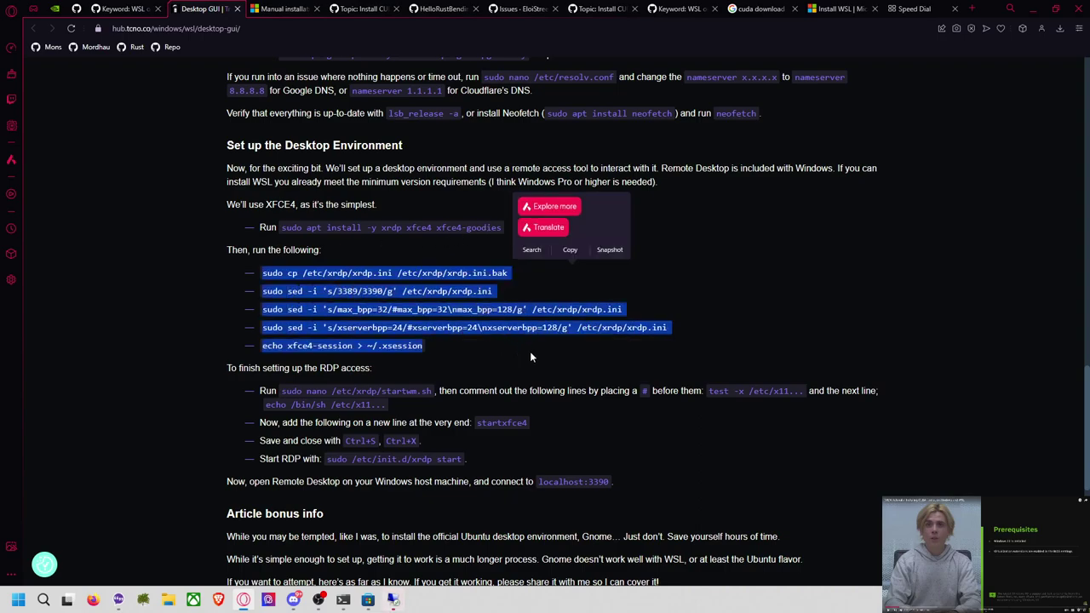
Dismiss the Remote Desktop error, retry the connection to localhost:3390 and cancel the attempt.
{"action": "key", "text": "alt+Tab"}
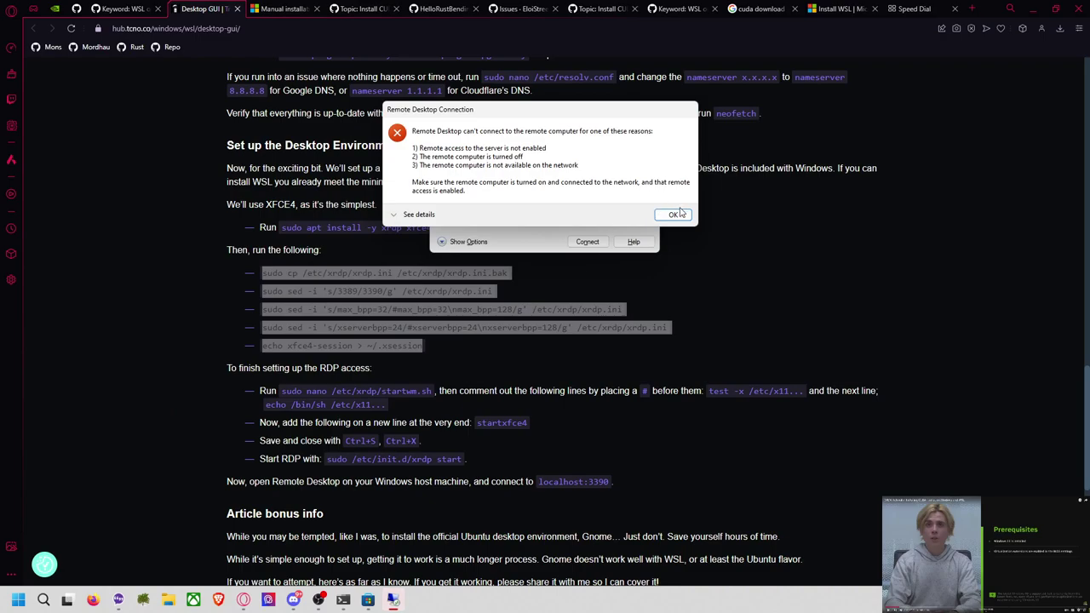
{"action": "left_click", "coordinate": [673, 214]}
{"action": "left_click", "coordinate": [587, 241]}
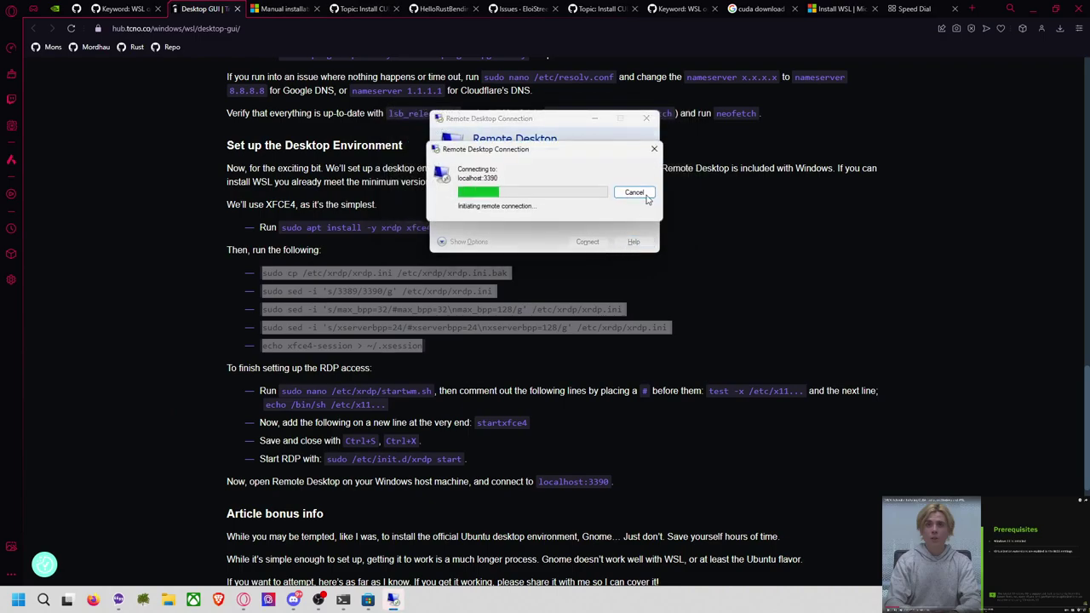
{"action": "left_click", "coordinate": [636, 192]}
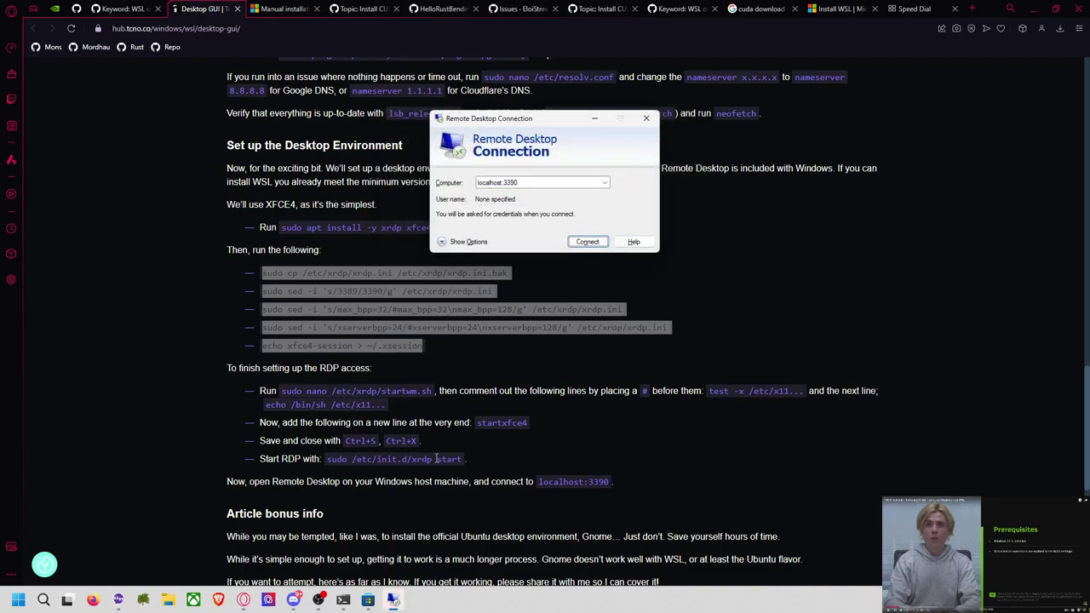
Copy sudo /etc/init.d/xrdp start from the guide and run it in the Ubuntu terminal.
{"action": "left_click_drag", "start_coordinate": [461, 460], "coordinate": [328, 461]}
{"action": "key", "text": "ctrl+c"}
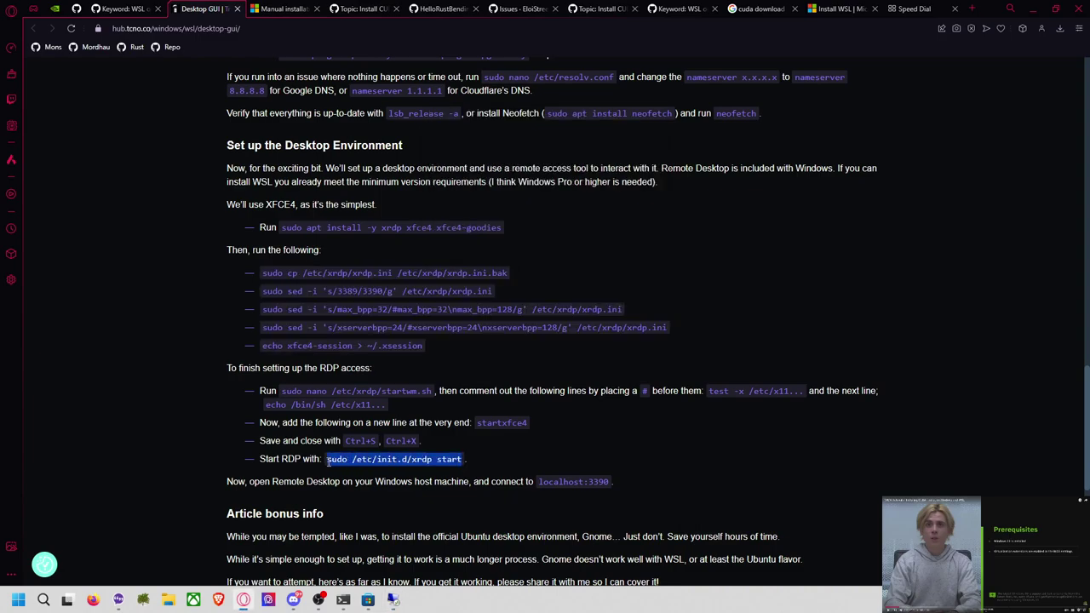
{"action": "key", "text": "alt+Tab"}
{"action": "key", "text": "alt+Tab"}
{"action": "key", "text": "ctrl+v"}
{"action": "key", "text": "Return"}
Connect Remote Desktop to localhost:3390 and log in to the Xorg session as root with the account password.
{"action": "key", "text": "alt+Tab"}
{"action": "key", "text": "alt+Tab"}
{"action": "left_click", "coordinate": [588, 243]}
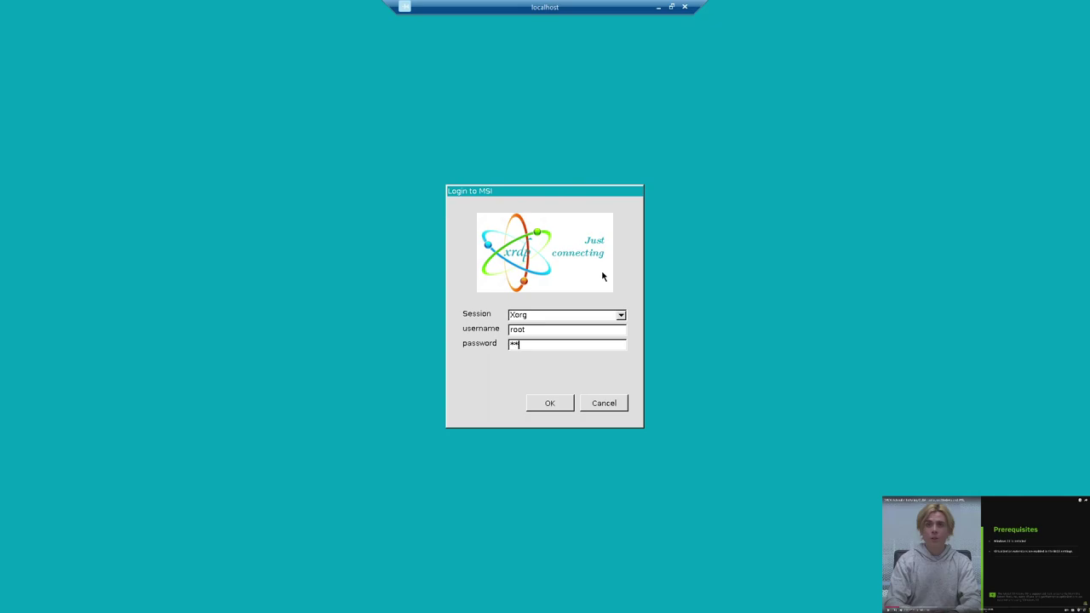
{"action": "key", "text": "Return"}
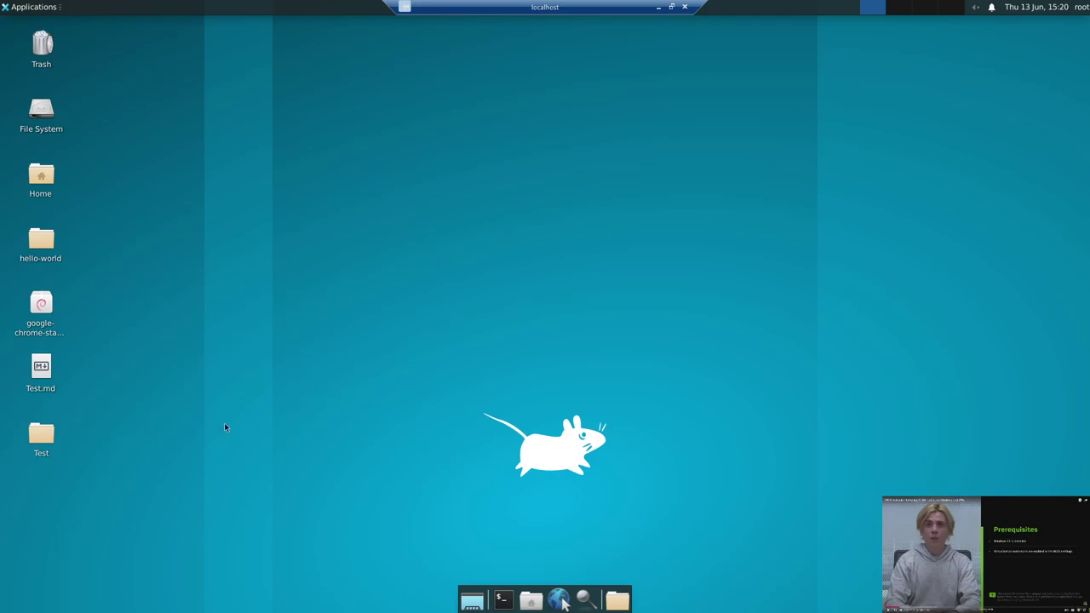
Open the Test folder on the XFCE desktop and close it, then view the list of available applications.
{"action": "double_click", "coordinate": [46, 435]}
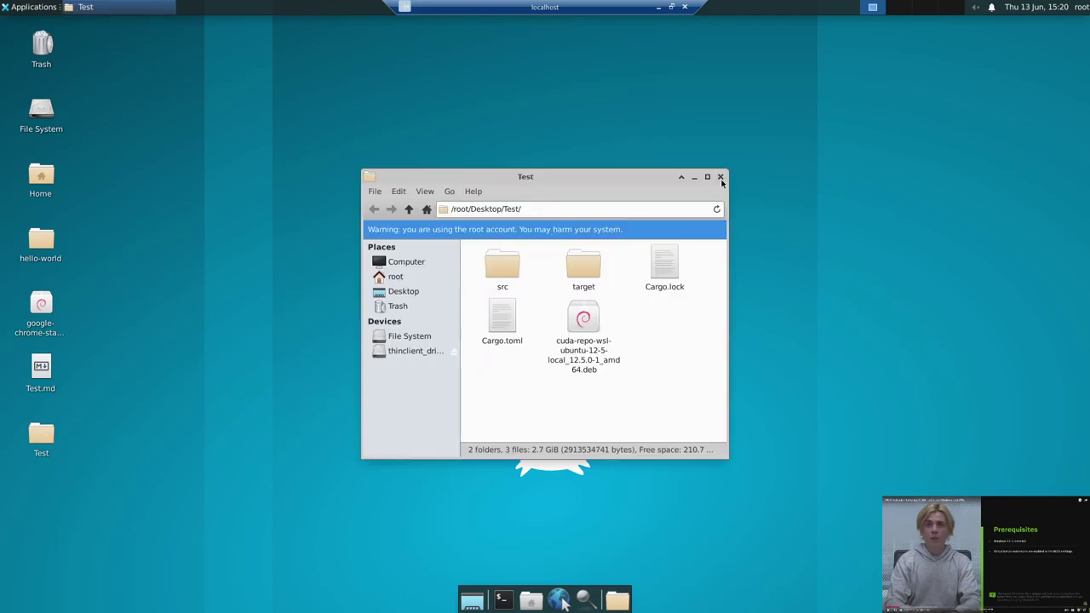
{"action": "left_click", "coordinate": [721, 178]}
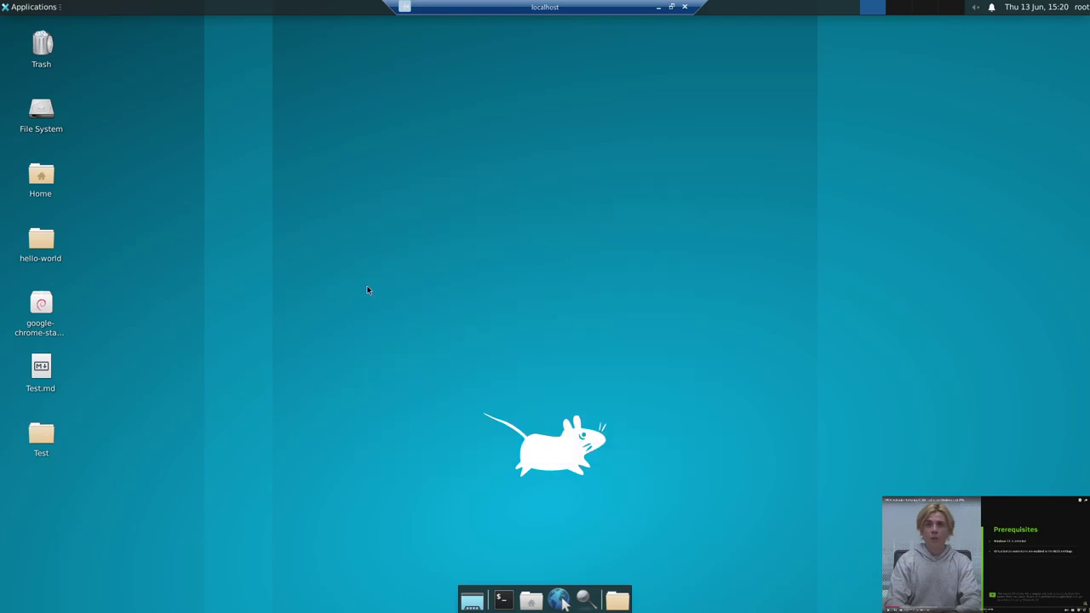
{"action": "left_click", "coordinate": [39, 7]}
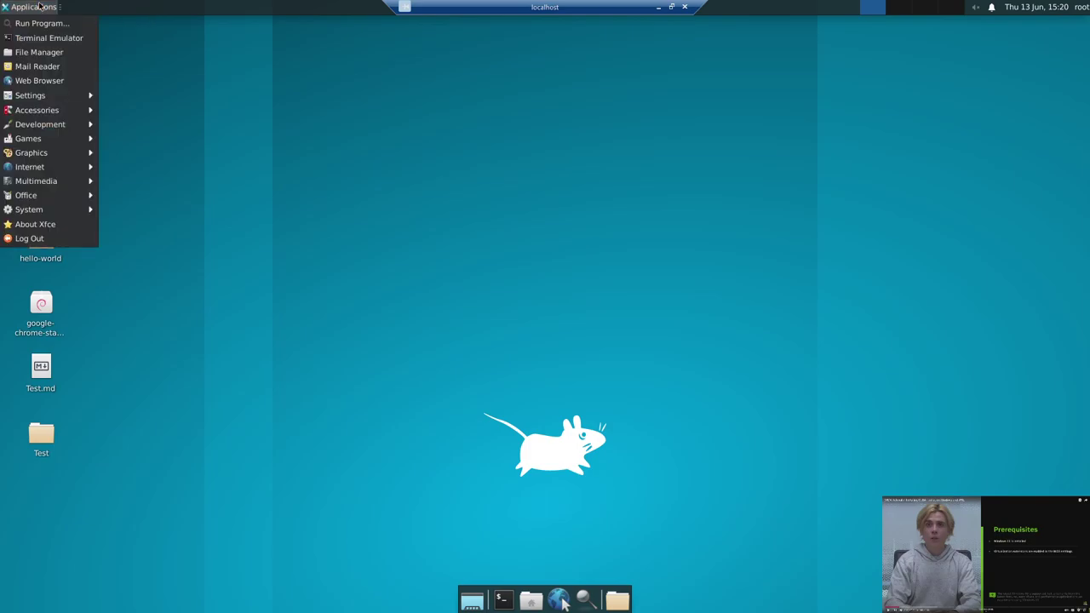
{"action": "left_click", "coordinate": [337, 199]}
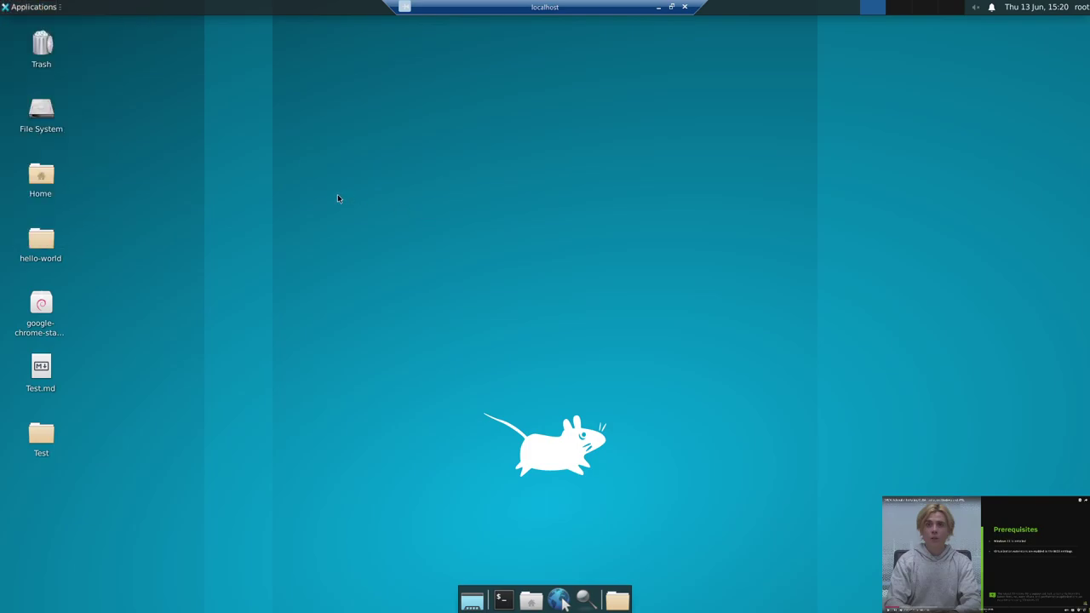
Restore the Remote Desktop session to a window, close it and return to the desktop GUI guide in the browser.
{"action": "left_click", "coordinate": [671, 7]}
{"action": "left_click_drag", "start_coordinate": [719, 15], "coordinate": [669, 182]}
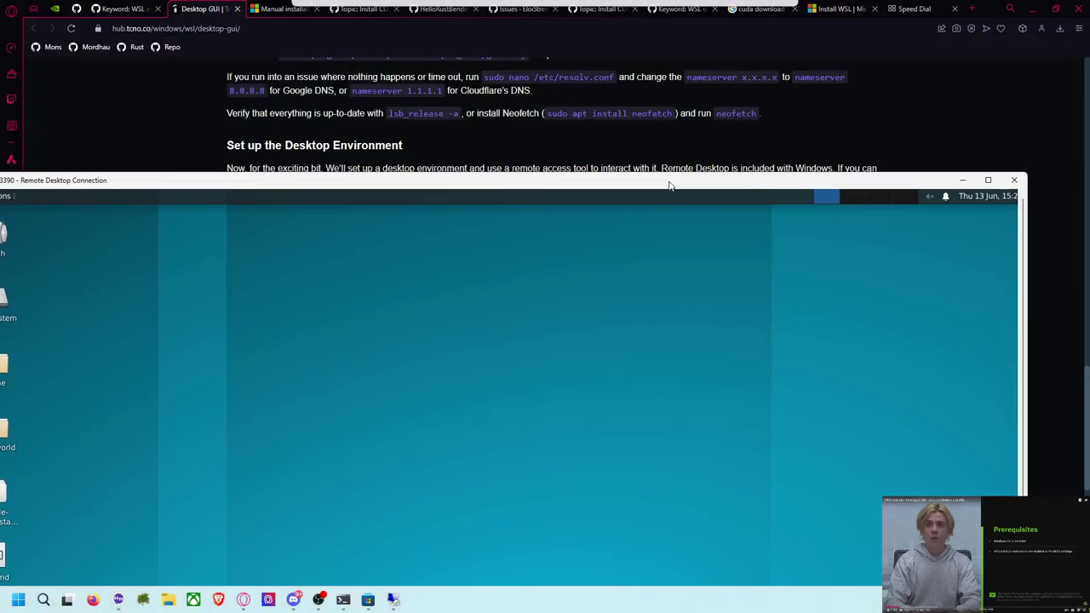
{"action": "left_click", "coordinate": [1015, 180]}
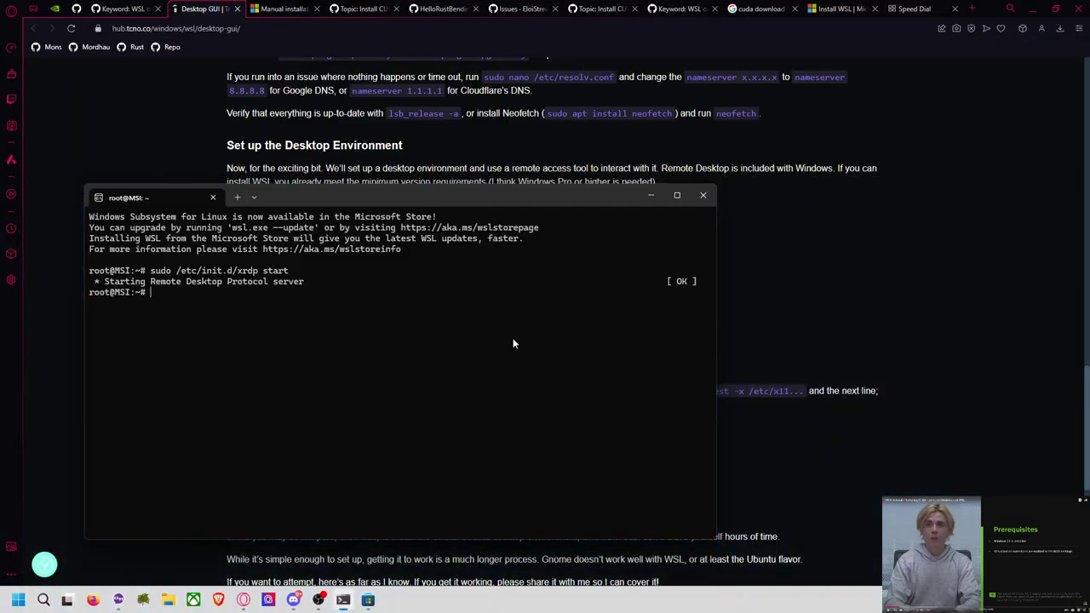
{"action": "left_click", "coordinate": [802, 303]}
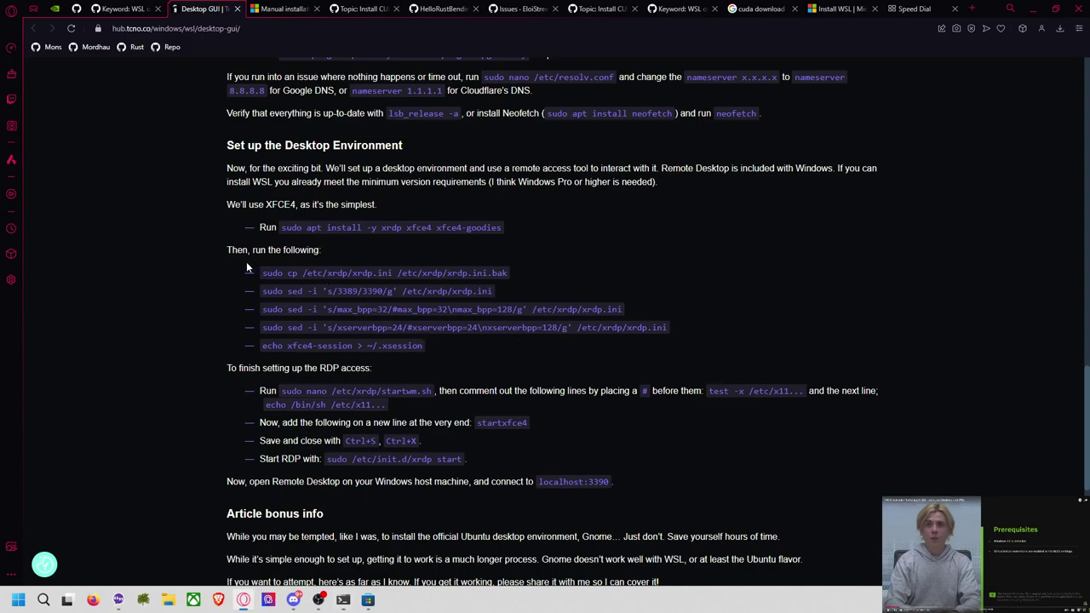
Review the guide's XFCE4 setup by highlighting the xrdp configuration commands, sudo /etc/init.d/xrdp start and the localhost:3390 address.
{"action": "left_click_drag", "start_coordinate": [242, 204], "coordinate": [562, 438]}
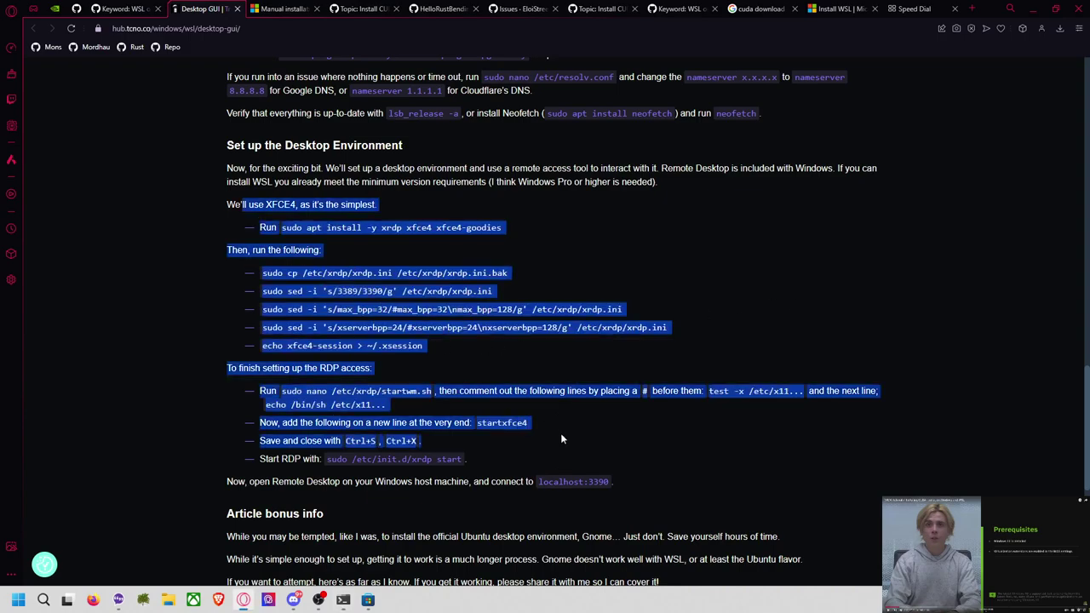
{"action": "left_click", "coordinate": [560, 439]}
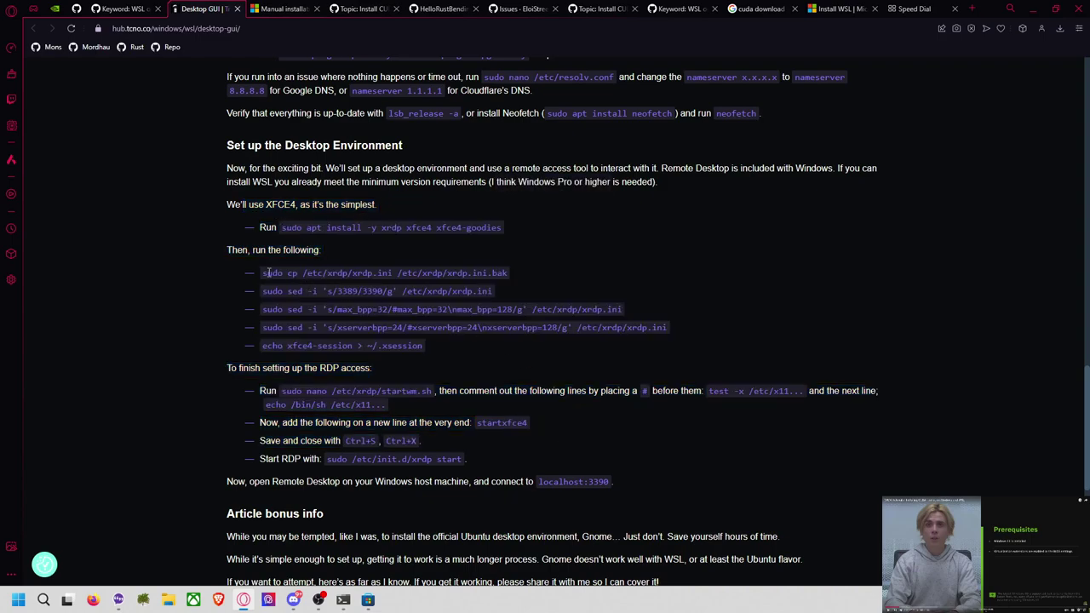
{"action": "left_click_drag", "start_coordinate": [258, 270], "coordinate": [651, 337]}
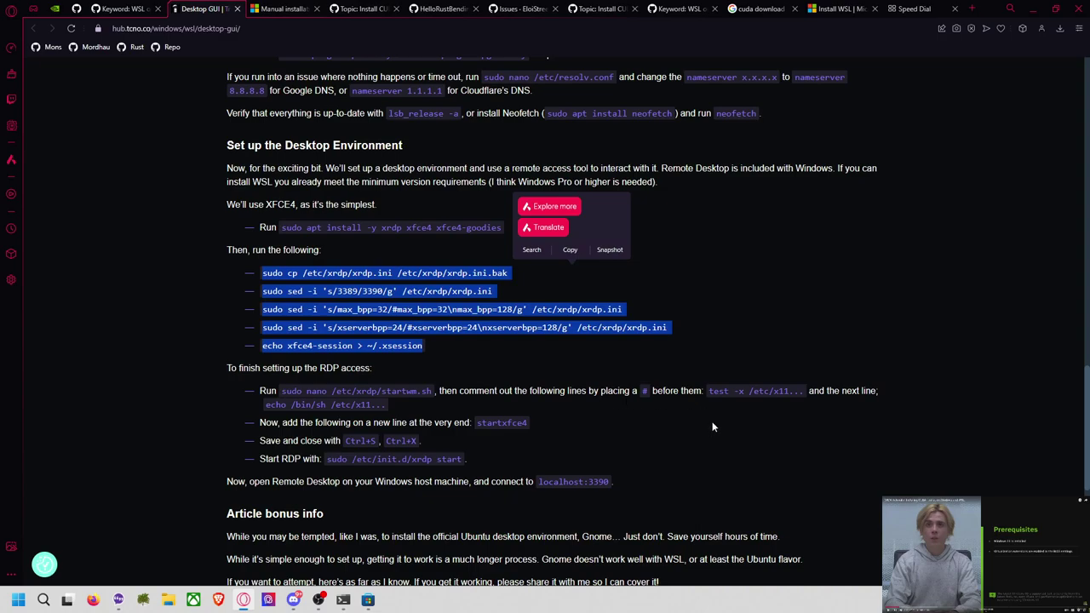
{"action": "scroll", "coordinate": [566, 415], "scroll_direction": "down", "scroll_amount": 1}
{"action": "left_click_drag", "start_coordinate": [460, 401], "coordinate": [327, 404]}
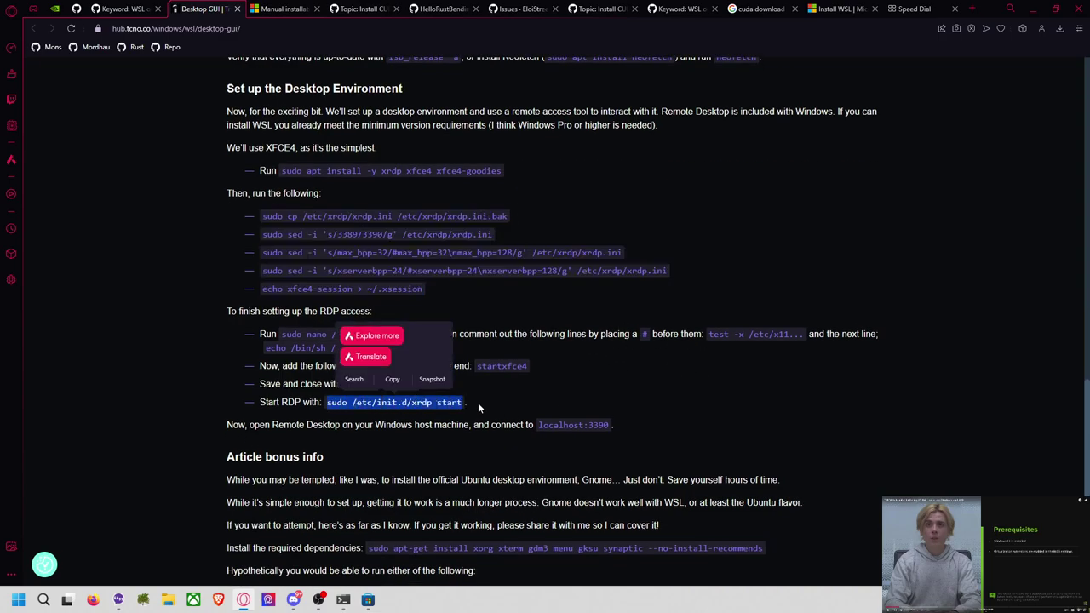
{"action": "left_click_drag", "start_coordinate": [539, 424], "coordinate": [725, 433]}
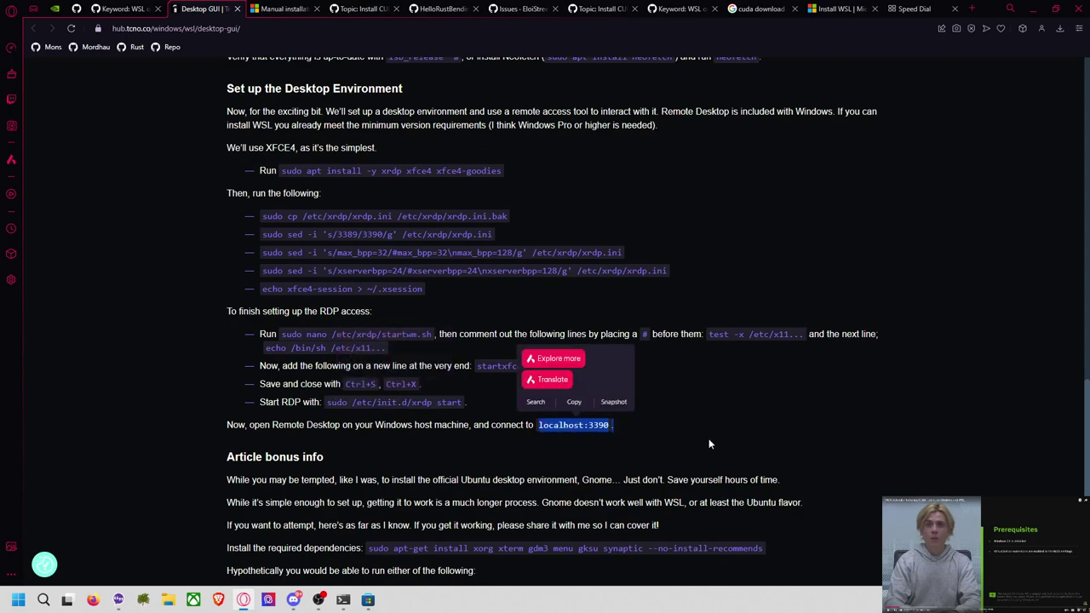
{"action": "scroll", "coordinate": [710, 443], "scroll_direction": "down", "scroll_amount": 2}
{"action": "scroll", "coordinate": [455, 352], "scroll_direction": "up", "scroll_amount": 8}
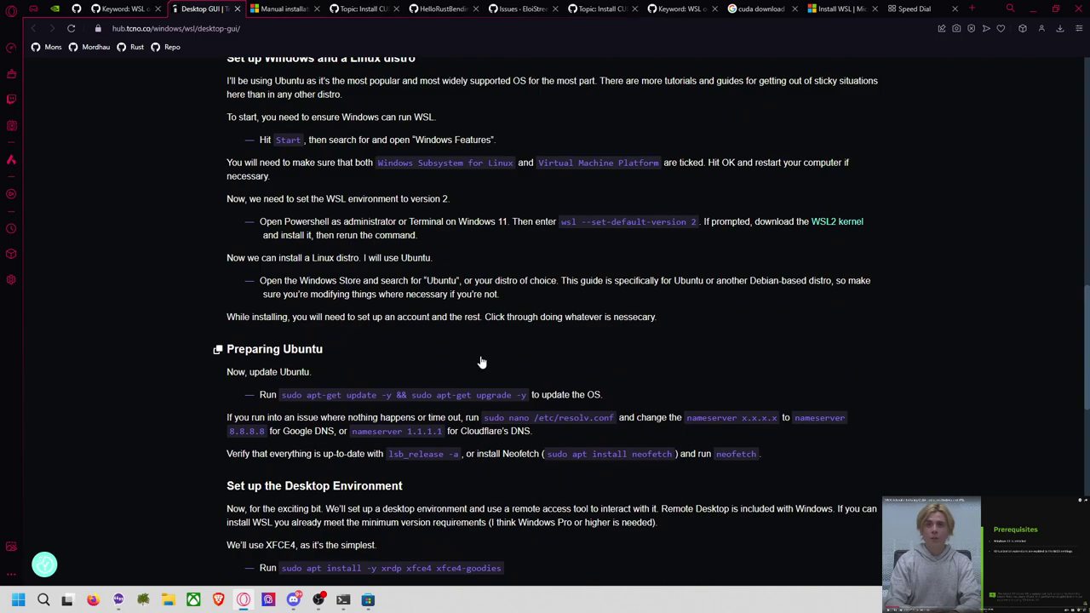
Switch to the GitHub issue "Keyword: WSL on Window" and highlight its wsl --install and wsl --update commands.
{"action": "left_click", "coordinate": [122, 10]}
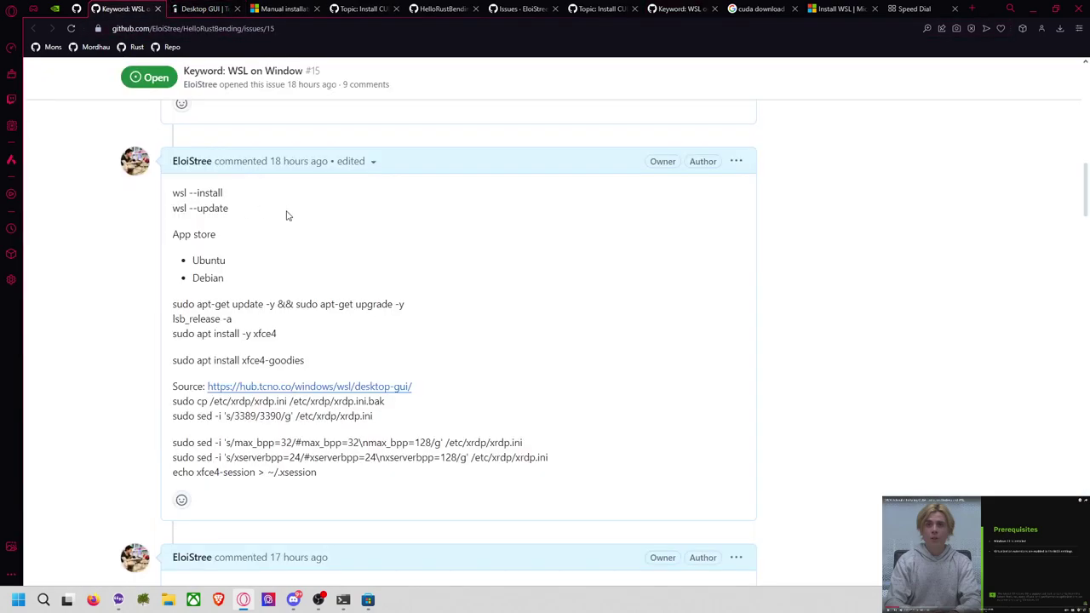
{"action": "scroll", "coordinate": [289, 216], "scroll_direction": "up", "scroll_amount": 5}
{"action": "scroll", "coordinate": [247, 143], "scroll_direction": "up", "scroll_amount": 6}
{"action": "scroll", "coordinate": [259, 147], "scroll_direction": "down", "scroll_amount": 3}
{"action": "scroll", "coordinate": [259, 147], "scroll_direction": "down", "scroll_amount": 8}
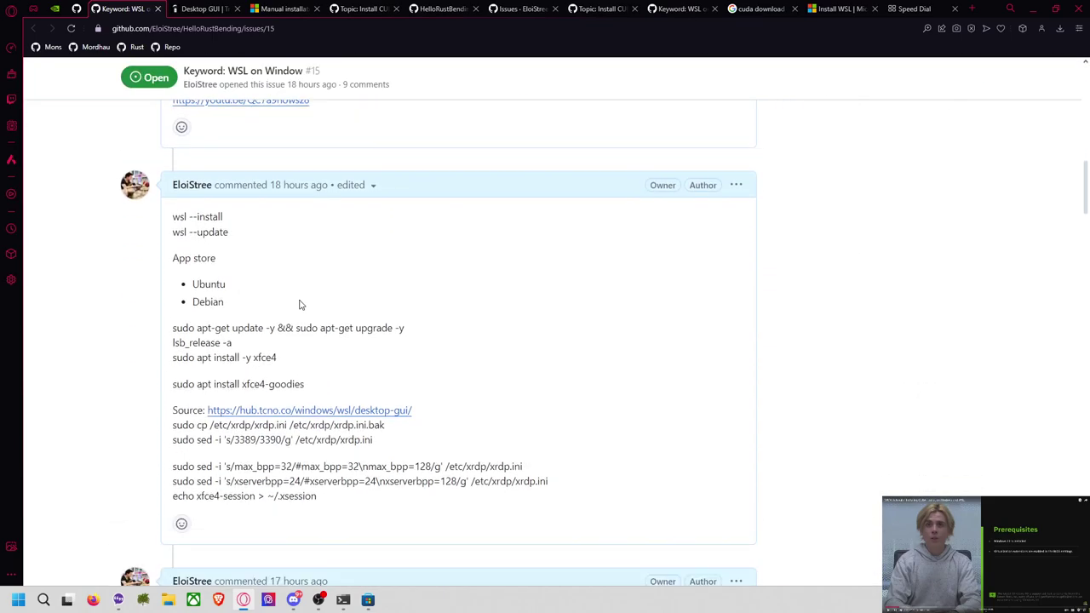
{"action": "scroll", "coordinate": [235, 161], "scroll_direction": "up", "scroll_amount": 2}
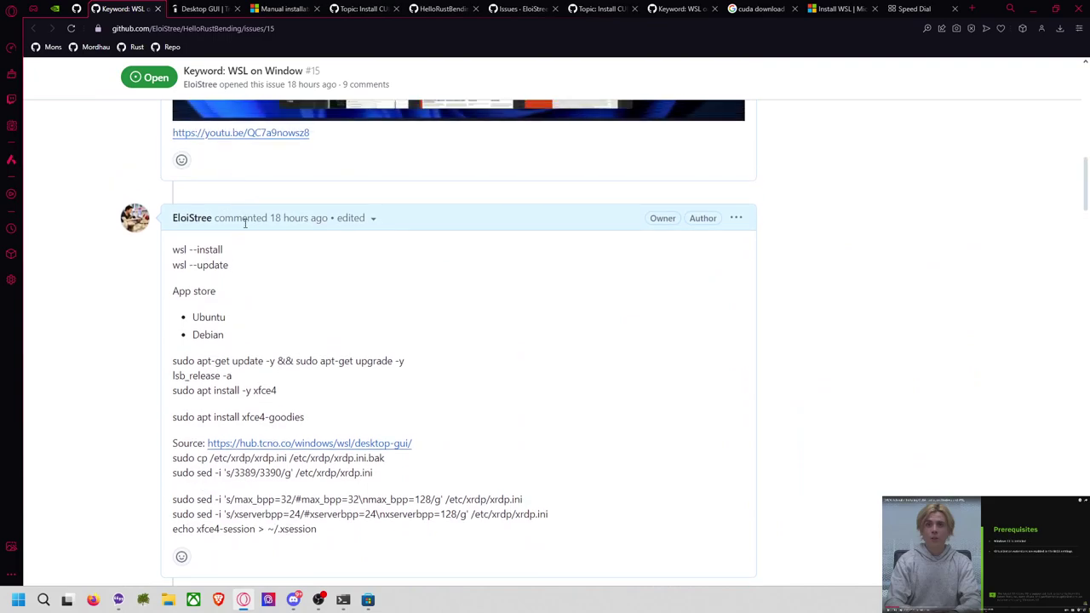
{"action": "left_click_drag", "start_coordinate": [225, 249], "coordinate": [116, 253]}
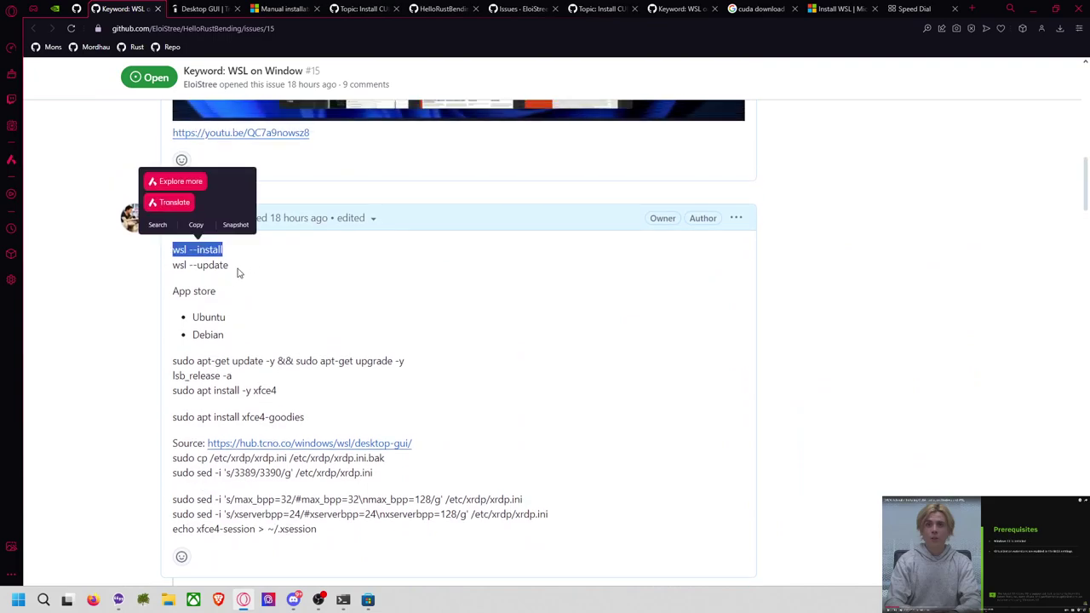
{"action": "left_click_drag", "start_coordinate": [239, 269], "coordinate": [137, 271]}
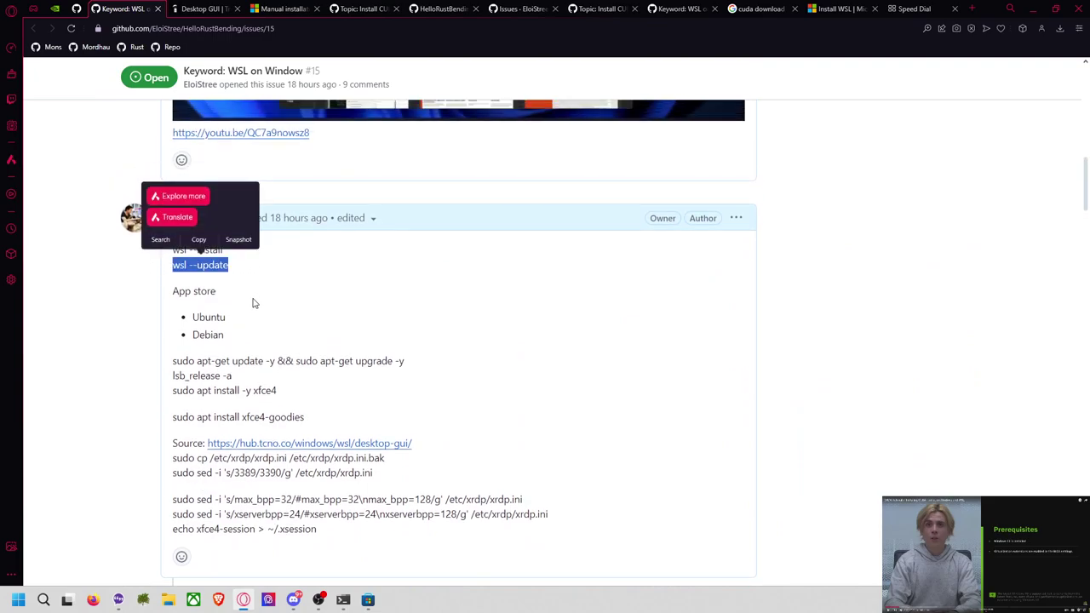
Open a Command Prompt, enter the wsl --install command and close the window.
{"action": "key", "text": "super+r"}
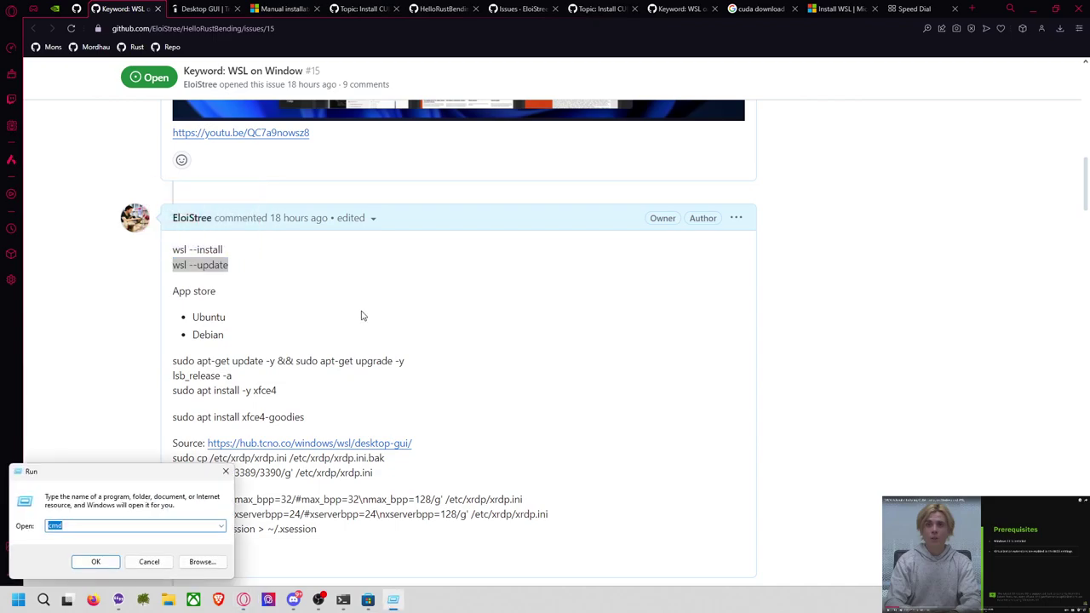
{"action": "key", "text": "Return"}
{"action": "type", "text": "wsl"}
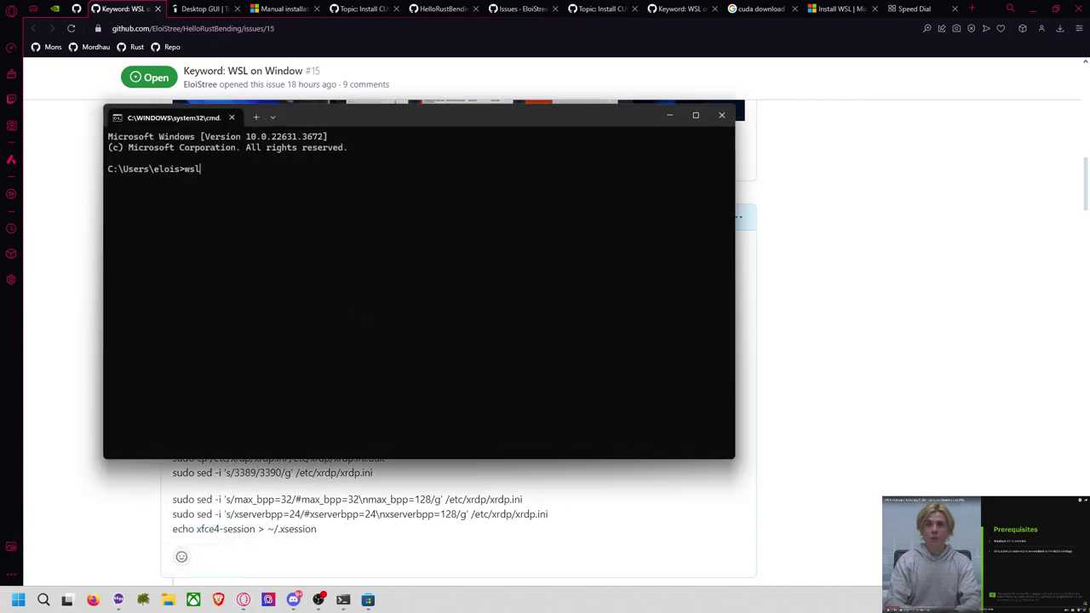
{"action": "type", "text": " -- installtall"}
{"action": "left_click", "coordinate": [721, 115]}
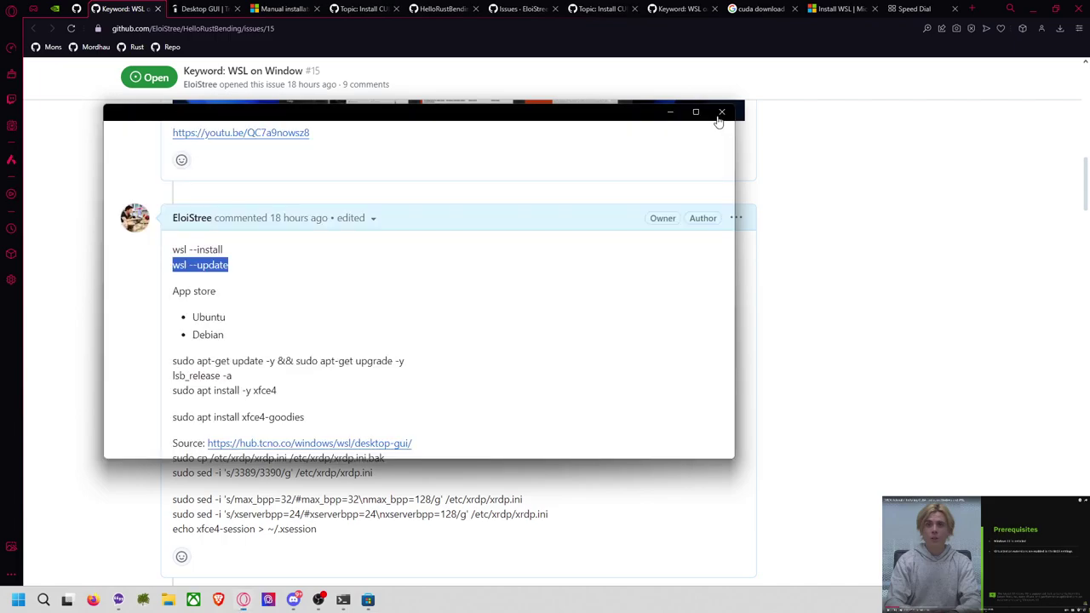
Review the issue's comments on starting xrdp, the WSL2 kernel, resetting the root password and setting the XFCE keyboard layout.
{"action": "left_click", "coordinate": [317, 263]}
{"action": "scroll", "coordinate": [276, 300], "scroll_direction": "down", "scroll_amount": 2}
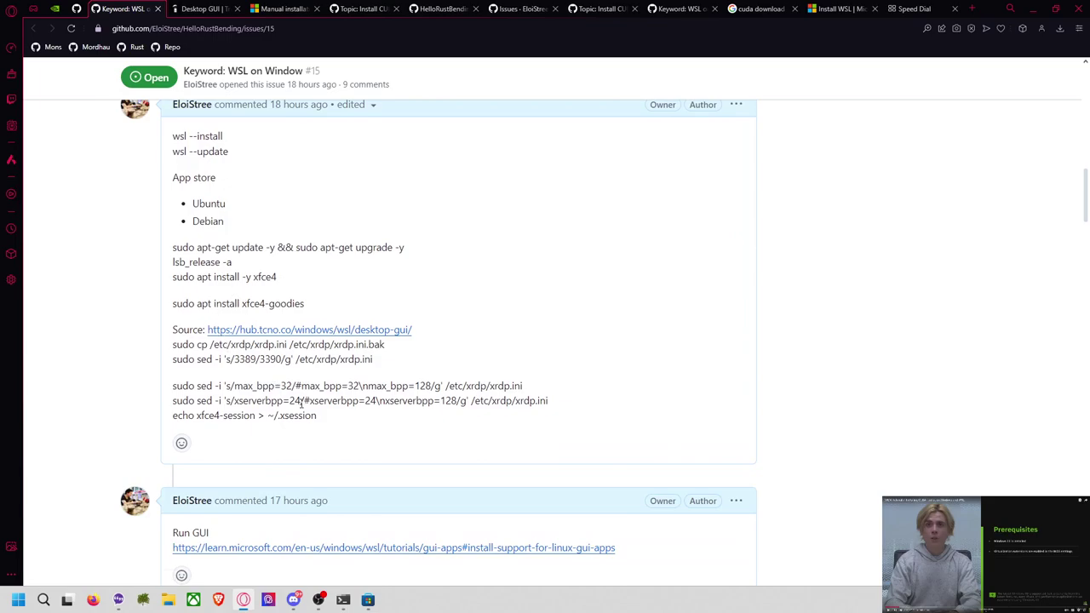
{"action": "scroll", "coordinate": [300, 404], "scroll_direction": "down", "scroll_amount": 3}
{"action": "scroll", "coordinate": [303, 410], "scroll_direction": "down", "scroll_amount": 3}
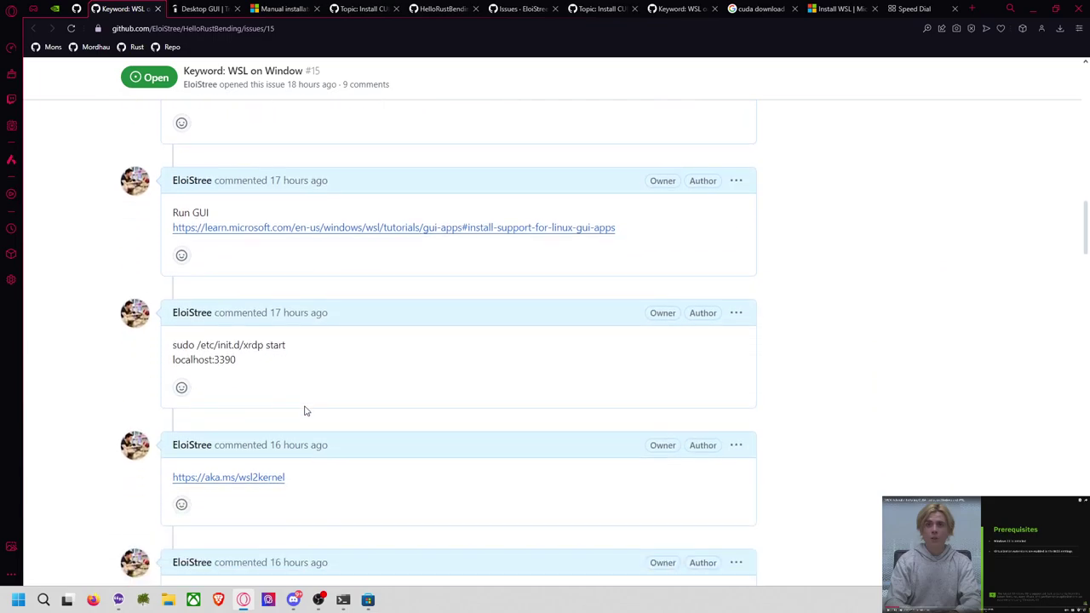
{"action": "scroll", "coordinate": [286, 485], "scroll_direction": "down", "scroll_amount": 3}
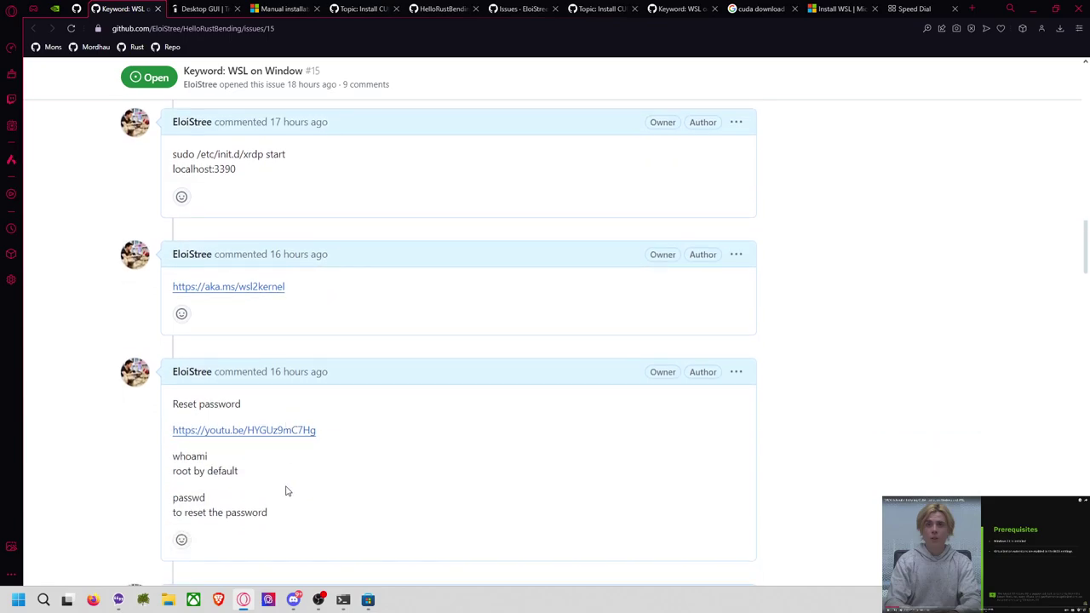
{"action": "scroll", "coordinate": [286, 491], "scroll_direction": "down", "scroll_amount": 3}
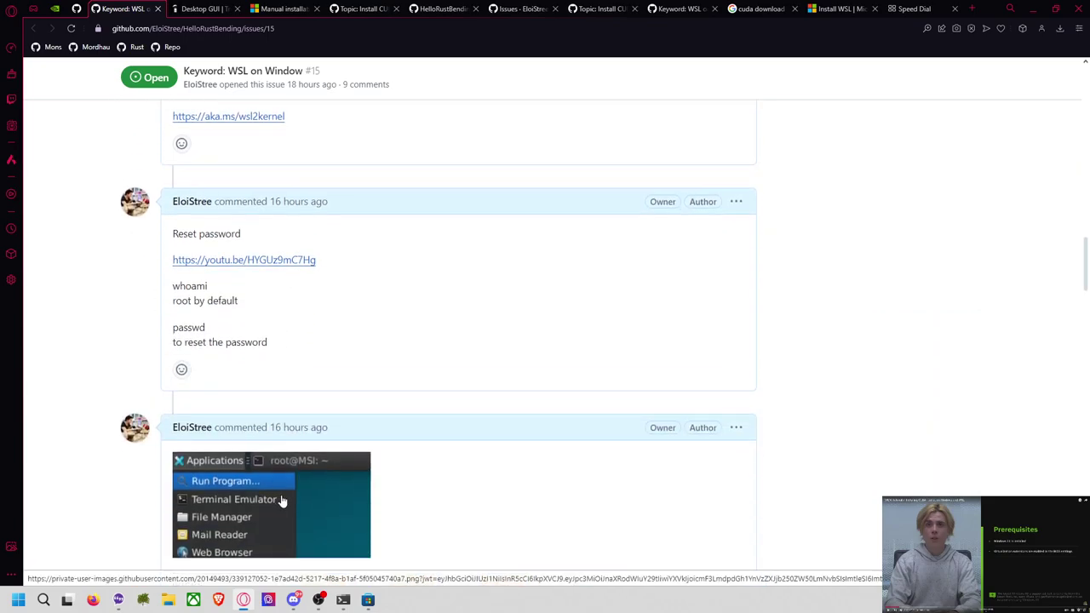
{"action": "scroll", "coordinate": [282, 501], "scroll_direction": "down", "scroll_amount": 5}
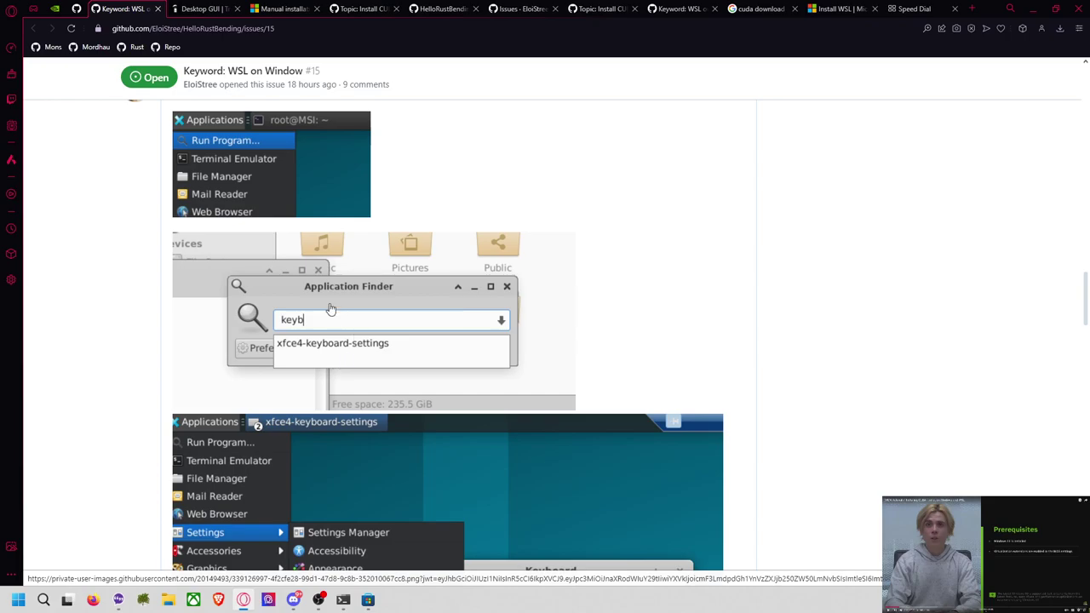
{"action": "scroll", "coordinate": [341, 349], "scroll_direction": "down", "scroll_amount": 5}
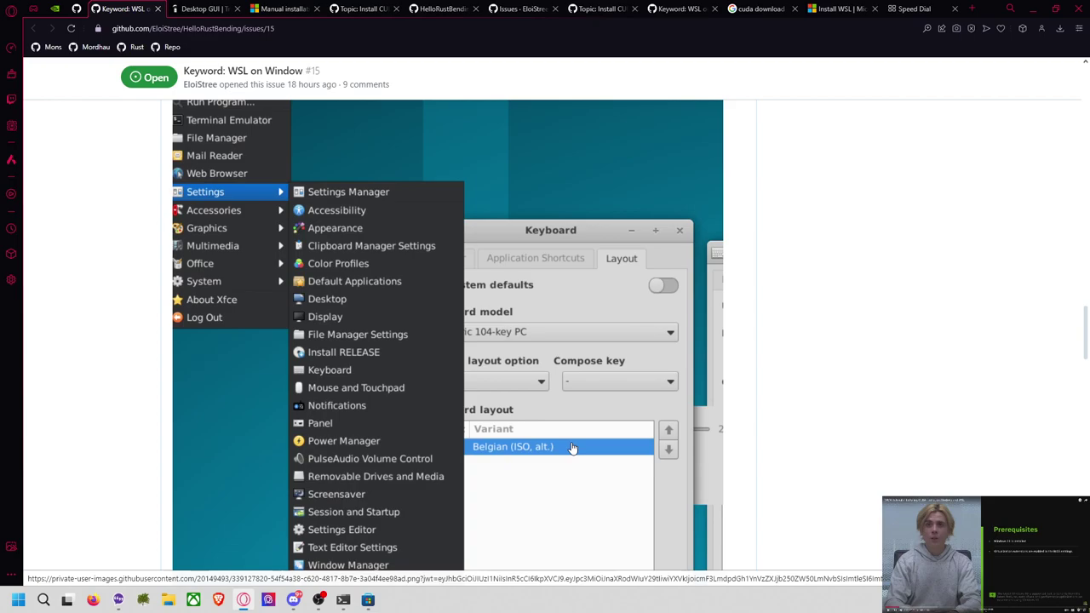
Find the comment on bootstrapping a Rust installation and copy its rustup curl and toolchain install commands.
{"action": "scroll", "coordinate": [573, 448], "scroll_direction": "down", "scroll_amount": 5}
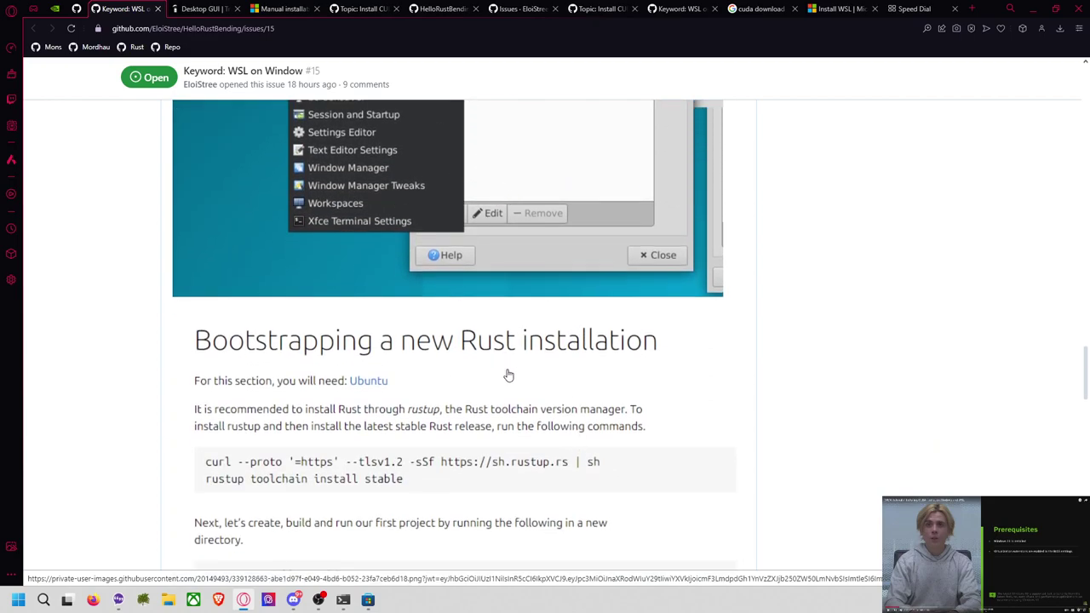
{"action": "scroll", "coordinate": [511, 375], "scroll_direction": "down", "scroll_amount": 1}
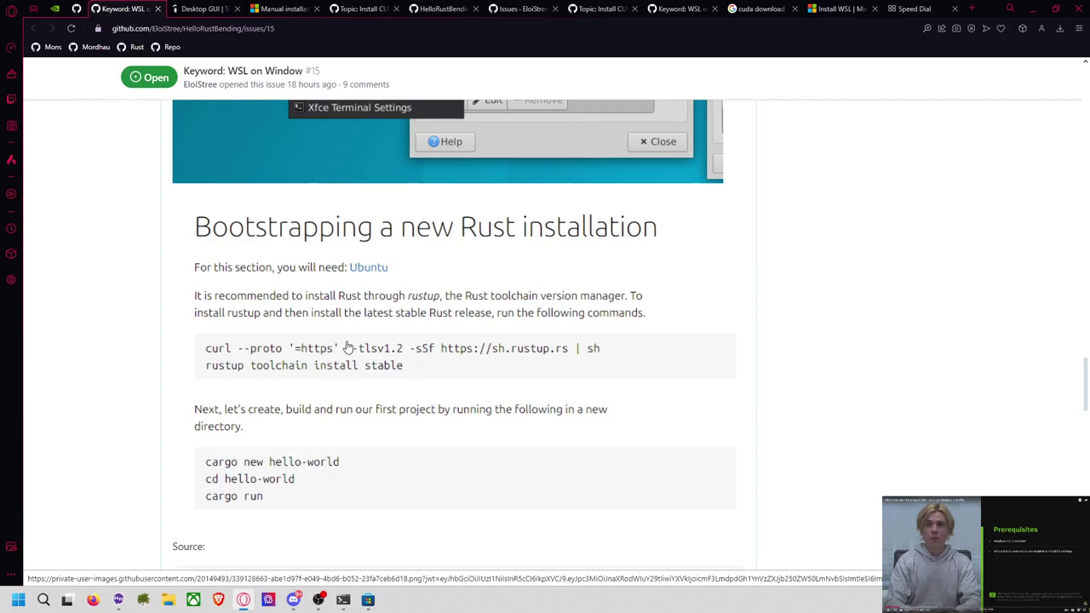
{"action": "scroll", "coordinate": [246, 324], "scroll_direction": "down", "scroll_amount": 2}
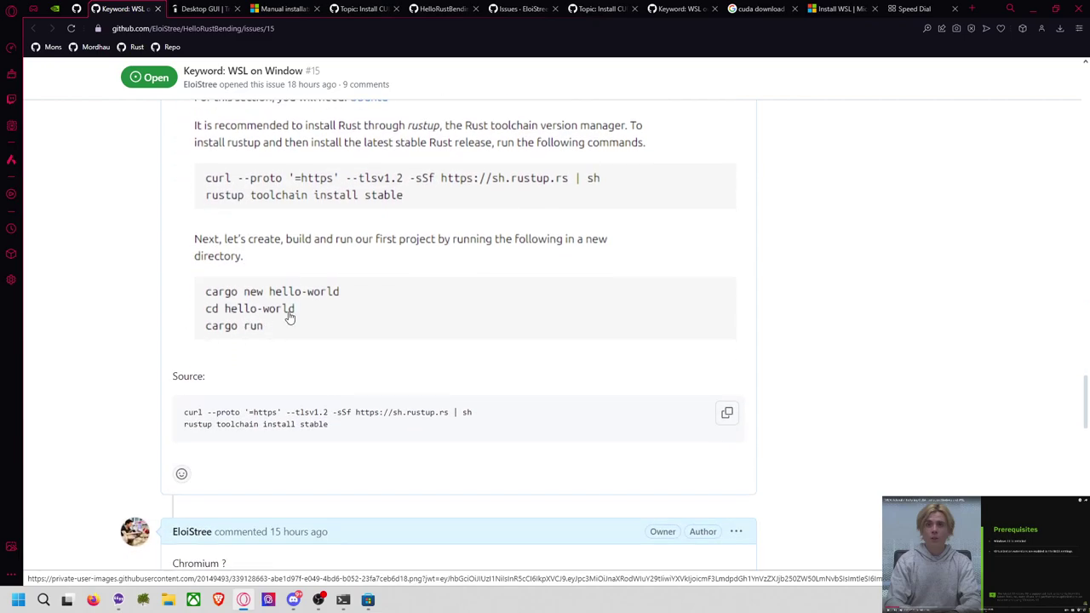
{"action": "scroll", "coordinate": [294, 330], "scroll_direction": "down", "scroll_amount": 1}
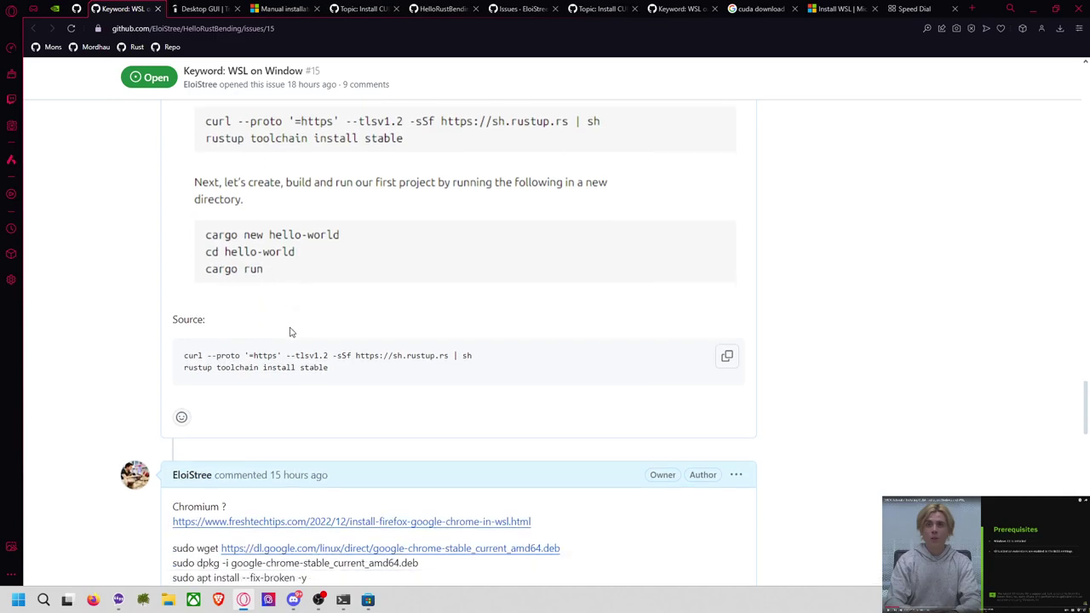
{"action": "scroll", "coordinate": [289, 332], "scroll_direction": "down", "scroll_amount": 2}
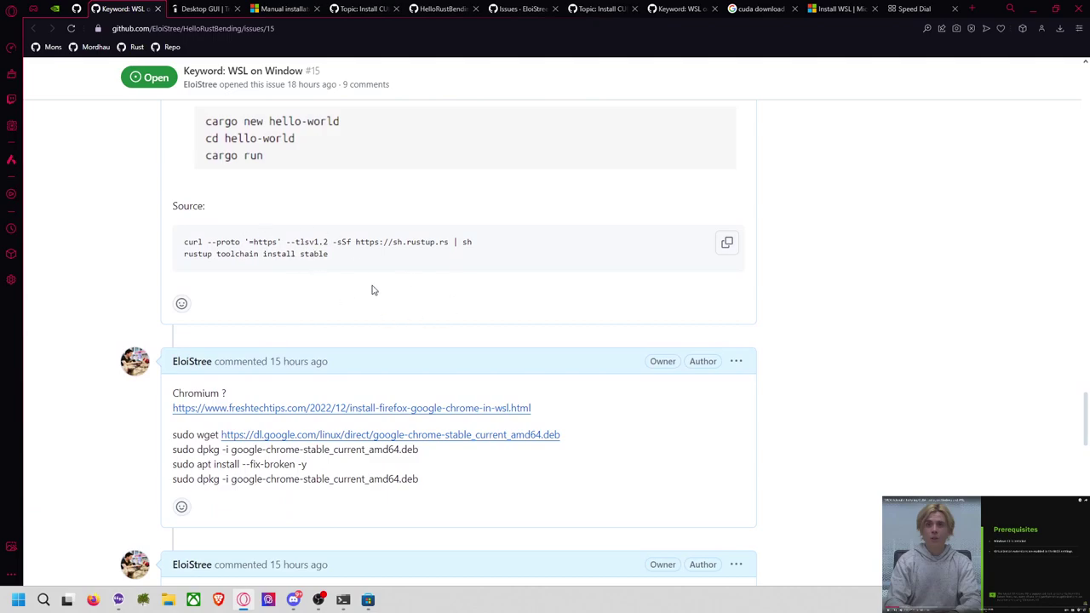
{"action": "left_click", "coordinate": [726, 243]}
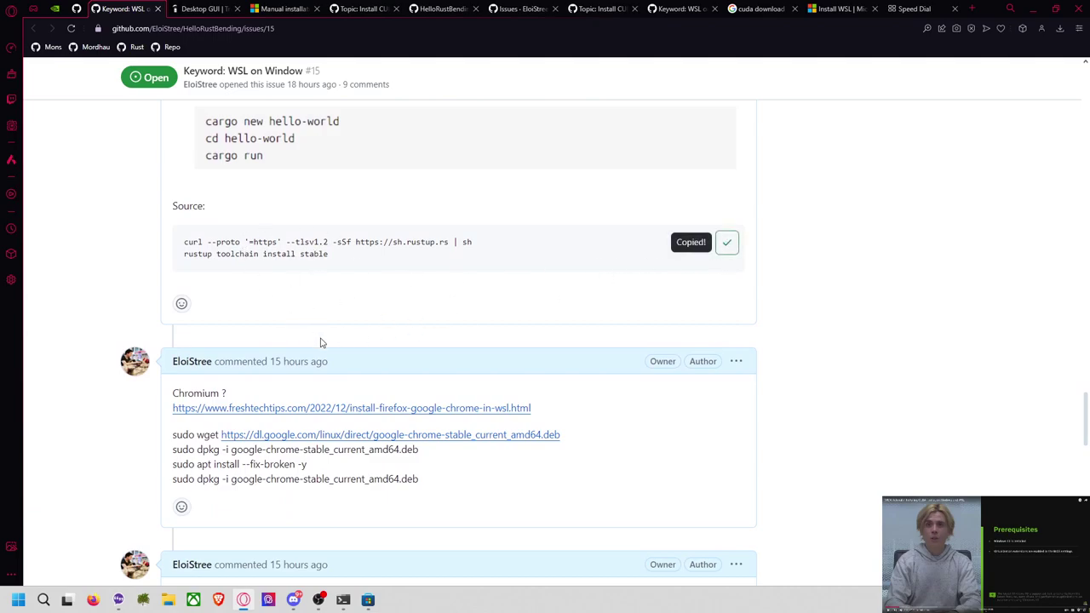
Review the issue's comments on installing Chrome in WSL, the "One week on WSL" video and using code . in WSL.
{"action": "scroll", "coordinate": [260, 479], "scroll_direction": "down", "scroll_amount": 1}
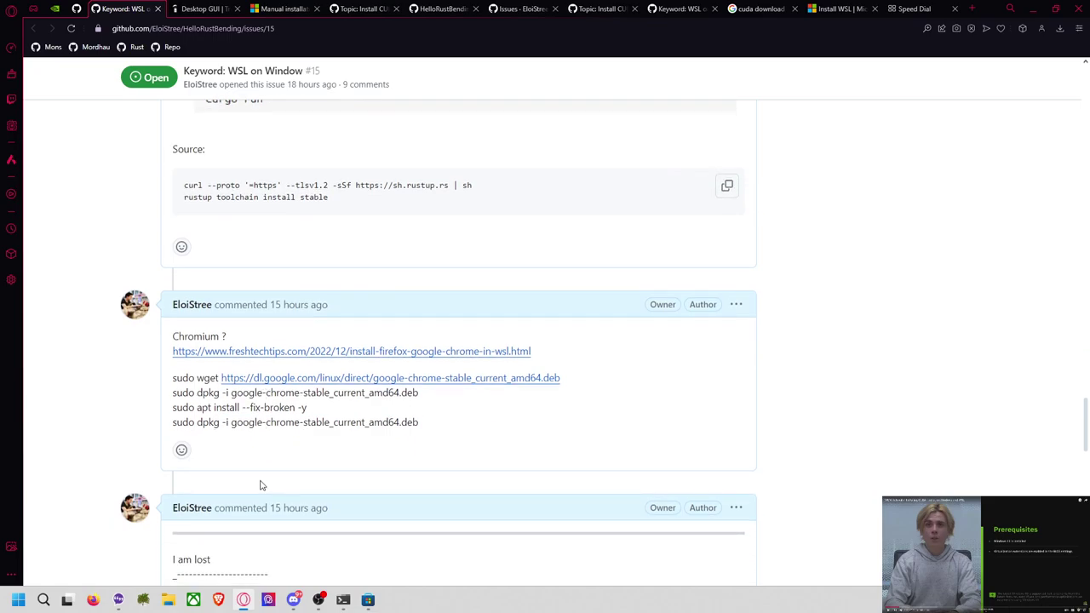
{"action": "scroll", "coordinate": [264, 484], "scroll_direction": "down", "scroll_amount": 3}
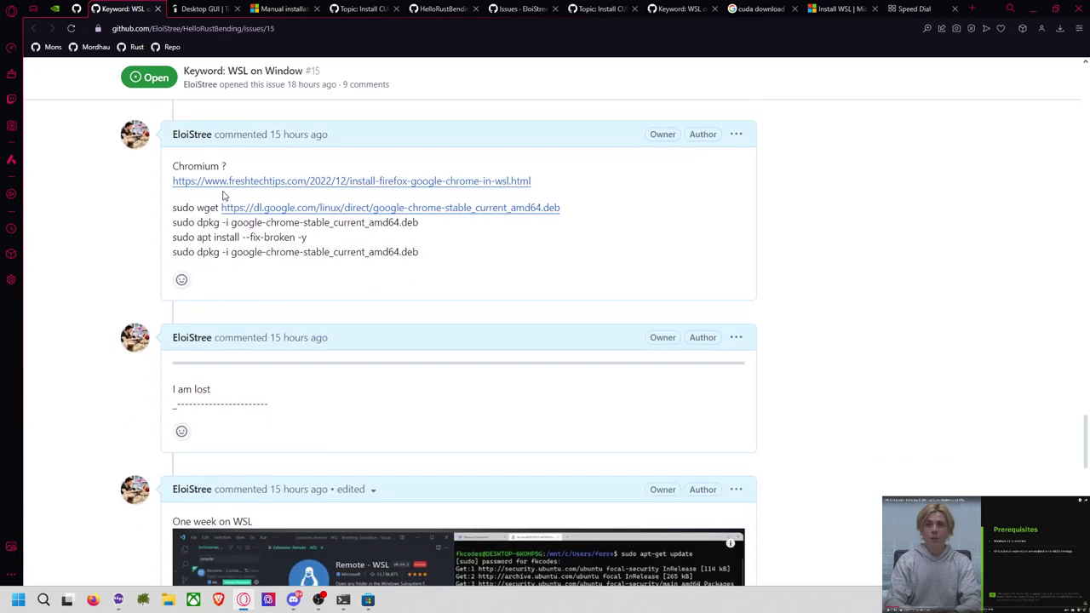
{"action": "scroll", "coordinate": [309, 394], "scroll_direction": "down", "scroll_amount": 2}
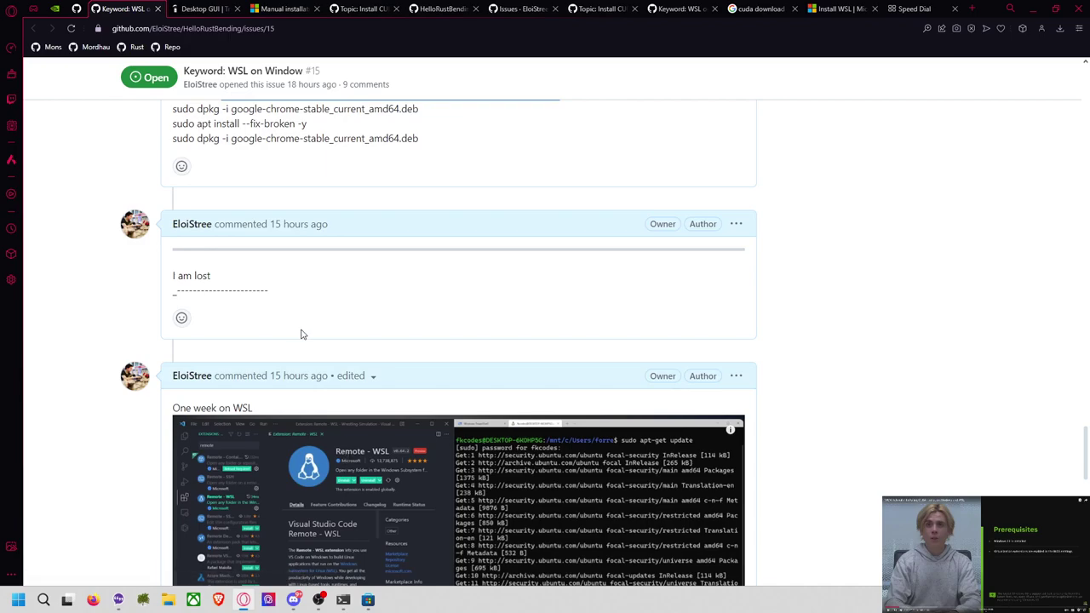
{"action": "scroll", "coordinate": [301, 335], "scroll_direction": "up", "scroll_amount": 2}
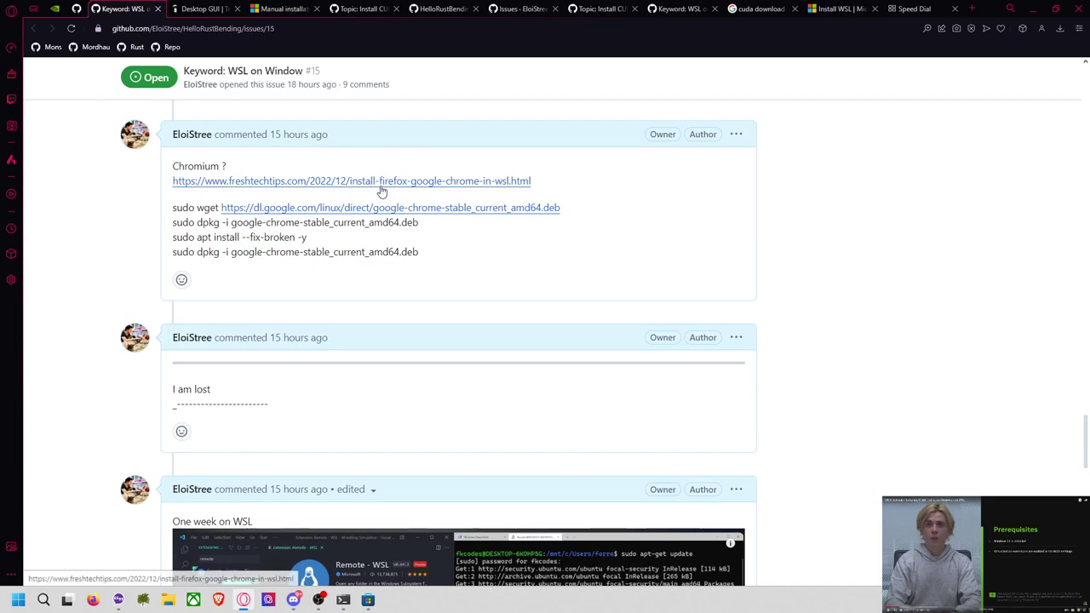
{"action": "scroll", "coordinate": [438, 258], "scroll_direction": "down", "scroll_amount": 2}
{"action": "scroll", "coordinate": [438, 258], "scroll_direction": "down", "scroll_amount": 5}
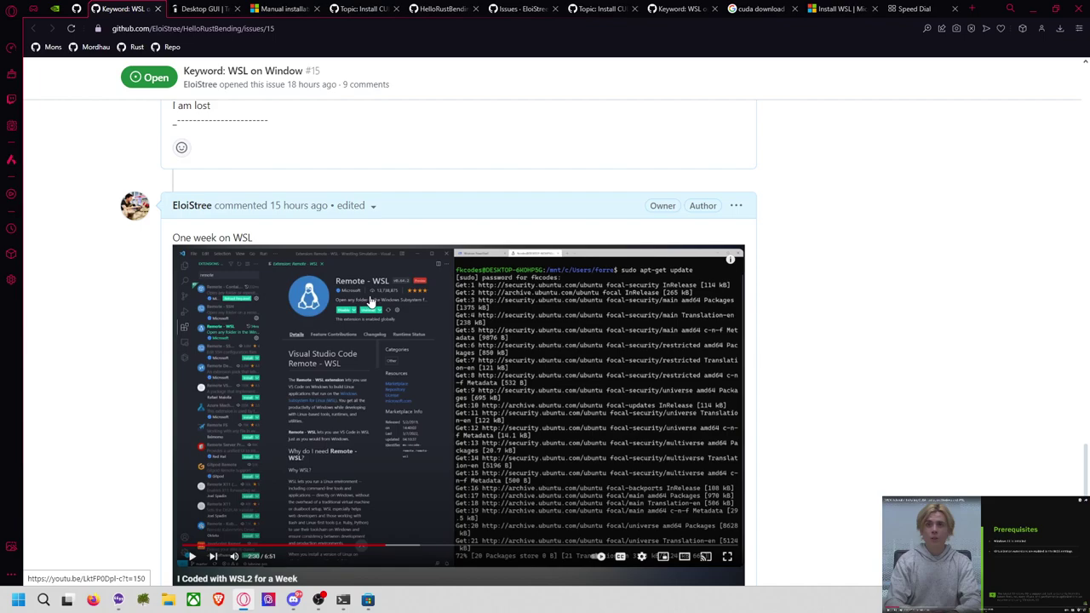
{"action": "scroll", "coordinate": [370, 301], "scroll_direction": "down", "scroll_amount": 3}
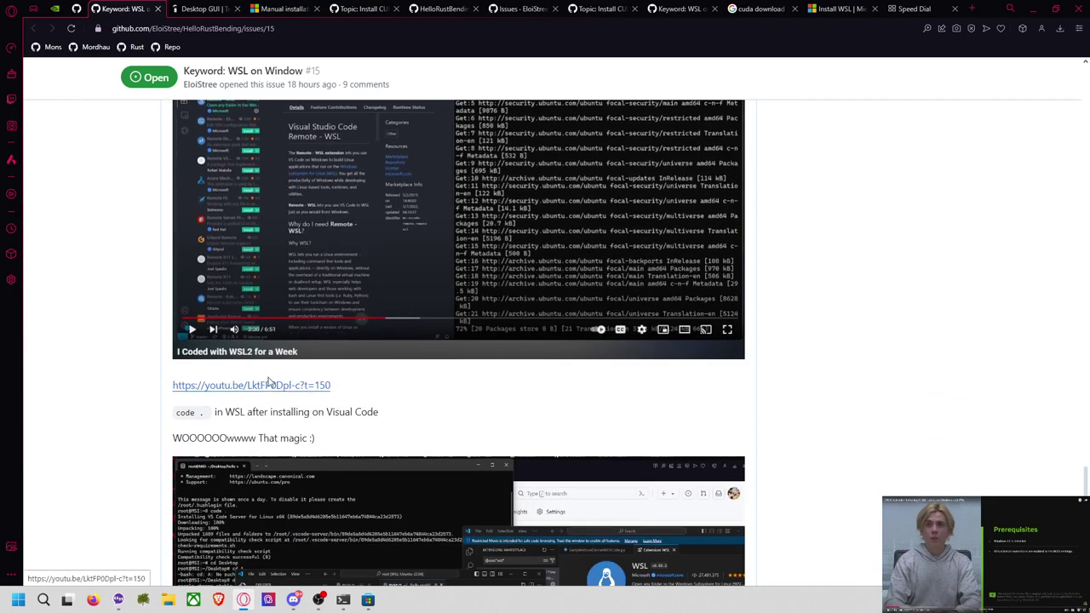
{"action": "scroll", "coordinate": [316, 375], "scroll_direction": "down", "scroll_amount": 2}
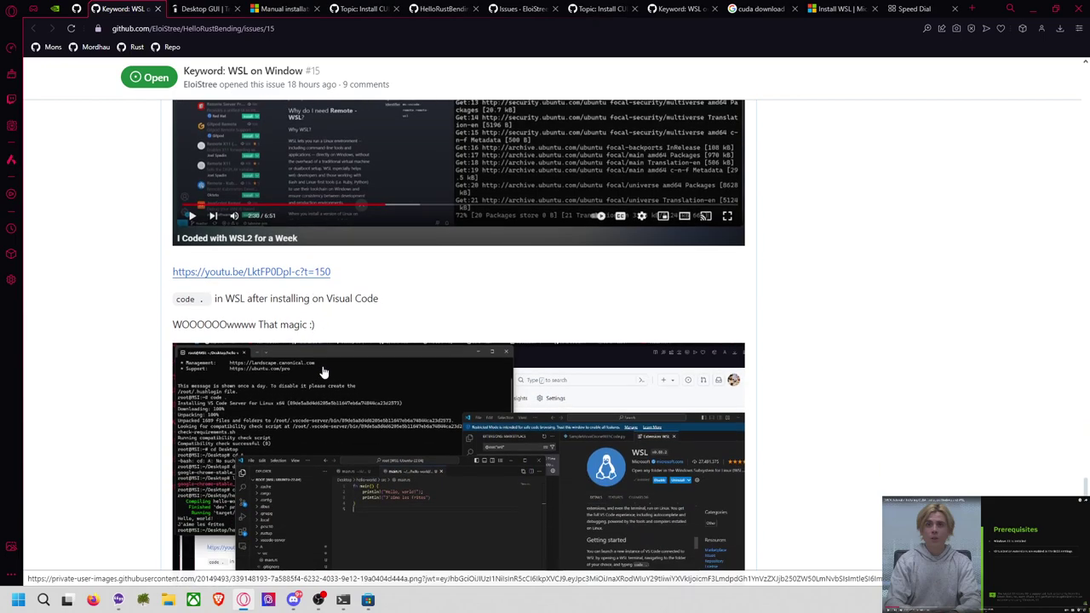
{"action": "scroll", "coordinate": [344, 354], "scroll_direction": "down", "scroll_amount": 1}
Switch to the Microsoft Store, check the Ubuntu 22.04.3 LTS listing in the wsl results and close the store.
{"action": "key", "text": "alt+Tab"}
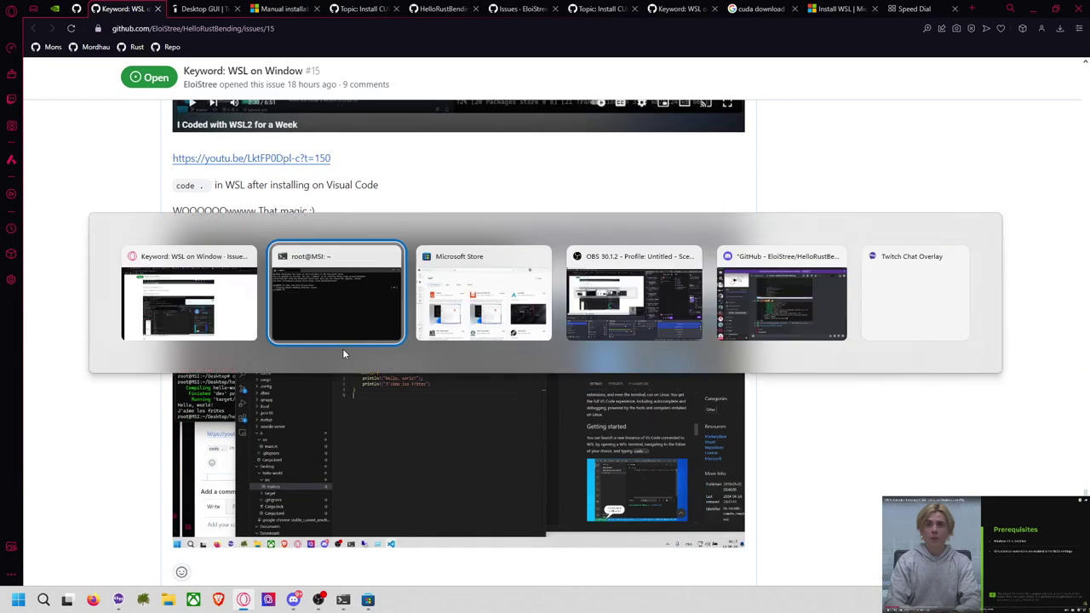
{"action": "key", "text": "alt+Tab"}
{"action": "key", "text": "alt+Tab"}
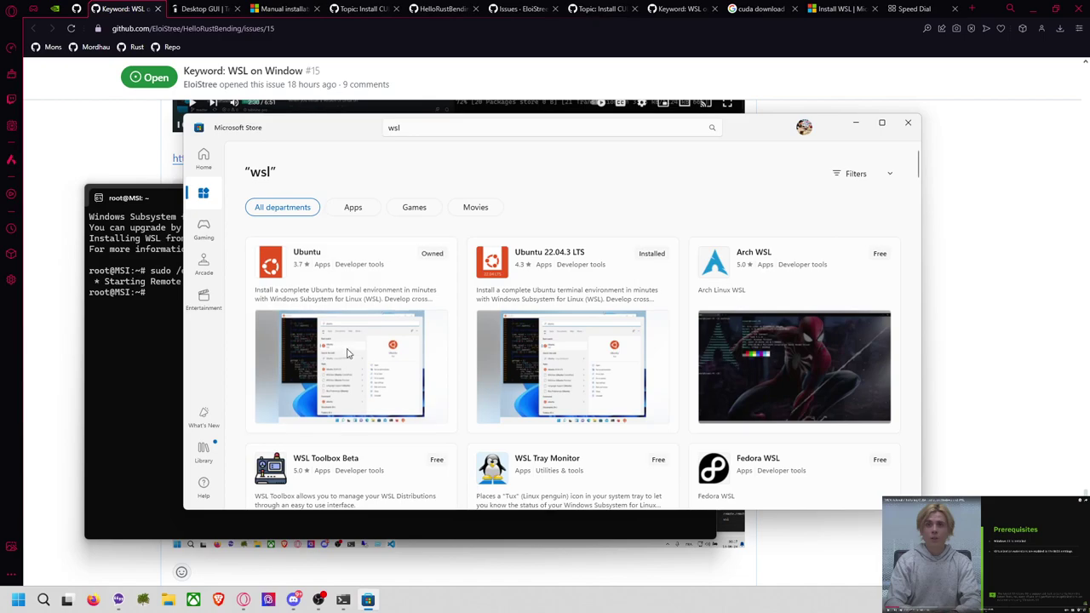
{"action": "mouse_move", "coordinate": [554, 265]}
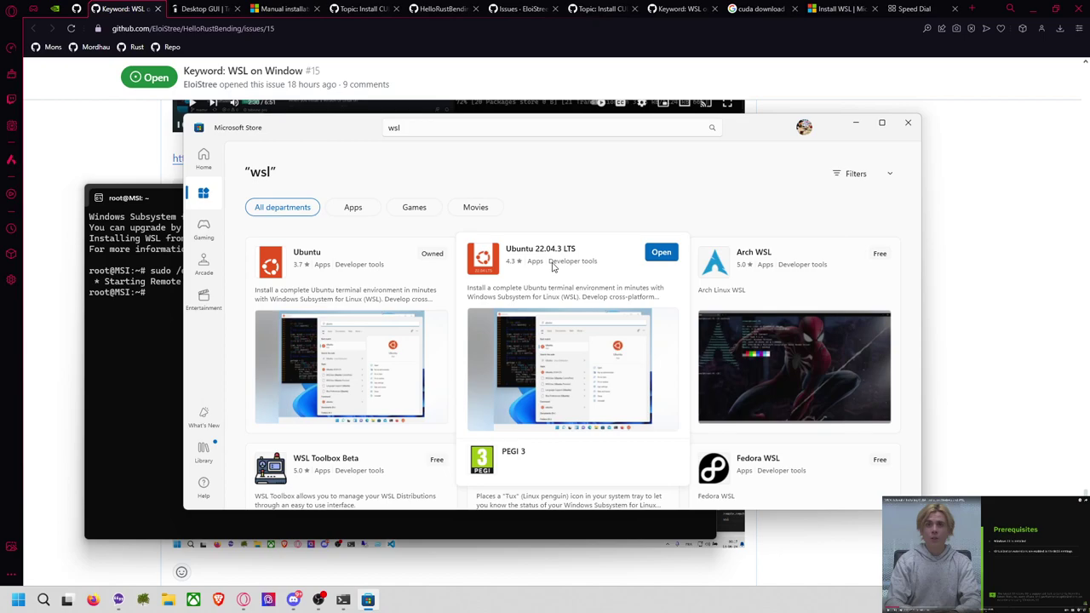
{"action": "left_click", "coordinate": [908, 122]}
Search the web for "visual code" in a new browser tab and open the Visual Studio Code website.
{"action": "left_click", "coordinate": [971, 8]}
{"action": "type", "text": "visual code"}
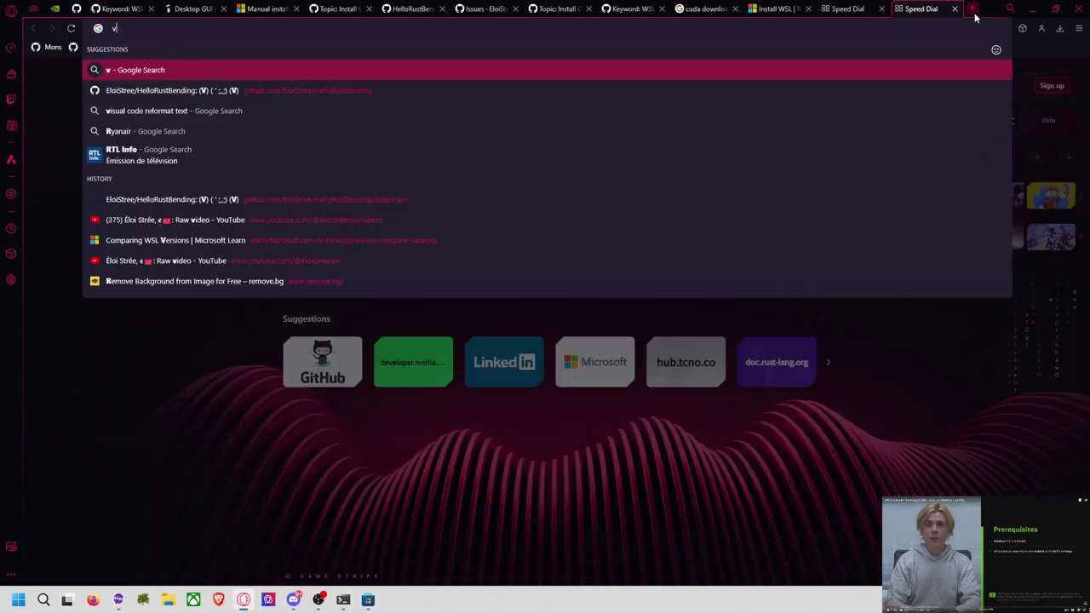
{"action": "key", "text": "Return"}
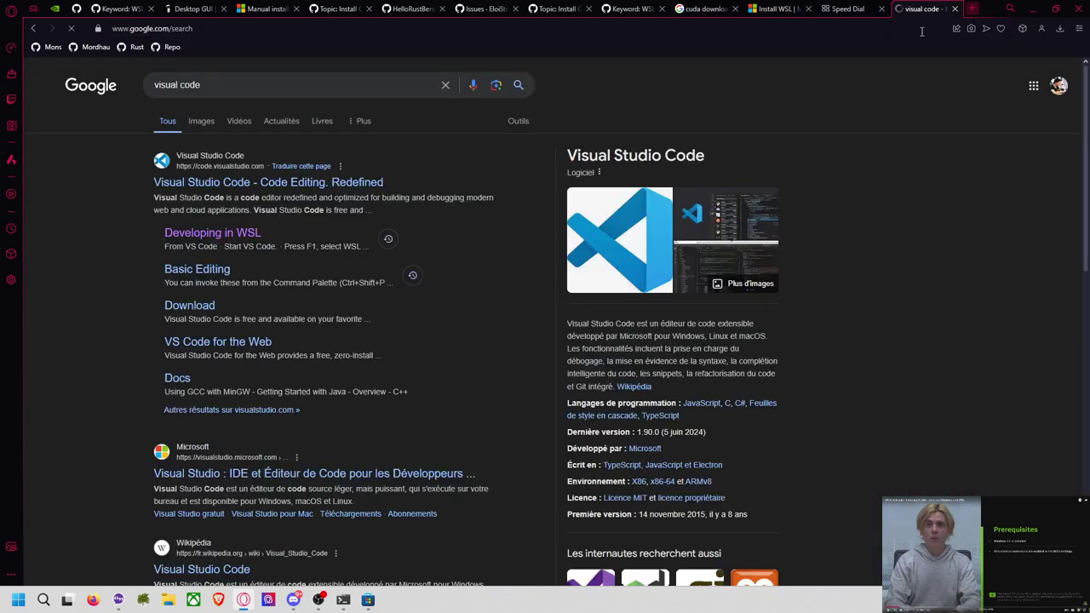
{"action": "left_click", "coordinate": [298, 181]}
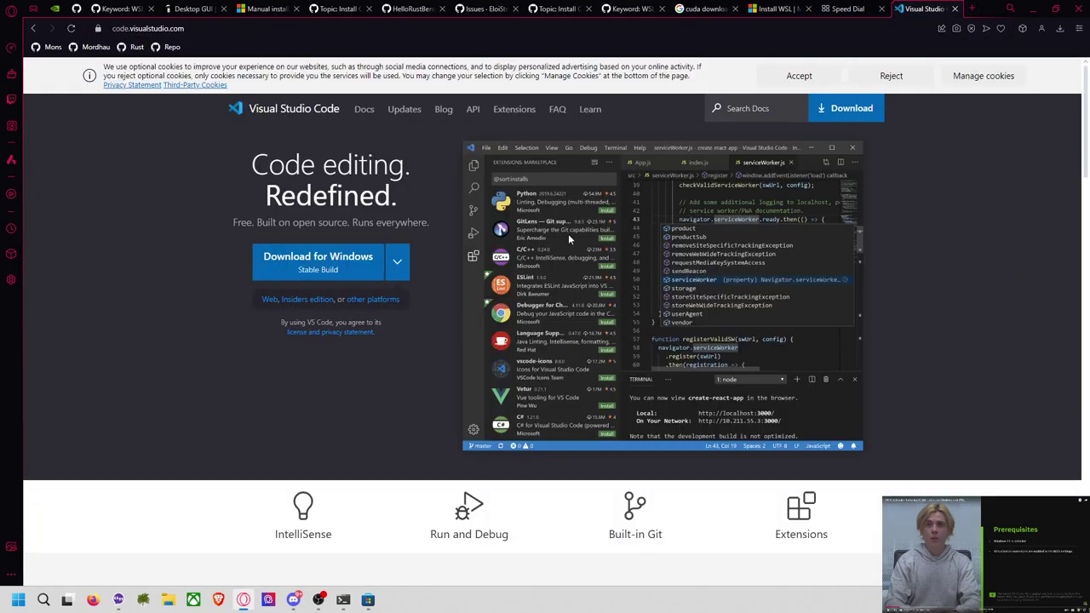
Launch the installed Visual Studio Code and reposition its window over the browser.
{"action": "key", "text": "alt+Tab"}
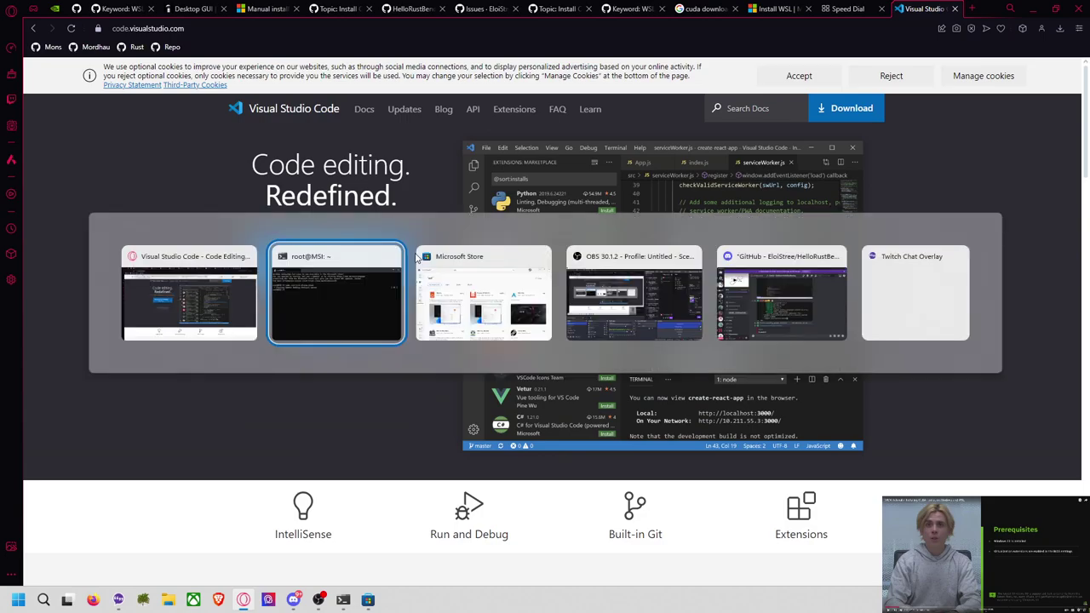
{"action": "key", "text": "super"}
{"action": "type", "text": "visua"}
{"action": "key", "text": "Down"}
{"action": "key", "text": "Up"}
{"action": "key", "text": "Return"}
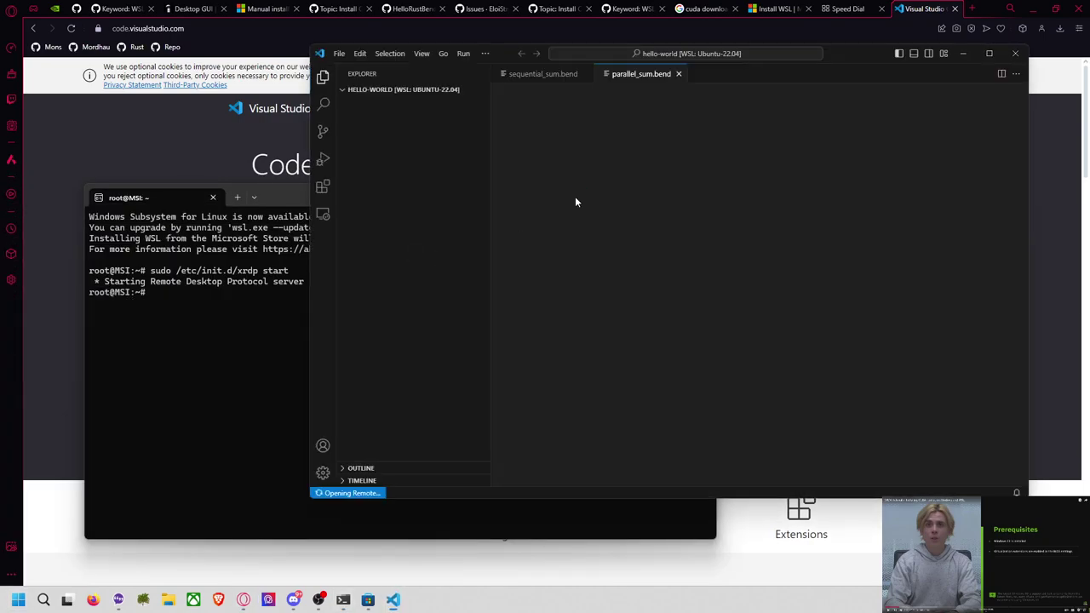
{"action": "left_click_drag", "start_coordinate": [791, 60], "coordinate": [754, 94]}
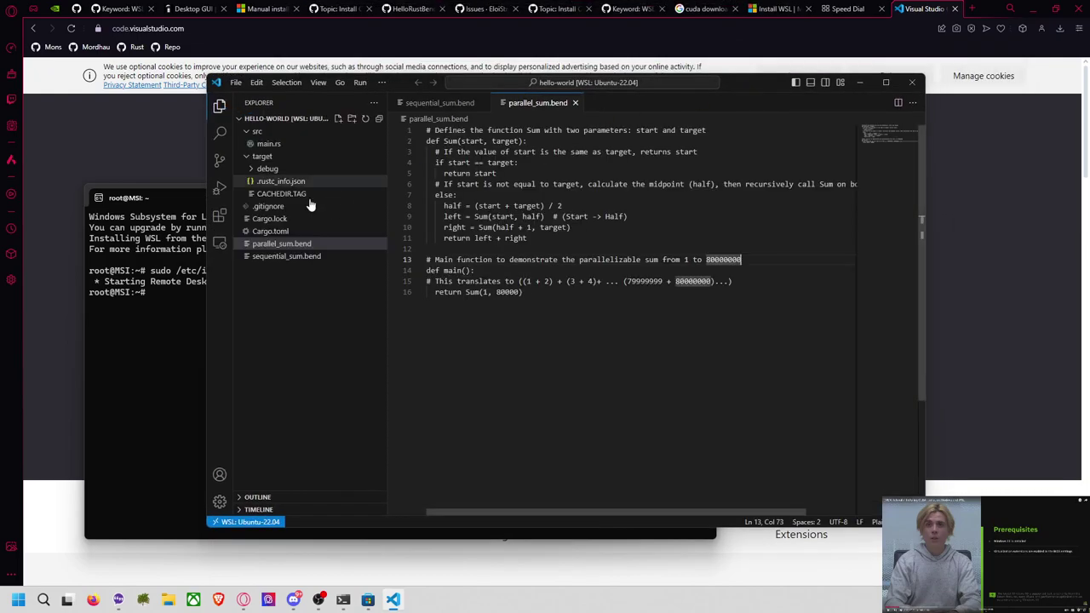
Search the extensions marketplace for "wsl" and open the details of Microsoft's WSL extension.
{"action": "left_click", "coordinate": [218, 218]}
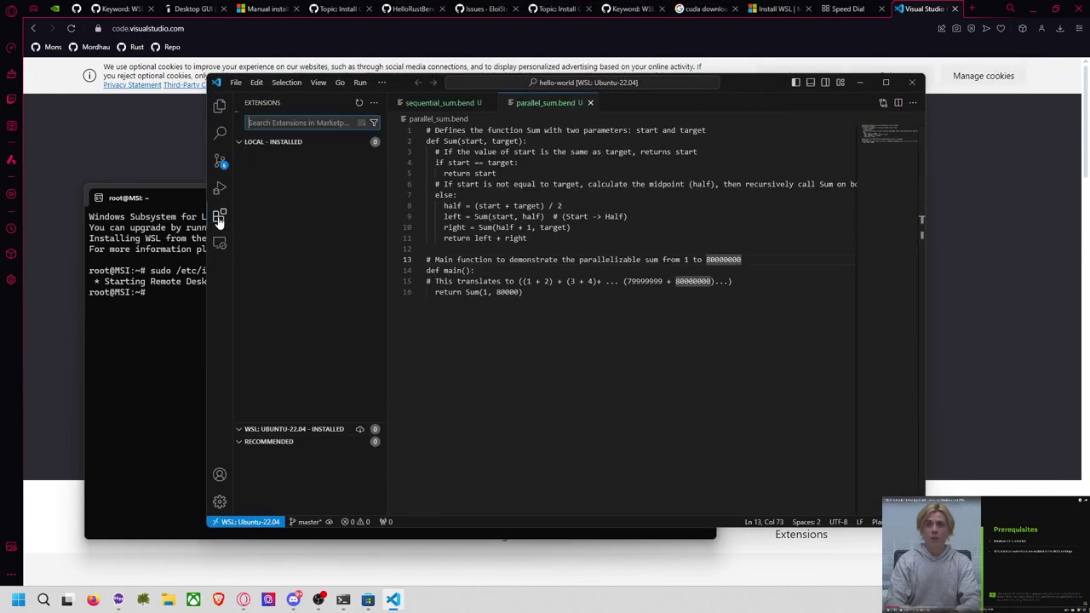
{"action": "type", "text": "wsl"}
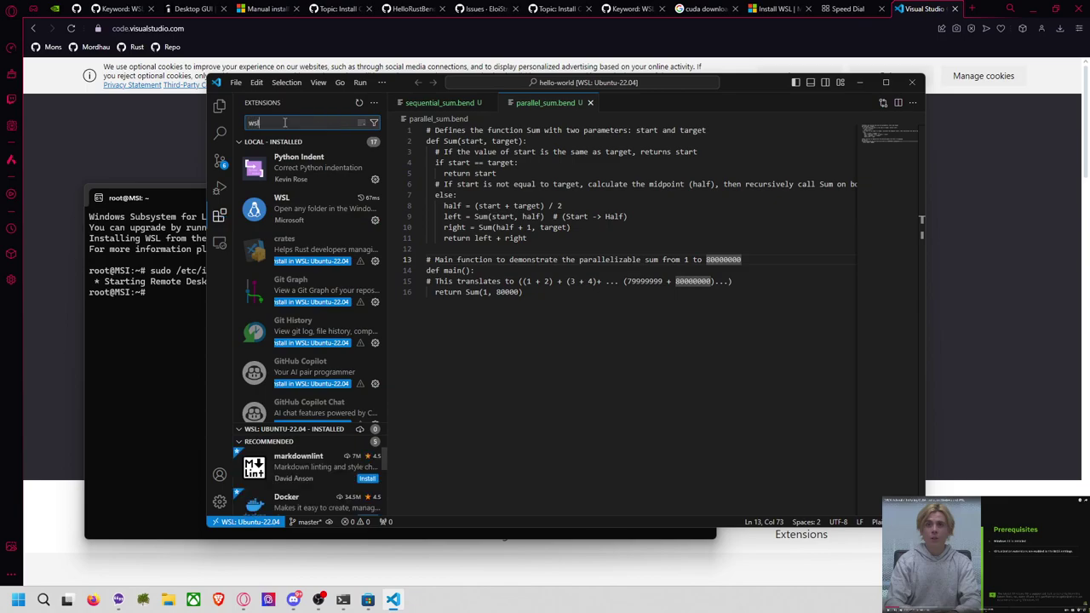
{"action": "left_click", "coordinate": [307, 155]}
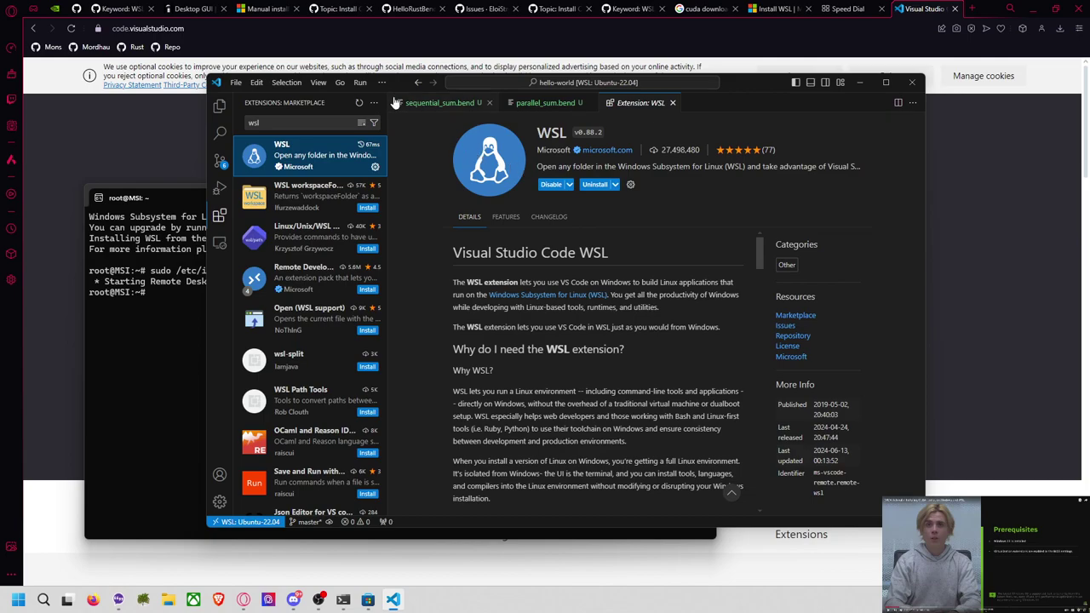
Open a new terminal in the hello-world WSL workspace.
{"action": "left_click", "coordinate": [358, 83]}
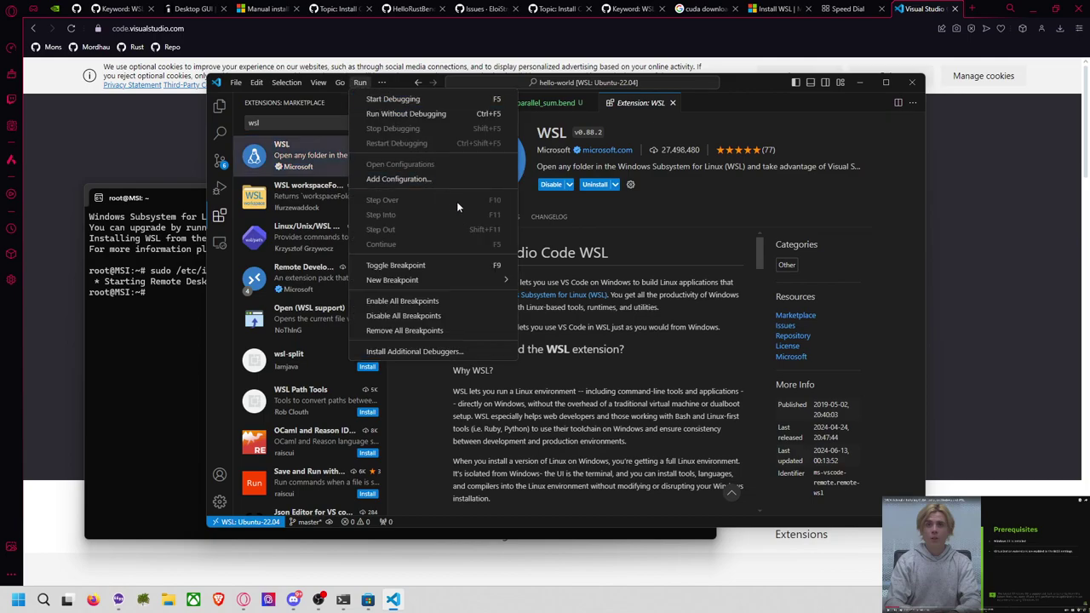
{"action": "left_click", "coordinate": [383, 83]}
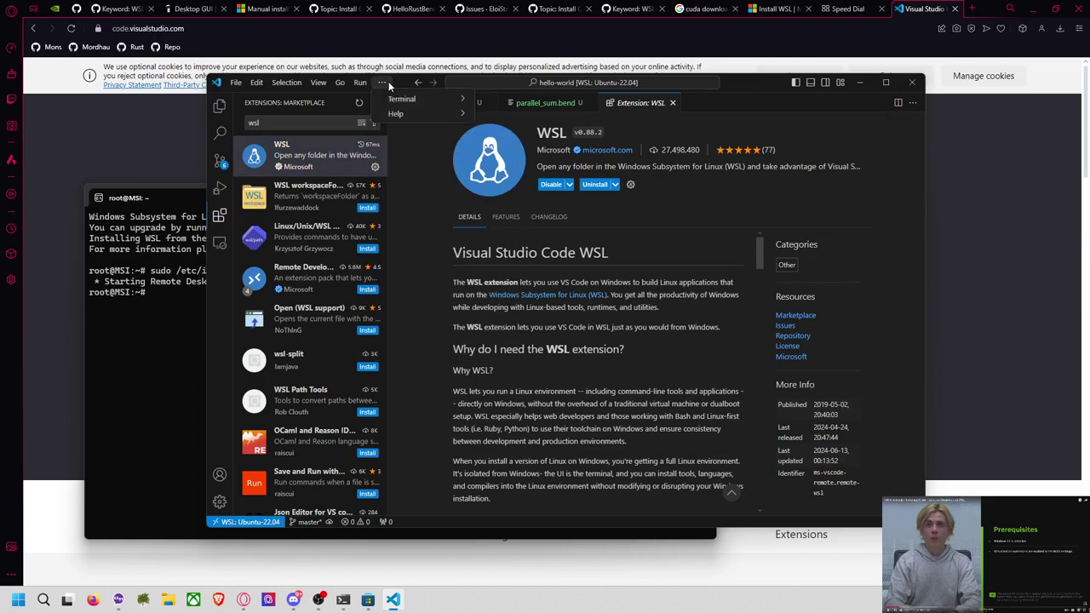
{"action": "mouse_move", "coordinate": [417, 98]}
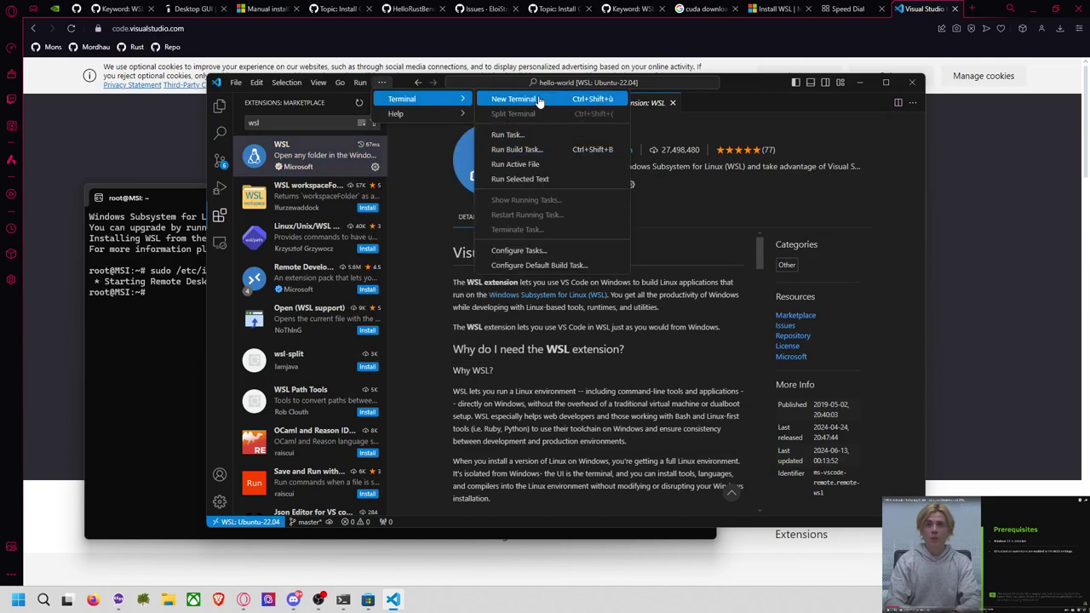
{"action": "left_click", "coordinate": [539, 100]}
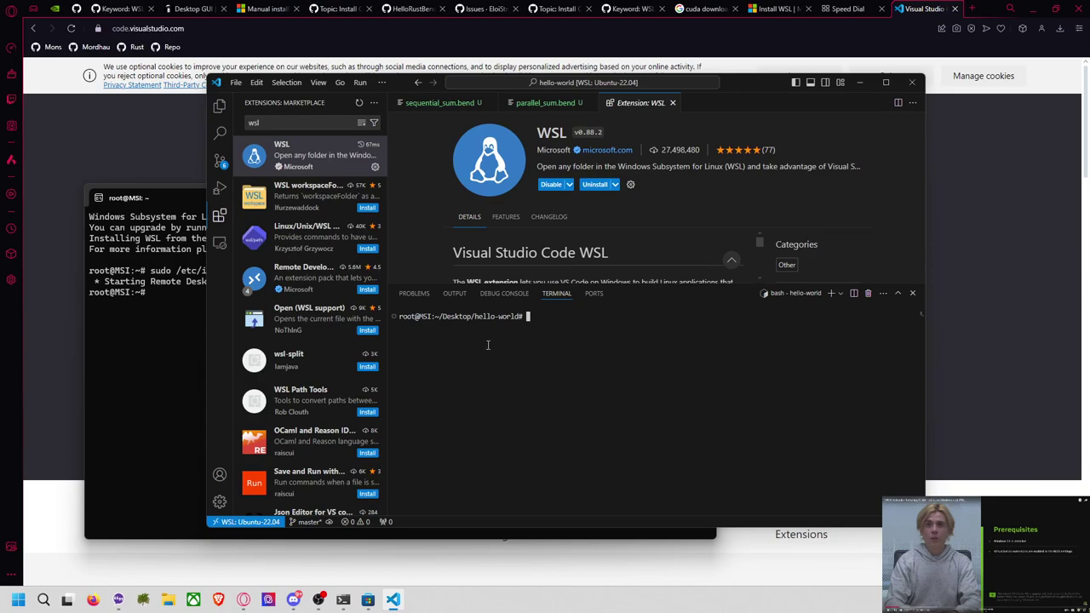
Connect the window to WSL with the default distro and open a new terminal in it.
{"action": "left_click", "coordinate": [267, 528]}
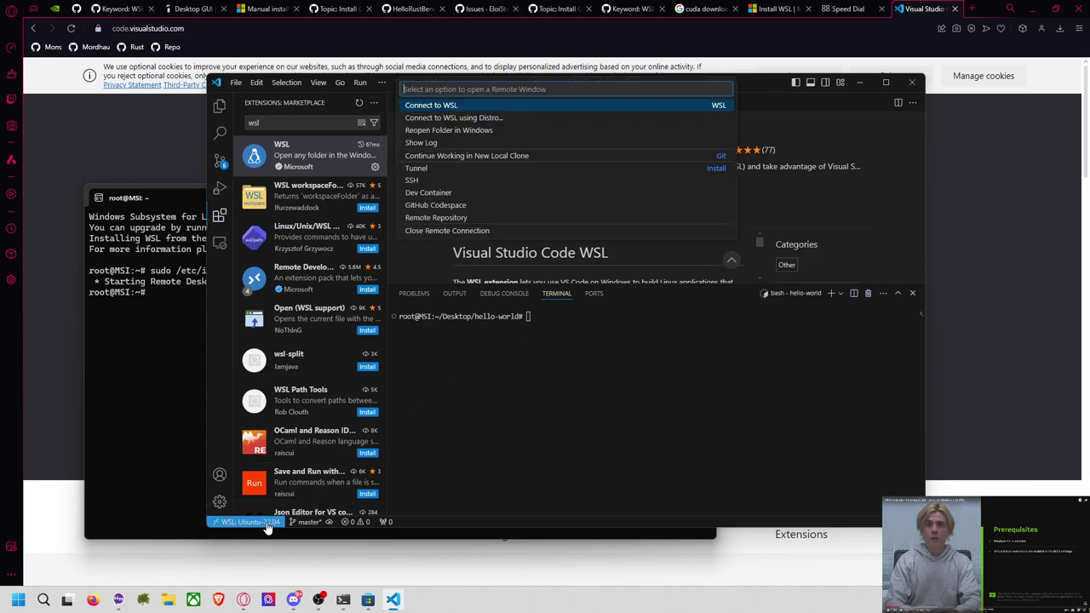
{"action": "left_click", "coordinate": [439, 107]}
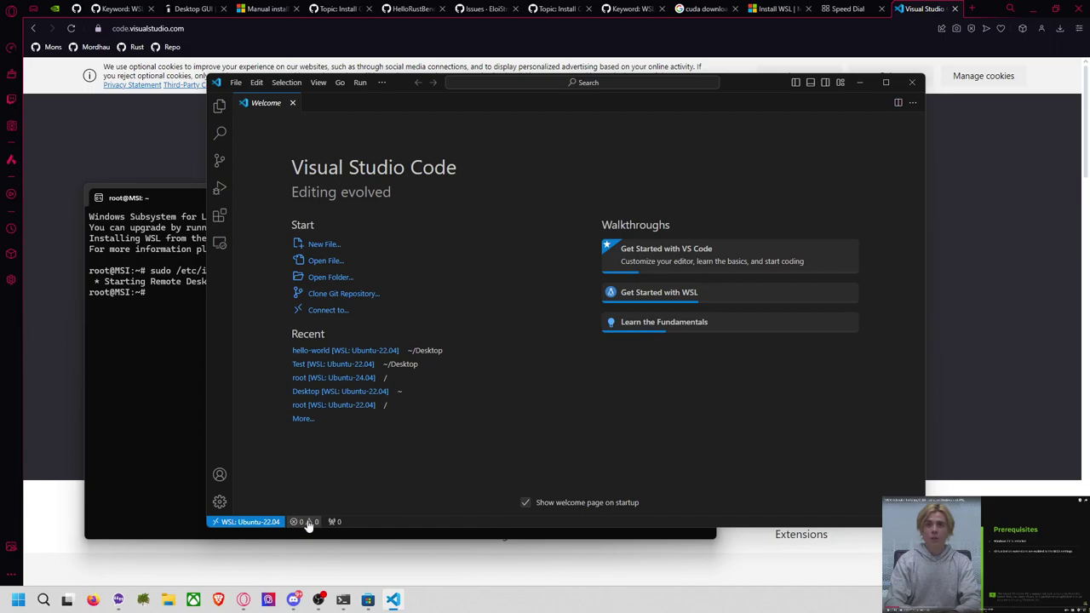
{"action": "left_click", "coordinate": [361, 82]}
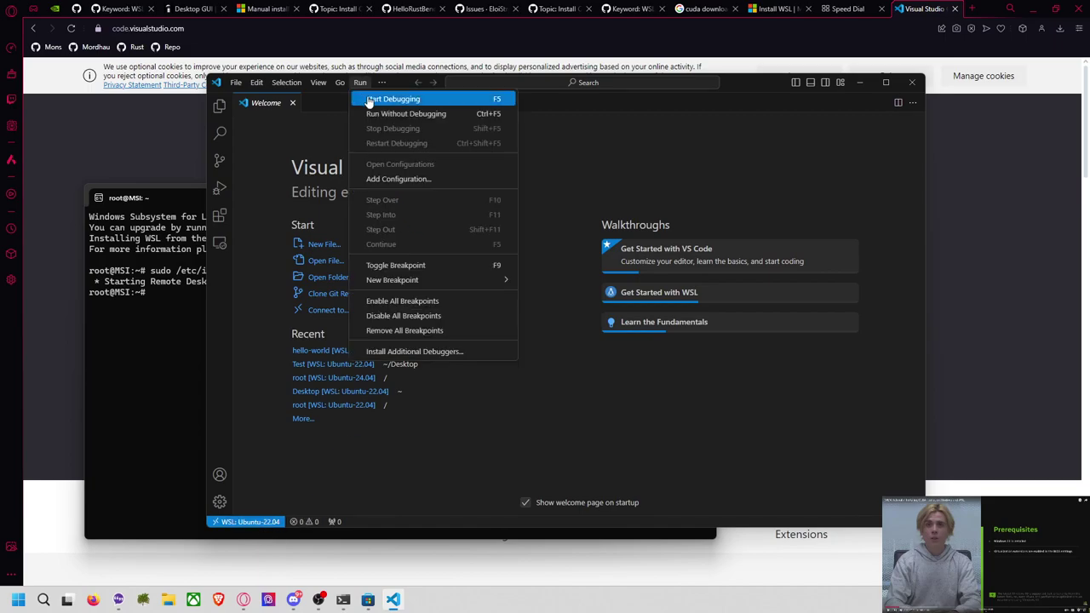
{"action": "mouse_move", "coordinate": [381, 83]}
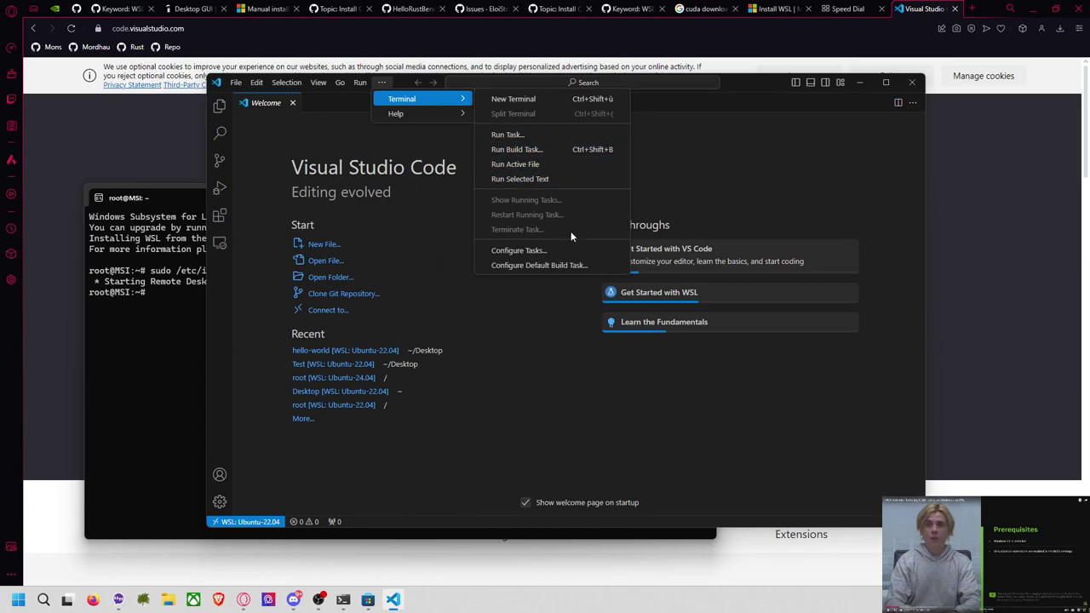
{"action": "left_click", "coordinate": [562, 101]}
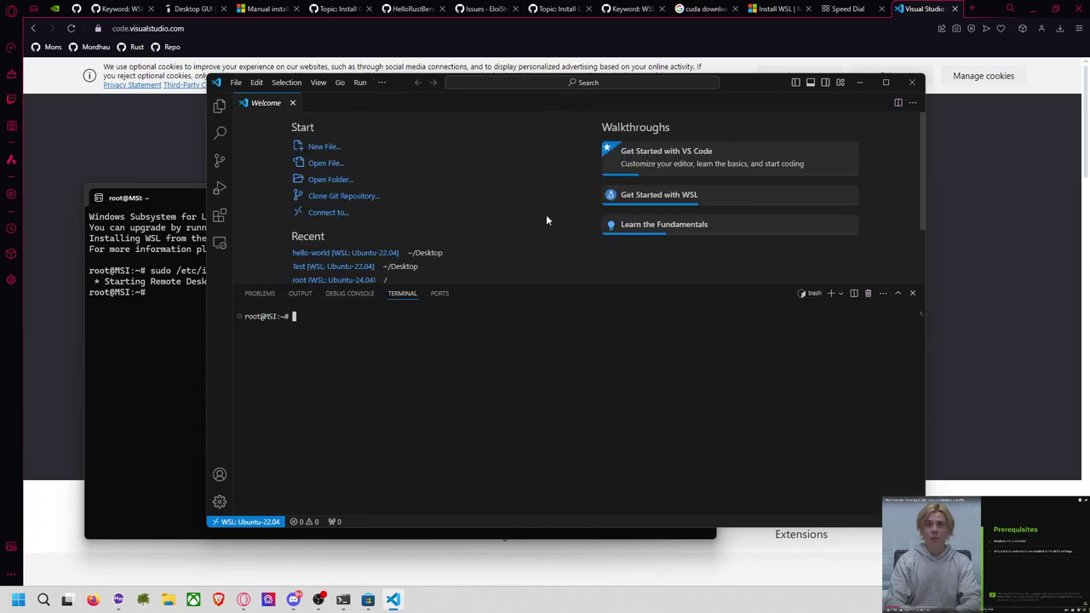
Try the command hey in the terminal, and create a Rust package in the Desktop folder with cargo new AB.
{"action": "type", "text": "hey"}
{"action": "key", "text": "Return"}
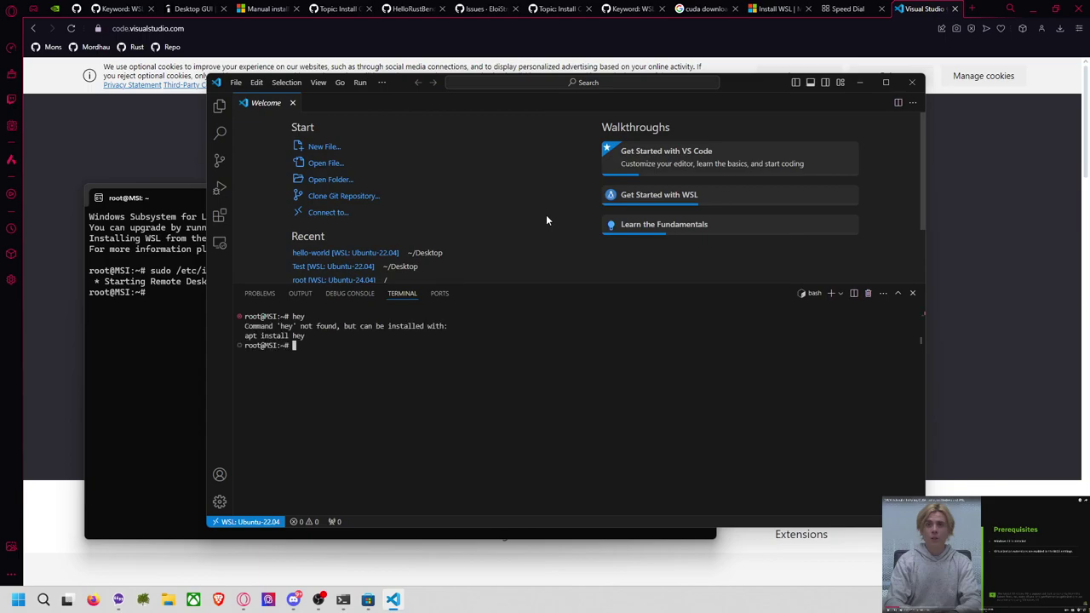
{"action": "type", "text": "cd Desktop"}
{"action": "key", "text": "Return"}
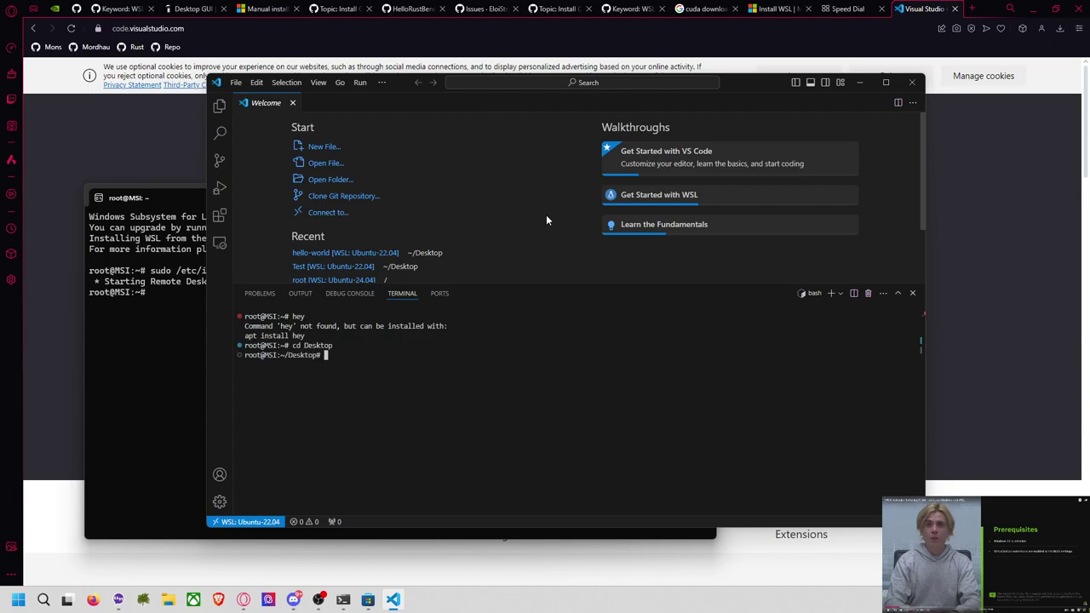
{"action": "type", "text": "cargo new AB"}
{"action": "key", "text": "Return"}
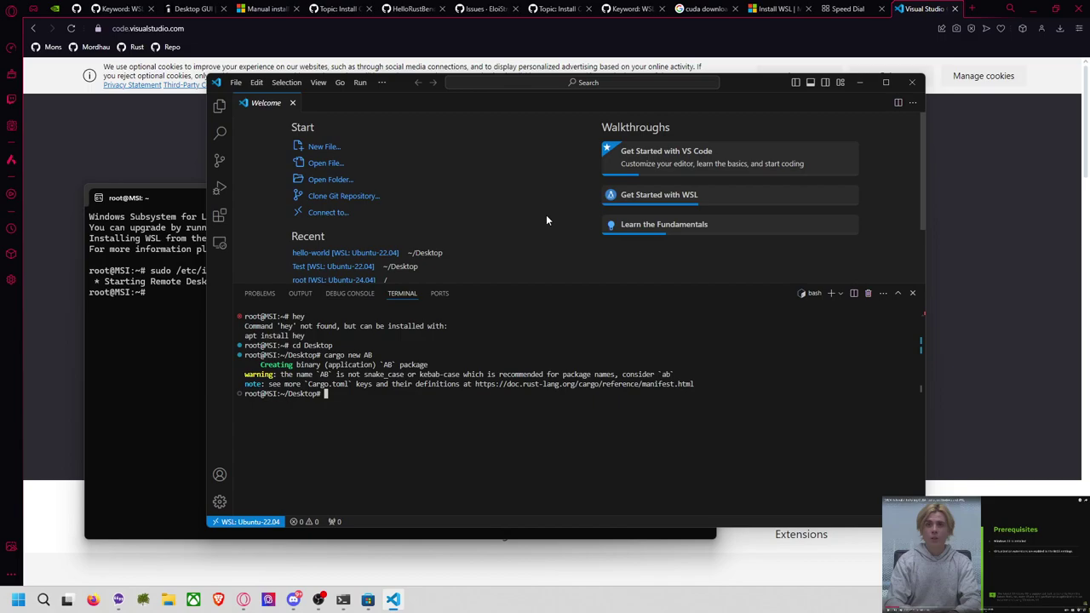
List the Desktop folder's contents, change into the AB folder and execute cargo run -- A.
{"action": "type", "text": "dir"}
{"action": "key", "text": "Return"}
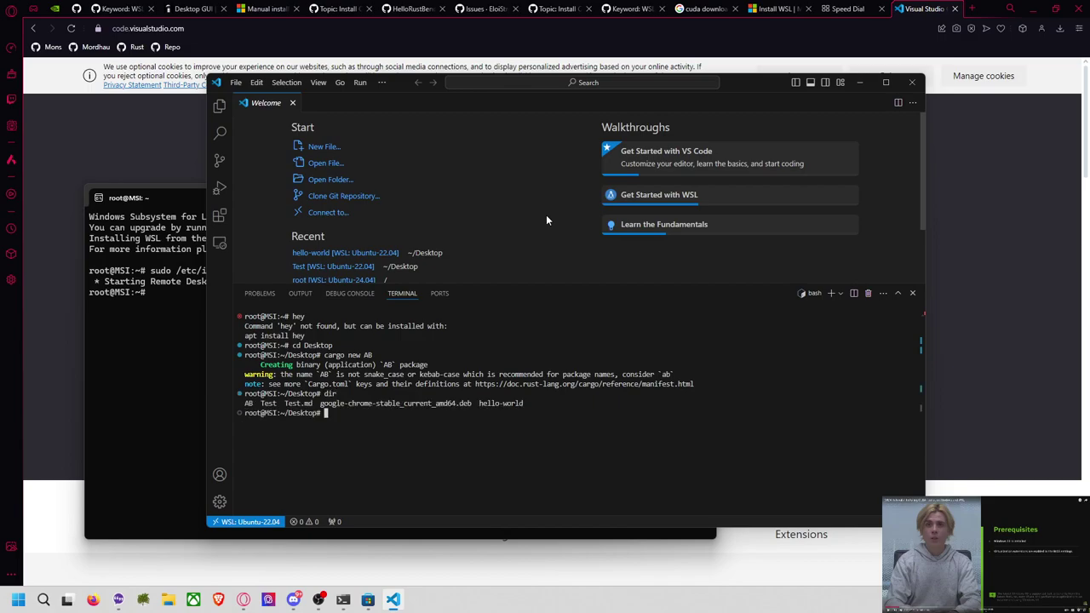
{"action": "type", "text": "cd AB"}
{"action": "key", "text": "Return"}
{"action": "type", "text": "cargo -"}
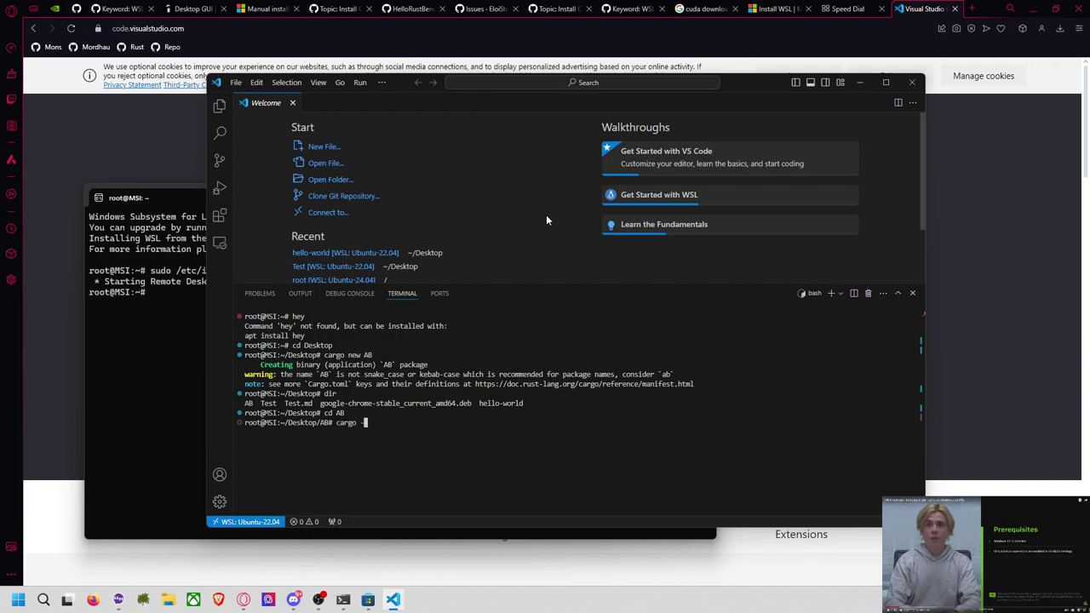
{"action": "key", "text": "BackSpace"}
{"action": "type", "text": "run -- A"}
{"action": "key", "text": "Return"}
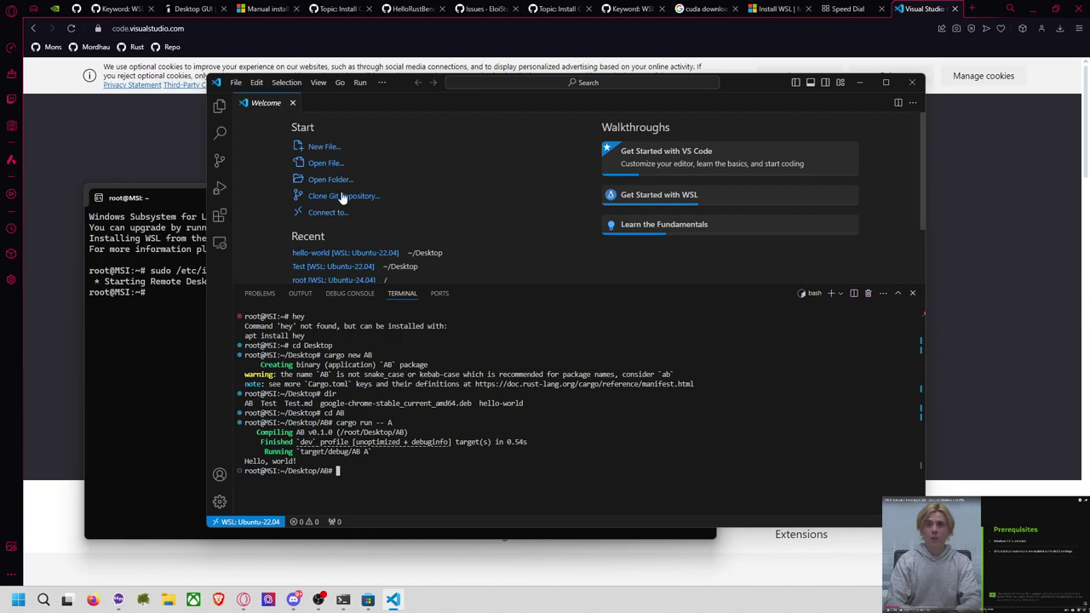
Open the folder /root/Desktop/AB in the window connected to WSL.
{"action": "left_click", "coordinate": [220, 244]}
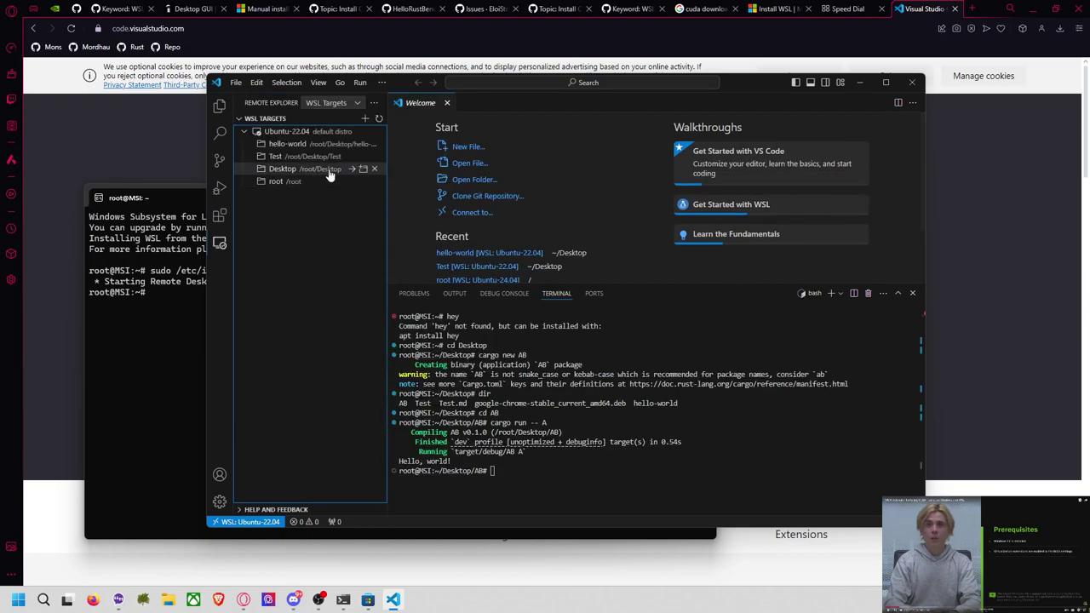
{"action": "left_click", "coordinate": [283, 146]}
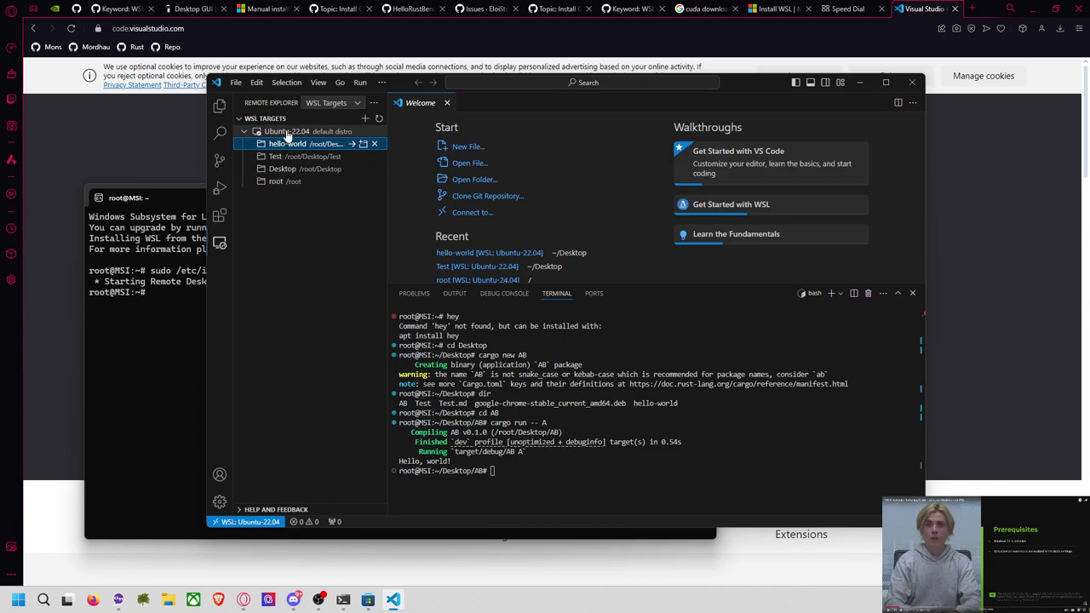
{"action": "left_click", "coordinate": [236, 83]}
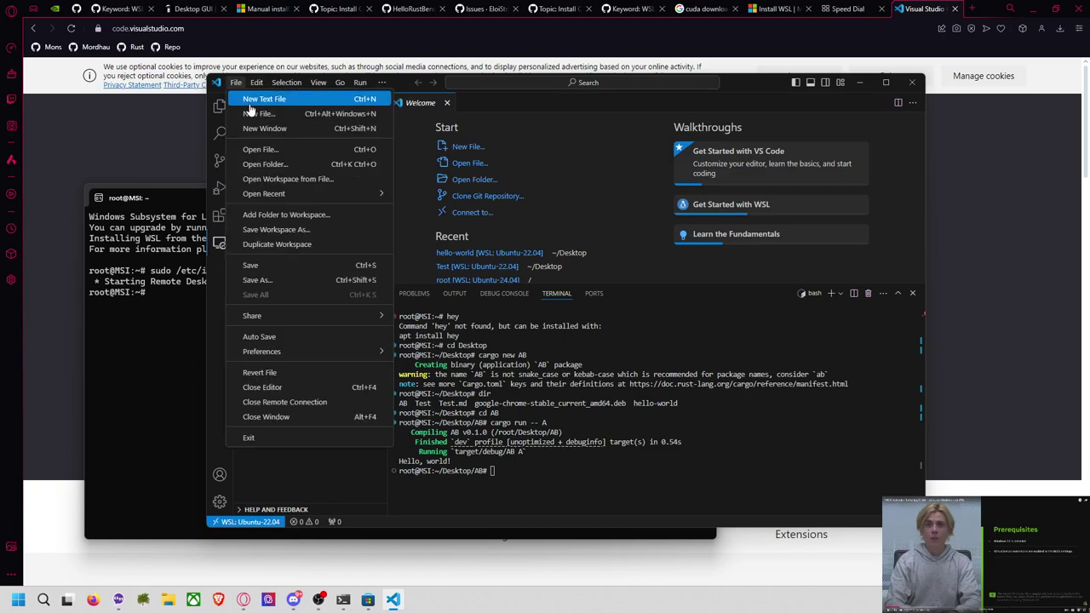
{"action": "left_click", "coordinate": [274, 164]}
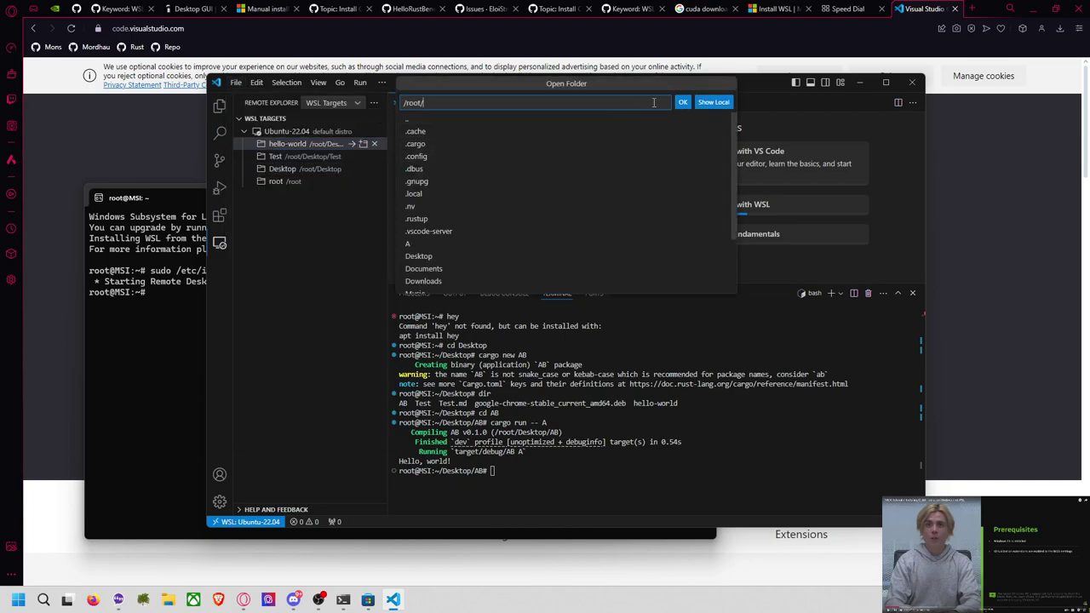
{"action": "left_click", "coordinate": [439, 257]}
{"action": "left_click", "coordinate": [442, 133]}
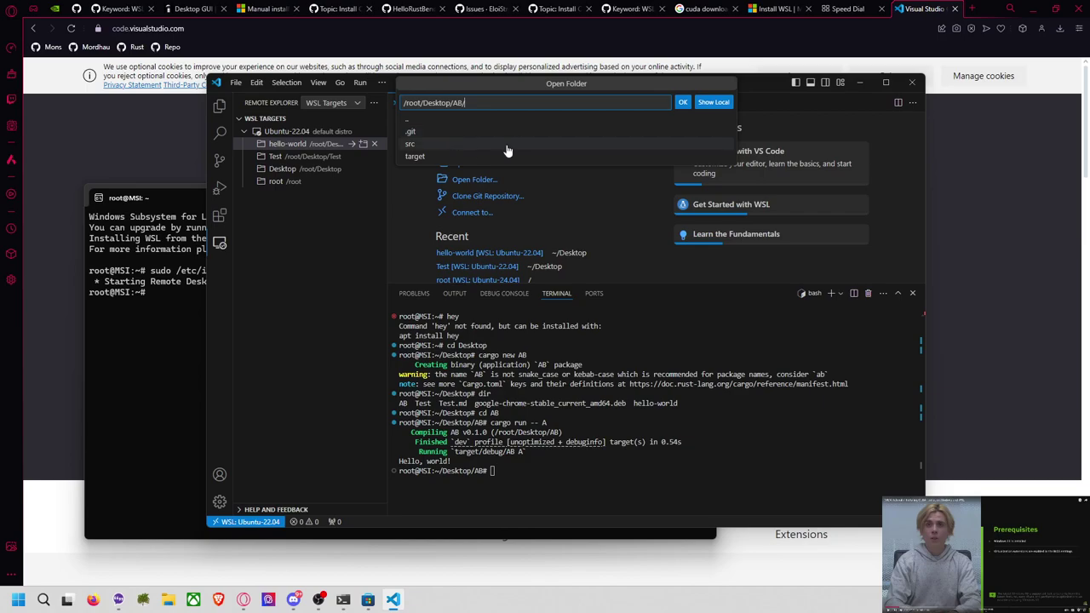
{"action": "key", "text": "Return"}
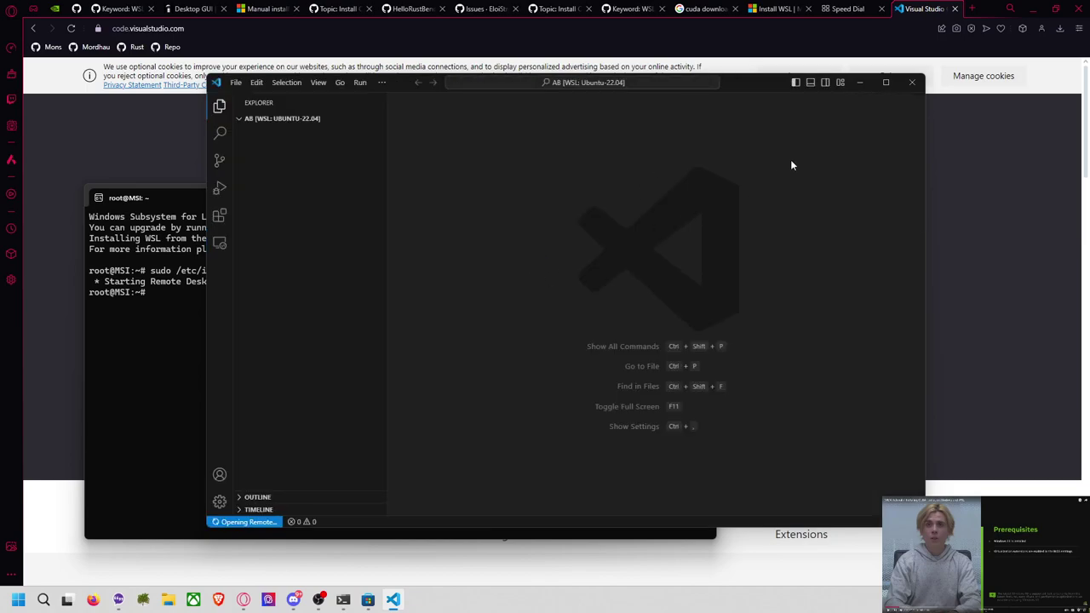
Expand the src and target folders of the AB project to look at their files.
{"action": "left_click_drag", "start_coordinate": [756, 93], "coordinate": [796, 102]}
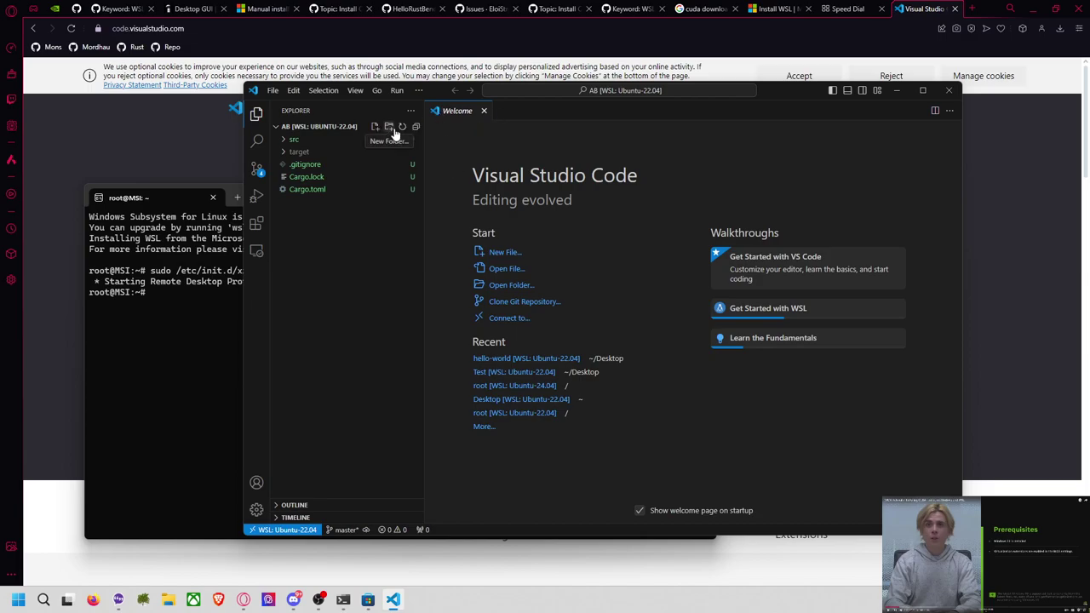
{"action": "left_click", "coordinate": [287, 141]}
{"action": "left_click", "coordinate": [298, 164]}
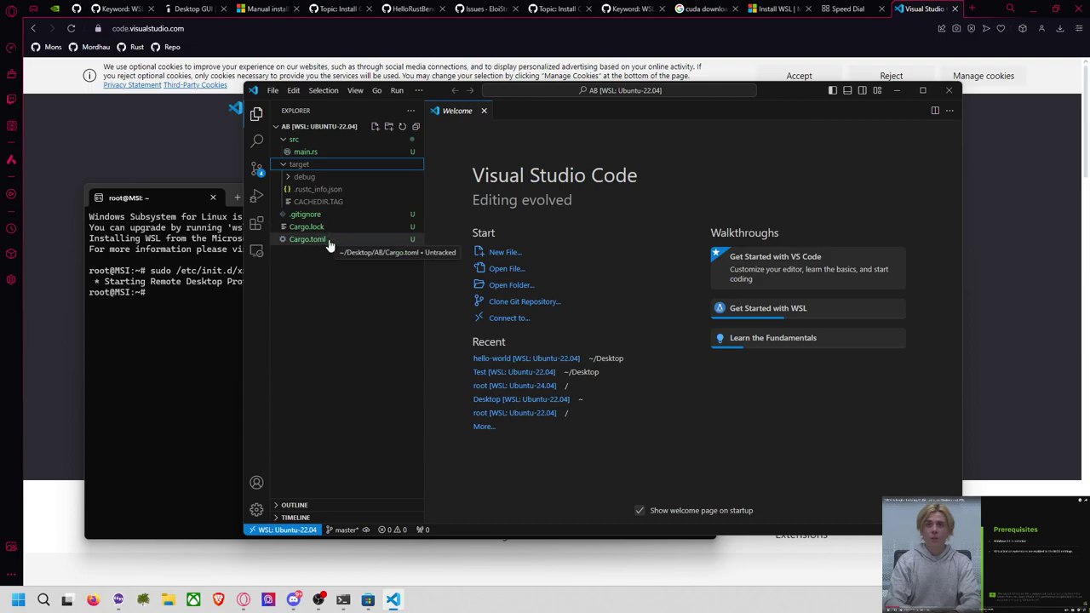
Close the separate Ubuntu terminal window that was used to start the xrdp server.
{"action": "left_click", "coordinate": [219, 345]}
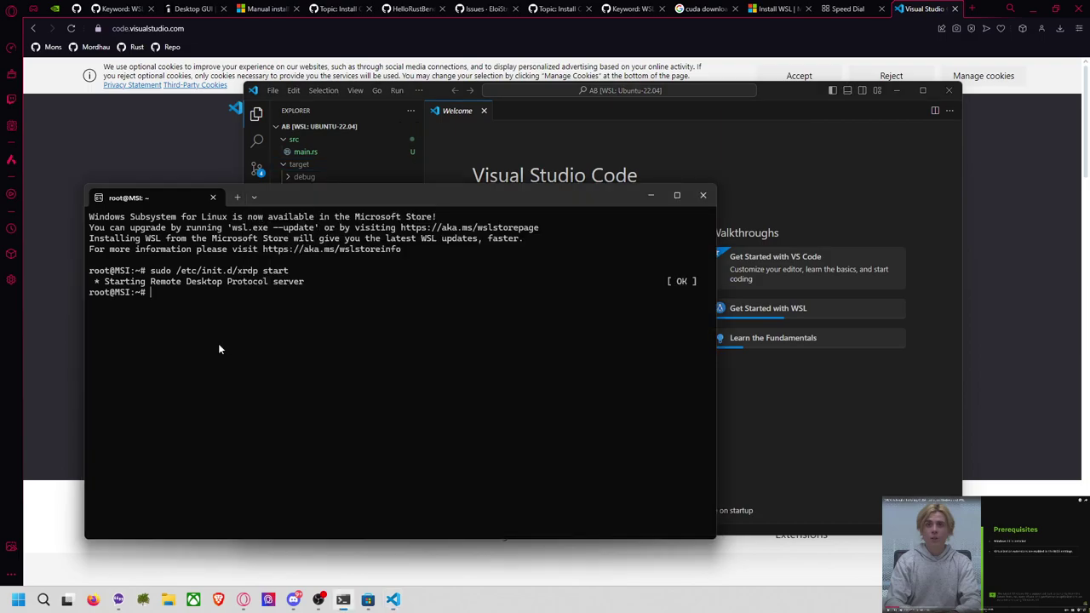
{"action": "left_click_drag", "start_coordinate": [400, 202], "coordinate": [369, 228]}
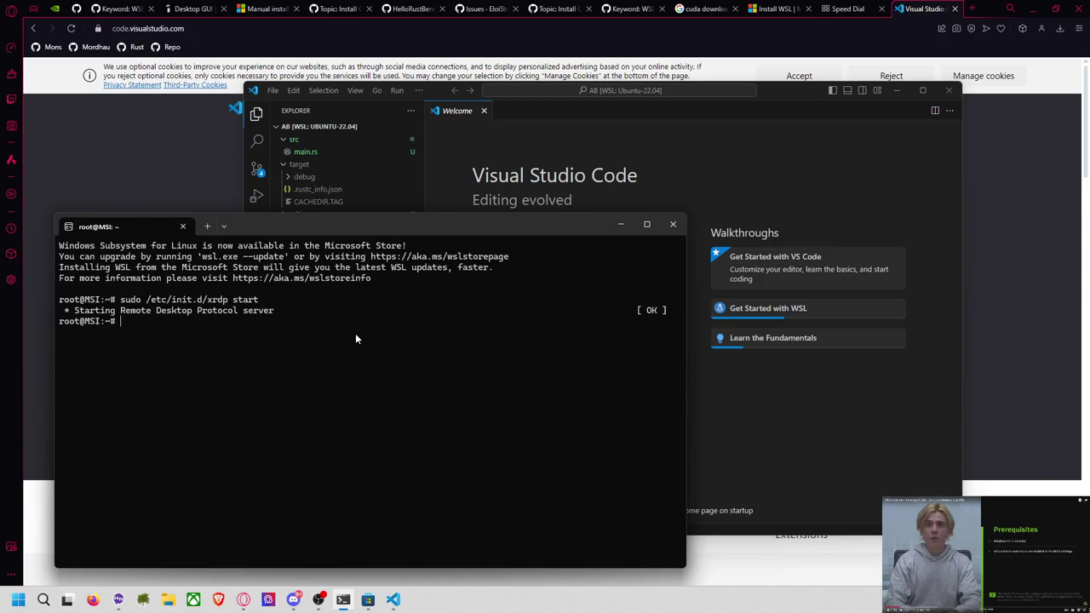
{"action": "left_click", "coordinate": [673, 224]}
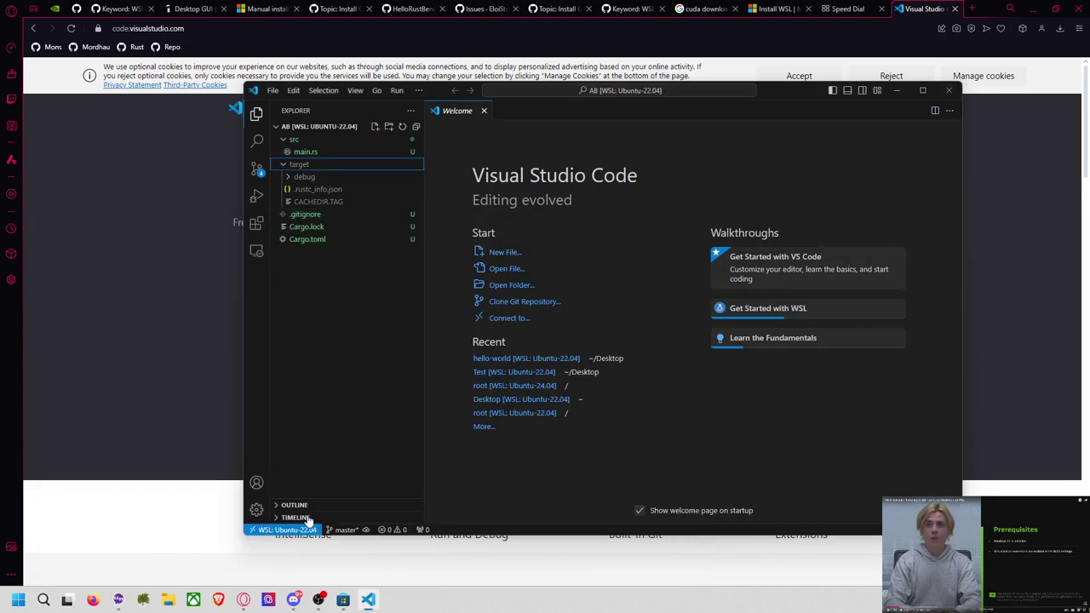
Open a new integrated terminal in the AB project folder.
{"action": "left_click", "coordinate": [397, 90]}
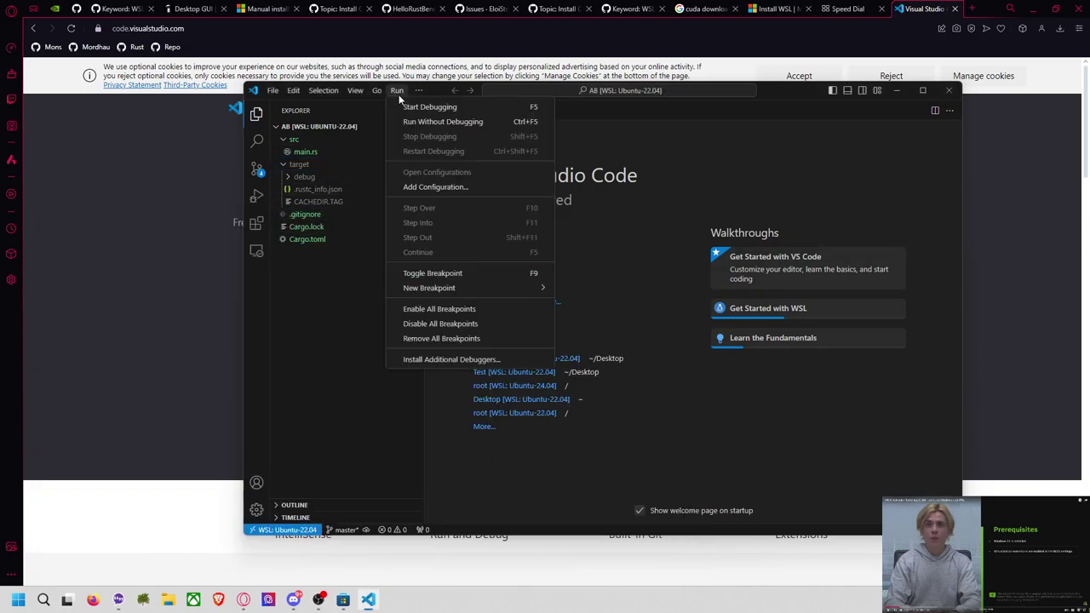
{"action": "left_click", "coordinate": [420, 89]}
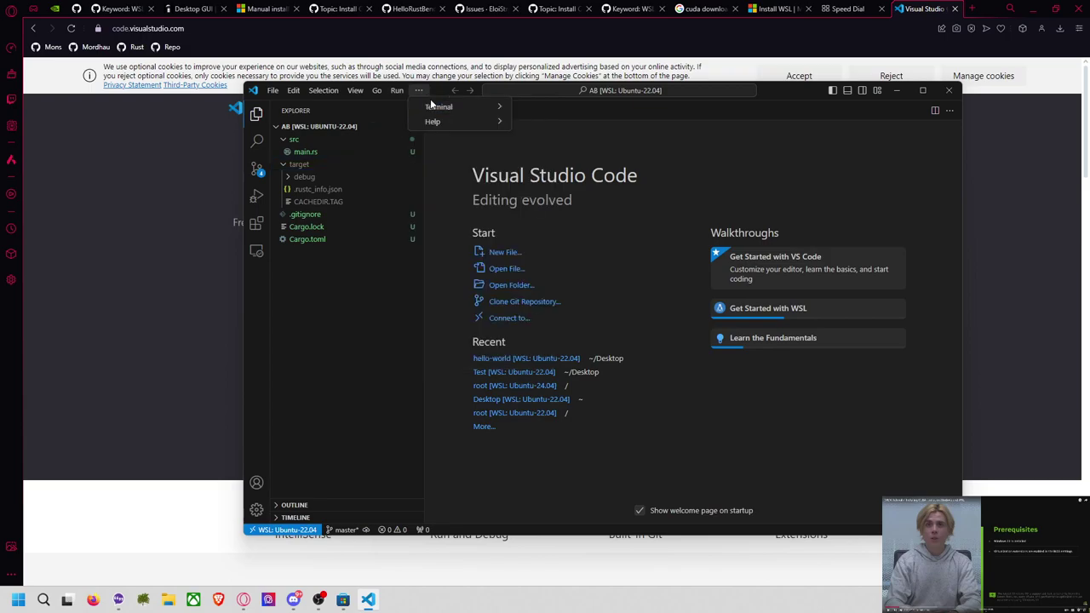
{"action": "mouse_move", "coordinate": [468, 109]}
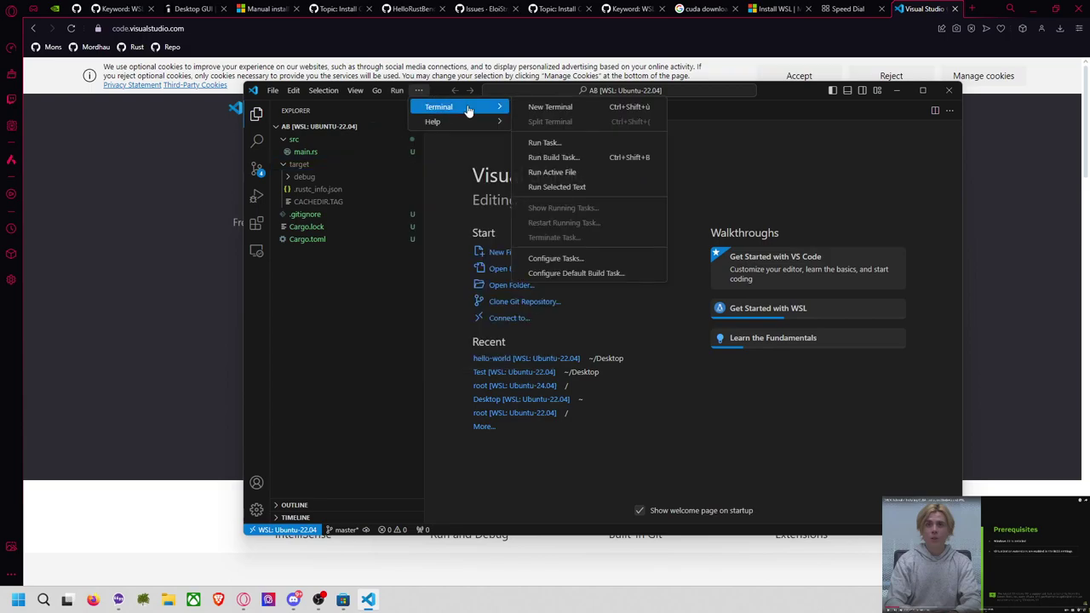
{"action": "left_click", "coordinate": [554, 108]}
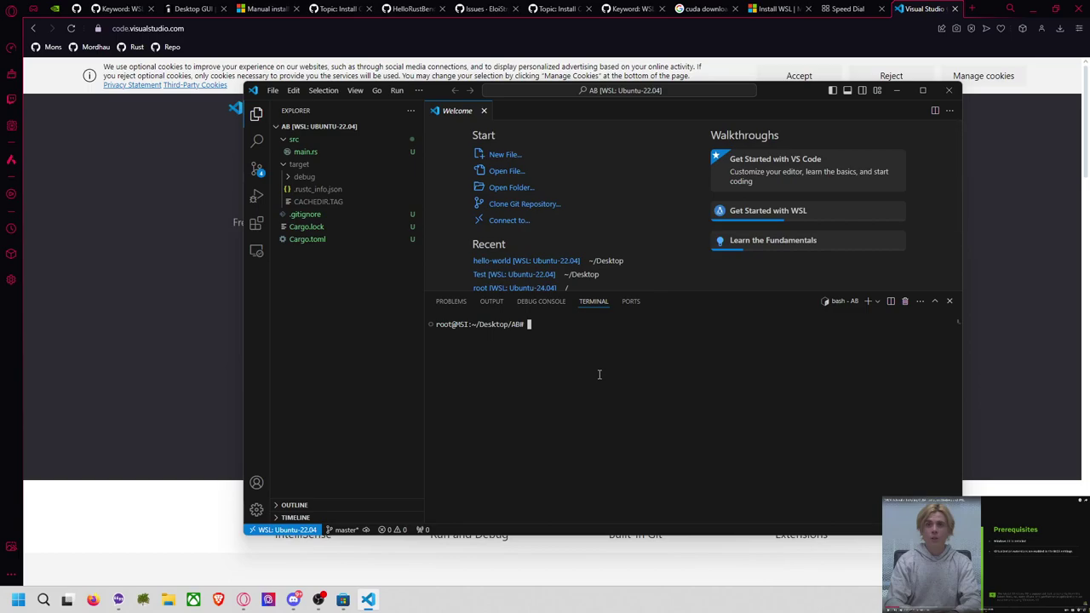
Add the Bend dependency with cargo add bend-lang and execute cargo install hvm in the AB project.
{"action": "type", "text": "cargo add bend-lang"}
{"action": "key", "text": "Return"}
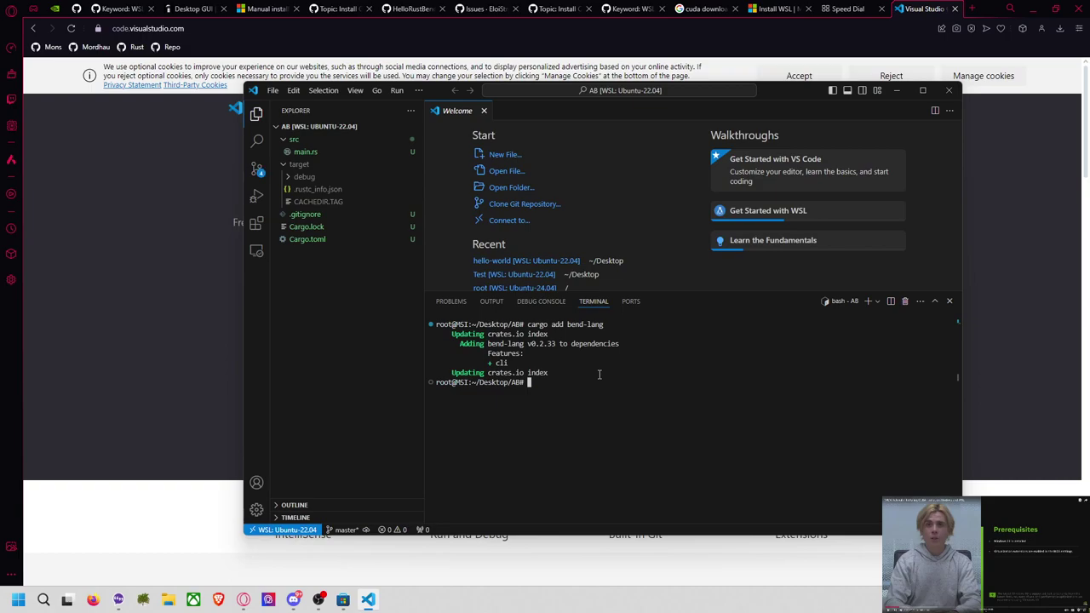
{"action": "type", "text": "cargo install hvm"}
{"action": "key", "text": "Return"}
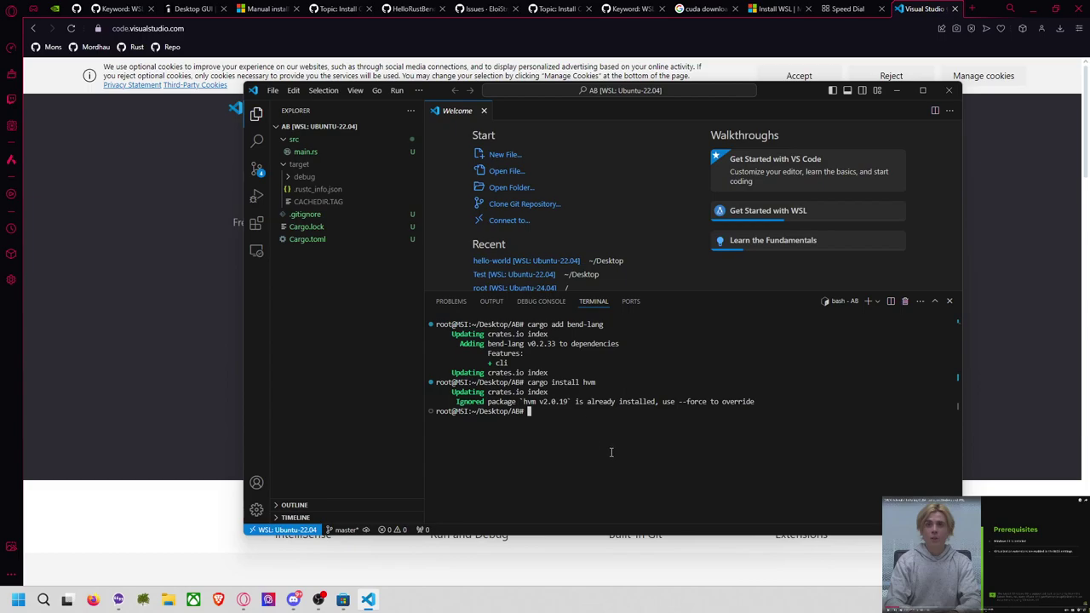
Create the file Hello.bend in the project with the touch command and open it in the editor.
{"action": "type", "text": "touch"}
{"action": "key", "text": "BackSpace"}
{"action": "key", "text": "BackSpace"}
{"action": "key", "text": "BackSpace"}
{"action": "key", "text": "BackSpace"}
{"action": "key", "text": "BackSpace"}
{"action": "key", "text": "BackSpace"}
{"action": "key", "text": "BackSpace"}
{"action": "type", "text": "touch Hello"}
{"action": "type", "text": "bend"}
{"action": "key", "text": "Return"}
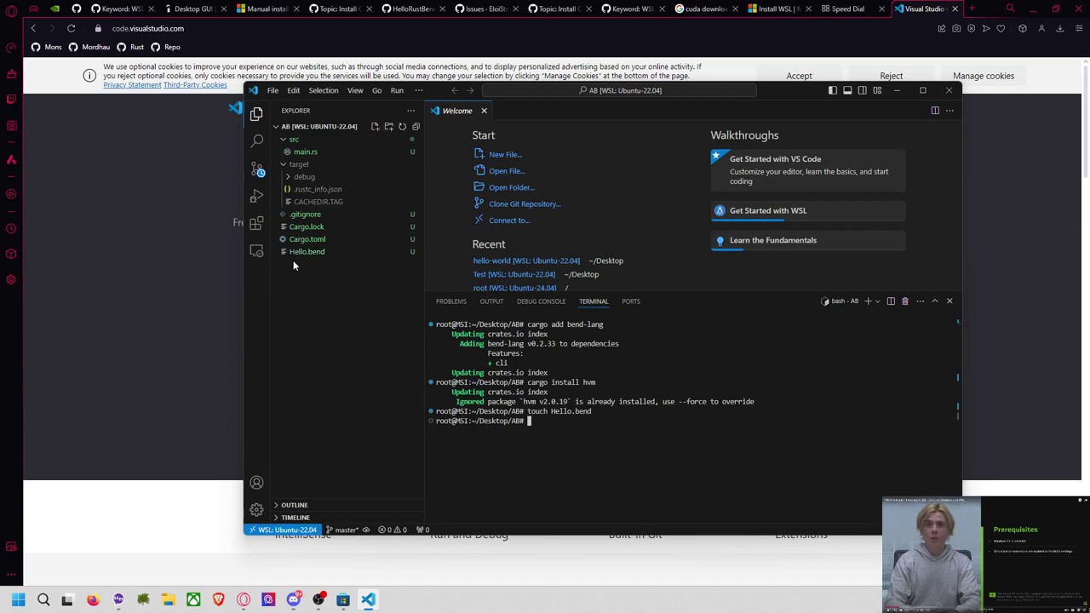
{"action": "left_click", "coordinate": [298, 253]}
Switch to the browser, go to the bookmarked HelloRustBending repository and follow its README link to the bend-lang page on crates.io.
{"action": "left_click", "coordinate": [181, 239]}
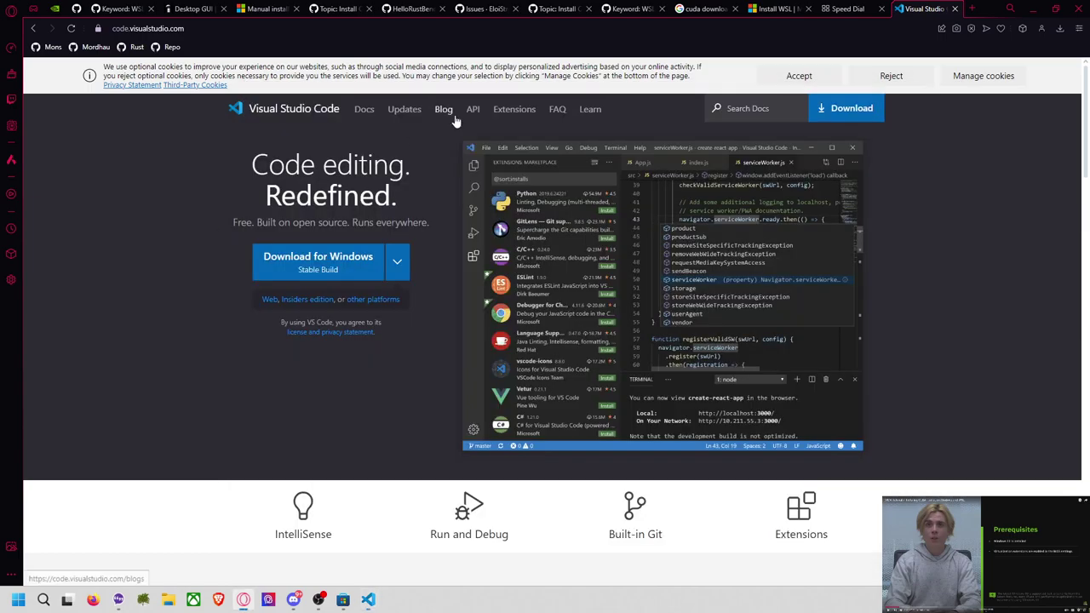
{"action": "left_click", "coordinate": [409, 31]}
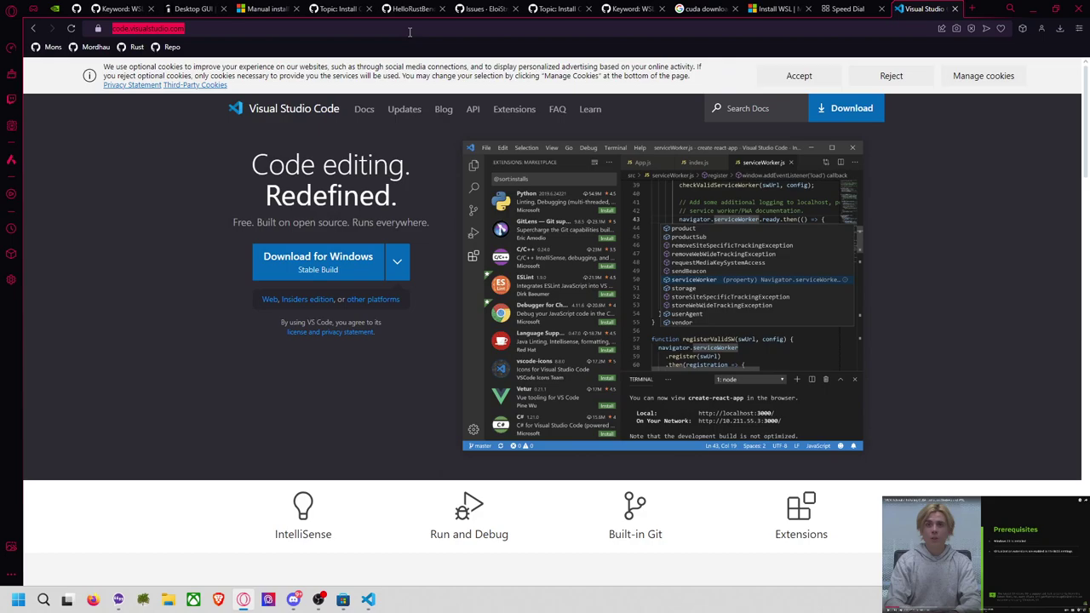
{"action": "left_click", "coordinate": [128, 51]}
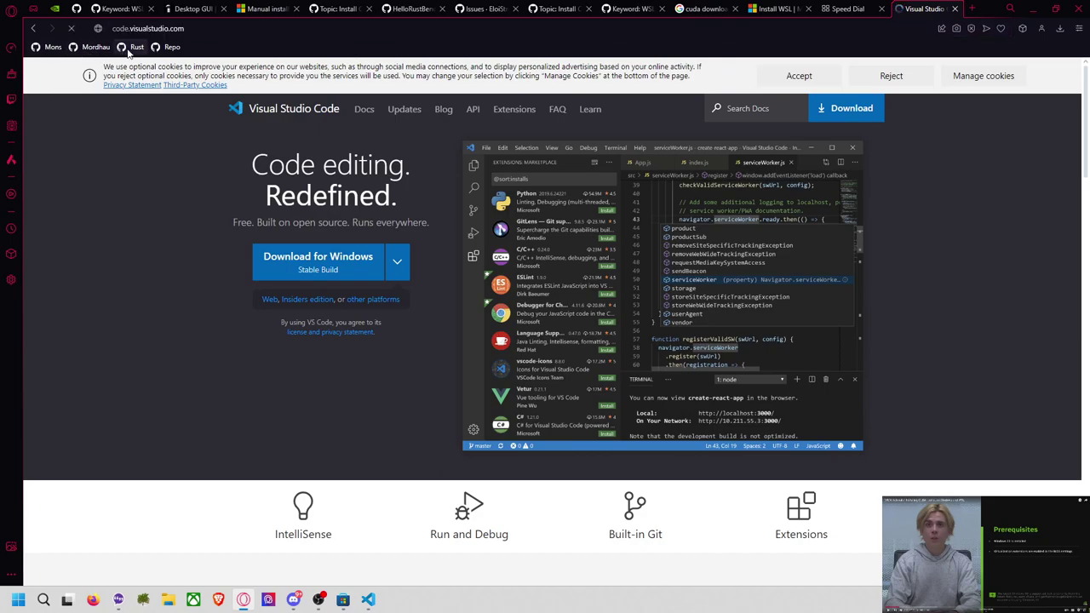
{"action": "scroll", "coordinate": [233, 267], "scroll_direction": "down", "scroll_amount": 10}
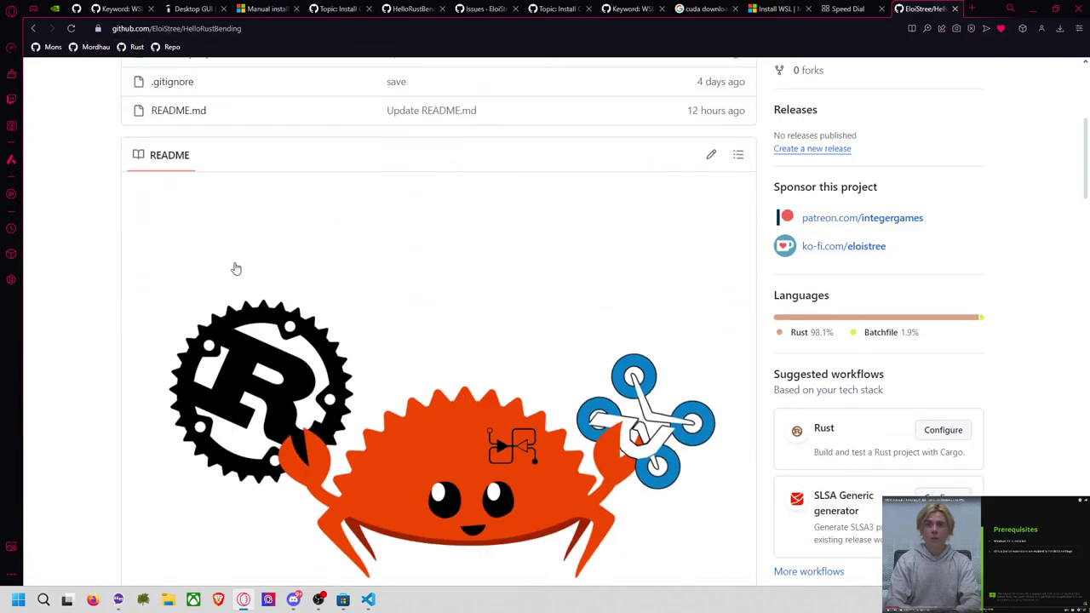
{"action": "scroll", "coordinate": [237, 264], "scroll_direction": "down", "scroll_amount": 3}
{"action": "scroll", "coordinate": [290, 281], "scroll_direction": "up", "scroll_amount": 2}
{"action": "left_click", "coordinate": [311, 284]}
Copy the parallel_sum.bend example code from the crate page into Hello.bend and save the file.
{"action": "scroll", "coordinate": [423, 307], "scroll_direction": "down", "scroll_amount": 8}
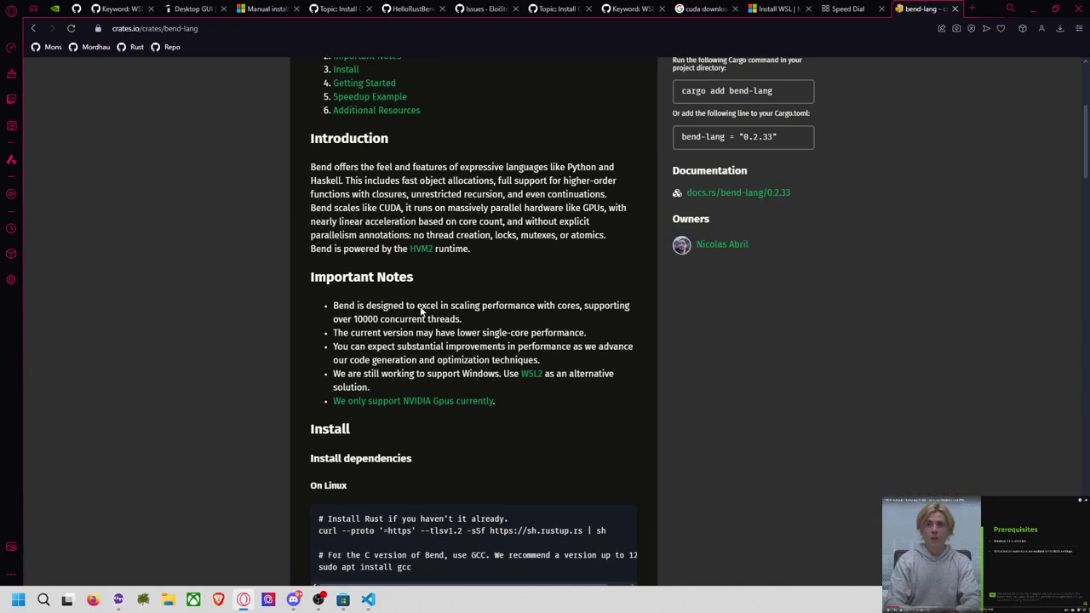
{"action": "scroll", "coordinate": [420, 307], "scroll_direction": "down", "scroll_amount": 12}
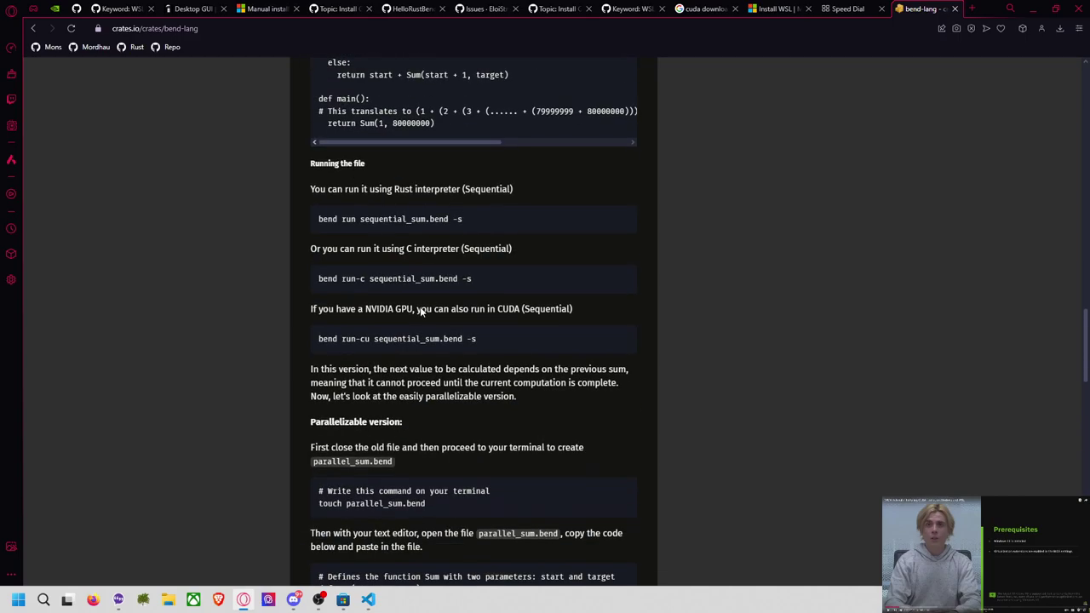
{"action": "scroll", "coordinate": [420, 324], "scroll_direction": "down", "scroll_amount": 2}
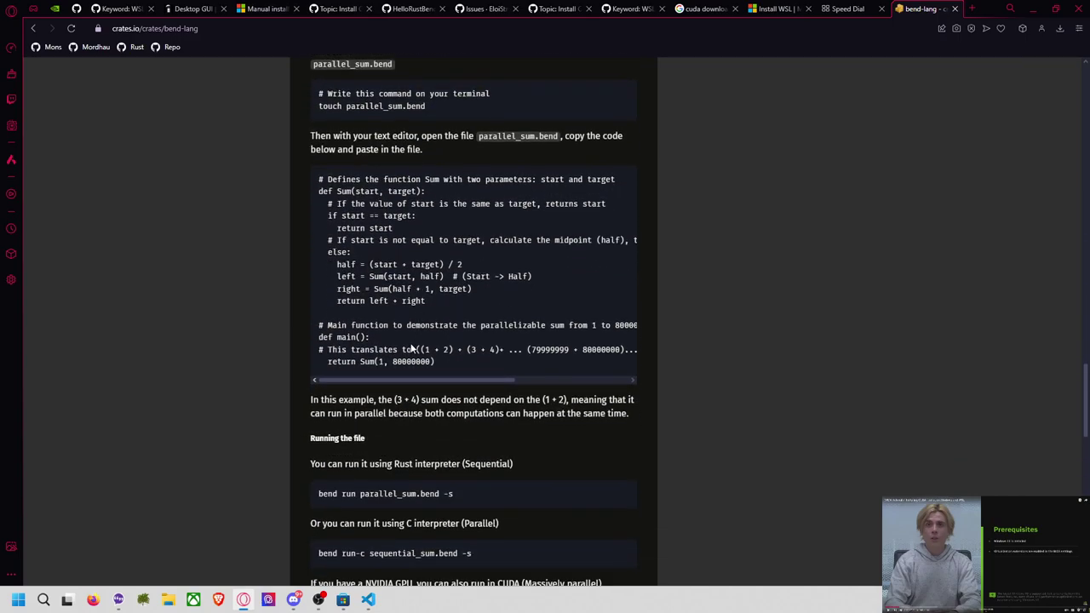
{"action": "left_click_drag", "start_coordinate": [444, 361], "coordinate": [305, 180]}
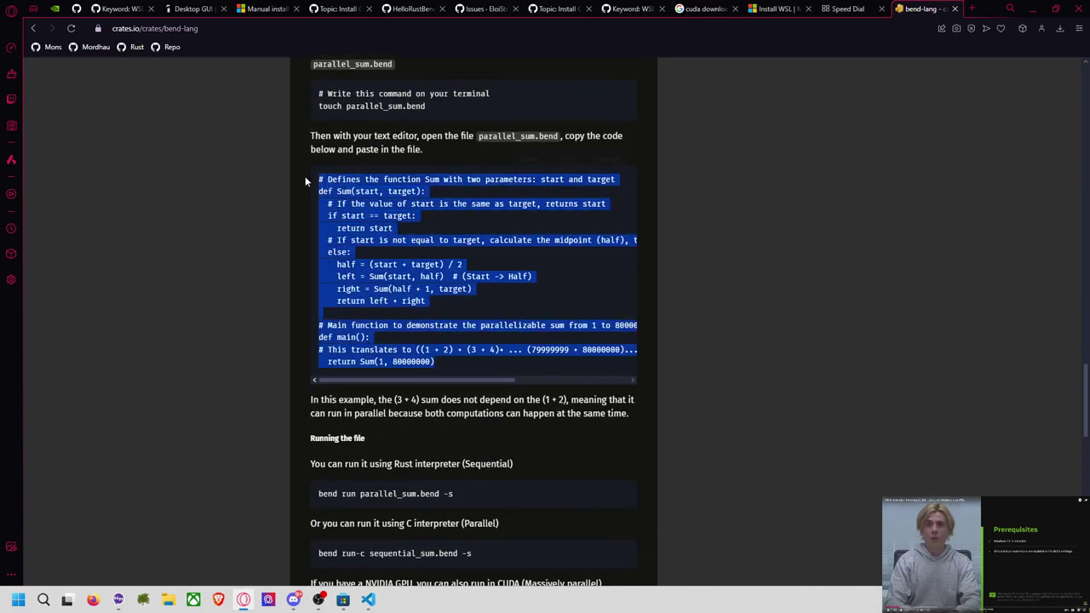
{"action": "key", "text": "alt+Tab"}
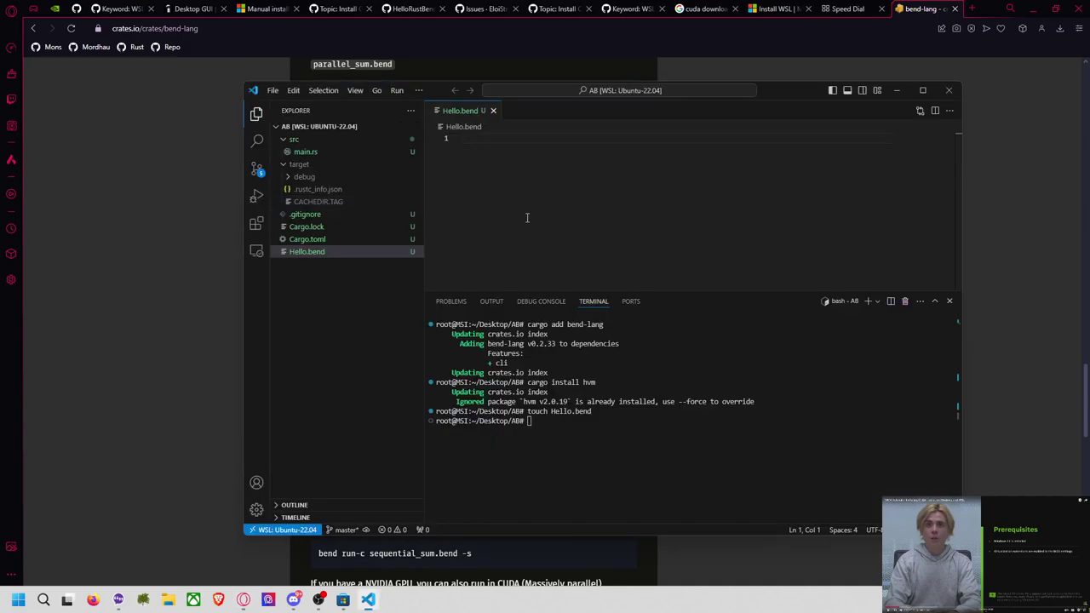
{"action": "key", "text": "ctrl+v"}
{"action": "key", "text": "ctrl+s"}
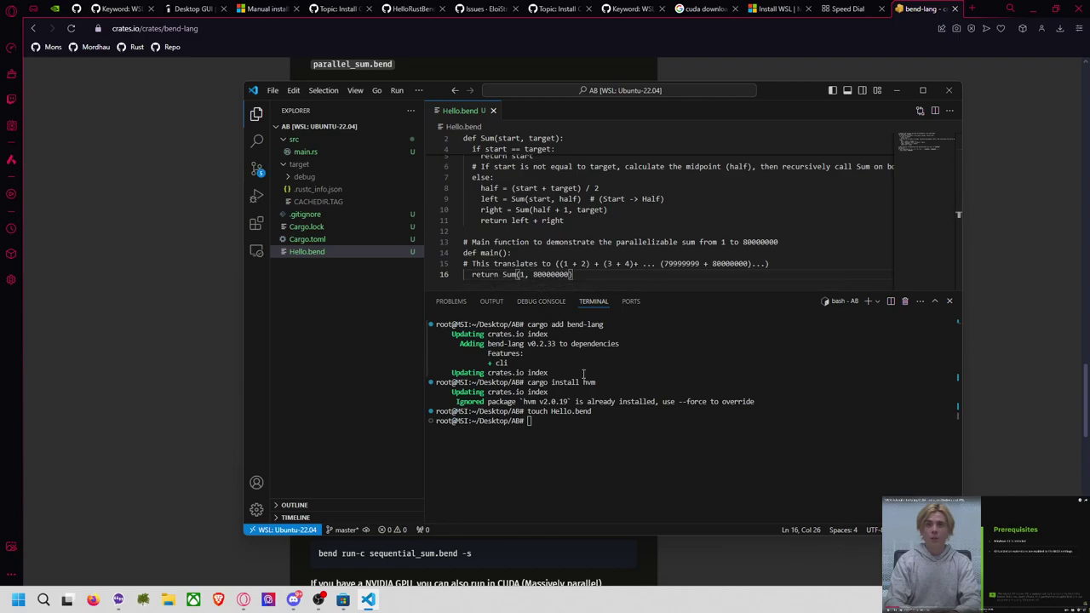
Copy the CUDA command bend run-cu sequential_sum.bend -s from the crate page and paste it into the project terminal.
{"action": "left_click", "coordinate": [608, 425]}
{"action": "type", "text": "bend"}
{"action": "key", "text": "alt+Tab"}
{"action": "scroll", "coordinate": [445, 441], "scroll_direction": "down", "scroll_amount": 1}
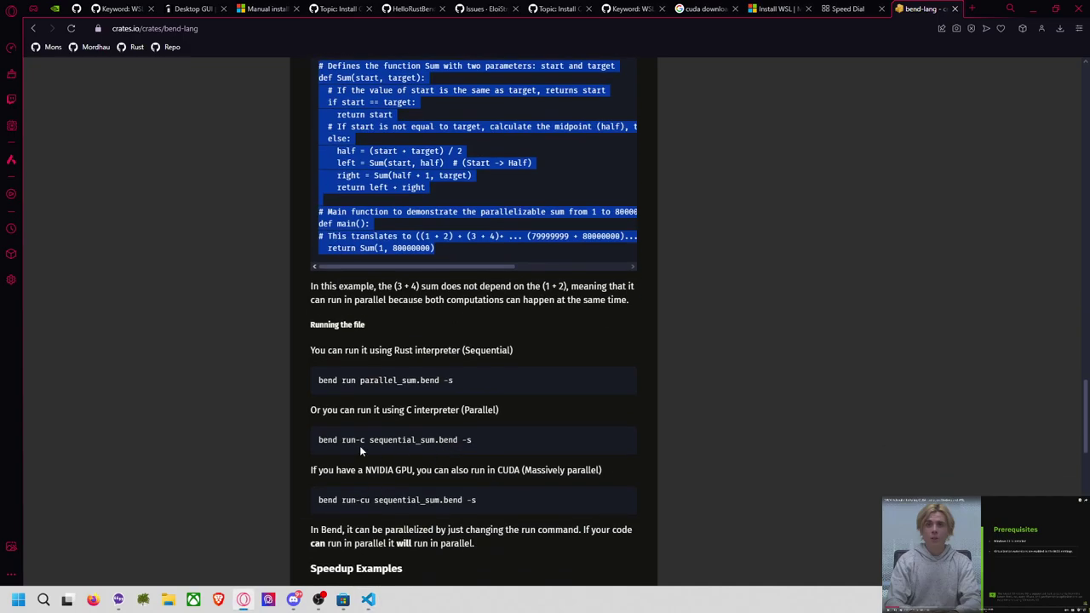
{"action": "scroll", "coordinate": [366, 411], "scroll_direction": "down", "scroll_amount": 1}
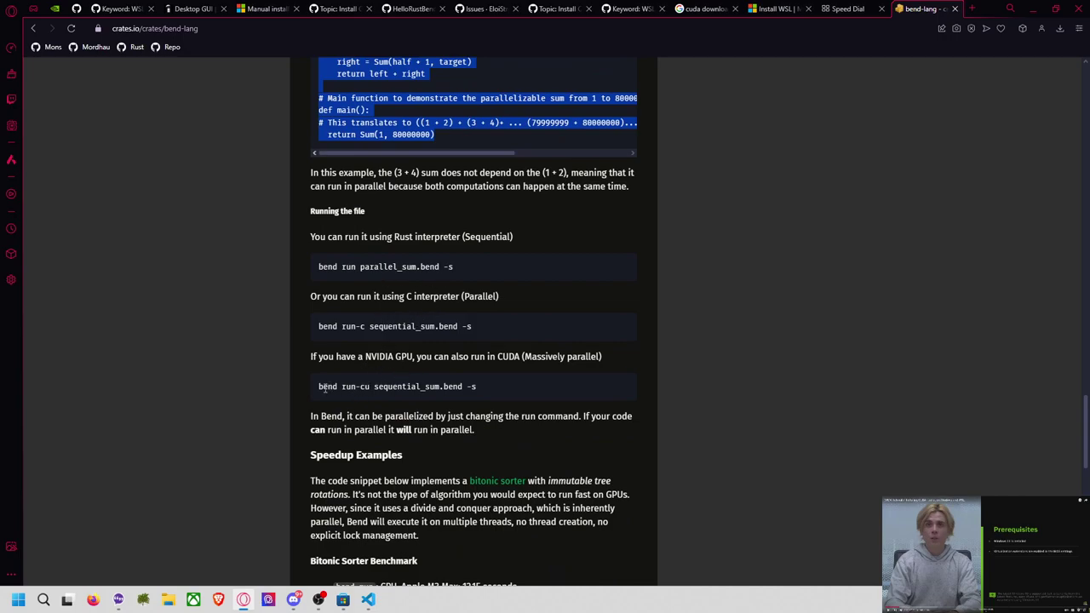
{"action": "left_click_drag", "start_coordinate": [318, 390], "coordinate": [481, 394]}
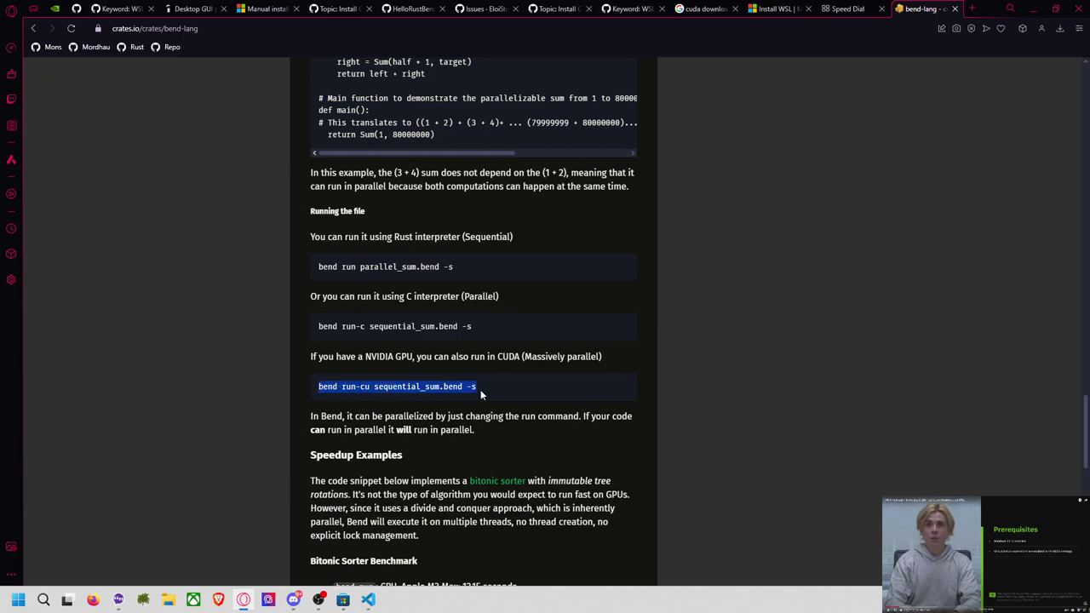
{"action": "key", "text": "ctrl+c"}
{"action": "key", "text": "alt+Tab"}
{"action": "key", "text": "ctrl+v"}
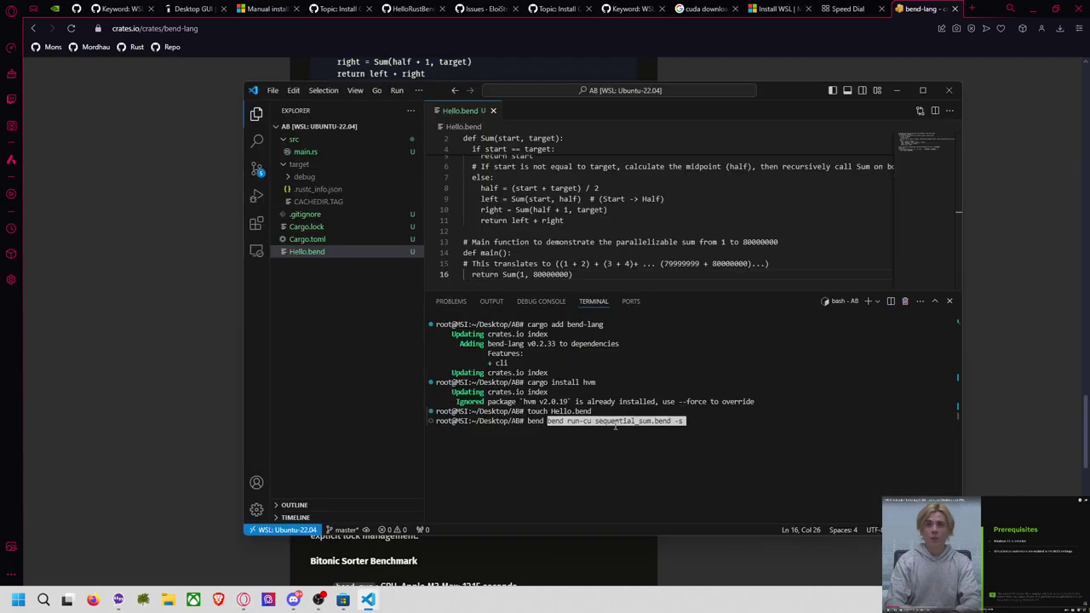
Edit the pasted terminal command to bend run-cu Hello.bend -s and execute it.
{"action": "key", "text": "BackSpace"}
{"action": "key", "text": "BackSpace"}
{"action": "key", "text": "BackSpace"}
{"action": "key", "text": "BackSpace"}
{"action": "key", "text": "BackSpace"}
{"action": "key", "text": "BackSpace"}
{"action": "key", "text": "BackSpace"}
{"action": "key", "text": "BackSpace"}
{"action": "key", "text": "BackSpace"}
{"action": "key", "text": "BackSpace"}
{"action": "key", "text": "BackSpace"}
{"action": "key", "text": "BackSpace"}
{"action": "key", "text": "BackSpace"}
{"action": "key", "text": "BackSpace"}
{"action": "key", "text": "BackSpace"}
{"action": "key", "text": "BackSpace"}
{"action": "key", "text": "BackSpace"}
{"action": "key", "text": "BackSpace"}
{"action": "key", "text": "BackSpace"}
{"action": "key", "text": "BackSpace"}
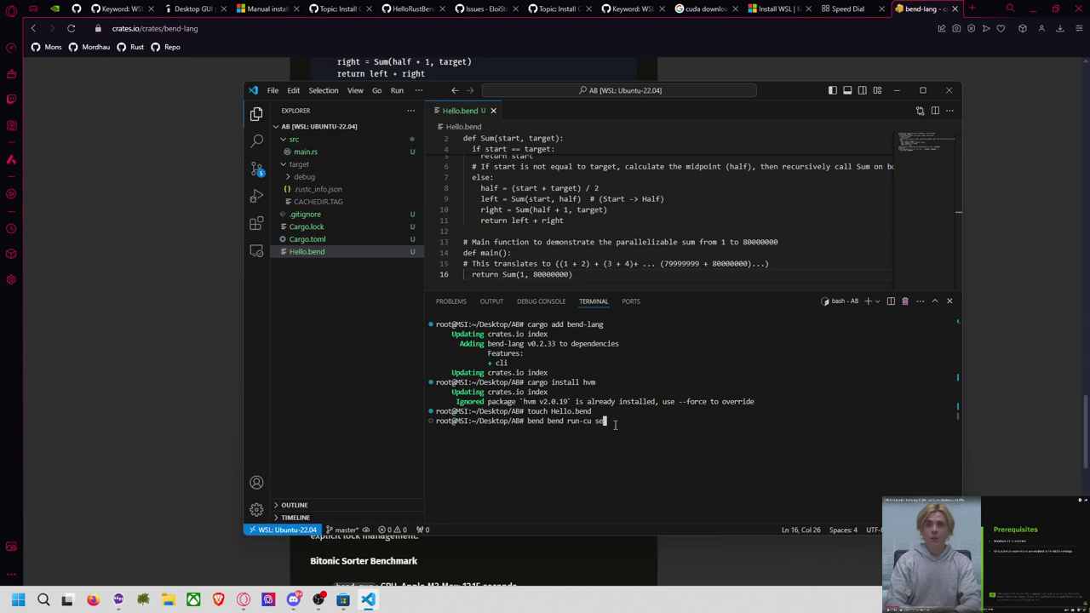
{"action": "key", "text": "ctrl+v"}
{"action": "key", "text": "Left"}
{"action": "key", "text": "Left"}
{"action": "key", "text": "Left"}
{"action": "key", "text": "Left"}
{"action": "key", "text": "Left"}
{"action": "key", "text": "Left"}
{"action": "key", "text": "Left"}
{"action": "key", "text": "Left"}
{"action": "key", "text": "Left"}
{"action": "key", "text": "Left"}
{"action": "key", "text": "Left"}
{"action": "key", "text": "Left"}
{"action": "key", "text": "BackSpace"}
{"action": "key", "text": "BackSpace"}
{"action": "key", "text": "BackSpace"}
{"action": "key", "text": "BackSpace"}
{"action": "key", "text": "BackSpace"}
{"action": "key", "text": "BackSpace"}
{"action": "key", "text": "BackSpace"}
{"action": "key", "text": "Right"}
{"action": "key", "text": "Right"}
{"action": "key", "text": "Right"}
{"action": "key", "text": "BackSpace"}
{"action": "key", "text": "BackSpace"}
{"action": "key", "text": "BackSpace"}
{"action": "key", "text": "BackSpace"}
{"action": "key", "text": "BackSpace"}
{"action": "key", "text": "BackSpace"}
{"action": "key", "text": "BackSpace"}
{"action": "type", "text": "Hello"}
{"action": "key", "text": "Return"}
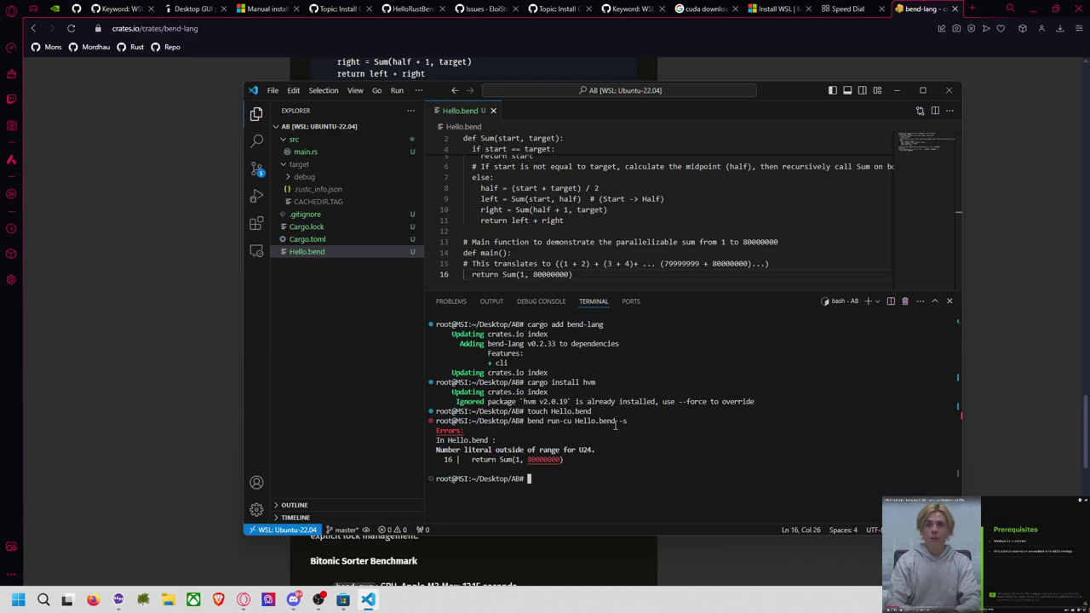
Change the upper bound in Hello.bend's main function to 8000000 and execute bend run-cu Hello.bend -s again.
{"action": "left_click", "coordinate": [564, 274]}
{"action": "key", "text": "BackSpace"}
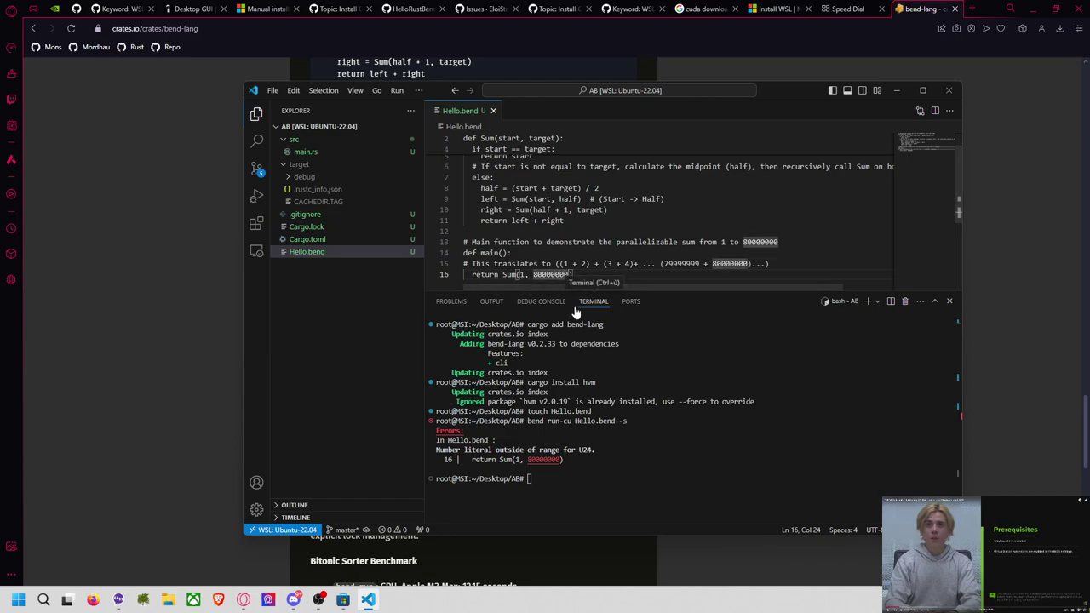
{"action": "left_click", "coordinate": [591, 334]}
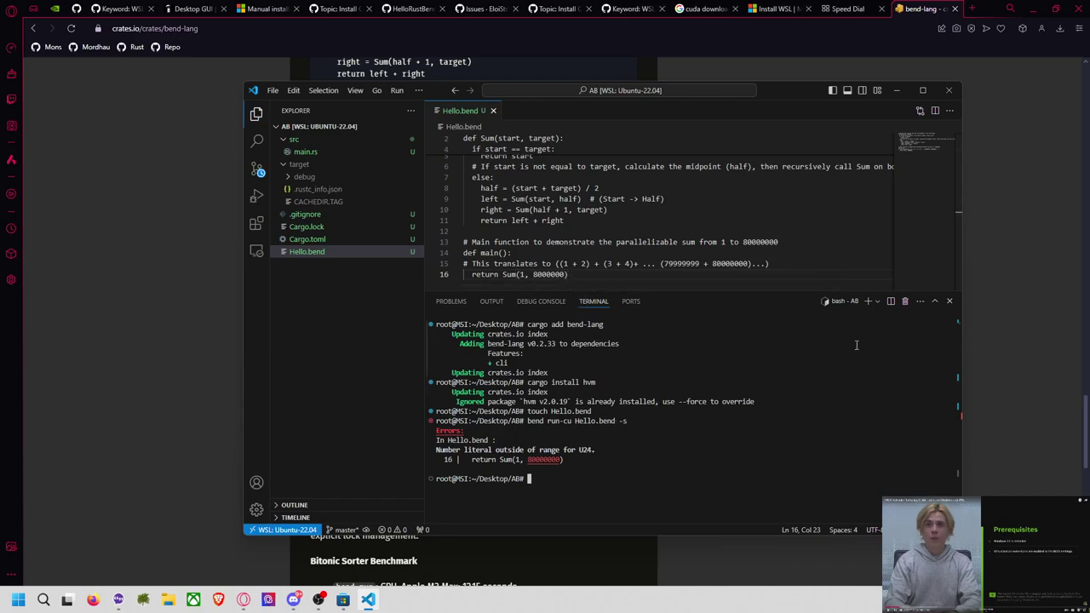
{"action": "key", "text": "Up"}
{"action": "key", "text": "Return"}
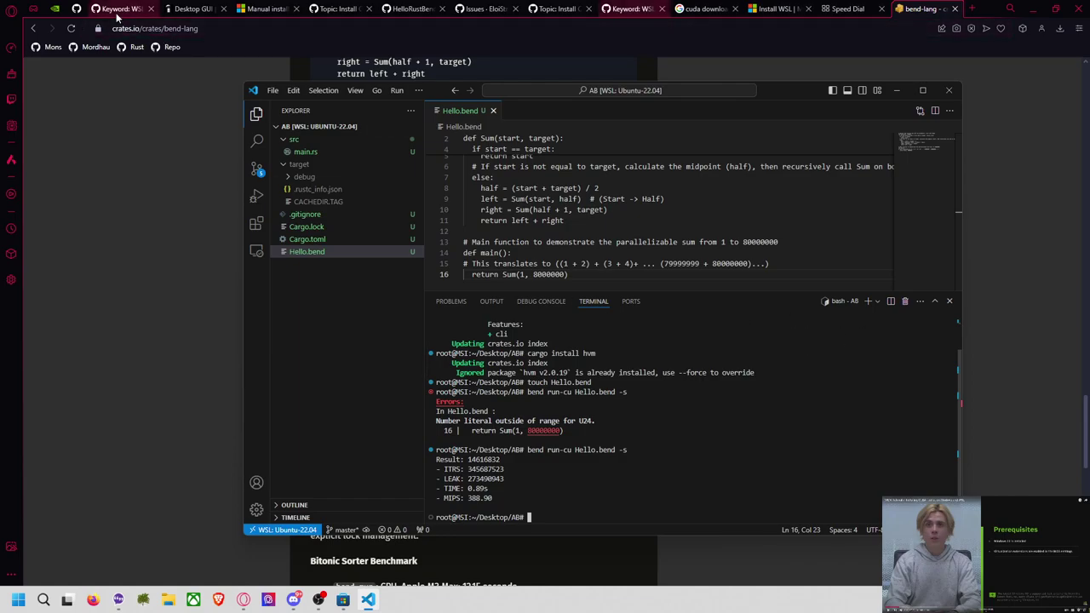
{"action": "left_click", "coordinate": [118, 15]}
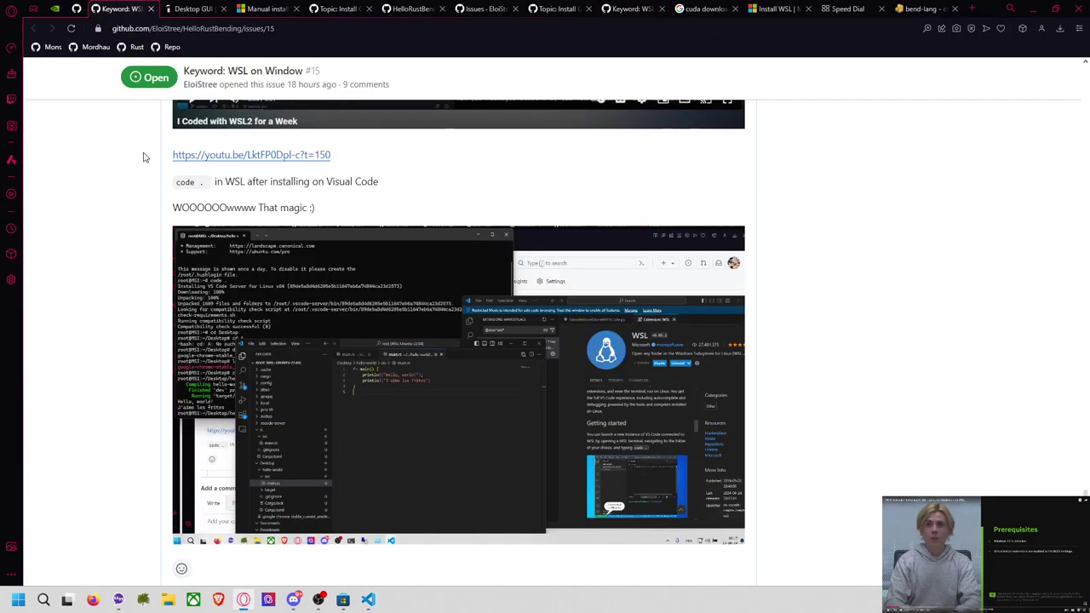
{"action": "scroll", "coordinate": [136, 190], "scroll_direction": "down", "scroll_amount": 3}
{"action": "scroll", "coordinate": [132, 278], "scroll_direction": "up", "scroll_amount": 4}
{"action": "key", "text": "alt+Tab"}
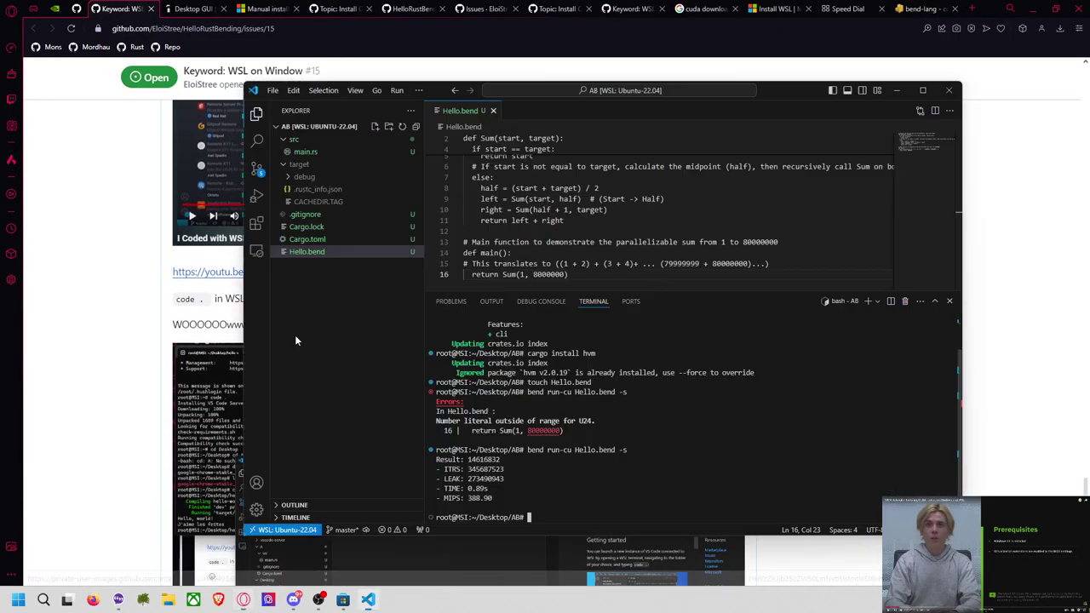
{"action": "left_click", "coordinate": [121, 266]}
Open the HelloBend ReadMe.md on GitHub and review its setup summary from installing CUDA 12+ through installing WSL2.
{"action": "left_click", "coordinate": [75, 12]}
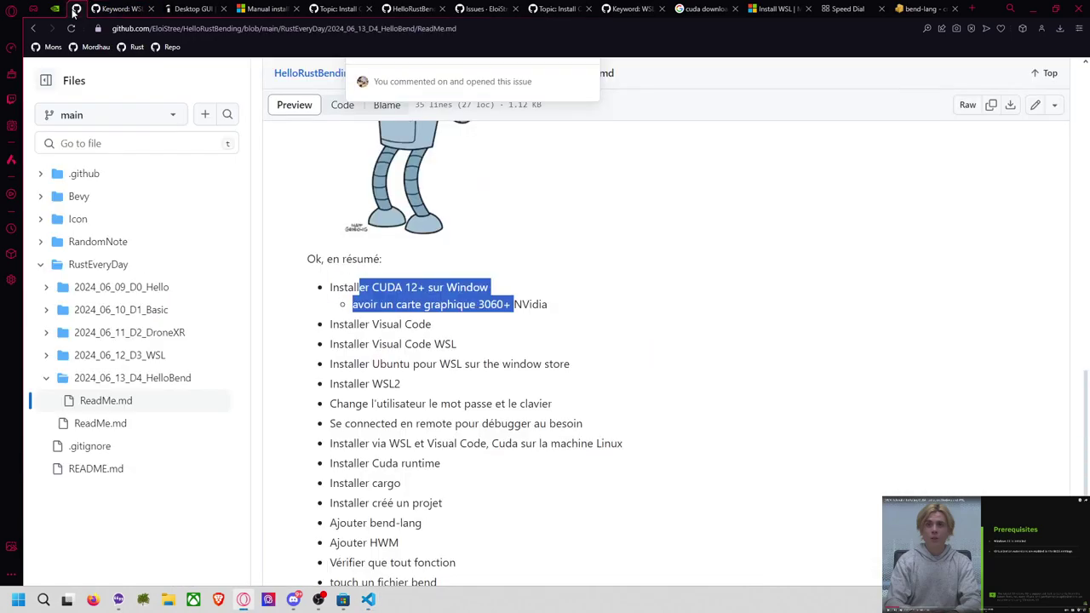
{"action": "left_click", "coordinate": [596, 318]}
{"action": "left_click_drag", "start_coordinate": [370, 287], "coordinate": [475, 287]}
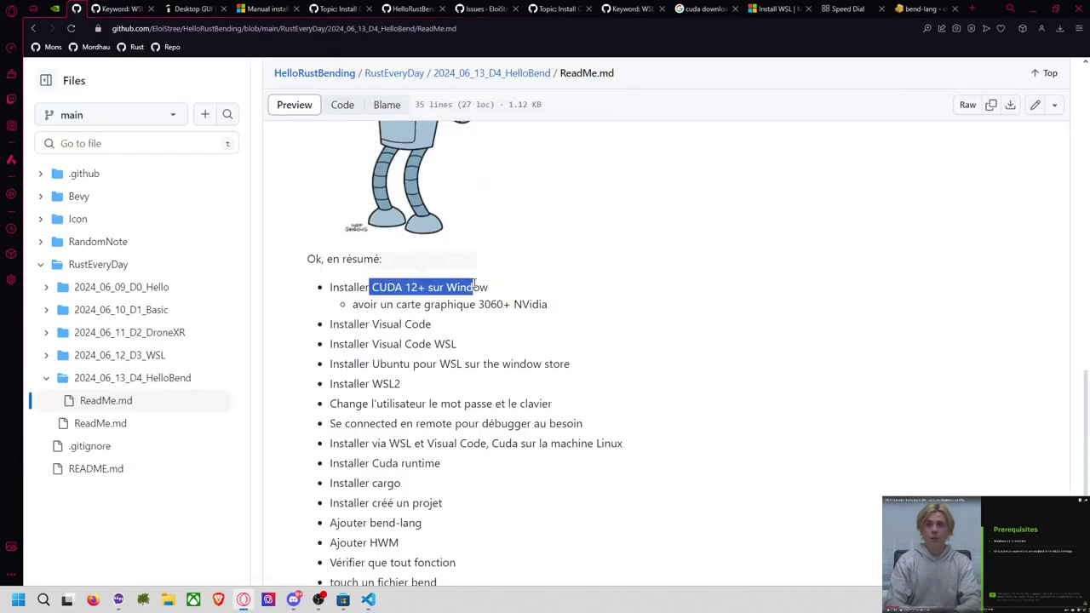
{"action": "left_click_drag", "start_coordinate": [547, 305], "coordinate": [357, 305]}
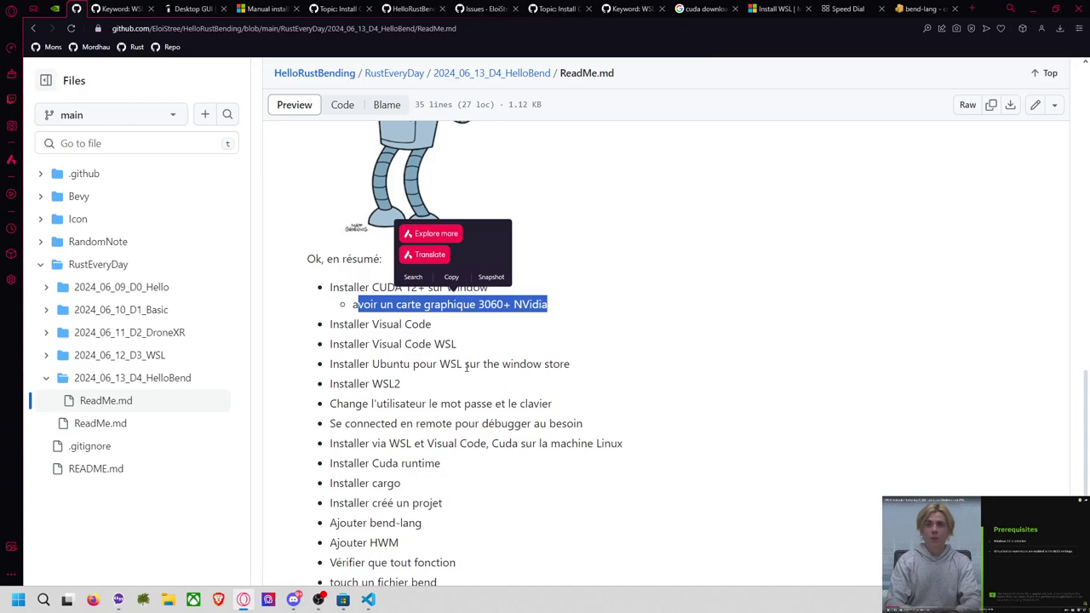
{"action": "mouse_move", "coordinate": [334, 324]}
{"action": "left_mouse_down"}
{"action": "mouse_move", "coordinate": [433, 325]}
{"action": "mouse_move", "coordinate": [330, 344]}
{"action": "left_mouse_up"}
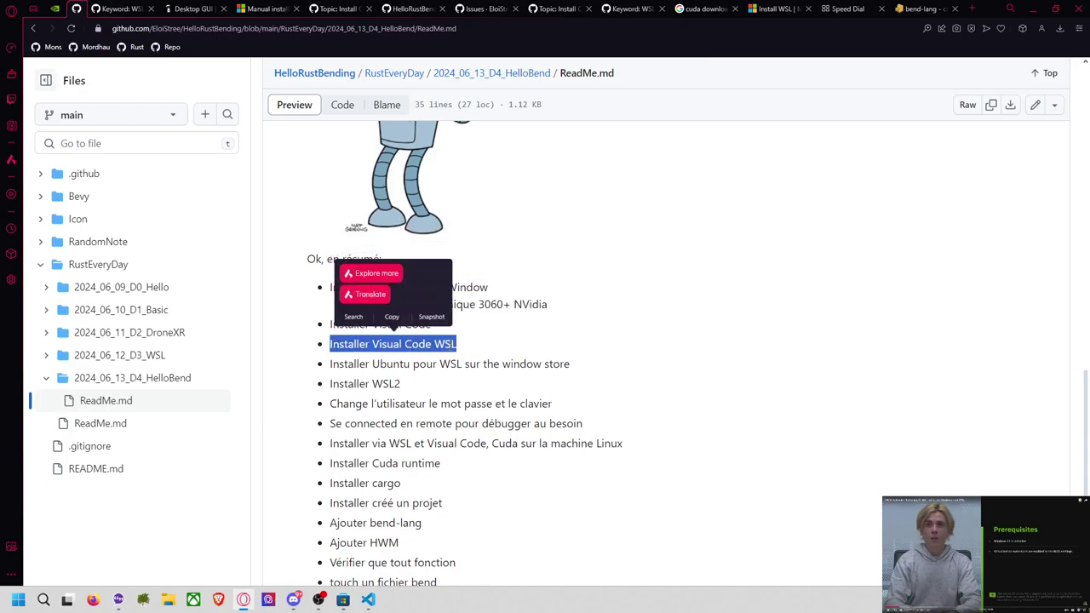
{"action": "scroll", "coordinate": [419, 344], "scroll_direction": "down", "scroll_amount": 1}
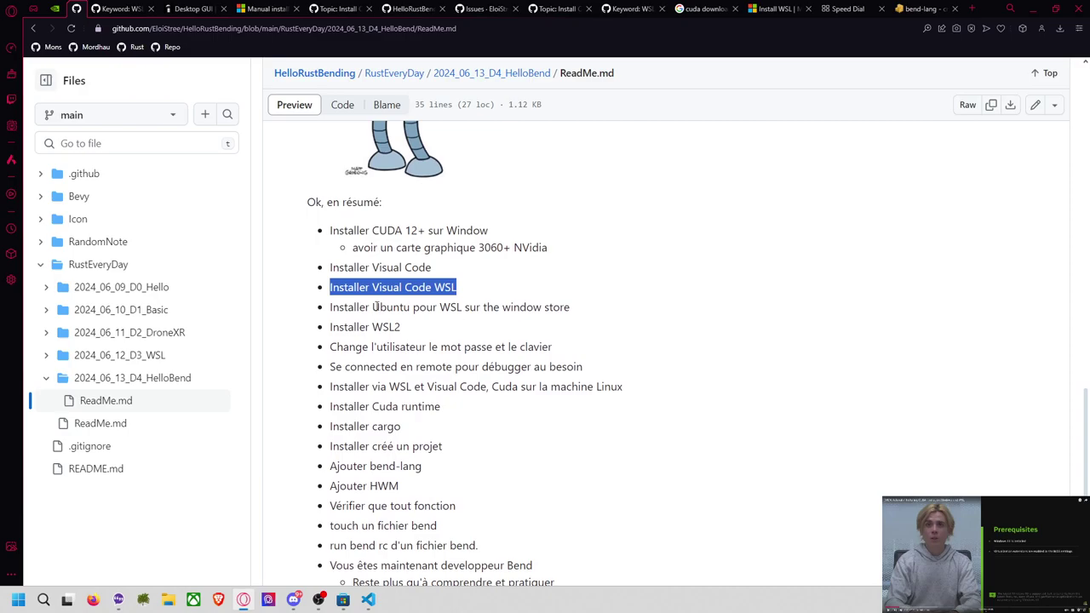
{"action": "left_click_drag", "start_coordinate": [373, 307], "coordinate": [449, 307]}
{"action": "left_click_drag", "start_coordinate": [585, 315], "coordinate": [348, 308]}
{"action": "left_click", "coordinate": [401, 333]}
{"action": "left_click_drag", "start_coordinate": [398, 333], "coordinate": [327, 330]}
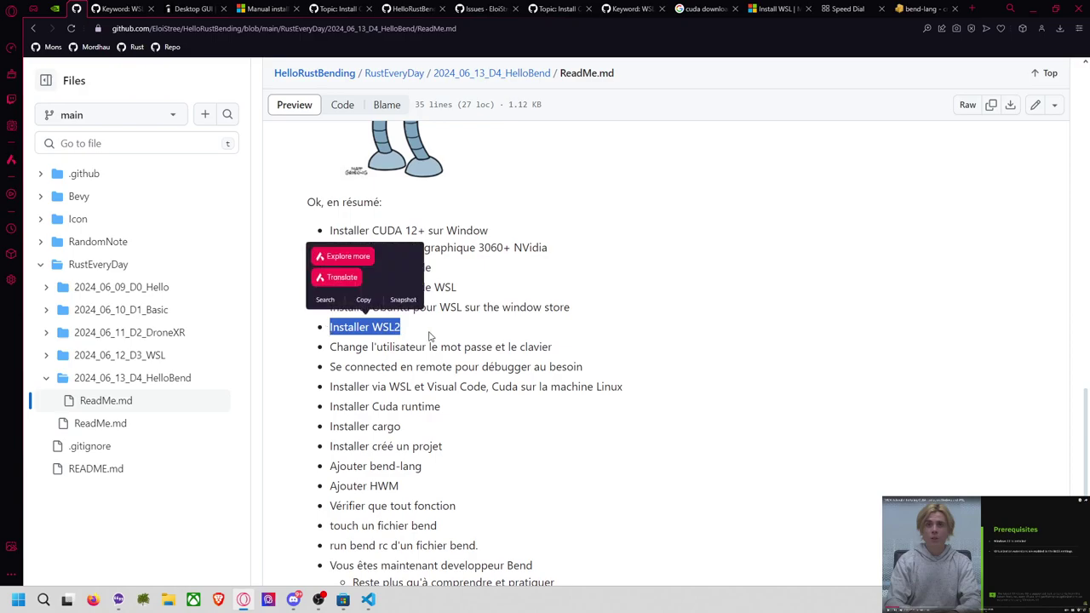
{"action": "scroll", "coordinate": [528, 311], "scroll_direction": "down", "scroll_amount": 1}
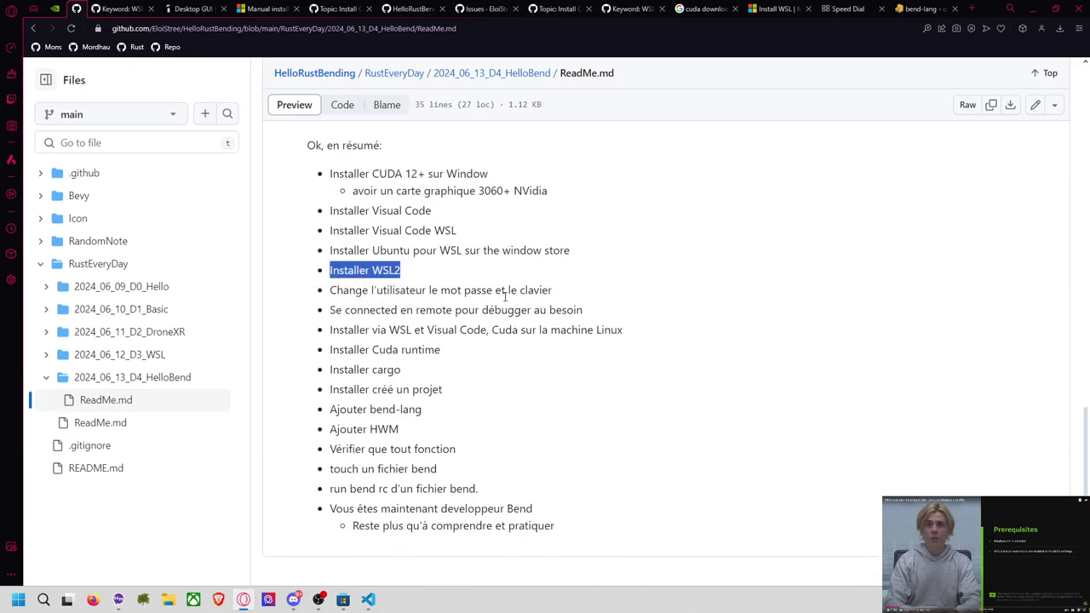
Switch to Visual Studio Code and check the current Linux user with whoami in the terminal.
{"action": "key", "text": "super+r"}
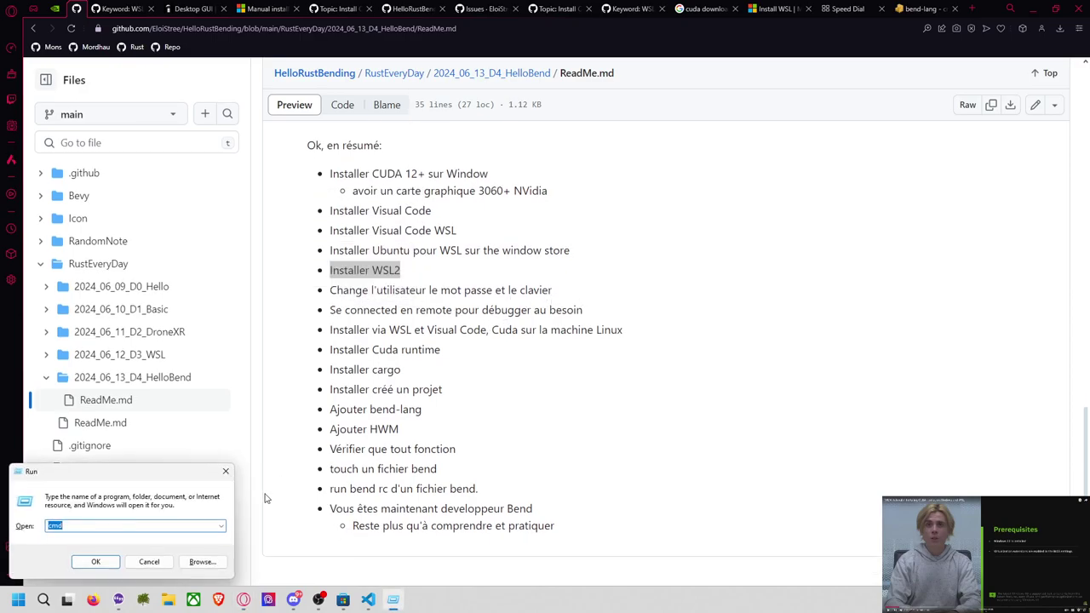
{"action": "left_click", "coordinate": [149, 562]}
{"action": "left_click", "coordinate": [368, 601]}
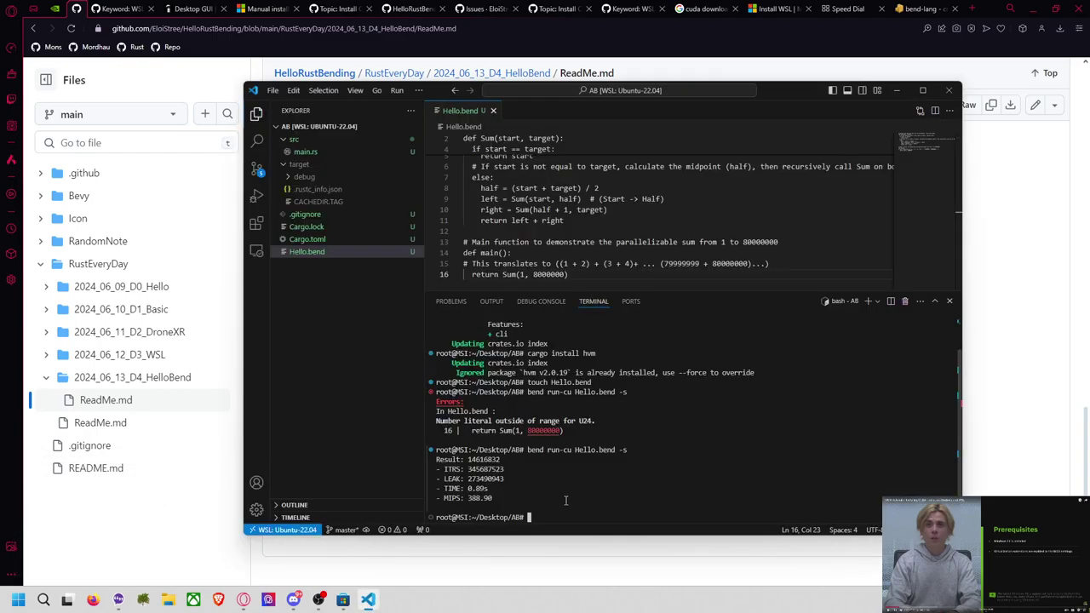
{"action": "type", "text": "whoami"}
{"action": "key", "text": "Return"}
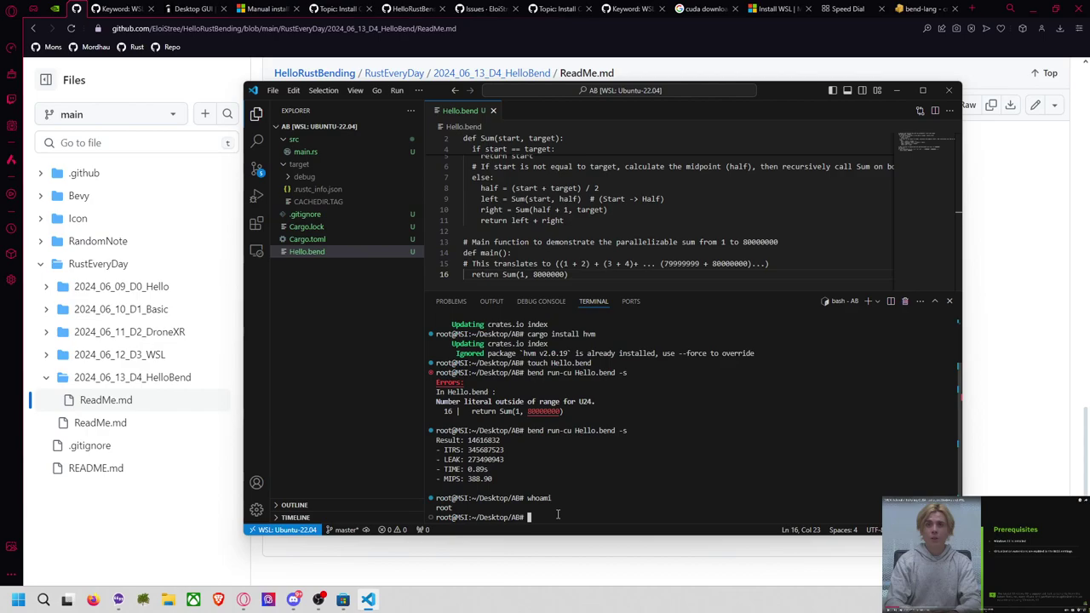
Change the current Linux user's password with the passwd command, entering and confirming the new password.
{"action": "type", "text": "paswwr"}
{"action": "key", "text": "Return"}
{"action": "type", "text": "passwd"}
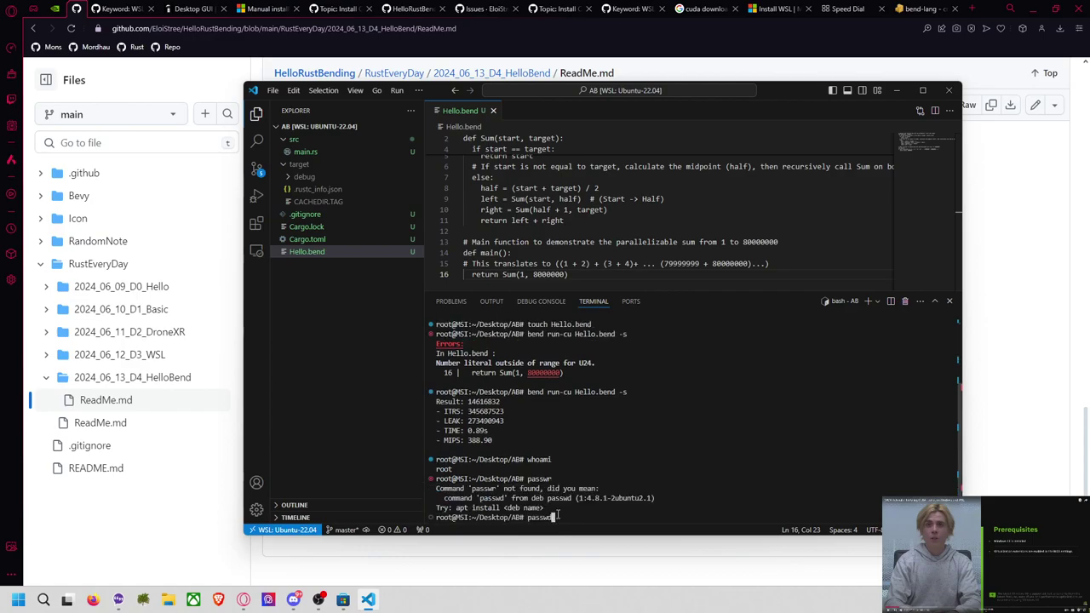
{"action": "key", "text": "Return"}
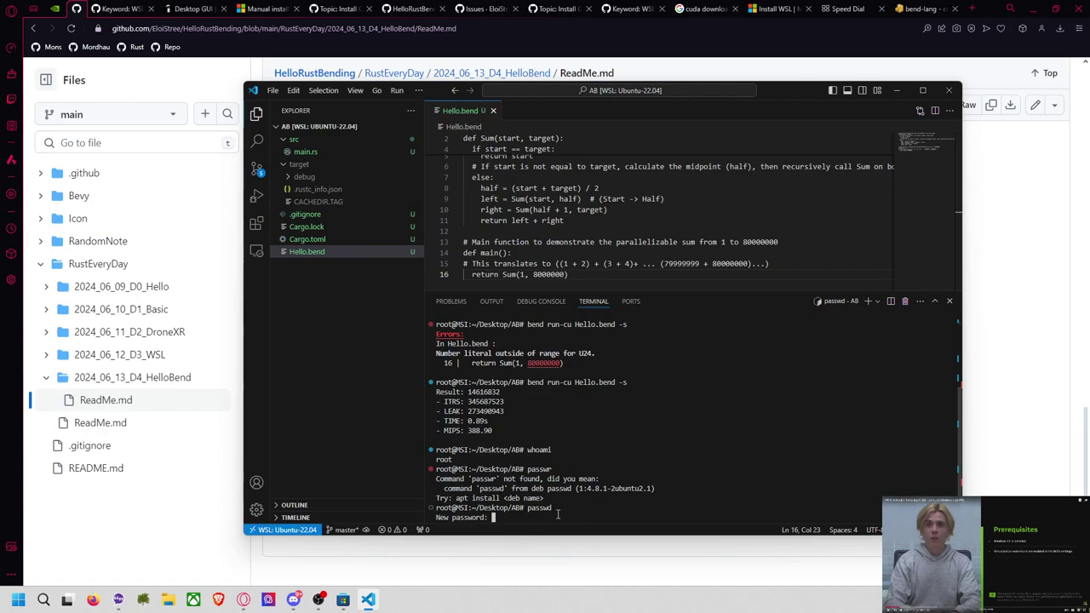
{"action": "key", "text": "Return"}
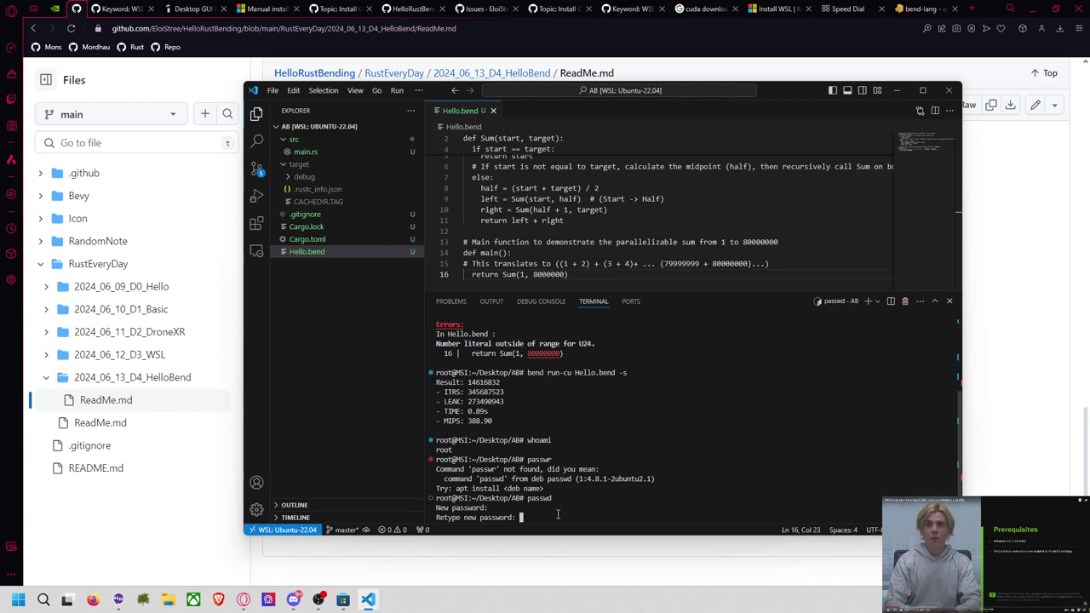
{"action": "key", "text": "Return"}
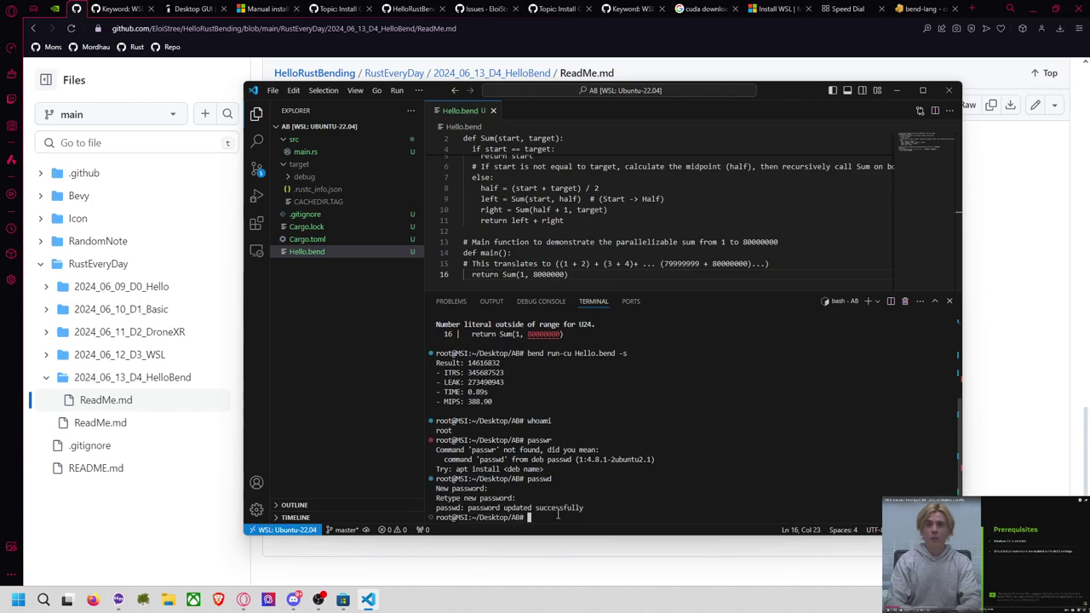
Start Remote Desktop Connection, connect to localhost:3390 and log in to the Xorg session as root with the account password.
{"action": "key", "text": "alt+Tab"}
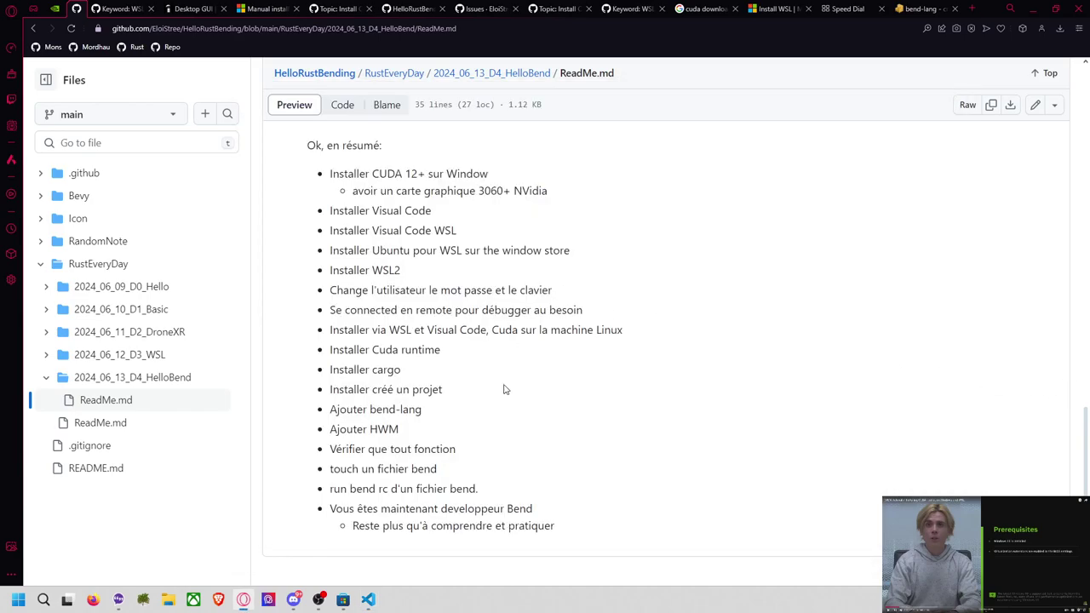
{"action": "left_click", "coordinate": [18, 599]}
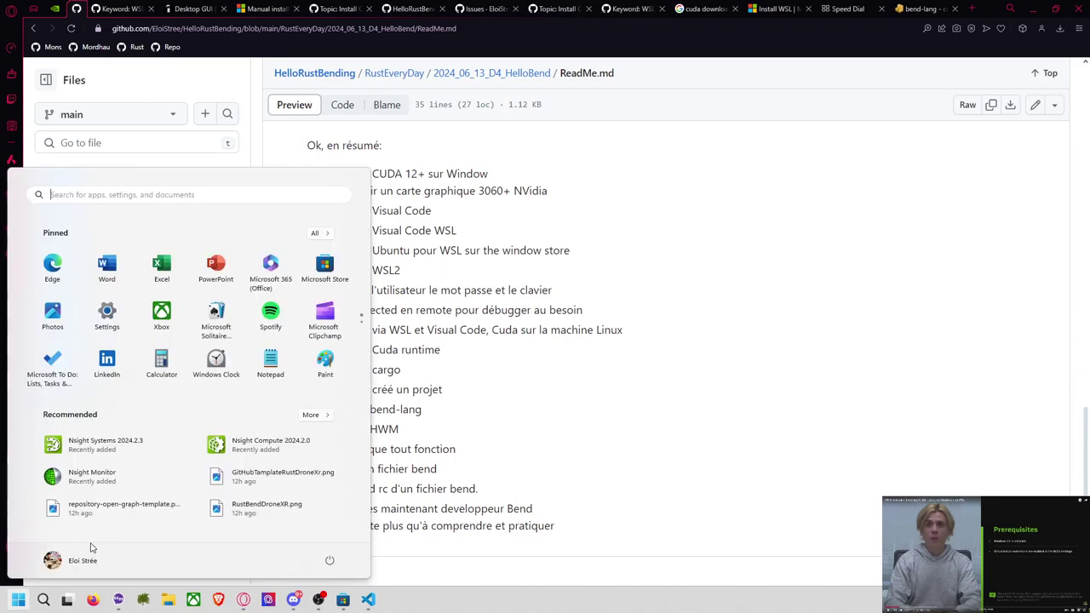
{"action": "type", "text": "remote"}
{"action": "key", "text": "Return"}
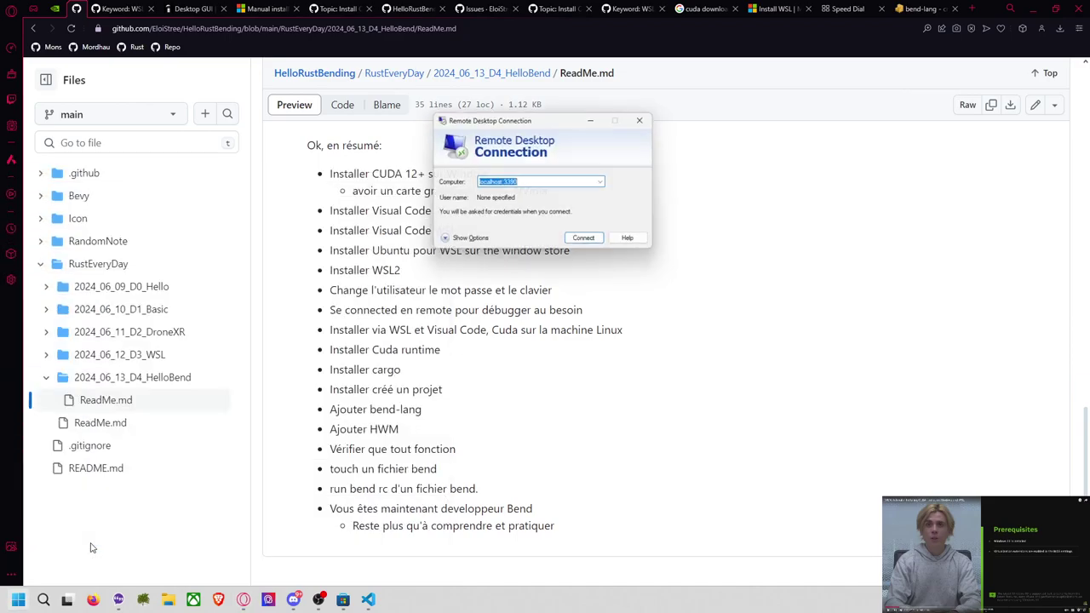
{"action": "left_click", "coordinate": [588, 241]}
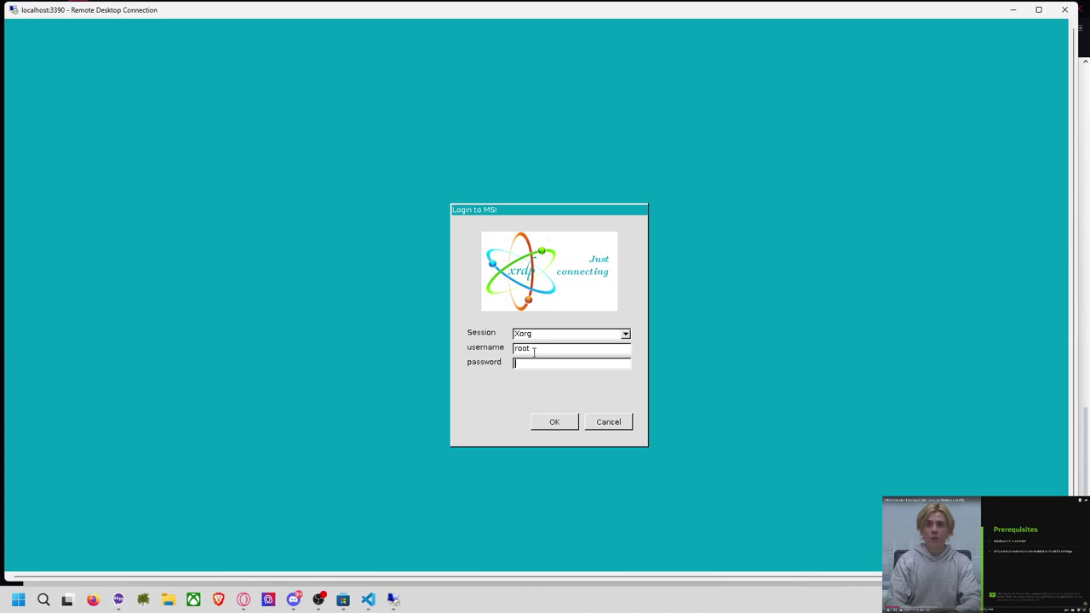
{"action": "type", "text": "***"}
{"action": "key", "text": "Return"}
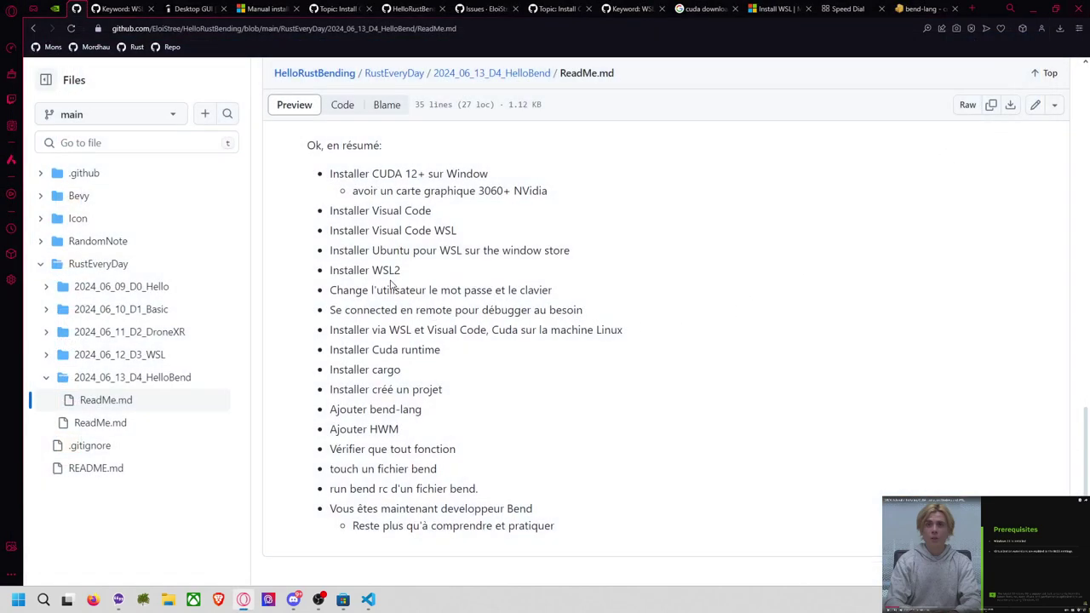
Review the ReadMe summary items on changing the user, installing CUDA on the Linux machine and installing the Cuda runtime.
{"action": "left_click_drag", "start_coordinate": [364, 291], "coordinate": [651, 306]}
{"action": "left_click", "coordinate": [601, 293]}
{"action": "left_click_drag", "start_coordinate": [407, 330], "coordinate": [349, 338]}
{"action": "left_click", "coordinate": [397, 357]}
{"action": "key", "text": "alt+Tab"}
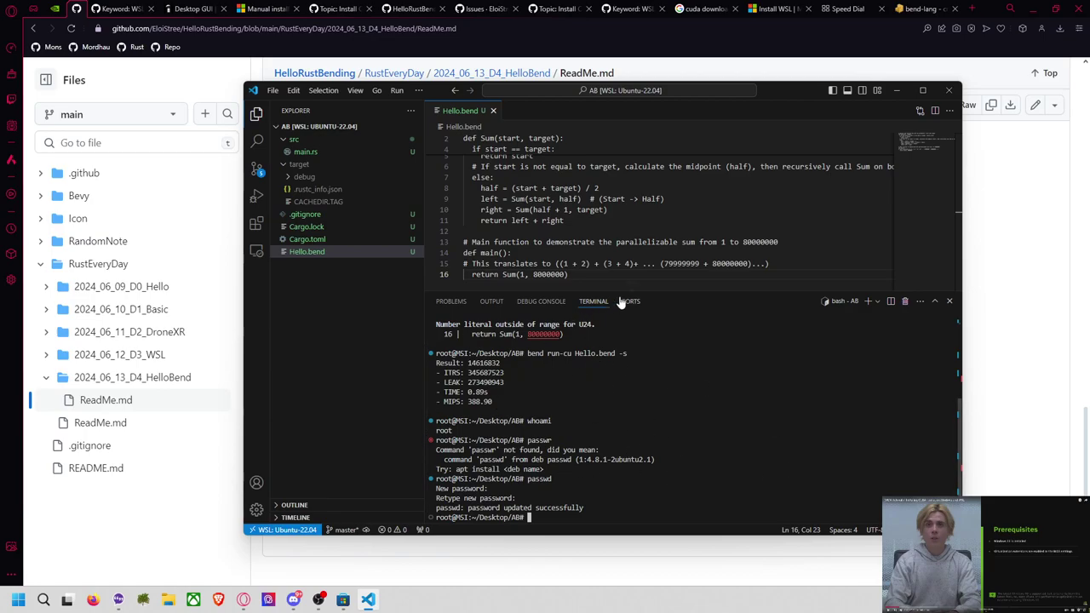
Launch a separate Ubuntu terminal and move its window over the code editor.
{"action": "left_click", "coordinate": [18, 599]}
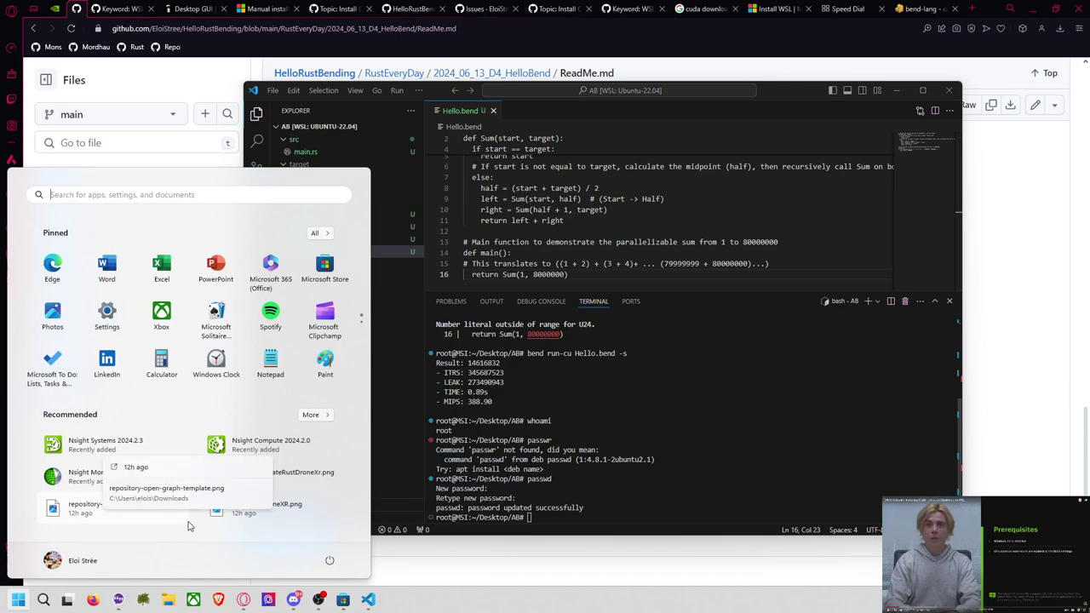
{"action": "left_click", "coordinate": [18, 602]}
{"action": "left_click", "coordinate": [17, 602]}
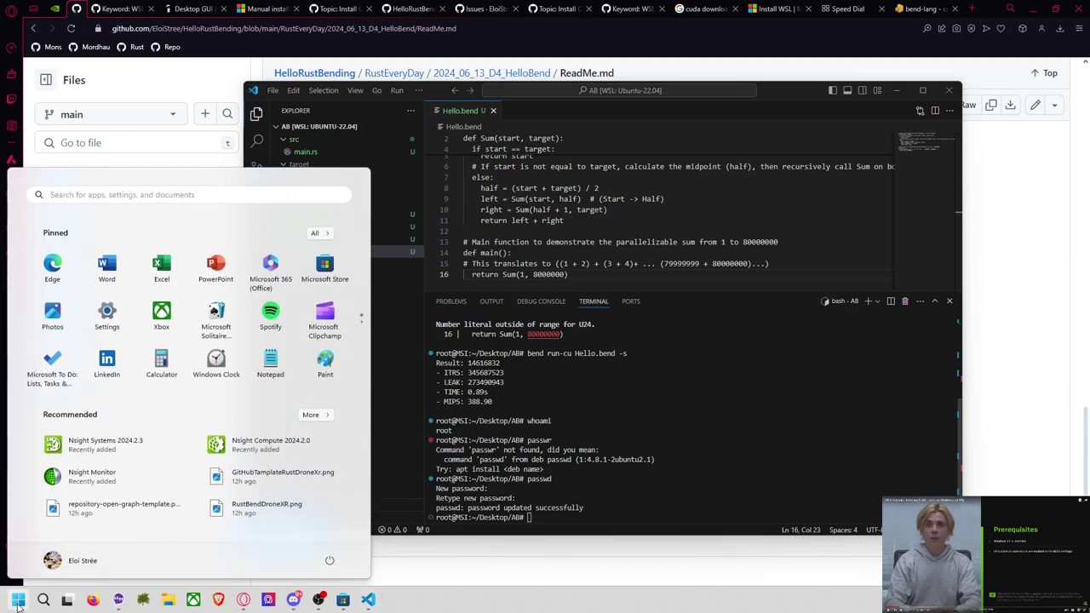
{"action": "type", "text": "ubuntu"}
{"action": "key", "text": "Return"}
{"action": "left_click_drag", "start_coordinate": [256, 39], "coordinate": [361, 183]}
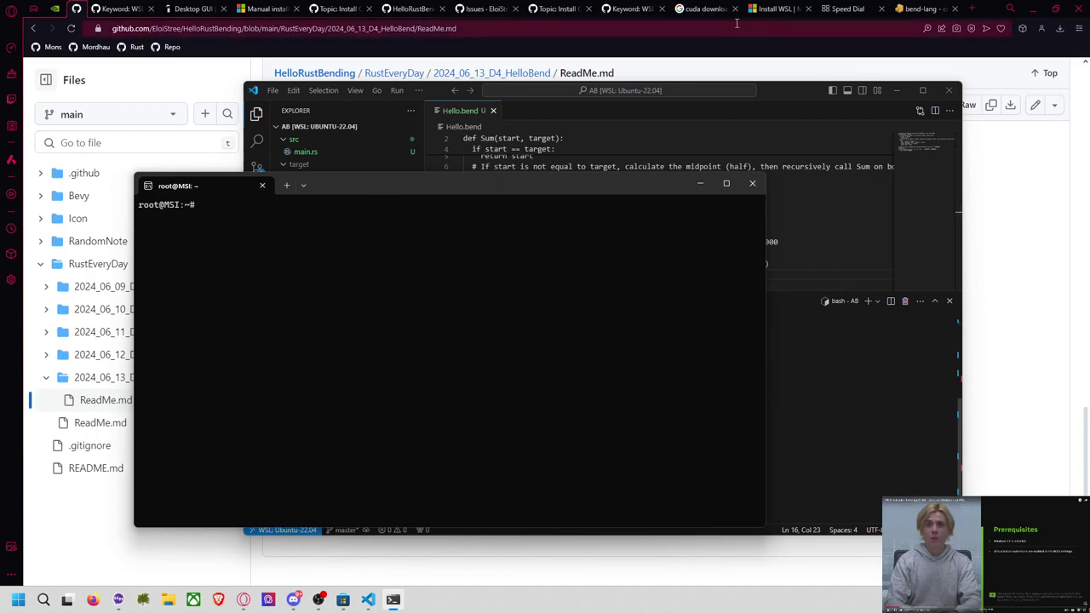
Switch to the CUDA Toolkit 12.5 downloads page and review the Linux, x86_64, WSL-Ubuntu 2.0 and runfile (local) selections.
{"action": "left_click", "coordinate": [704, 9]}
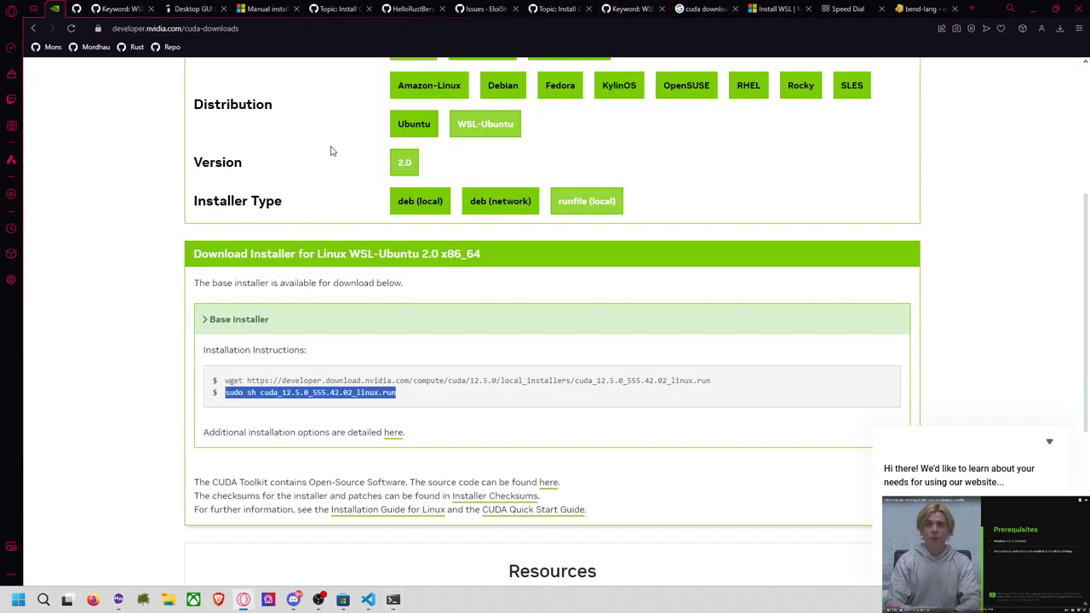
{"action": "scroll", "coordinate": [383, 186], "scroll_direction": "up", "scroll_amount": 3}
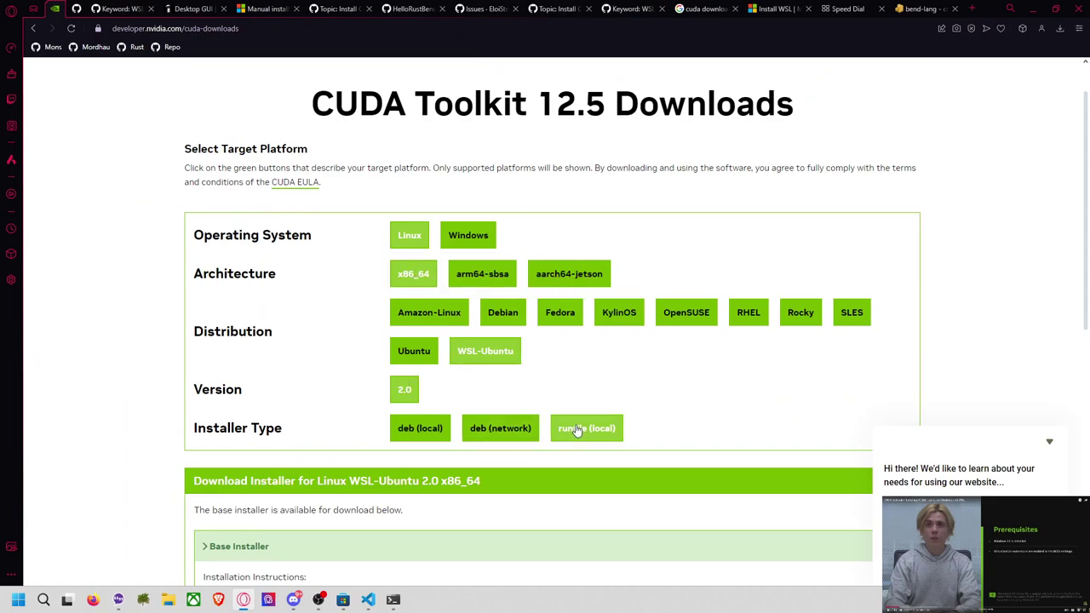
{"action": "scroll", "coordinate": [579, 417], "scroll_direction": "down", "scroll_amount": 2}
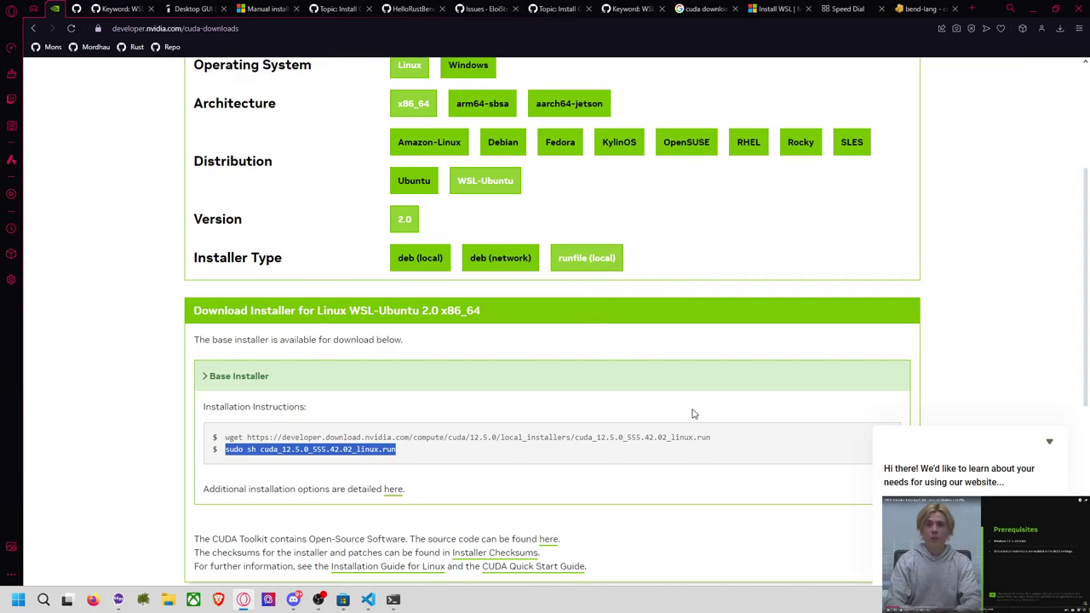
Copy the wget command for cuda_12.5.0_555.42.02_linux.run into the Ubuntu terminal, then close the terminal without executing it.
{"action": "scroll", "coordinate": [694, 414], "scroll_direction": "down", "scroll_amount": 1}
{"action": "left_click", "coordinate": [714, 390]}
{"action": "left_click_drag", "start_coordinate": [694, 381], "coordinate": [225, 386]}
{"action": "key", "text": "ctrl+c"}
{"action": "key", "text": "alt+Tab"}
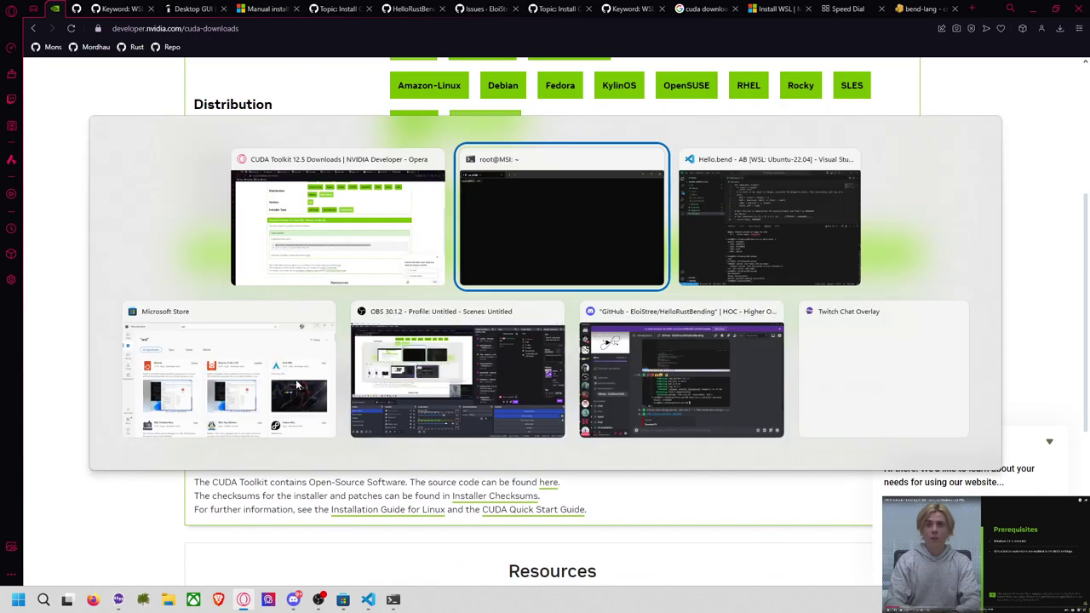
{"action": "key", "text": "ctrl+v"}
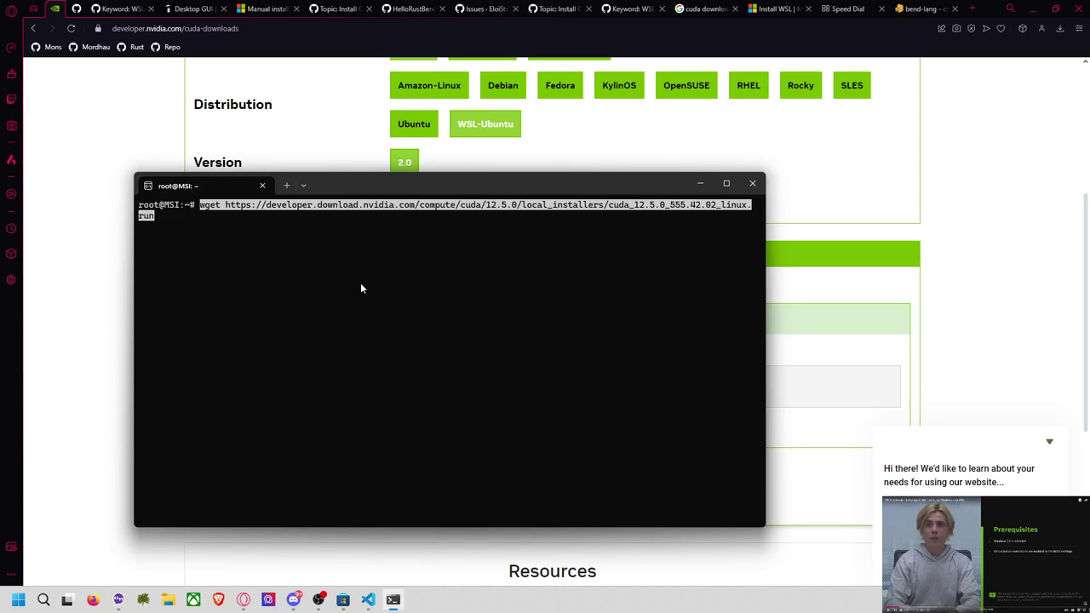
{"action": "key", "text": "Home"}
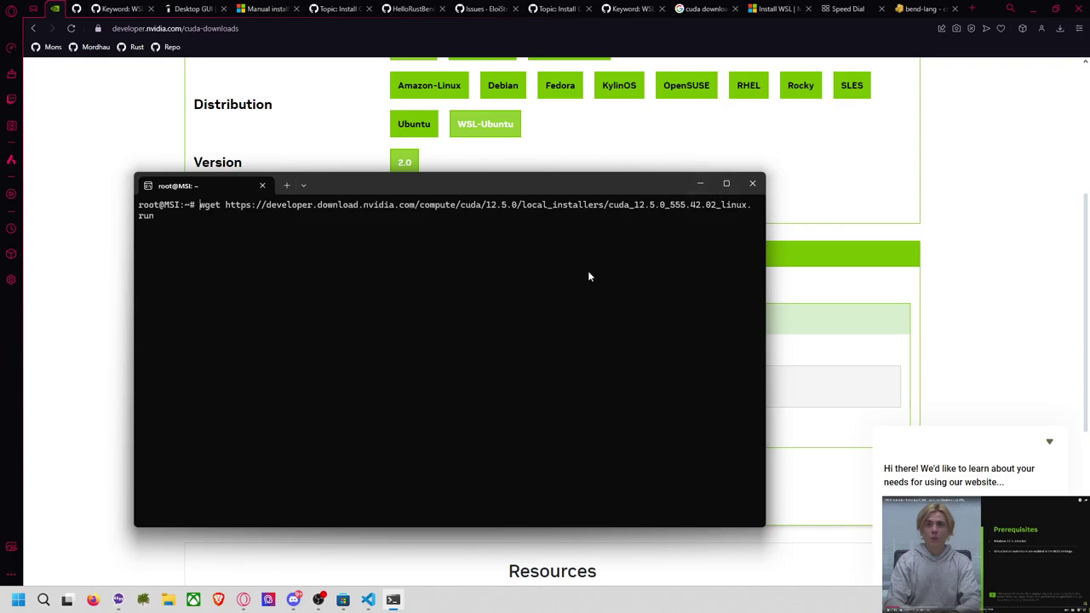
{"action": "left_click", "coordinate": [753, 183]}
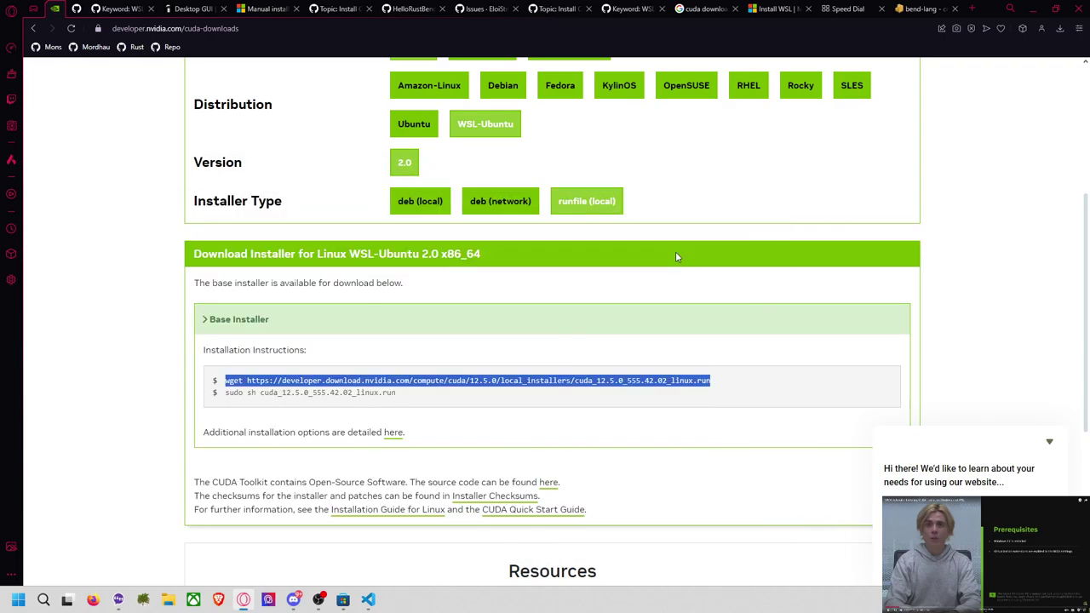
Launch a new Ubuntu terminal and copy the command sudo sh cuda_12.5.0_555.42.02_linux.run into its prompt without executing it.
{"action": "left_click", "coordinate": [19, 604]}
{"action": "type", "text": "ubuntu"}
{"action": "key", "text": "Return"}
{"action": "left_click", "coordinate": [818, 318]}
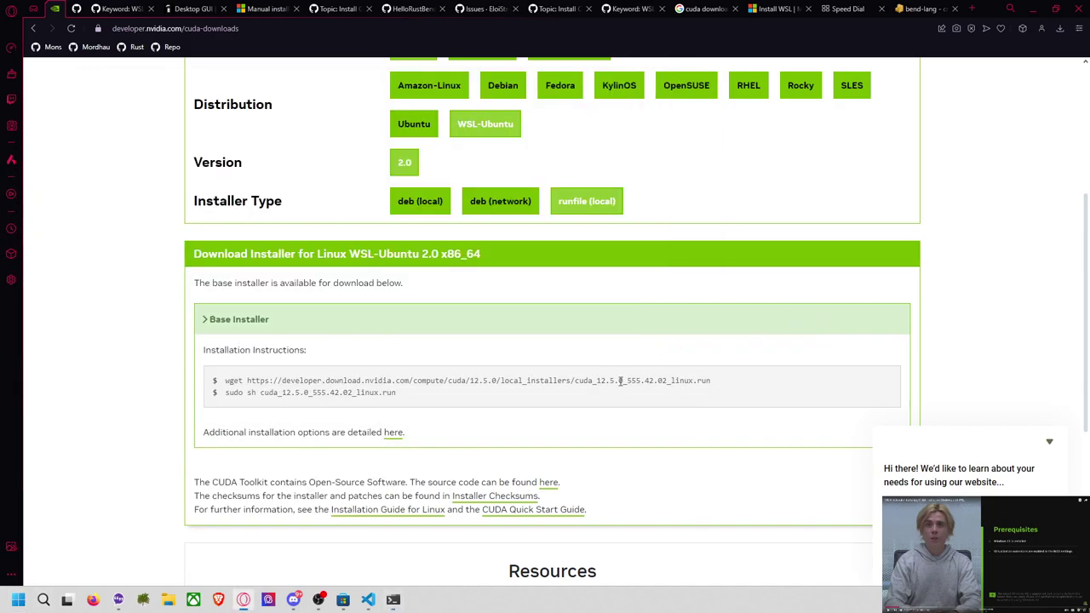
{"action": "left_click_drag", "start_coordinate": [403, 398], "coordinate": [225, 396]}
{"action": "key", "text": "alt+Tab"}
{"action": "type", "text": "sudo sh cuda_12.5.0_555.42.02_linux.run"}
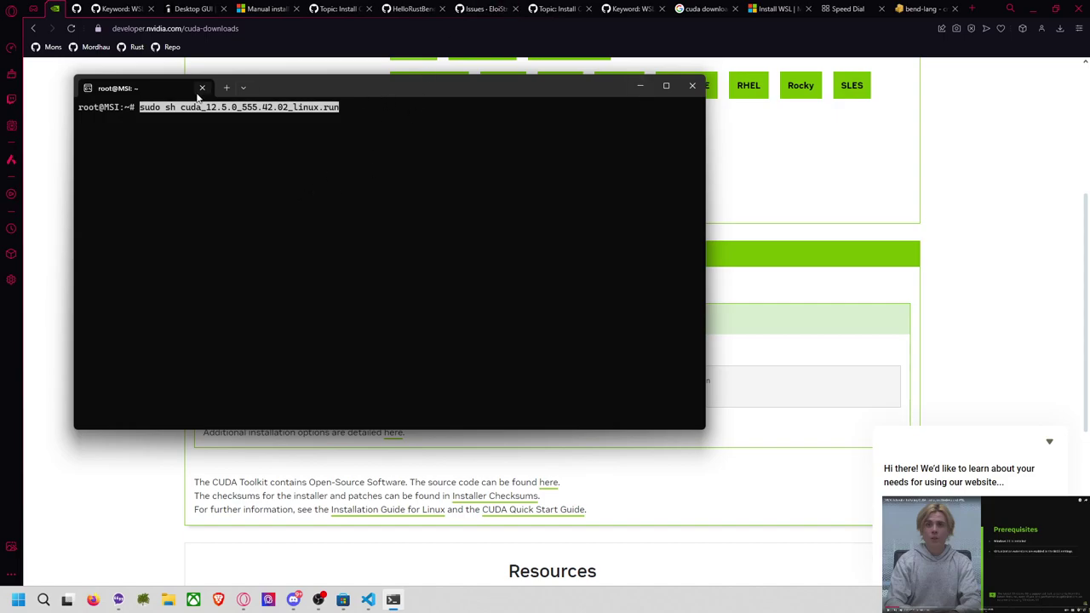
Open the NVIDIA Developer video on installing CUDA Toolkit on Windows and WSL in a new browser tab.
{"action": "key", "text": "alt+Tab"}
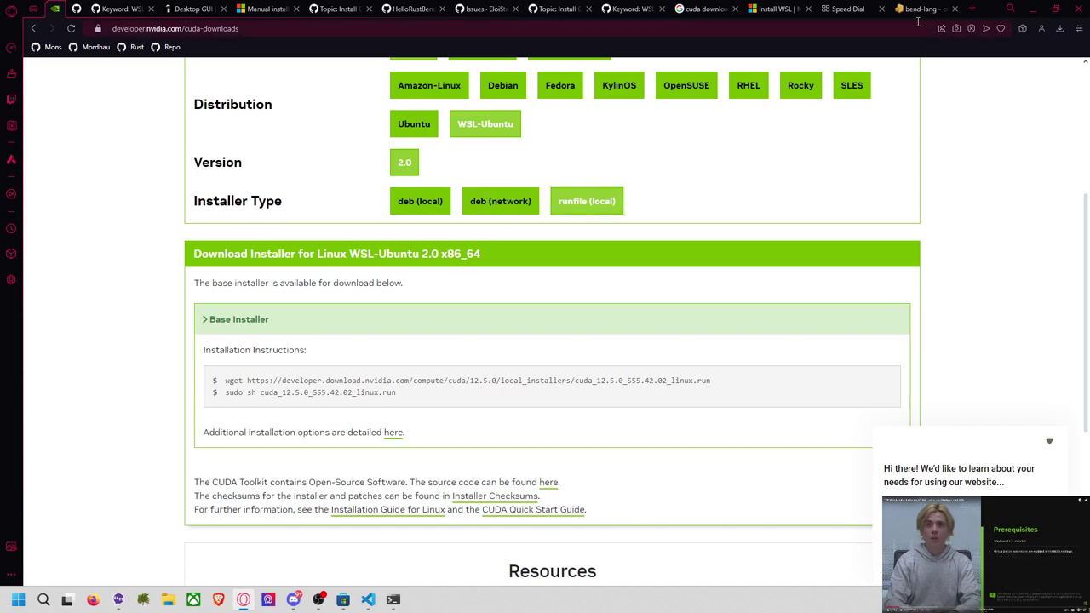
{"action": "left_click", "coordinate": [972, 9]}
{"action": "key", "text": "ctrl+v"}
{"action": "key", "text": "Return"}
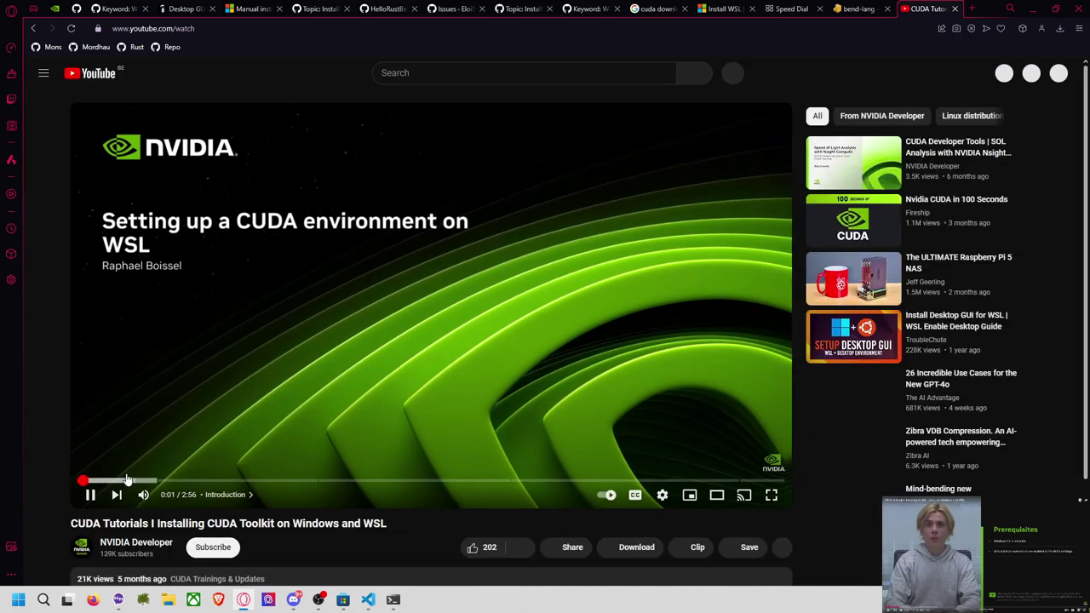
Skim the video from the prerequisites through the NVIDIA display driver installation to the Installing WSL chapter.
{"action": "mouse_move", "coordinate": [120, 481]}
{"action": "left_mouse_down"}
{"action": "mouse_move", "coordinate": [109, 481]}
{"action": "mouse_move", "coordinate": [136, 481]}
{"action": "left_mouse_up"}
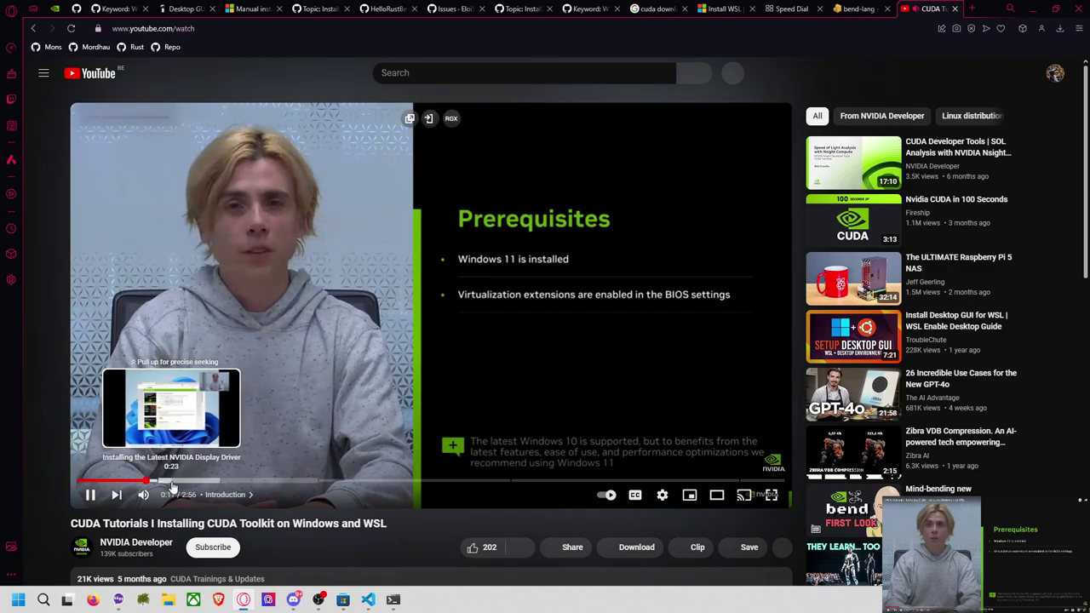
{"action": "left_click", "coordinate": [175, 482]}
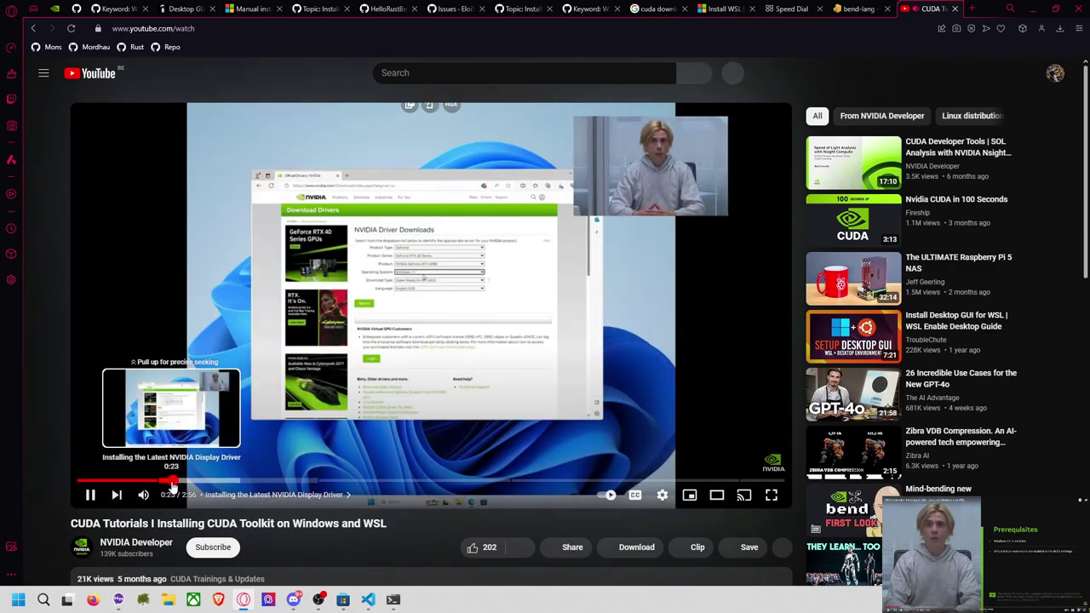
{"action": "left_click_drag", "start_coordinate": [189, 485], "coordinate": [195, 483]}
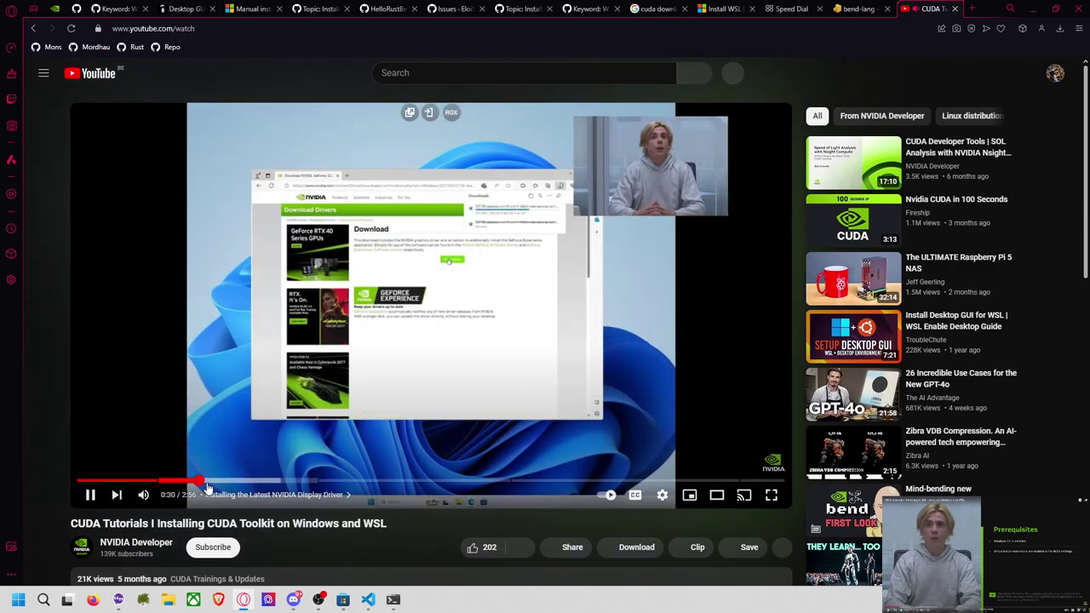
{"action": "left_click", "coordinate": [238, 491]}
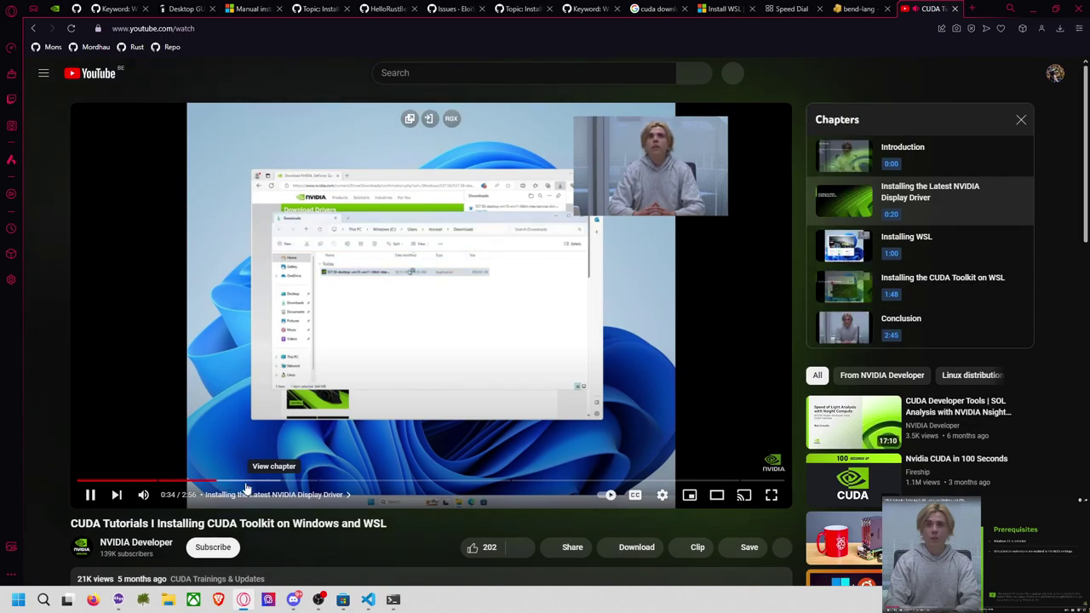
{"action": "left_click_drag", "start_coordinate": [251, 486], "coordinate": [305, 482]}
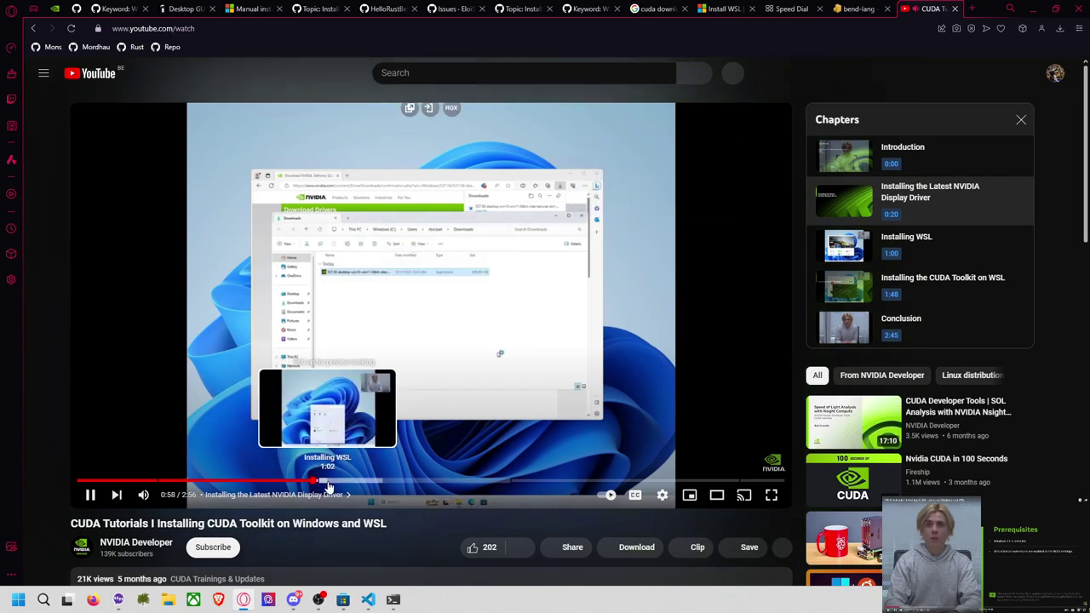
{"action": "left_click", "coordinate": [328, 483]}
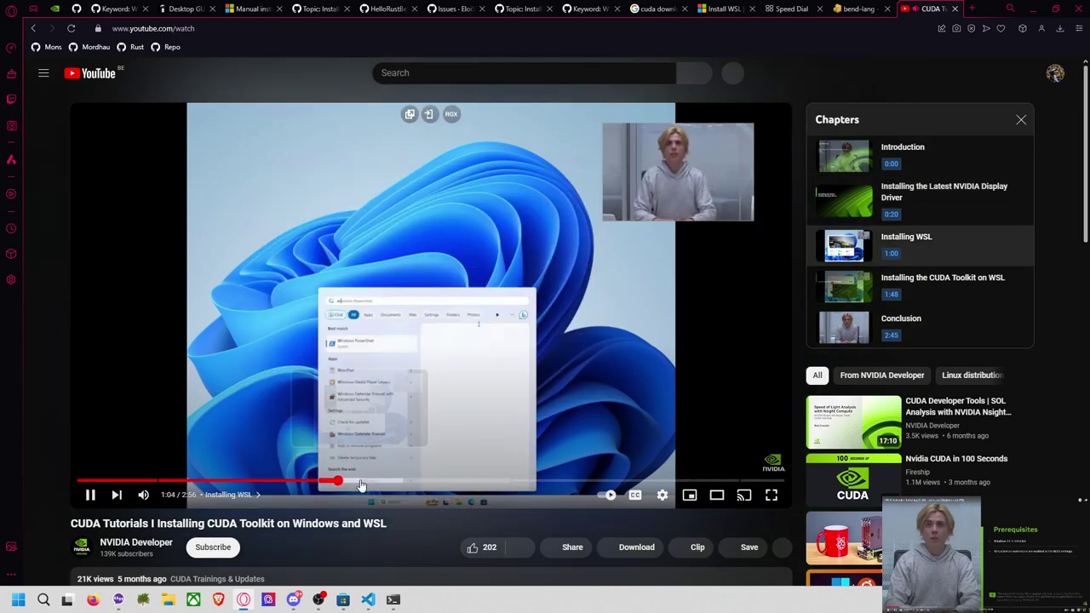
Watch the video full screen, pause at the Windows Subsystem for Linux store page, and search the Microsoft Store for WSL.
{"action": "left_click", "coordinate": [772, 497]}
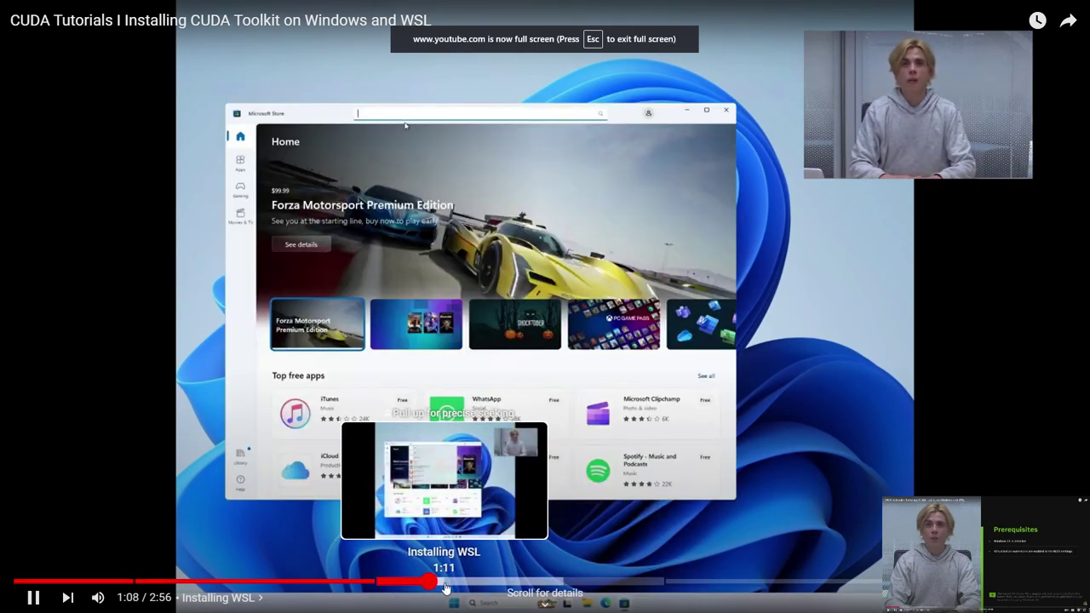
{"action": "left_click", "coordinate": [449, 583]}
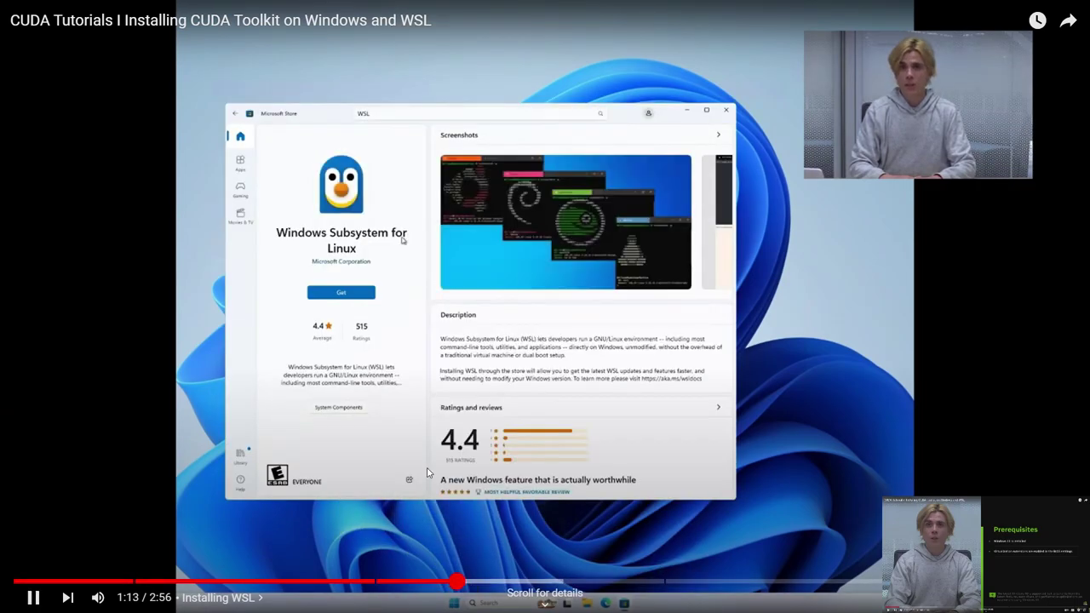
{"action": "key", "text": "space"}
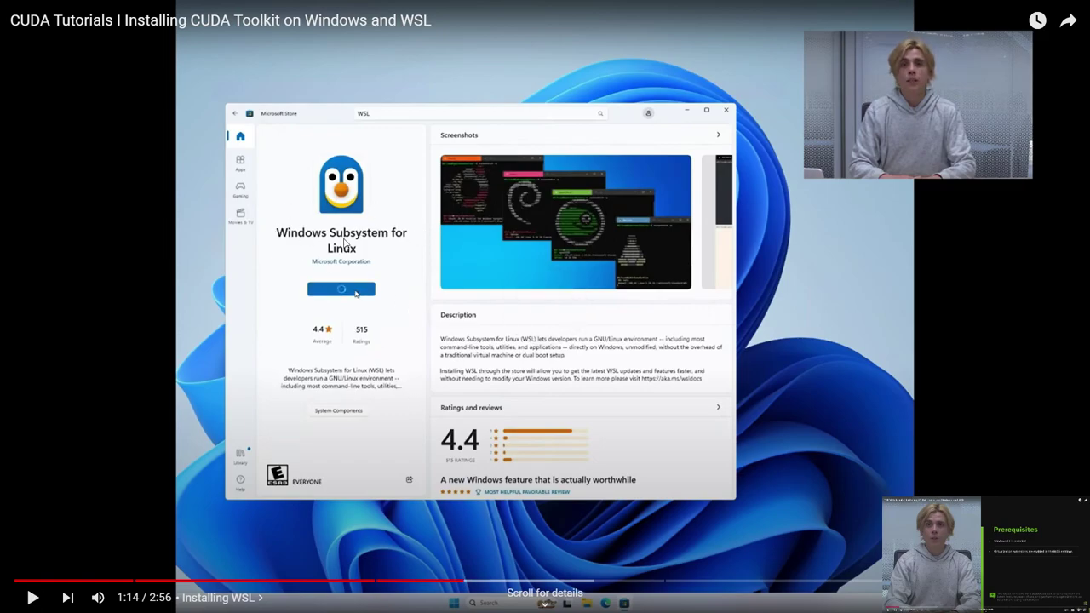
{"action": "key", "text": "space"}
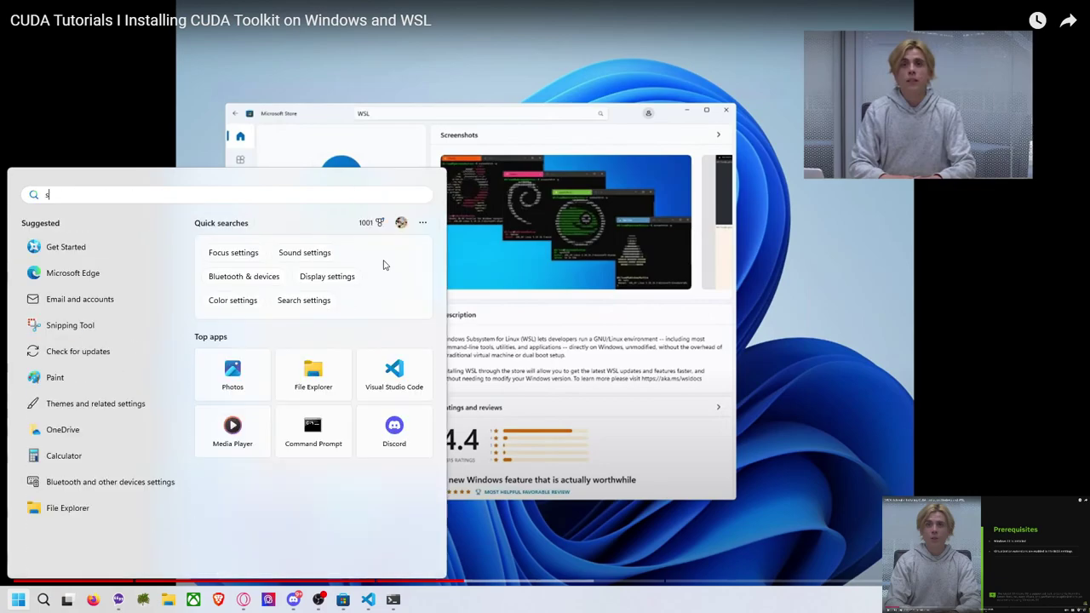
{"action": "key", "text": "space"}
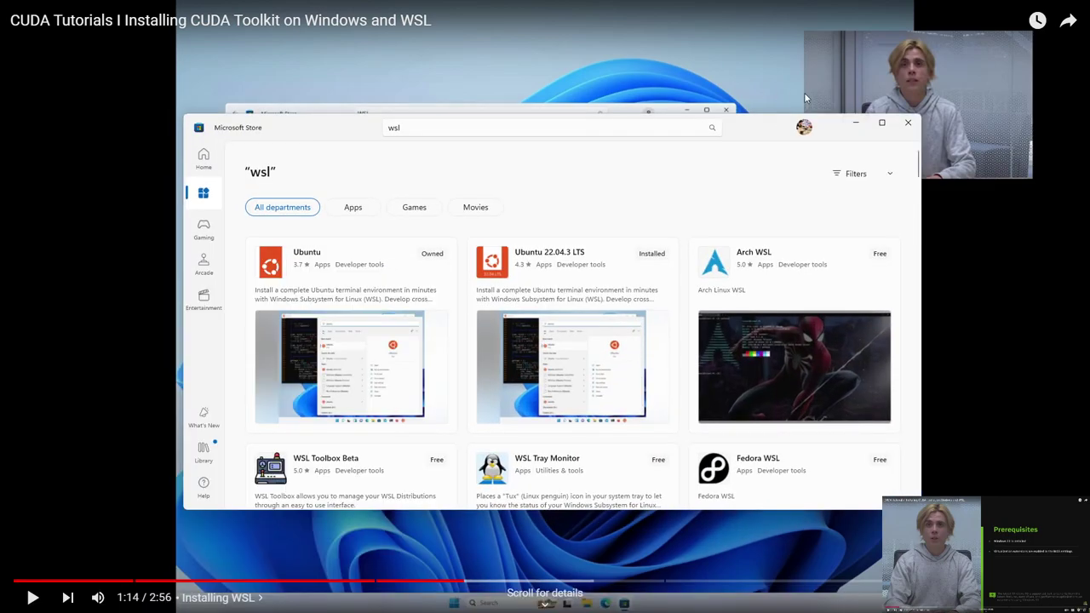
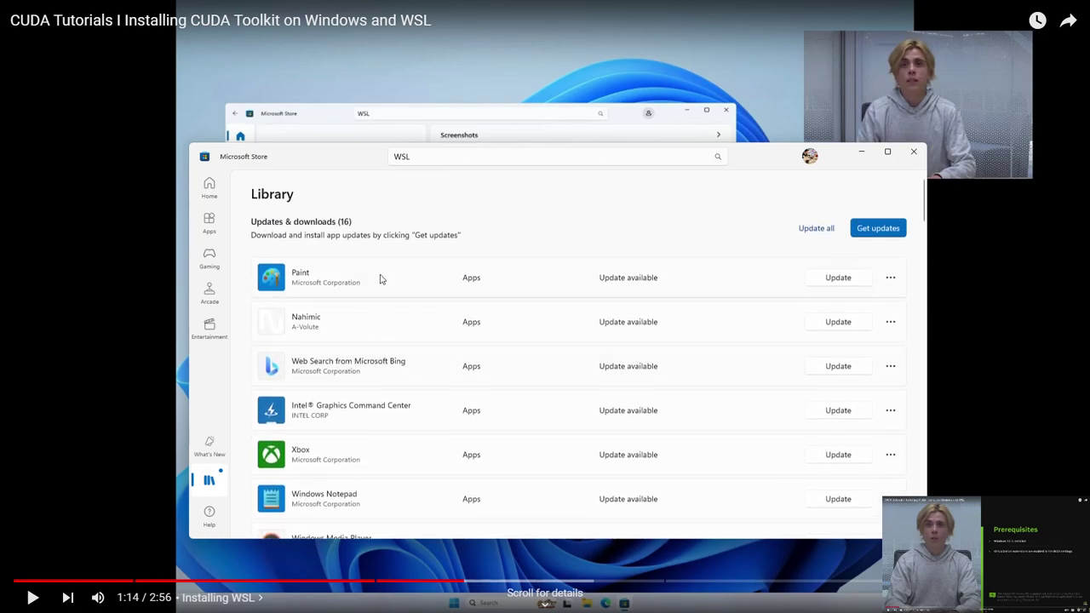
Resume the video and skip through the Ubuntu installation, pausing at the nvidia-smi check in the terminal.
{"action": "key", "text": "space"}
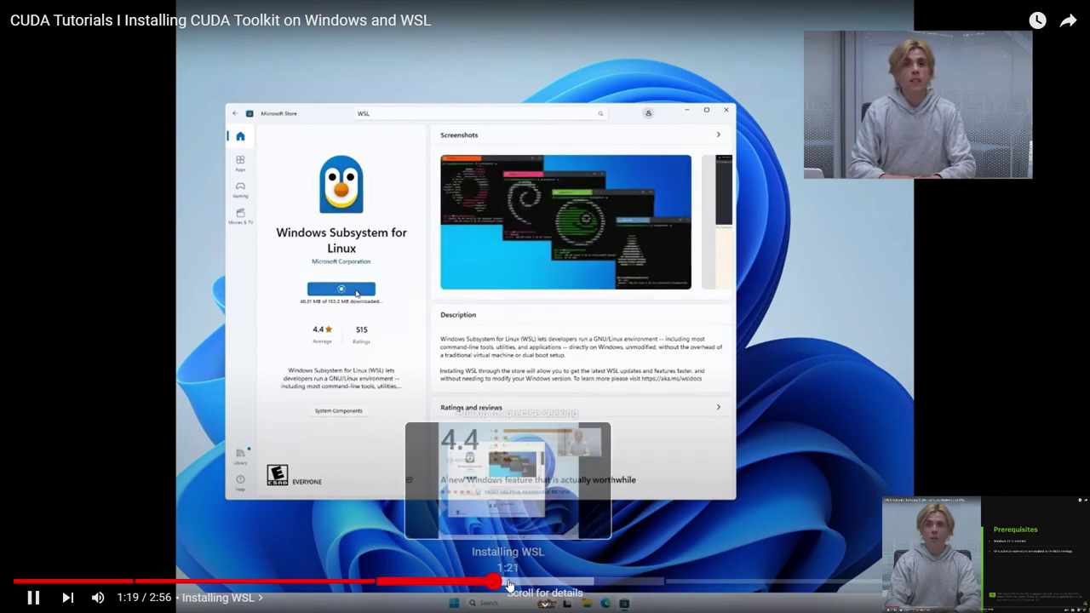
{"action": "left_click", "coordinate": [511, 582]}
{"action": "left_click_drag", "start_coordinate": [543, 586], "coordinate": [590, 586]}
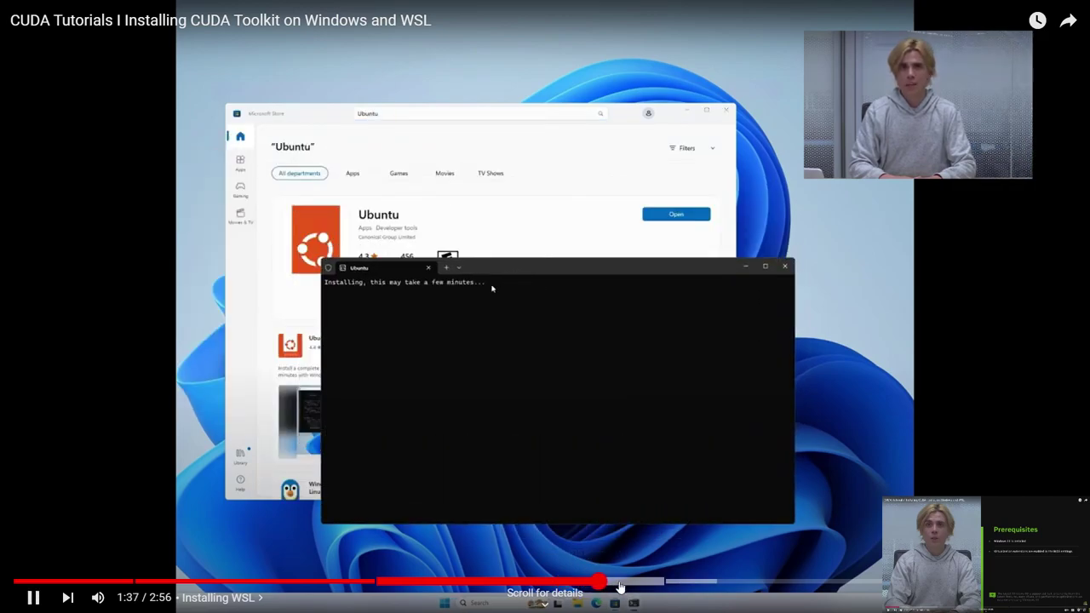
{"action": "mouse_move", "coordinate": [626, 590]}
{"action": "left_mouse_down"}
{"action": "mouse_move", "coordinate": [643, 593]}
{"action": "mouse_move", "coordinate": [618, 586]}
{"action": "mouse_move", "coordinate": [632, 586]}
{"action": "left_mouse_up"}
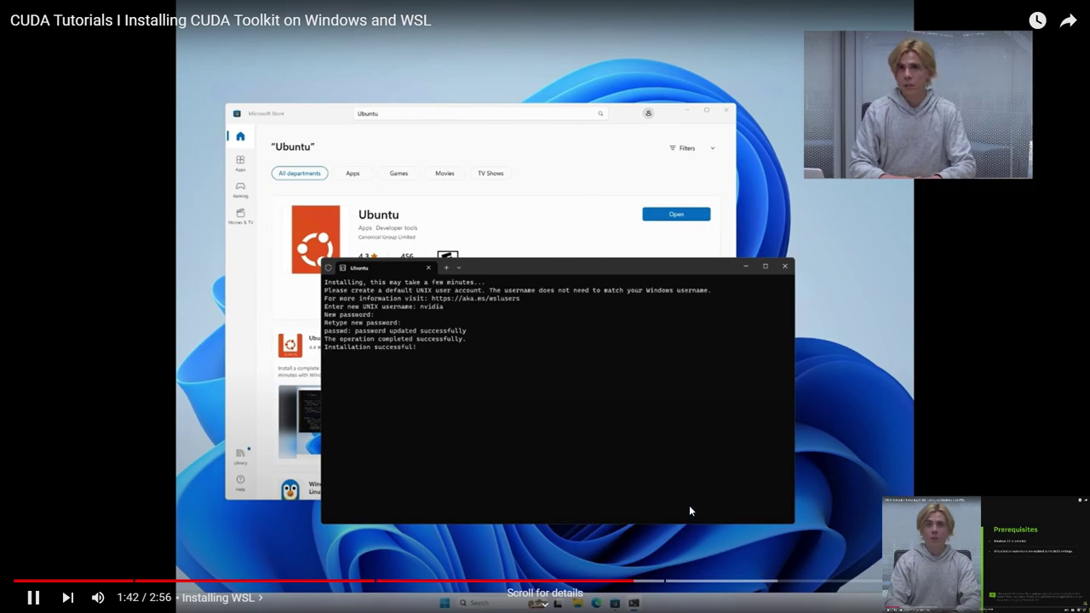
{"action": "left_click", "coordinate": [690, 506]}
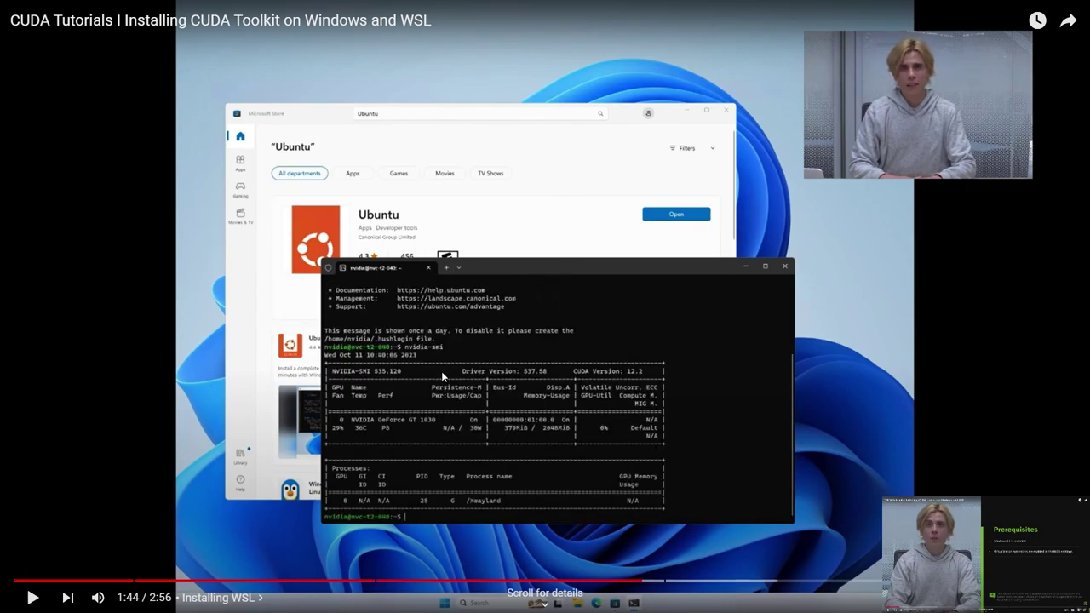
Rewind the video to the creation of the UNIX username and password and pause it there.
{"action": "mouse_move", "coordinate": [587, 586]}
{"action": "left_mouse_down"}
{"action": "mouse_move", "coordinate": [494, 587]}
{"action": "mouse_move", "coordinate": [603, 585]}
{"action": "left_mouse_up"}
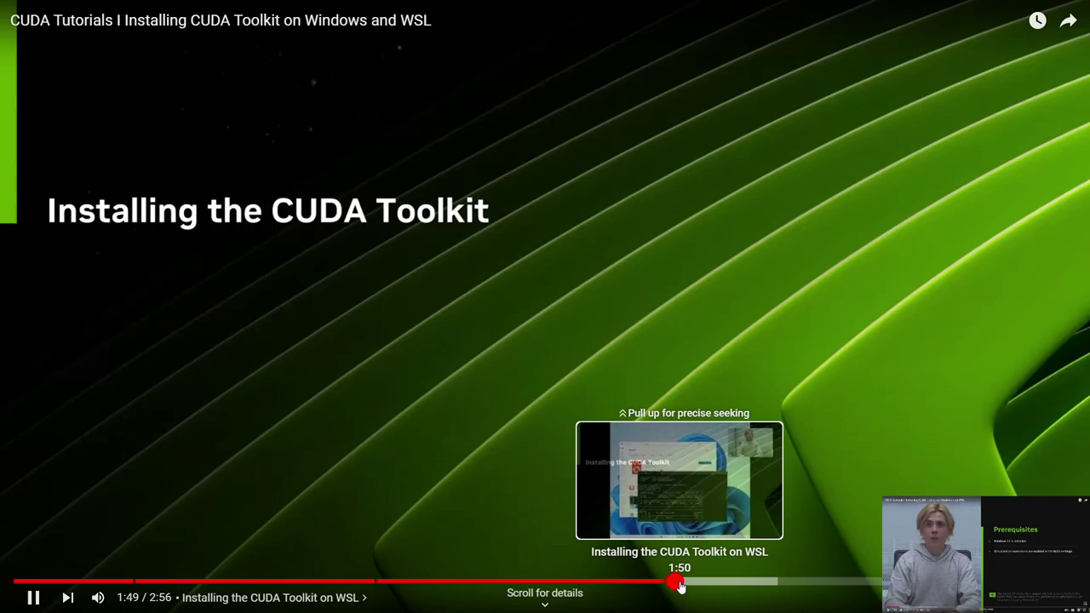
{"action": "left_click_drag", "start_coordinate": [679, 586], "coordinate": [615, 584]}
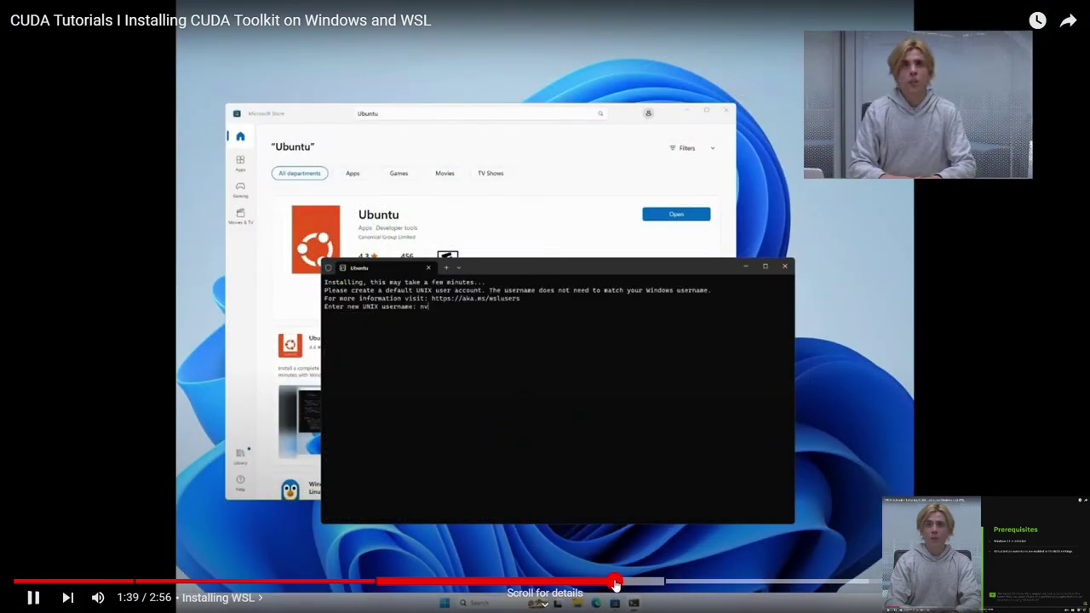
{"action": "left_click", "coordinate": [558, 463]}
Switch to the Ubuntu terminal, run nvidia-smi, and return to the video, leaving full-screen view.
{"action": "key", "text": "alt+Tab"}
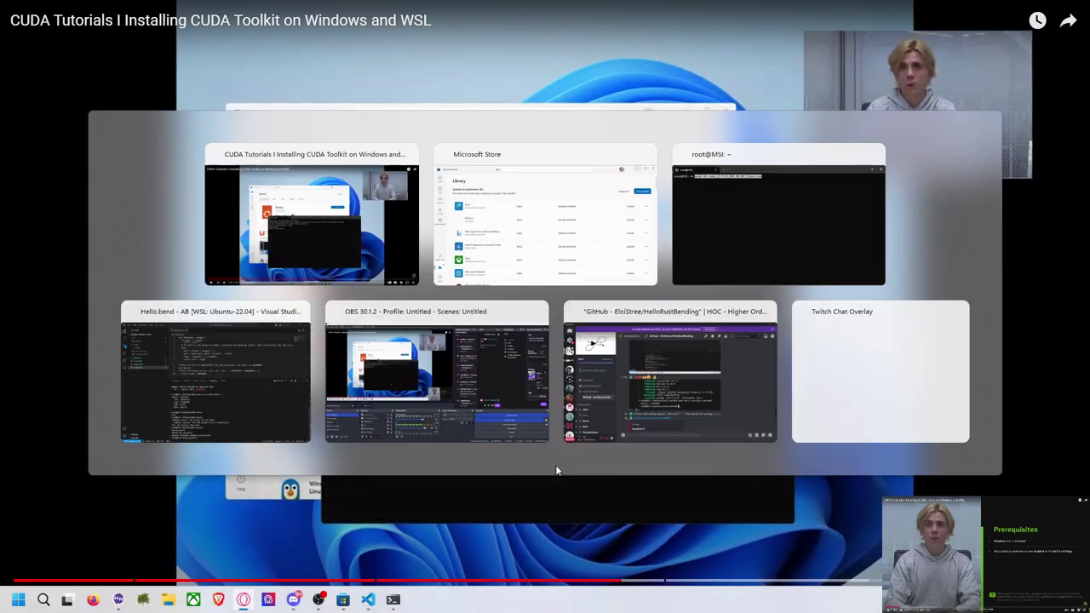
{"action": "key", "text": "alt+Tab"}
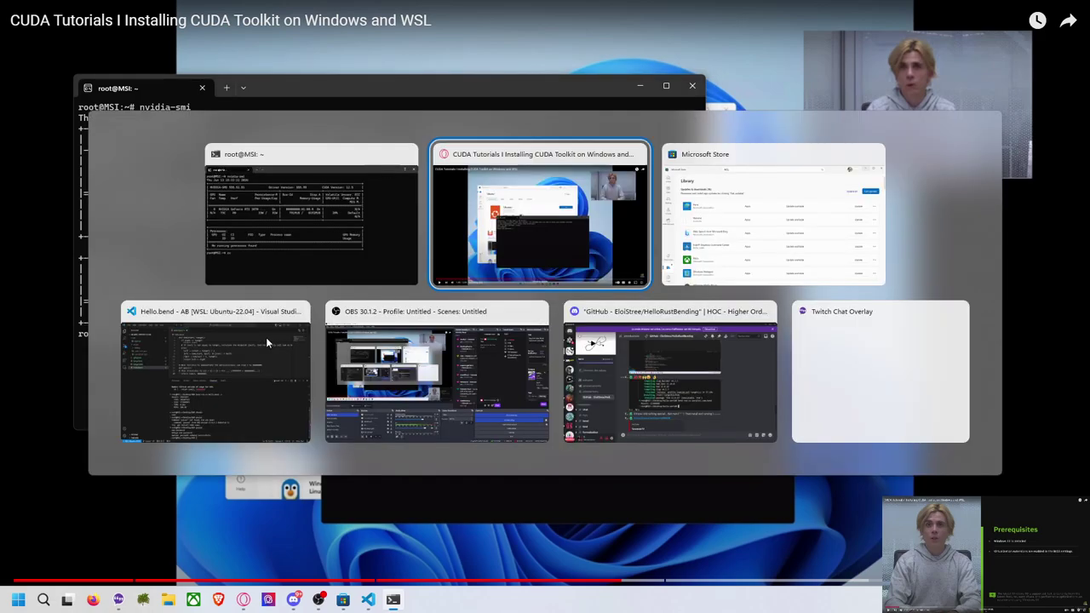
{"action": "key", "text": "Escape"}
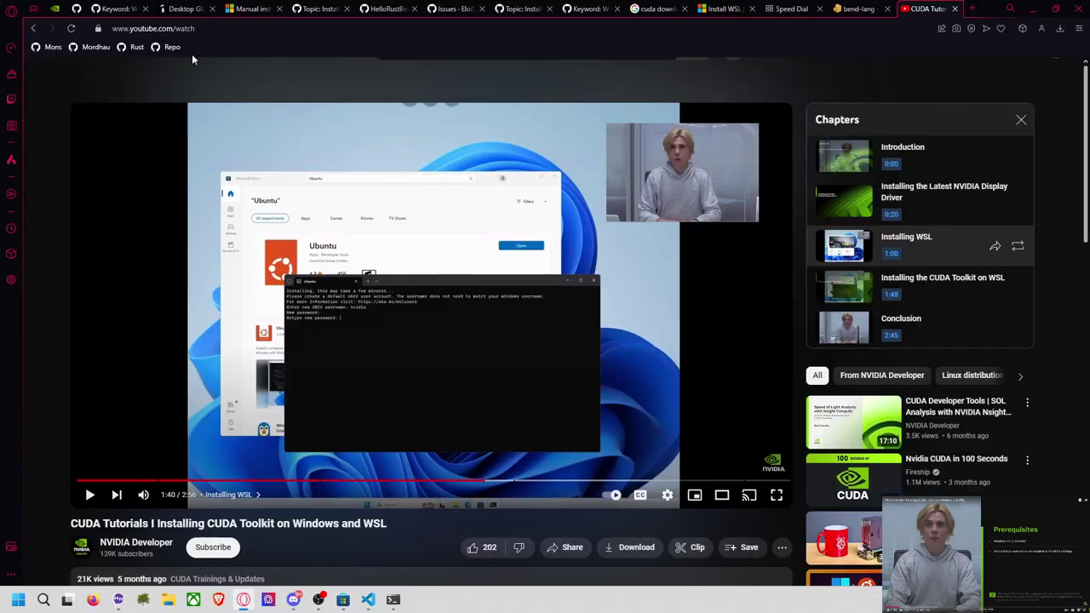
Return to the HelloBend ReadMe on GitHub and open the linked Cude issue #16 in a new tab.
{"action": "left_click", "coordinate": [120, 9]}
{"action": "left_click", "coordinate": [77, 8]}
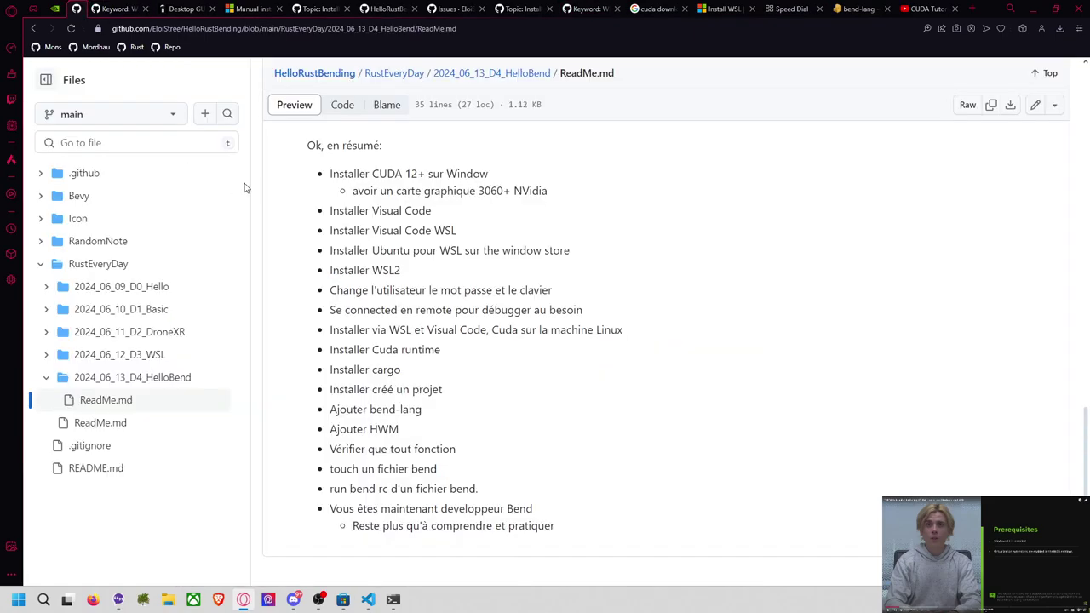
{"action": "scroll", "coordinate": [409, 298], "scroll_direction": "up", "scroll_amount": 3}
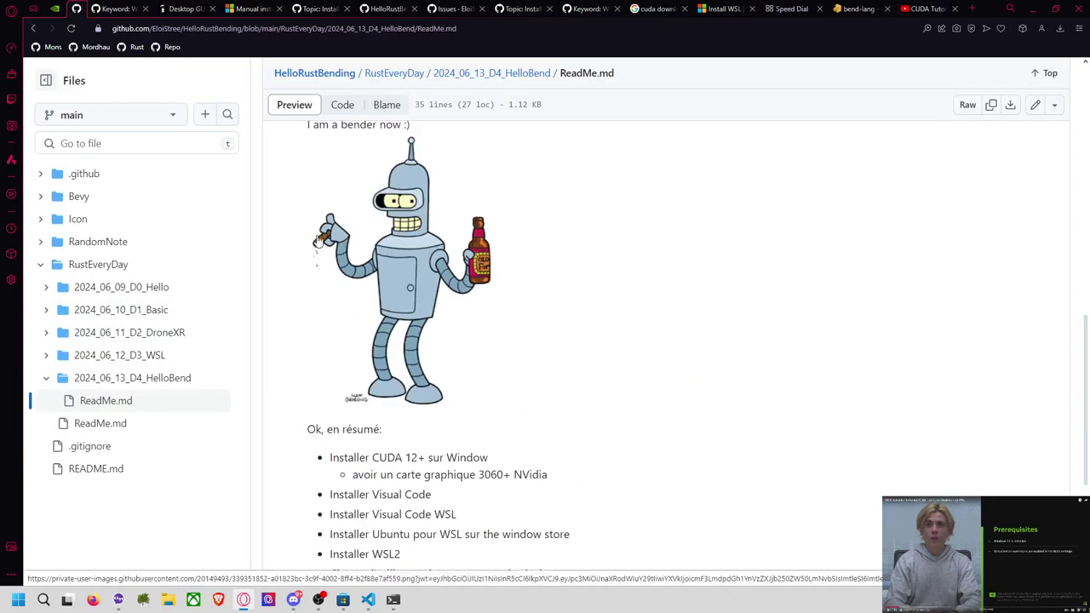
{"action": "scroll", "coordinate": [462, 181], "scroll_direction": "up", "scroll_amount": 3}
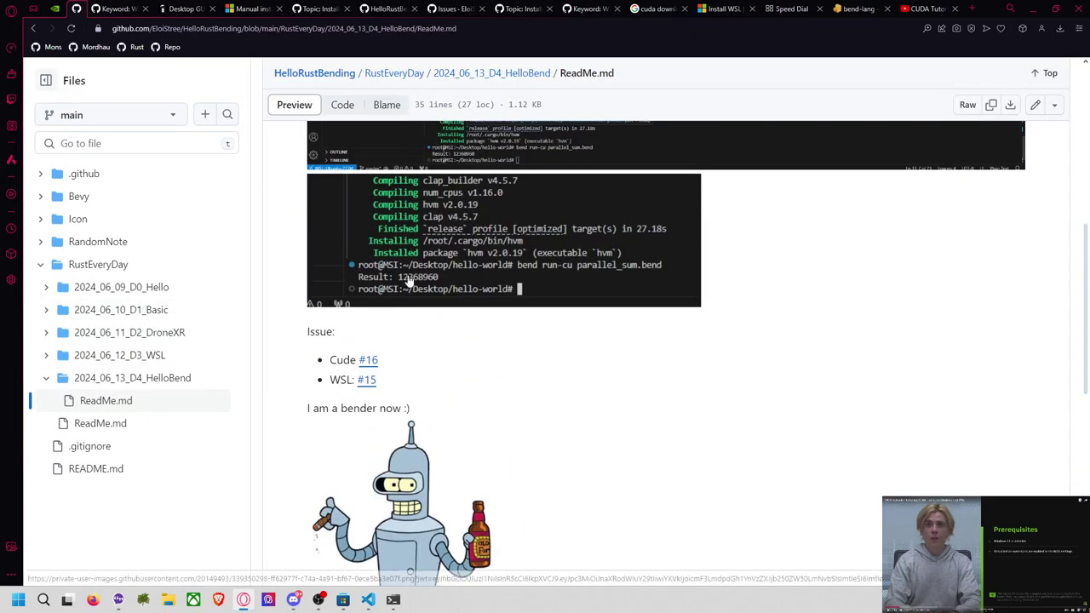
{"action": "left_click", "coordinate": [372, 360]}
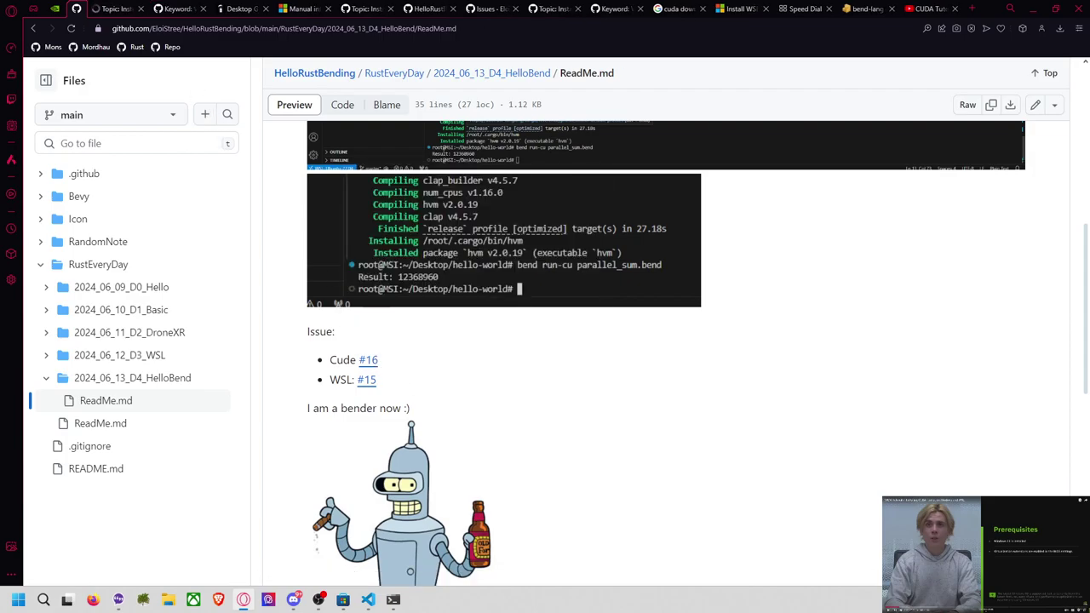
Review the issue comments on checking nvidia-smi and nvcc --version, the installation links and the nvidia-cuda-toolkit command.
{"action": "scroll", "coordinate": [397, 308], "scroll_direction": "down", "scroll_amount": 15}
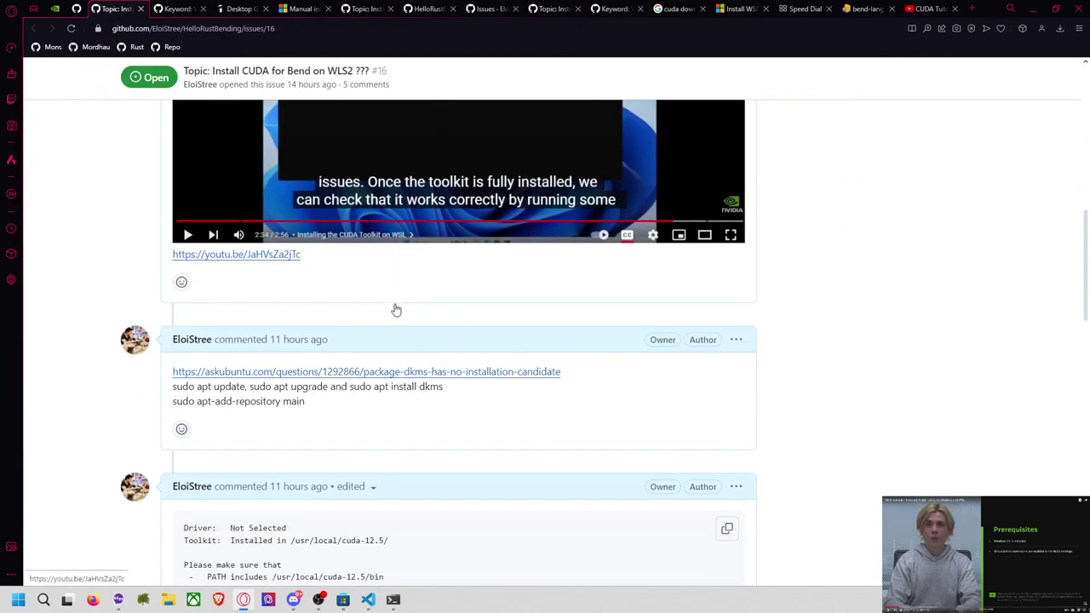
{"action": "scroll", "coordinate": [397, 308], "scroll_direction": "down", "scroll_amount": 10}
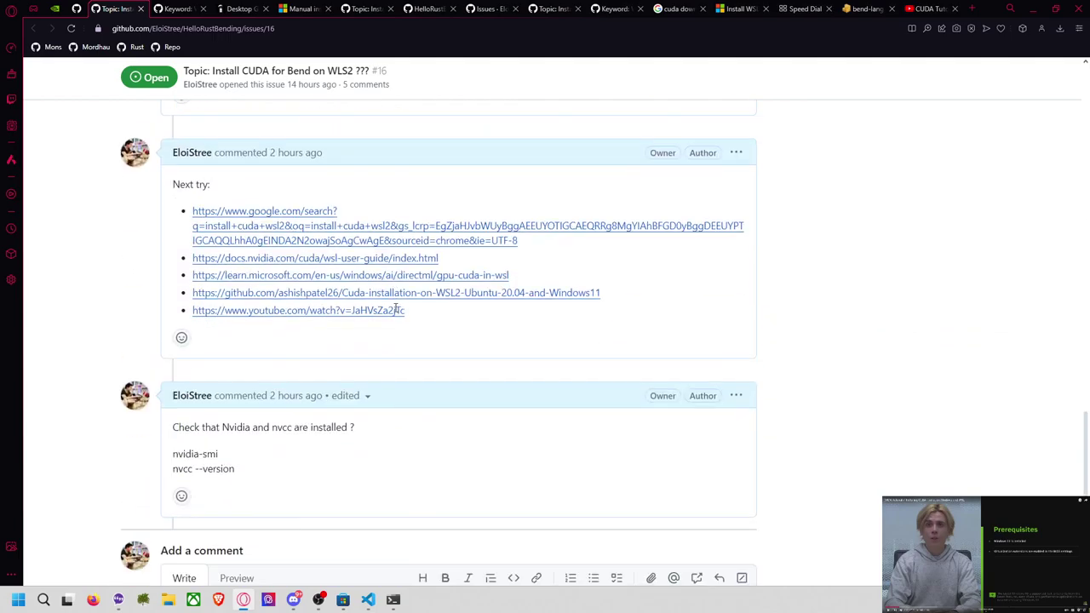
{"action": "double_click", "coordinate": [186, 209]}
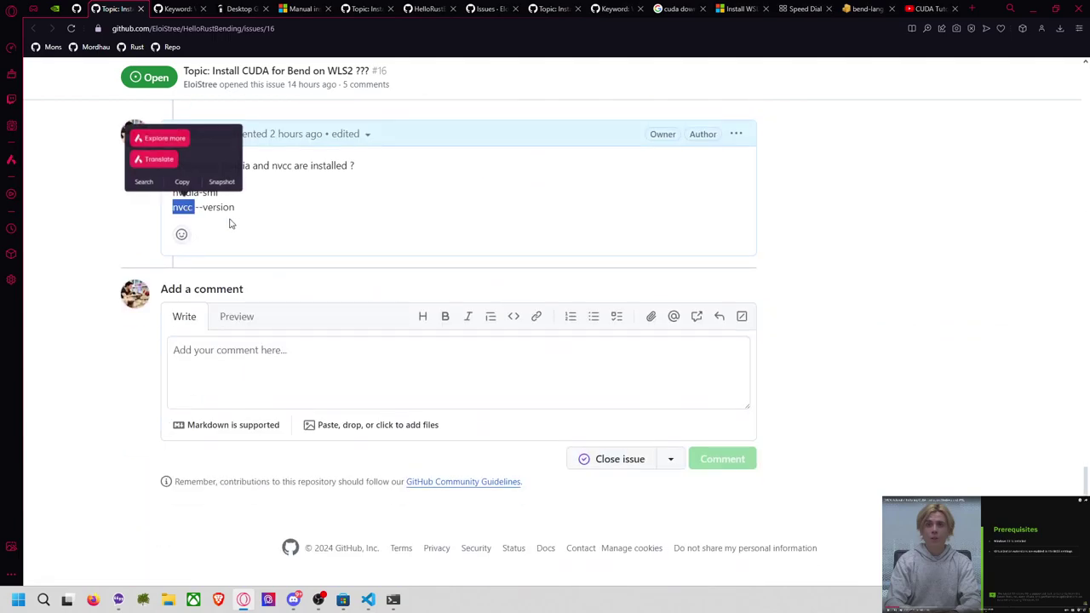
{"action": "scroll", "coordinate": [286, 285], "scroll_direction": "up", "scroll_amount": 1}
{"action": "scroll", "coordinate": [290, 298], "scroll_direction": "up", "scroll_amount": 1}
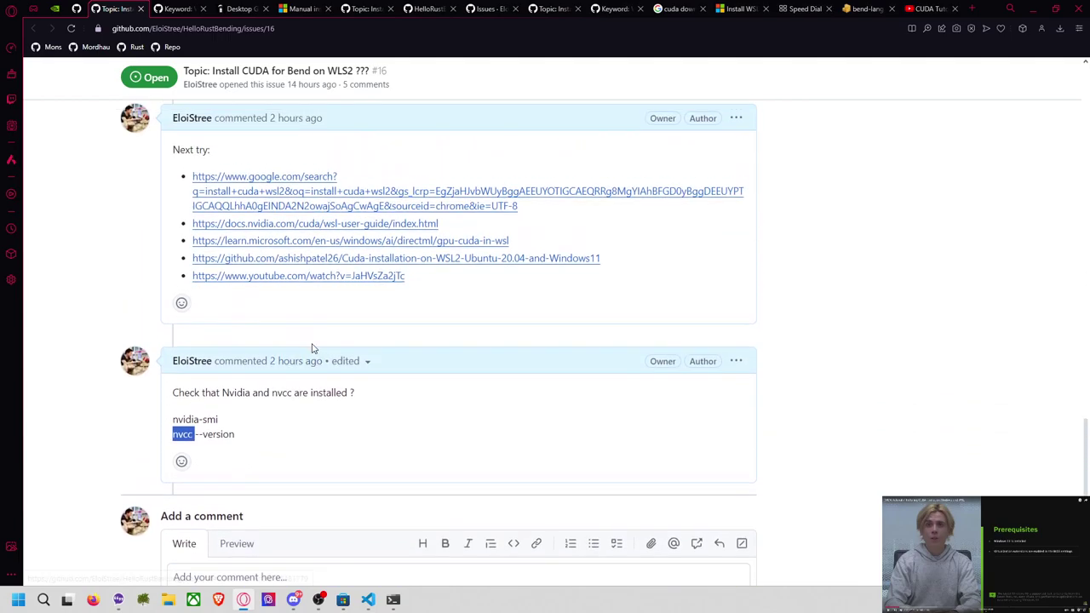
{"action": "scroll", "coordinate": [325, 415], "scroll_direction": "up", "scroll_amount": 1}
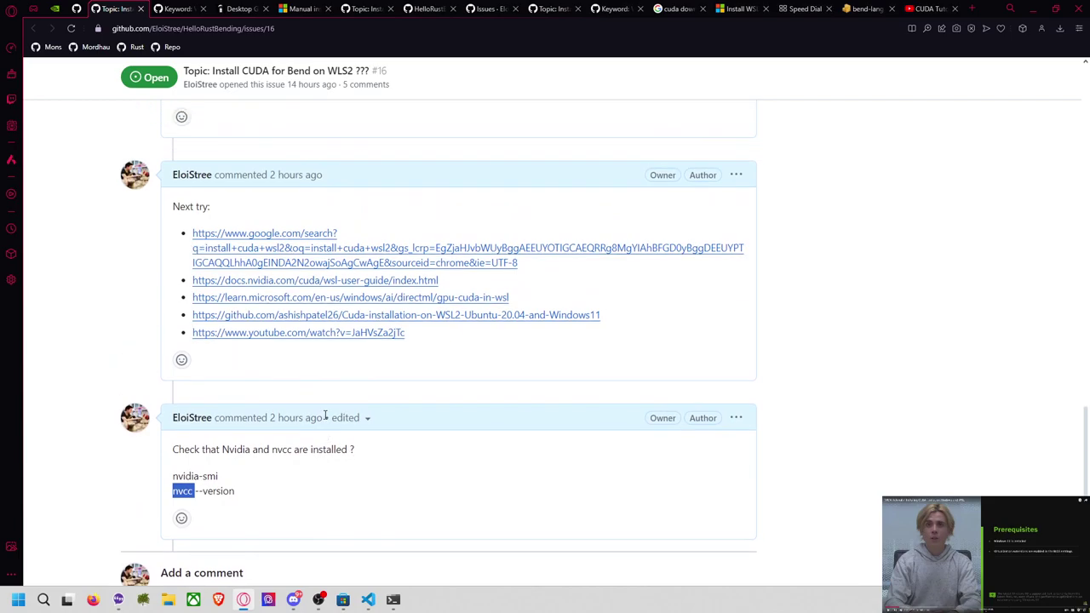
{"action": "scroll", "coordinate": [325, 415], "scroll_direction": "up", "scroll_amount": 3}
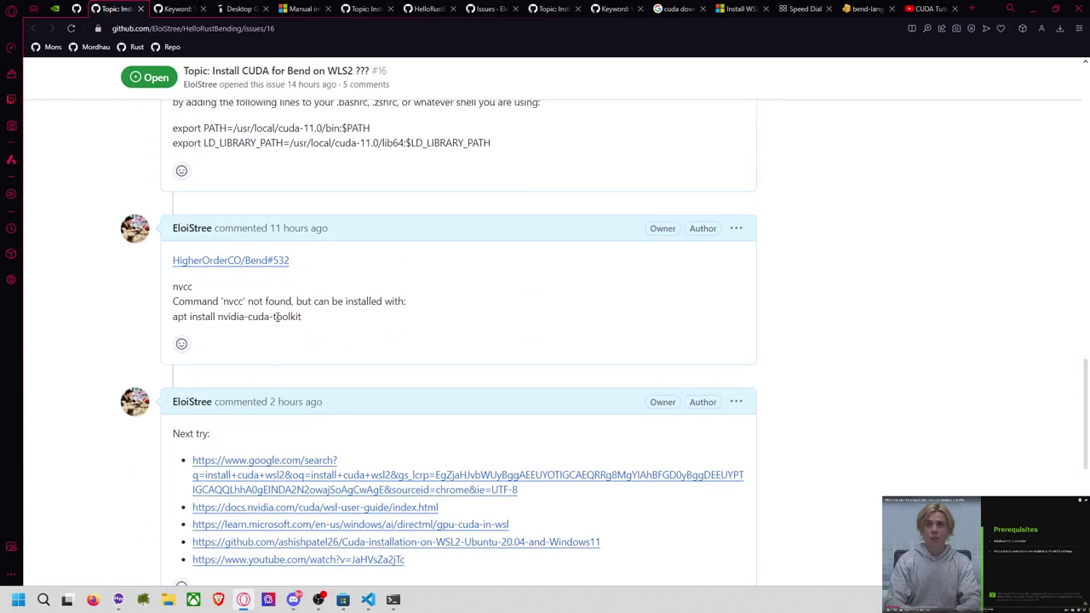
Copy the nvcc --version command from the last issue comment and run it in the Ubuntu terminal.
{"action": "left_click_drag", "start_coordinate": [302, 318], "coordinate": [173, 322]}
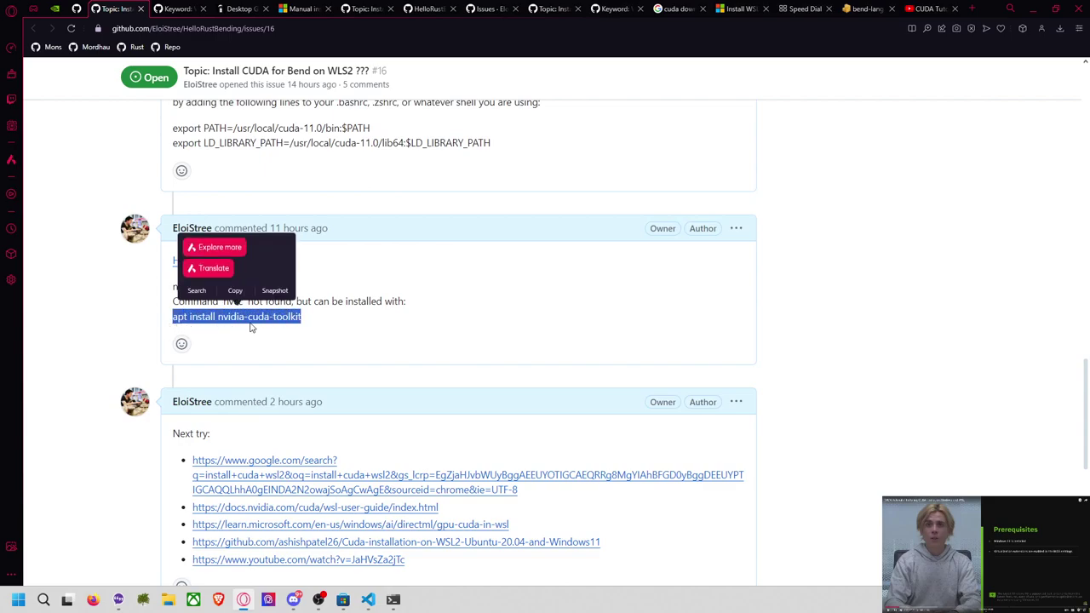
{"action": "scroll", "coordinate": [305, 330], "scroll_direction": "down", "scroll_amount": 3}
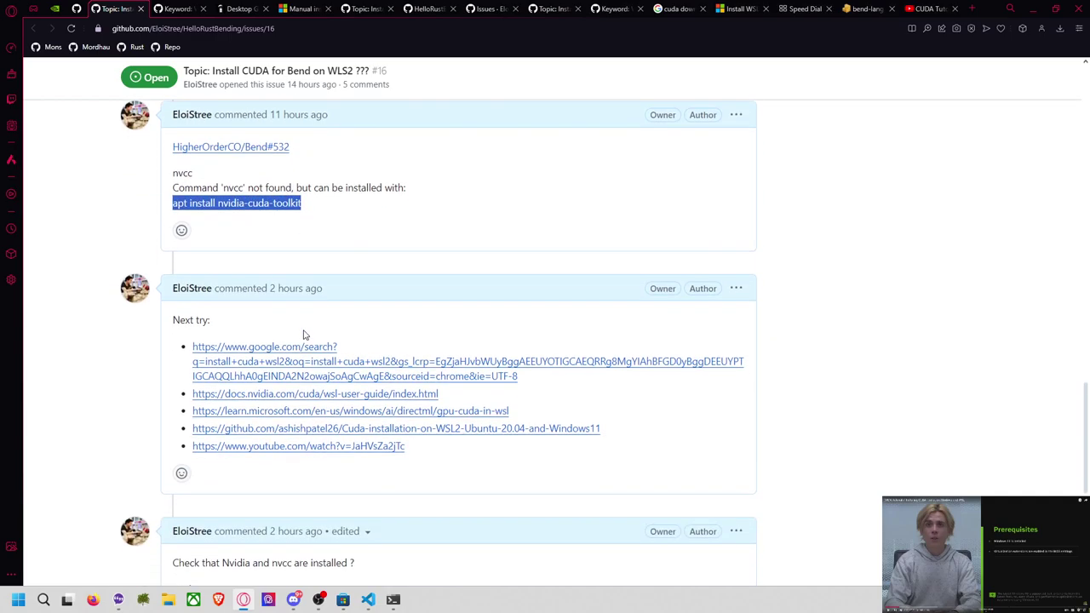
{"action": "left_click_drag", "start_coordinate": [233, 491], "coordinate": [172, 492]}
{"action": "key", "text": "ctrl+c"}
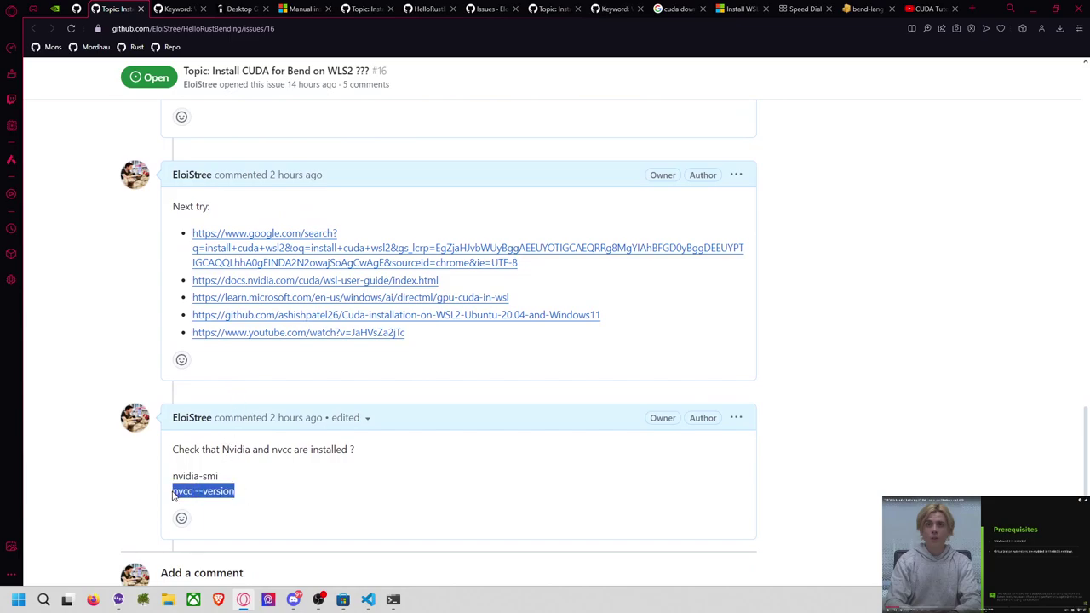
{"action": "scroll", "coordinate": [307, 374], "scroll_direction": "up", "scroll_amount": 2}
{"action": "left_click_drag", "start_coordinate": [322, 267], "coordinate": [181, 260]}
{"action": "scroll", "coordinate": [339, 278], "scroll_direction": "up", "scroll_amount": 2}
{"action": "key", "text": "alt+Tab"}
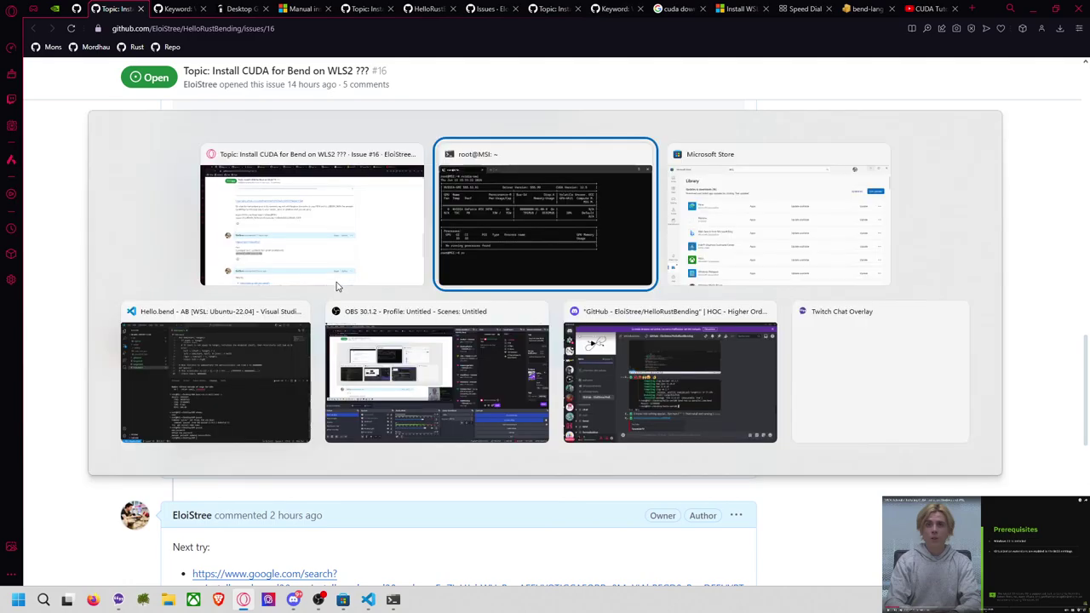
{"action": "key", "text": "ctrl+v"}
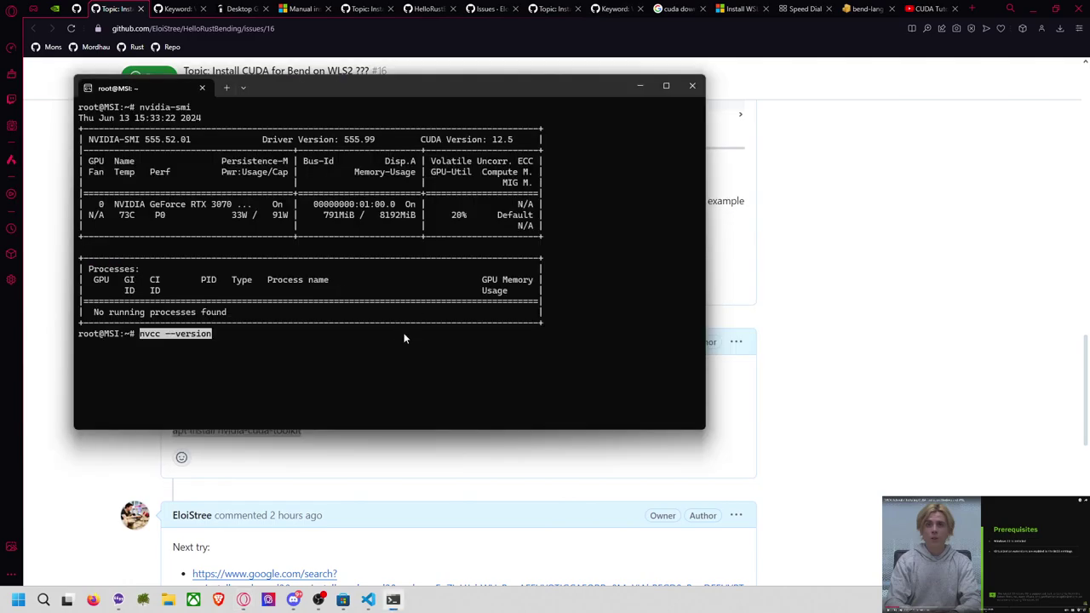
{"action": "key", "text": "Return"}
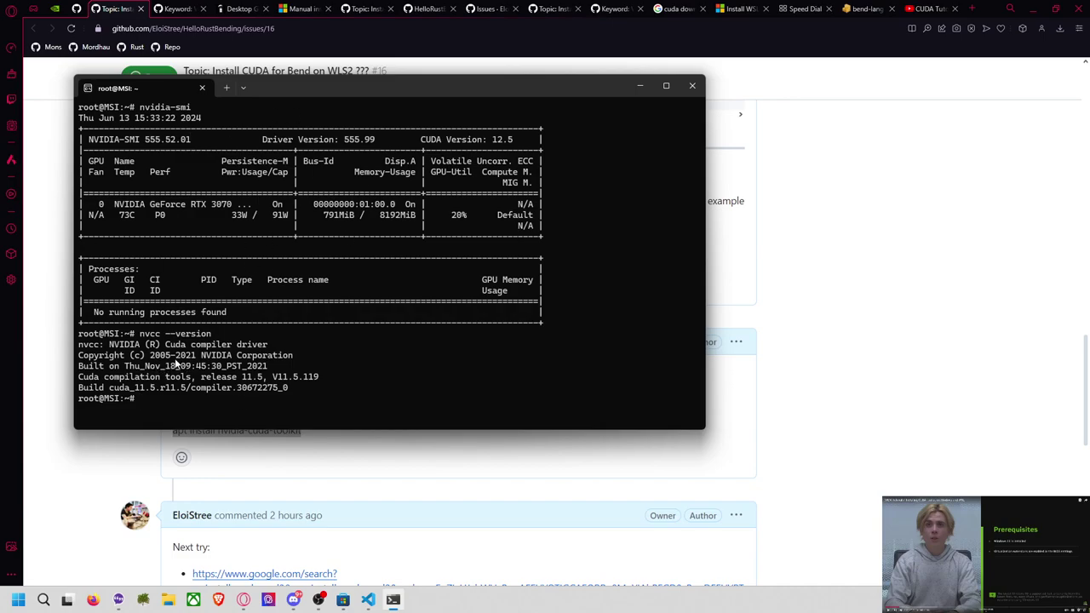
Return to the issue, open its video link, close that duplicate tab and go to the CUDA tutorial already open.
{"action": "key", "text": "alt+Tab"}
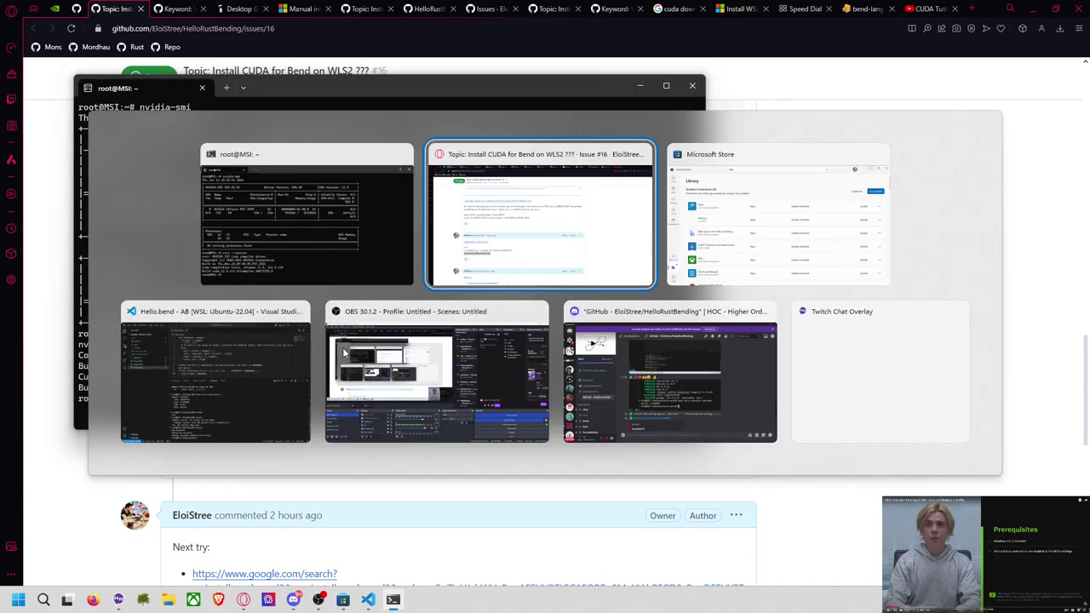
{"action": "key", "text": "alt+Tab"}
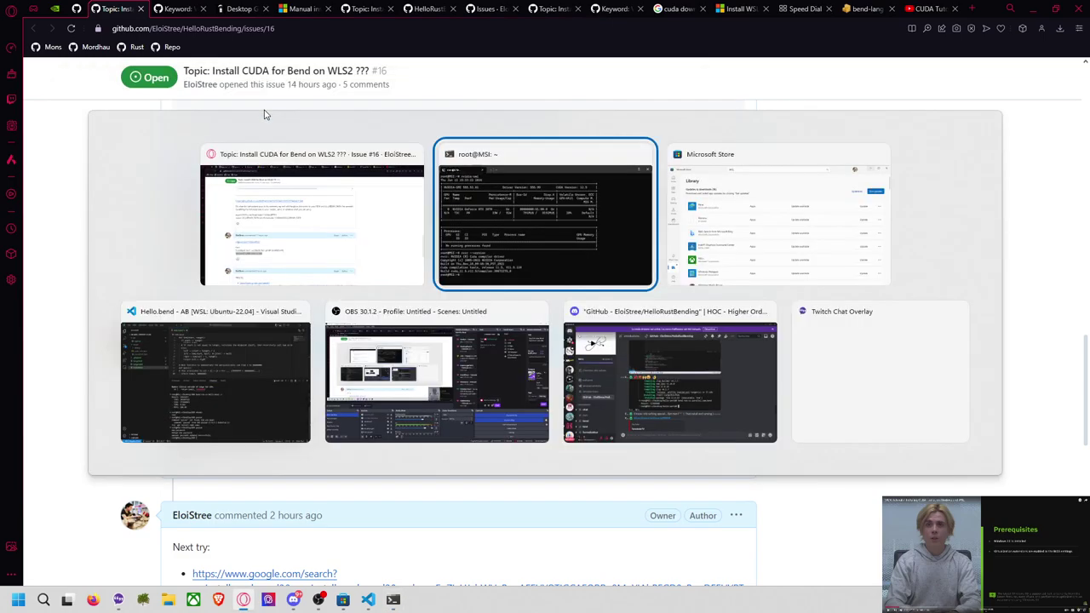
{"action": "key", "text": "alt+Tab"}
{"action": "scroll", "coordinate": [384, 178], "scroll_direction": "up", "scroll_amount": 6}
{"action": "scroll", "coordinate": [384, 180], "scroll_direction": "down", "scroll_amount": 2}
{"action": "left_click", "coordinate": [453, 238]}
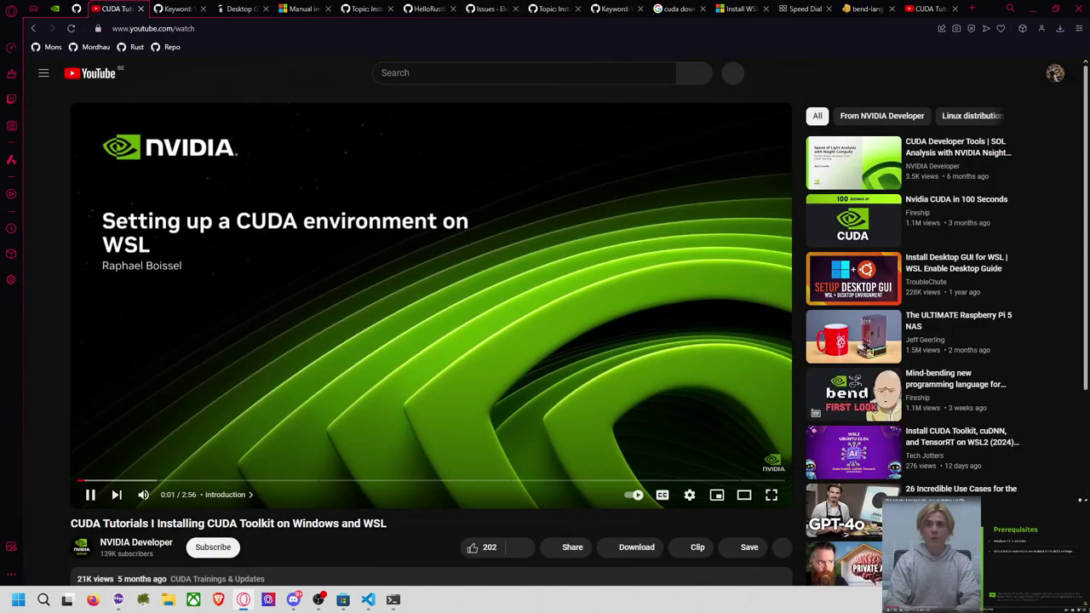
{"action": "left_click", "coordinate": [139, 9]}
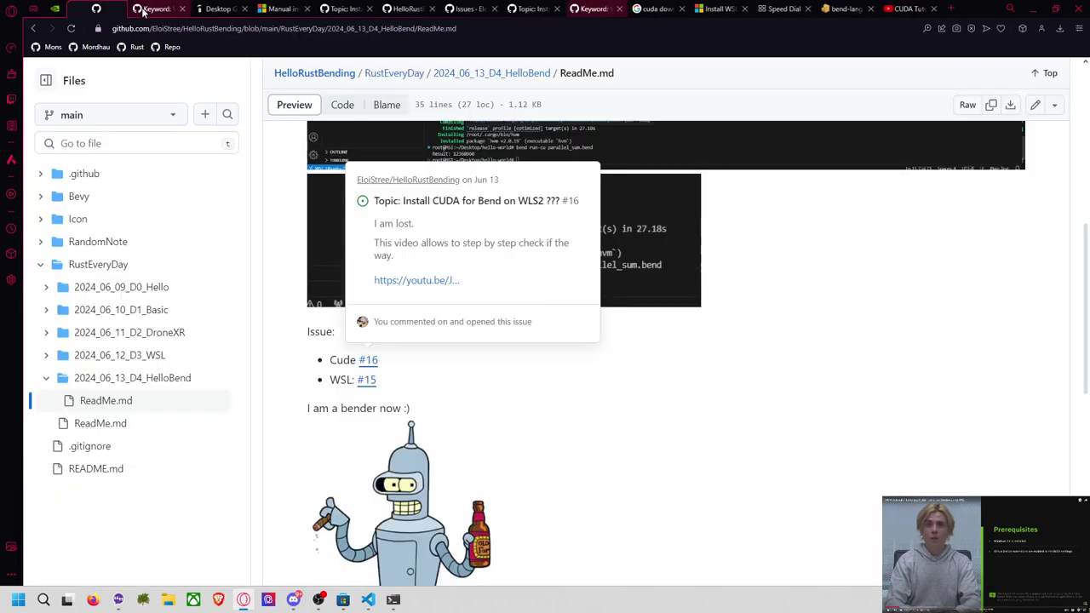
{"action": "left_click", "coordinate": [910, 8]}
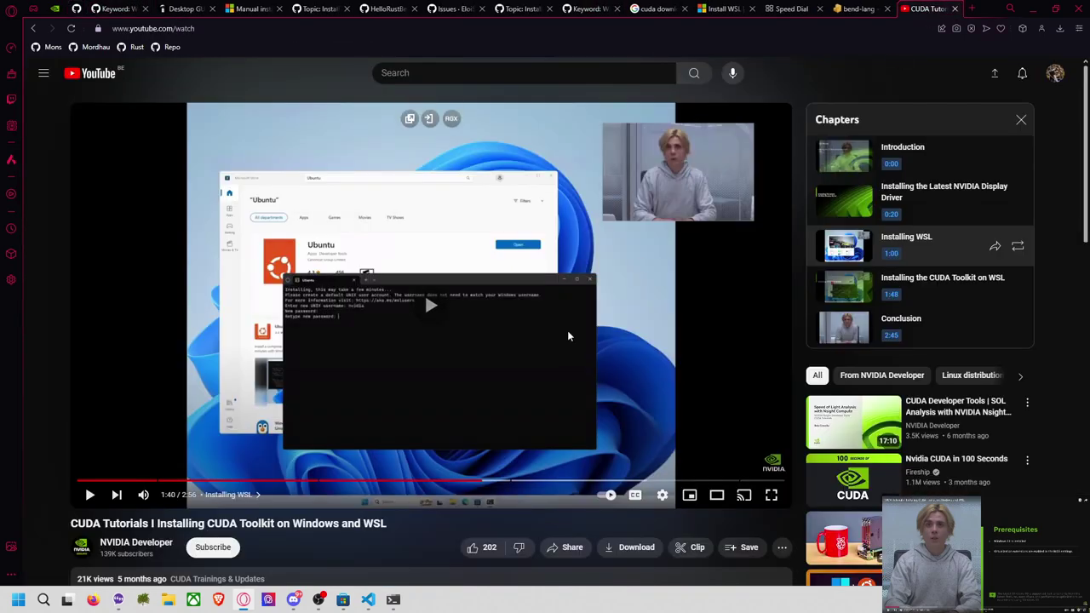
Show the video full screen, skip ahead to the sudo apt update part at about 2:00 and pause there.
{"action": "left_click", "coordinate": [771, 495]}
{"action": "left_click_drag", "start_coordinate": [654, 584], "coordinate": [738, 592]}
{"action": "left_click", "coordinate": [737, 588]}
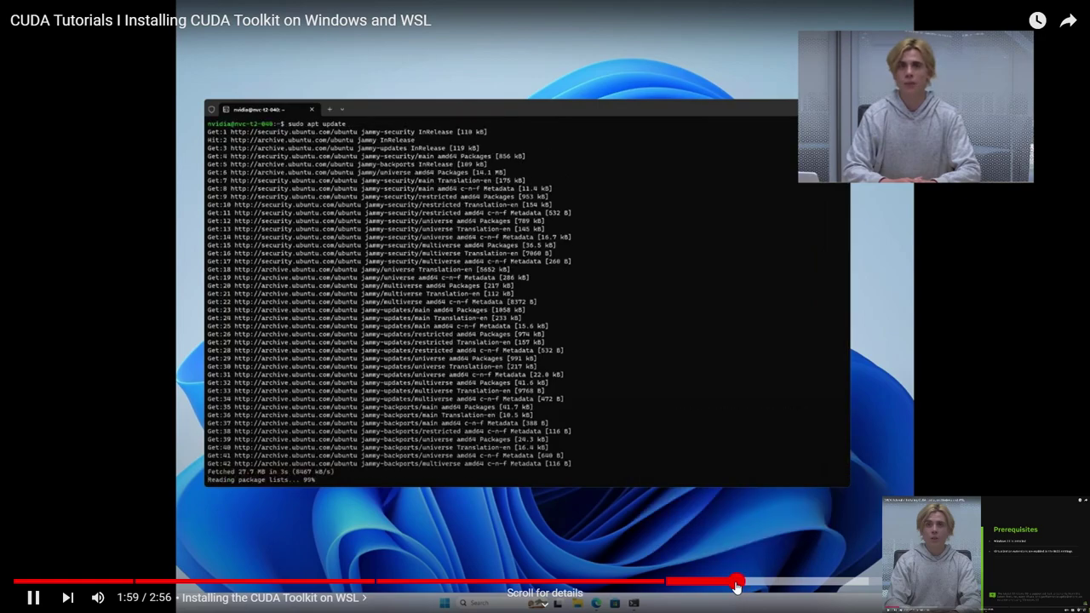
{"action": "left_click", "coordinate": [737, 588]}
{"action": "left_click", "coordinate": [710, 531]}
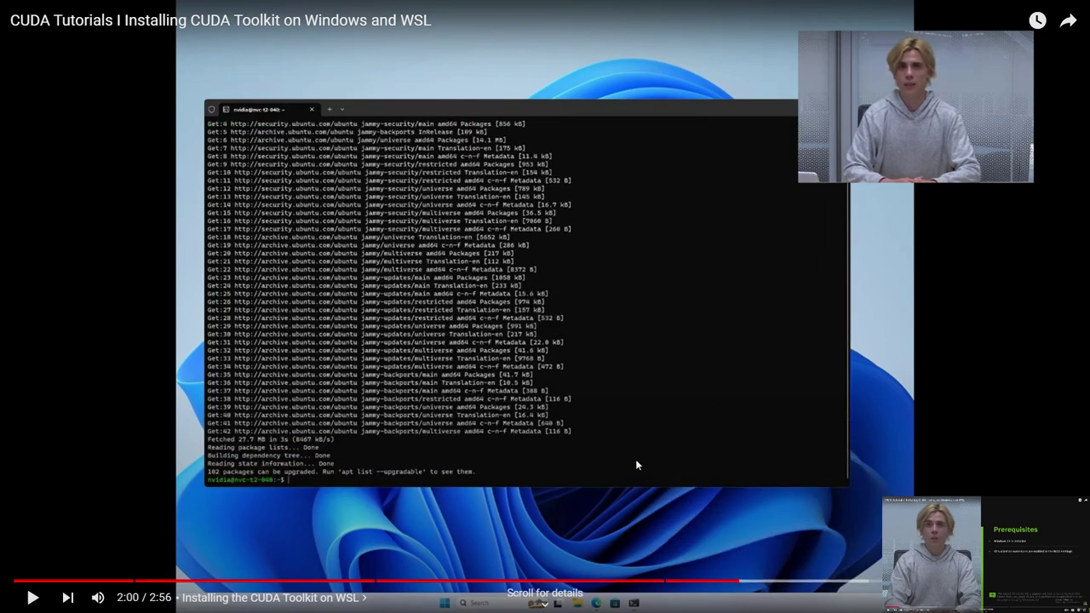
Skip through the video's build-essential installation and wget download to the sudo sh cuda_12.2.2_535.104.05_linux.run command.
{"action": "left_click", "coordinate": [765, 584]}
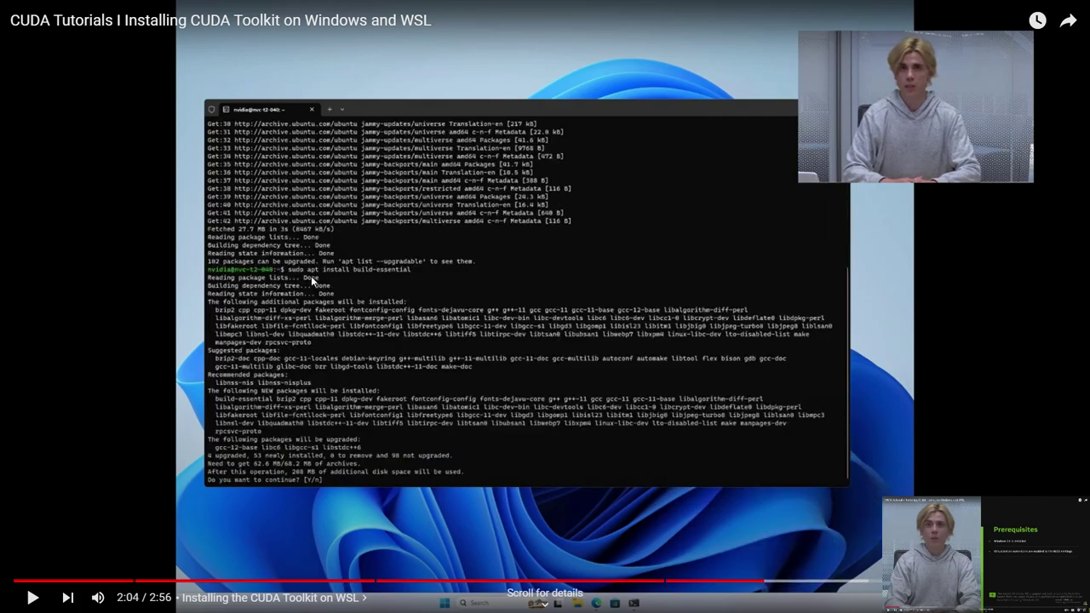
{"action": "left_click_drag", "start_coordinate": [728, 584], "coordinate": [880, 582]}
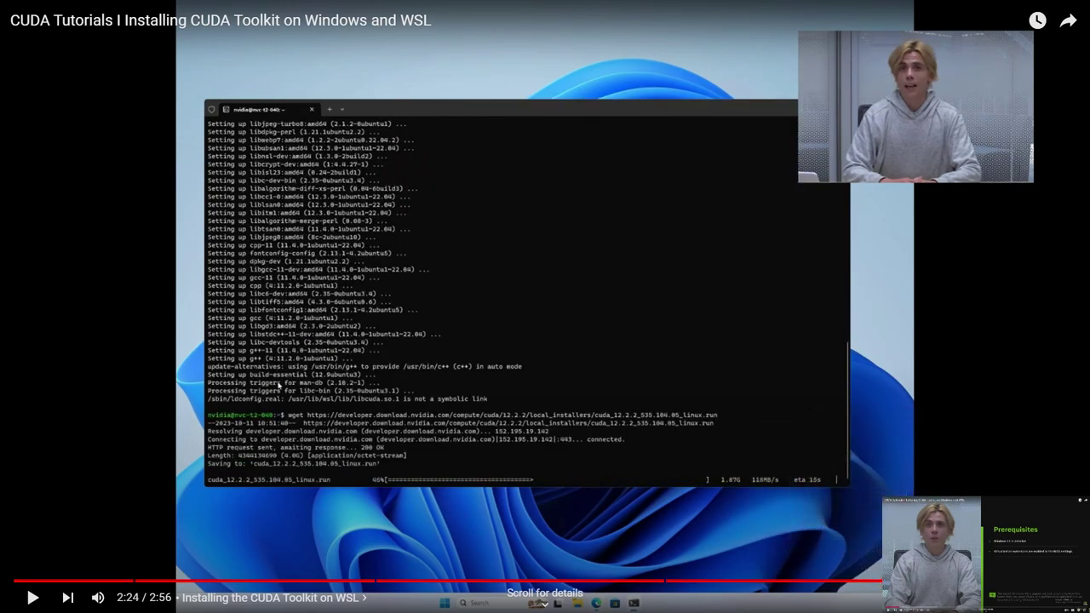
{"action": "left_click_drag", "start_coordinate": [865, 569], "coordinate": [907, 581]}
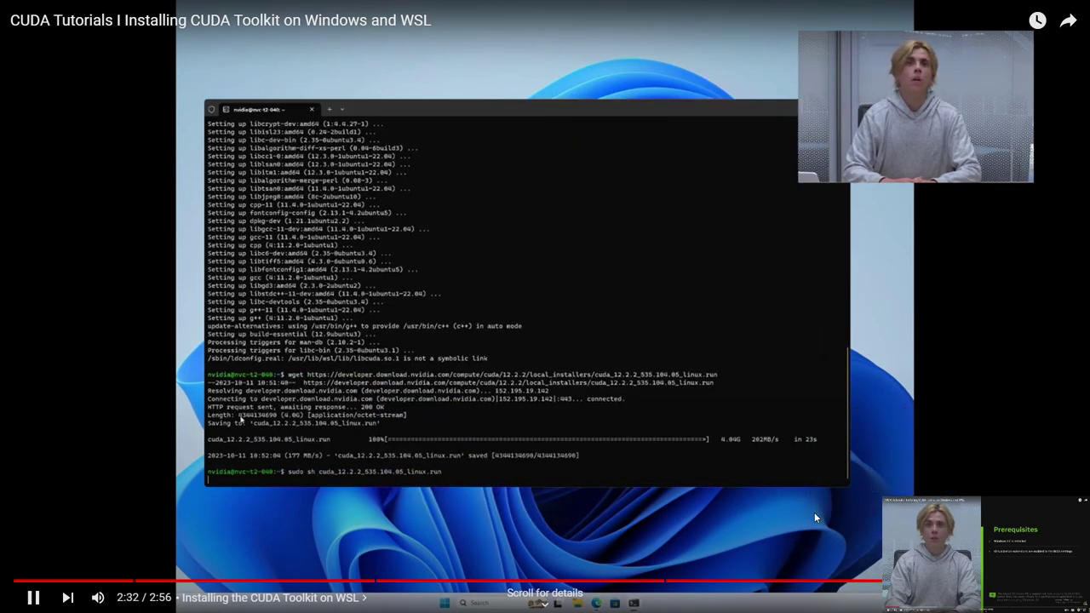
{"action": "left_click", "coordinate": [357, 321]}
{"action": "left_click_drag", "start_coordinate": [882, 581], "coordinate": [877, 581]}
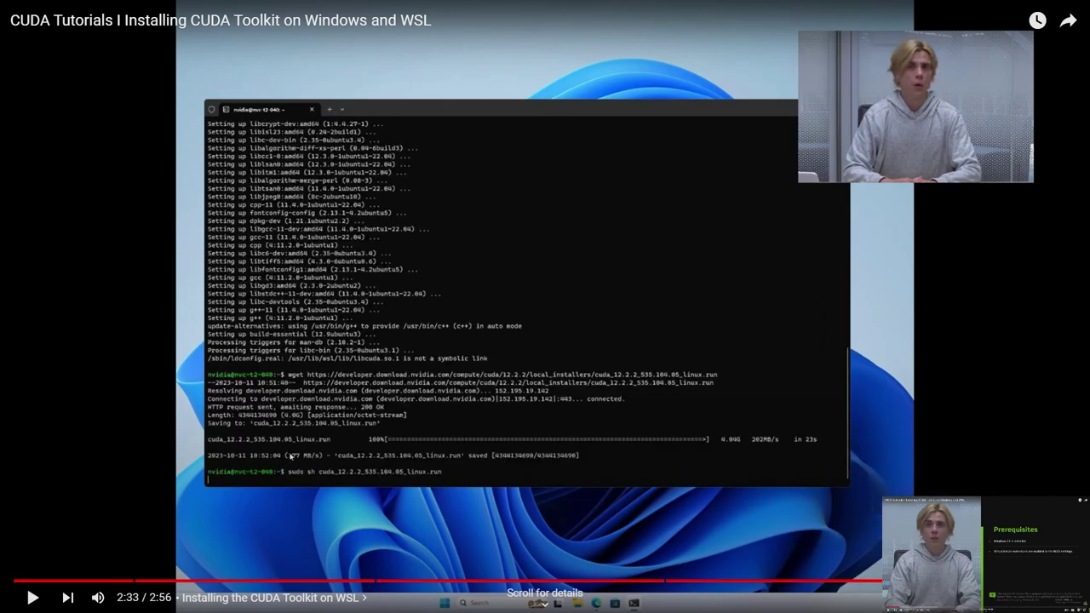
Step through the video's licence acceptance and pause on the CUDA Installer component list.
{"action": "left_click", "coordinate": [290, 457]}
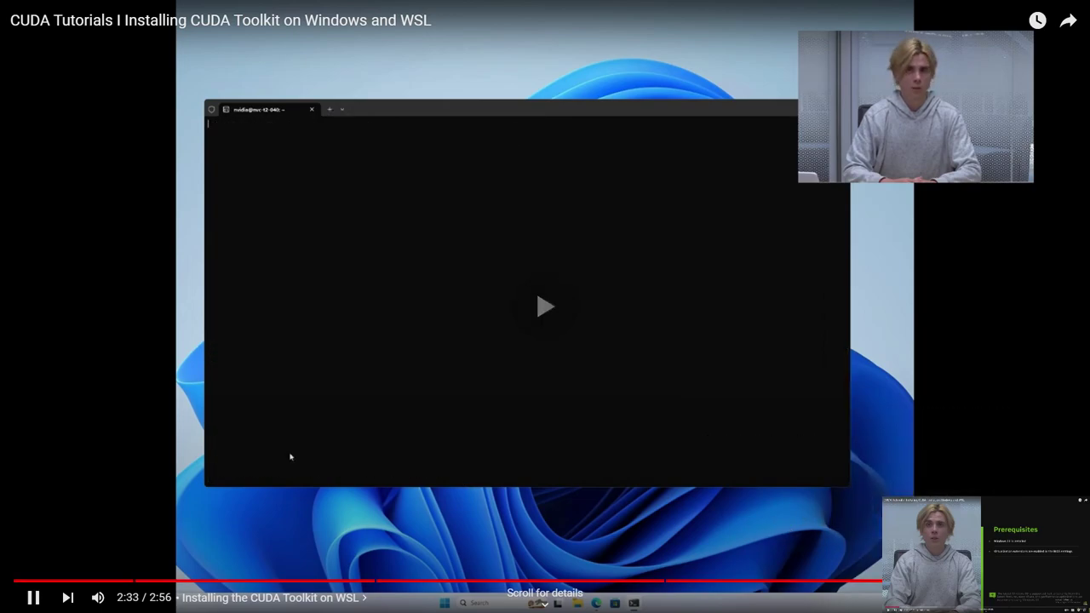
{"action": "left_click", "coordinate": [365, 180]}
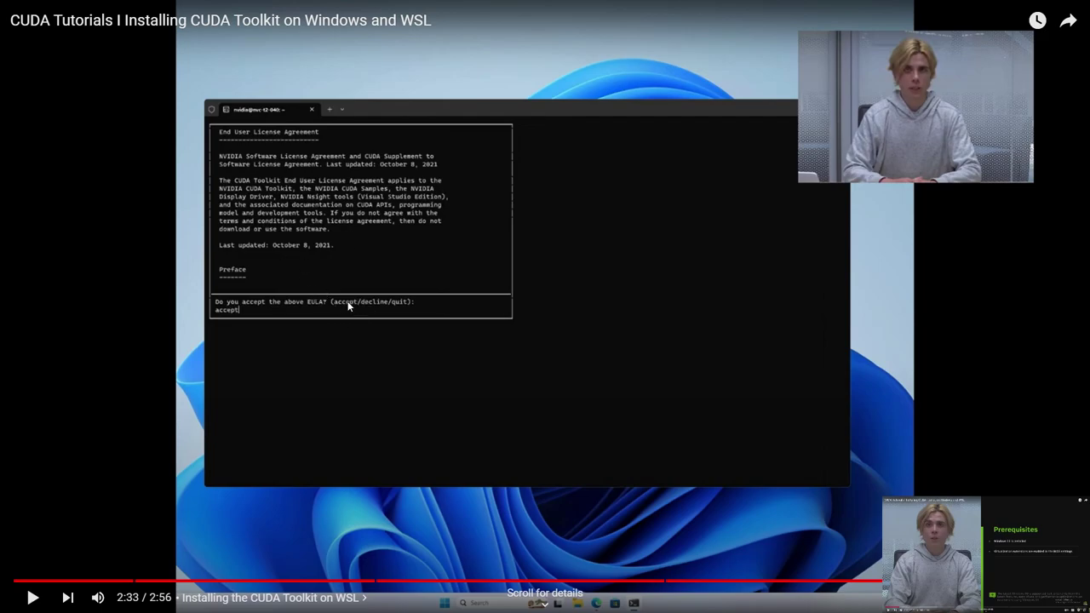
{"action": "left_click", "coordinate": [307, 326]}
{"action": "left_click", "coordinate": [307, 326]}
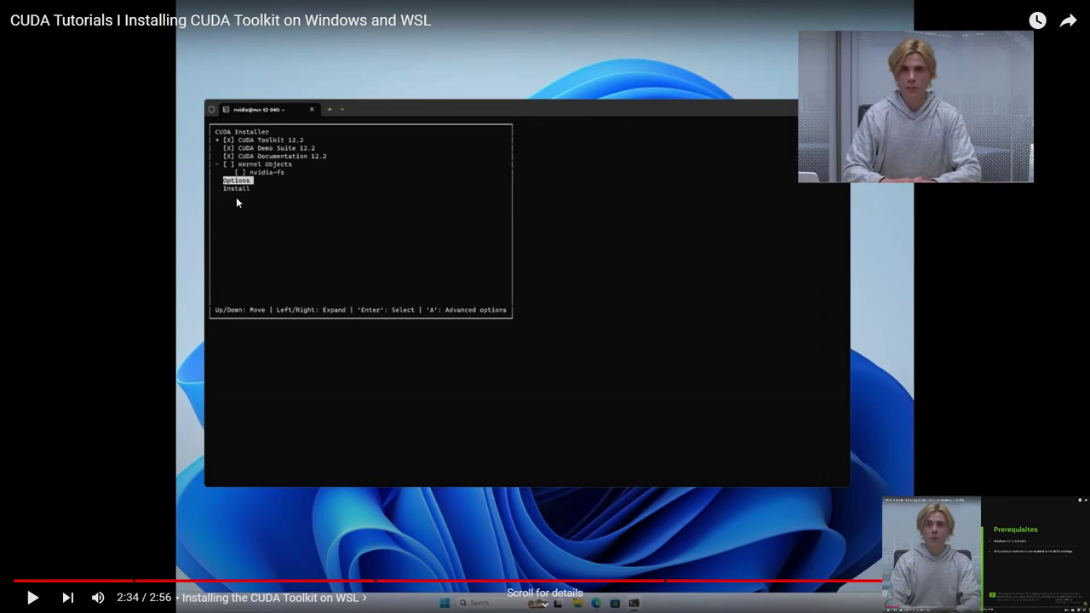
Play on to the demo_suite deviceQuery check in the video and pause on its output.
{"action": "left_click", "coordinate": [385, 277]}
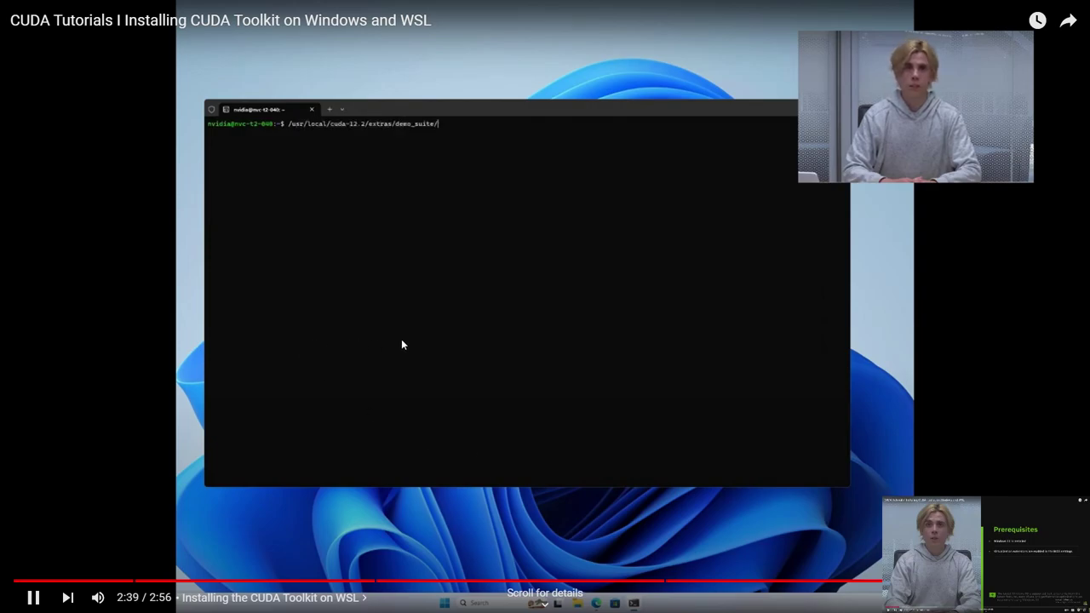
{"action": "left_click", "coordinate": [404, 194]}
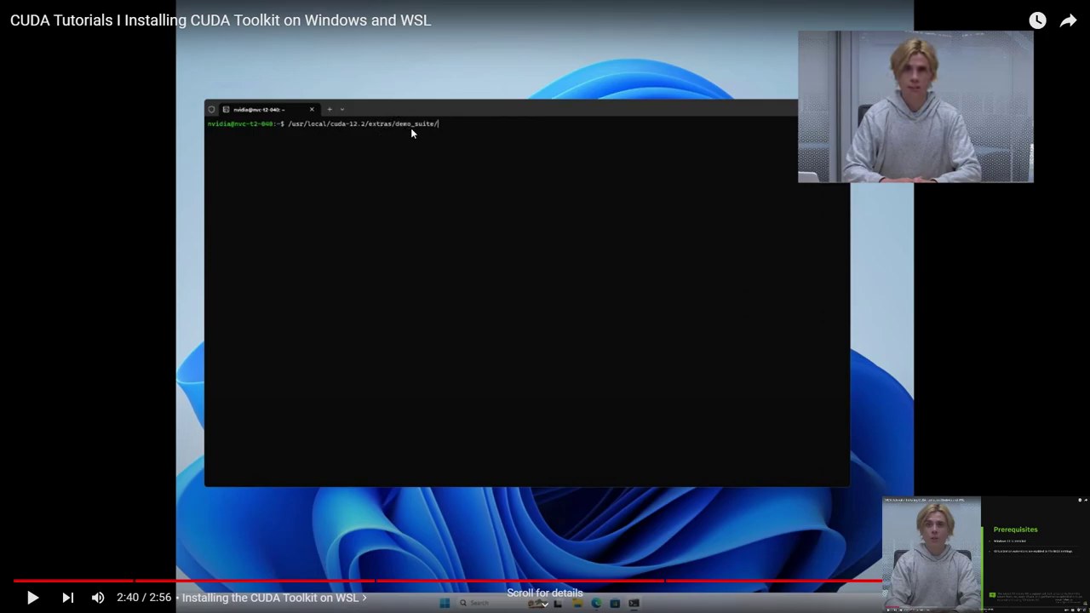
{"action": "left_click", "coordinate": [508, 172]}
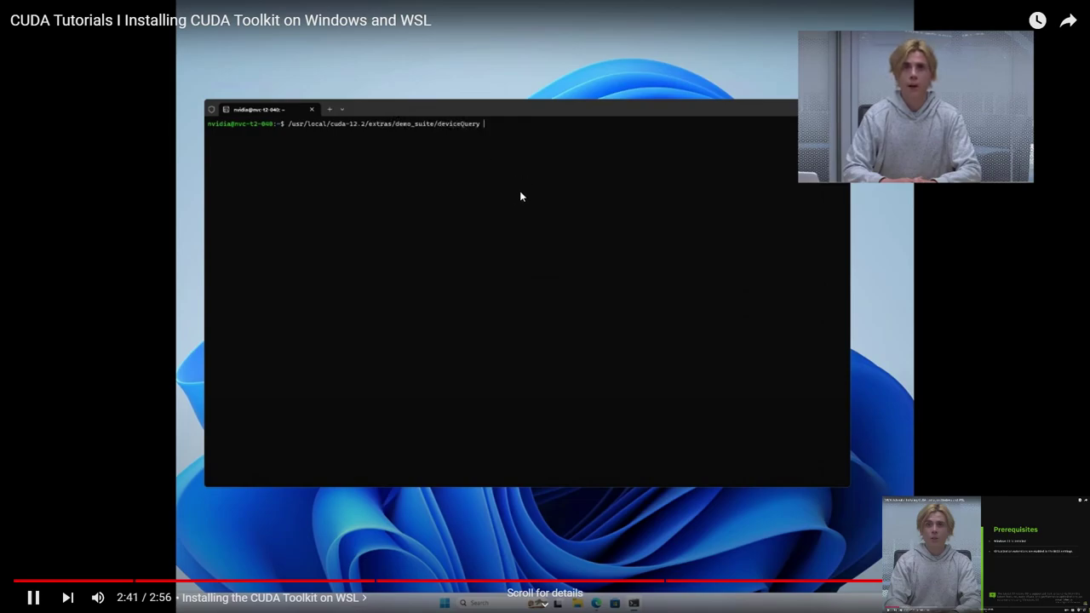
{"action": "left_click", "coordinate": [355, 156]}
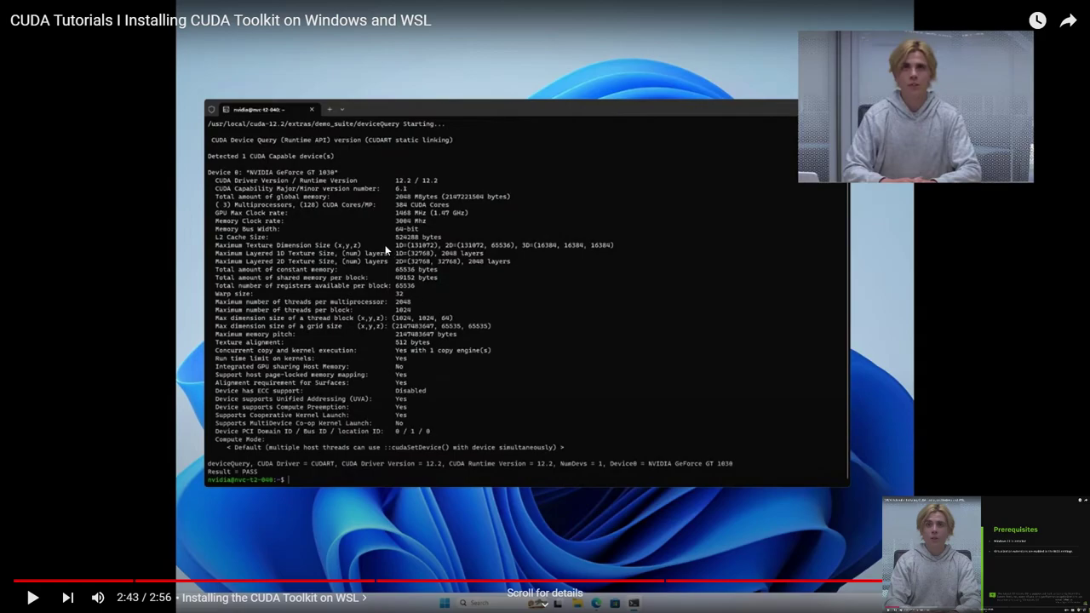
Skip to the end of the video's conclusion, leave full-screen view and close the video tab.
{"action": "left_click", "coordinate": [403, 320]}
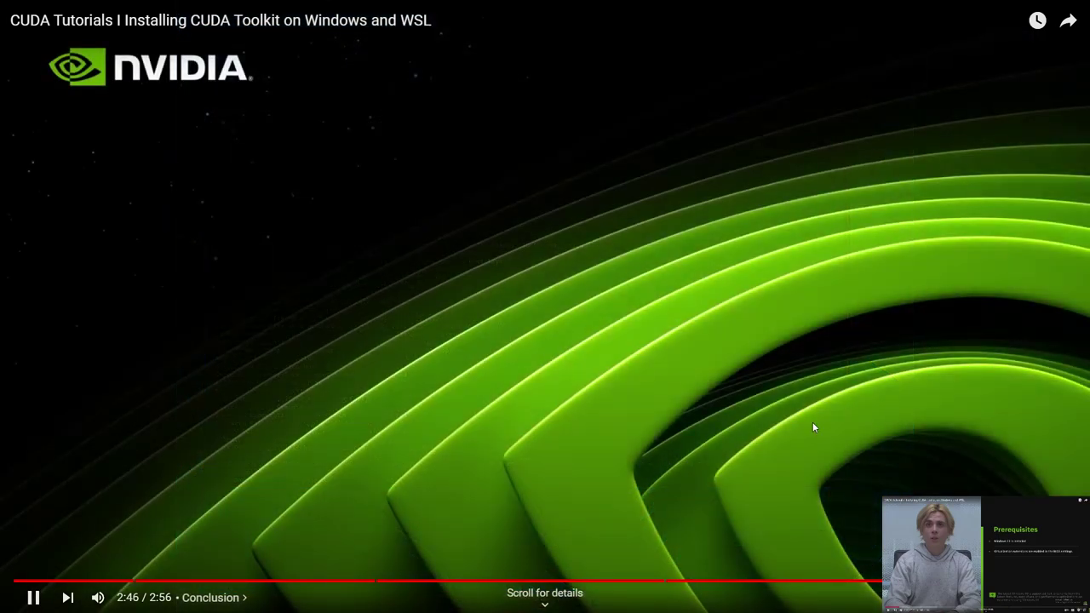
{"action": "left_click_drag", "start_coordinate": [1022, 581], "coordinate": [1069, 581]}
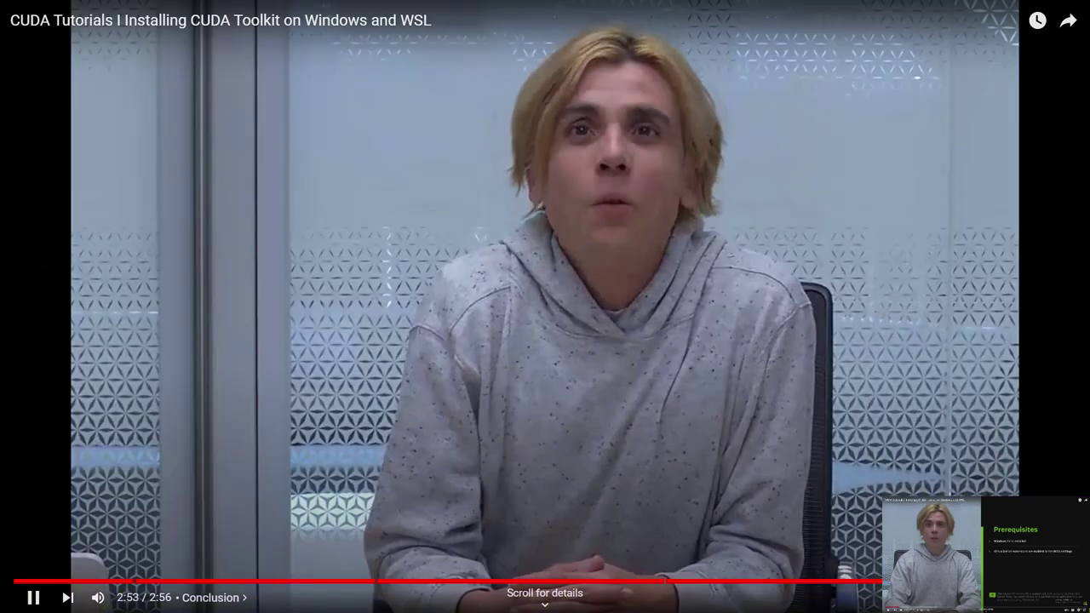
{"action": "key", "text": "Escape"}
{"action": "left_click", "coordinate": [596, 281]}
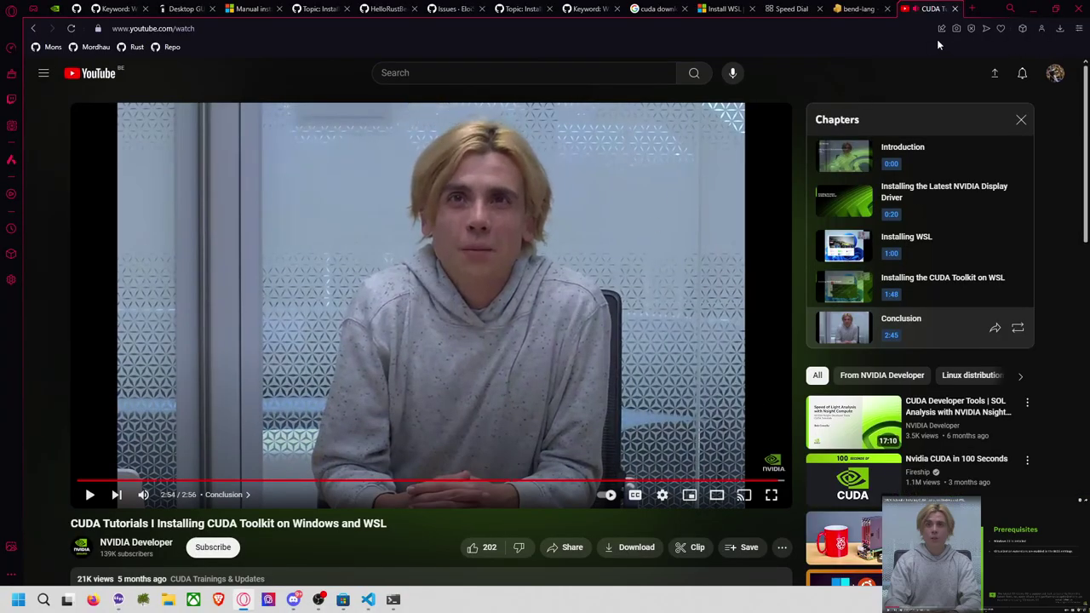
{"action": "left_click", "coordinate": [955, 9]}
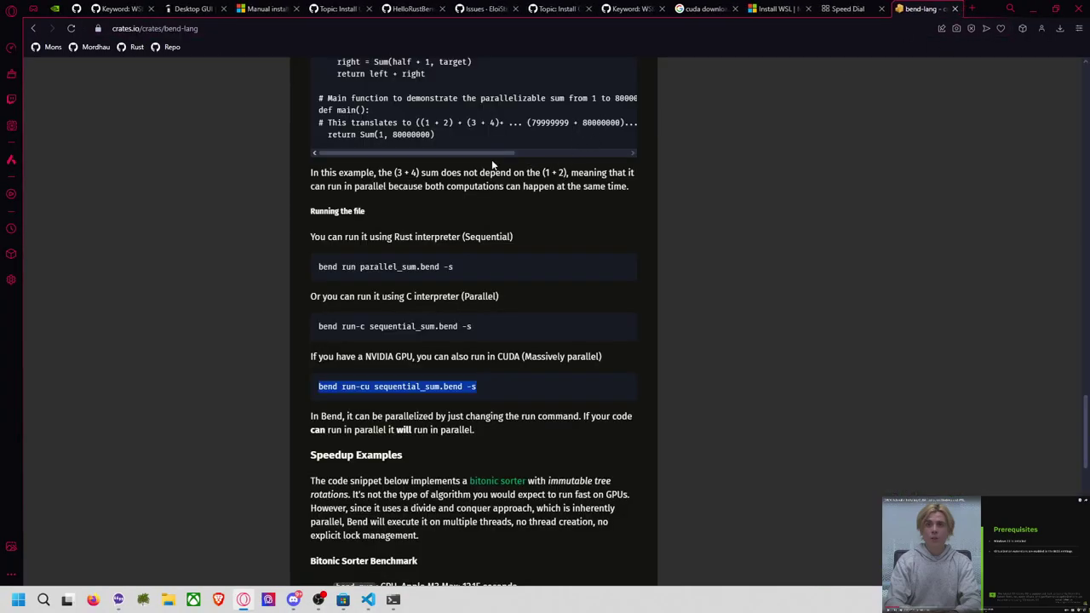
Return to the HelloBend ReadMe and review its French setup summary from the Cuda runtime to the HWM item.
{"action": "left_click", "coordinate": [630, 8]}
{"action": "left_click", "coordinate": [85, 12]}
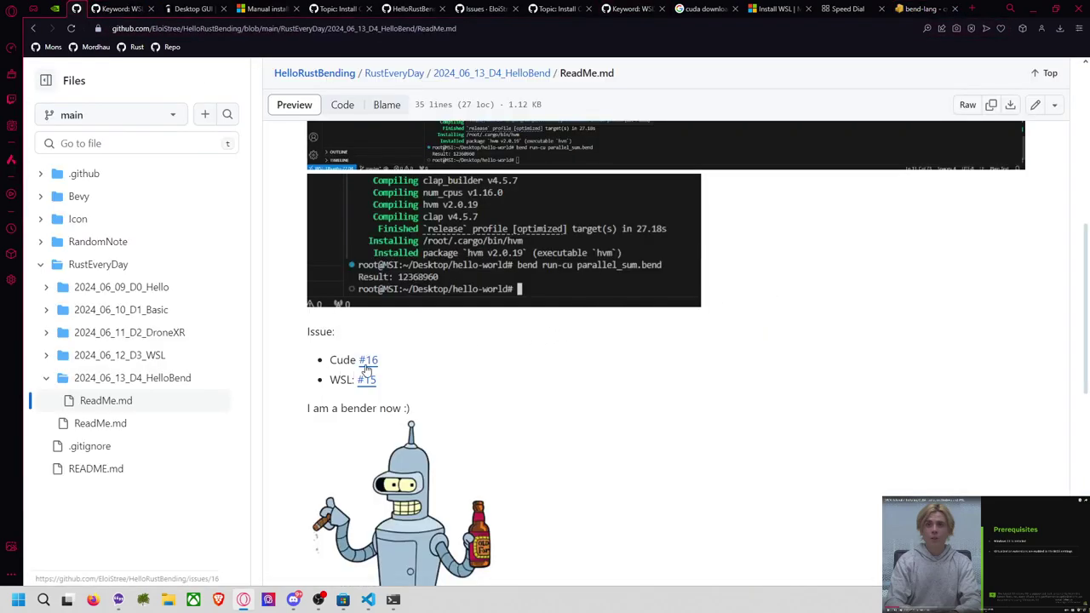
{"action": "scroll", "coordinate": [366, 368], "scroll_direction": "down", "scroll_amount": 7}
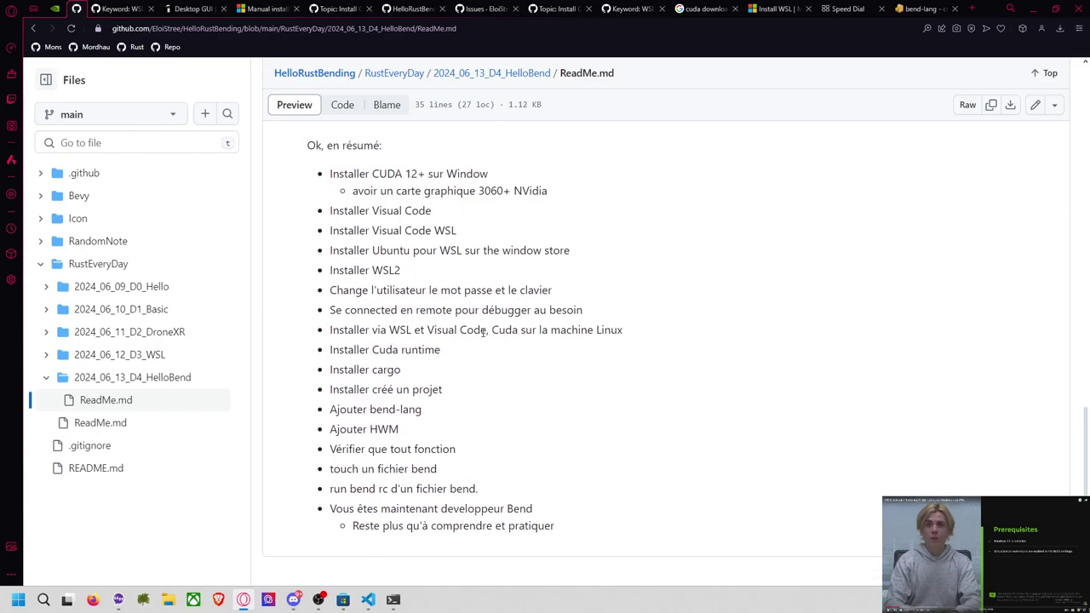
{"action": "left_click_drag", "start_coordinate": [446, 352], "coordinate": [270, 350]}
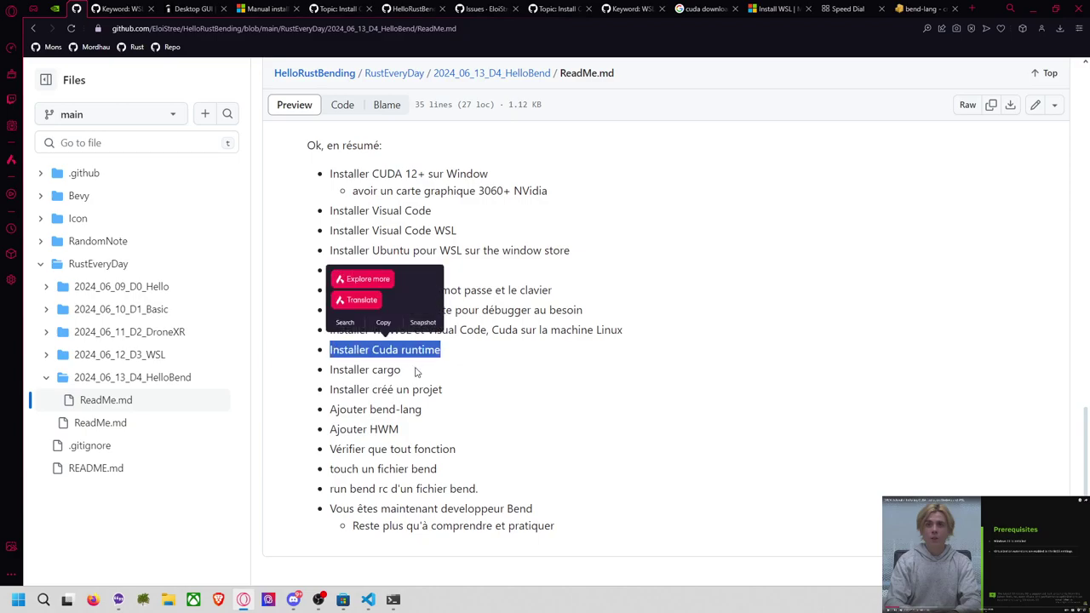
{"action": "left_click_drag", "start_coordinate": [416, 372], "coordinate": [302, 368]}
{"action": "left_click_drag", "start_coordinate": [445, 398], "coordinate": [323, 385]}
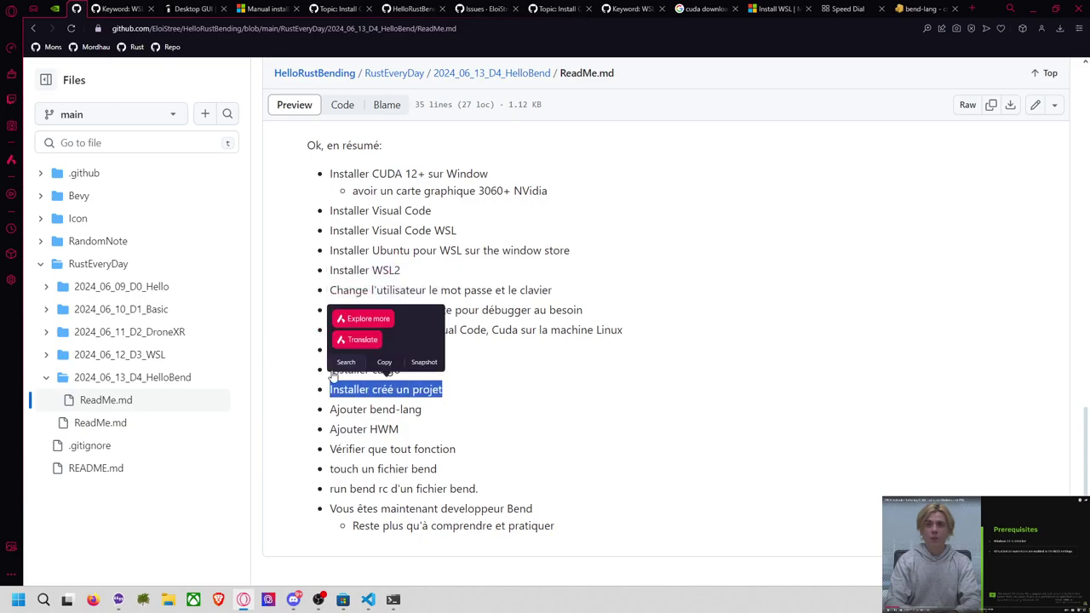
{"action": "left_click_drag", "start_coordinate": [423, 410], "coordinate": [340, 411]}
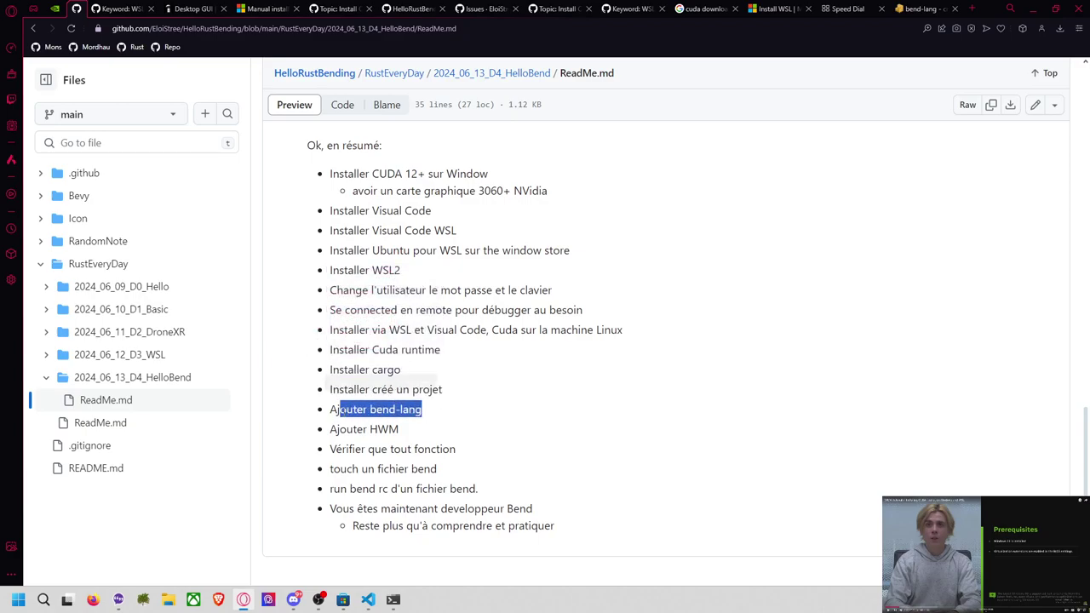
{"action": "double_click", "coordinate": [385, 430]}
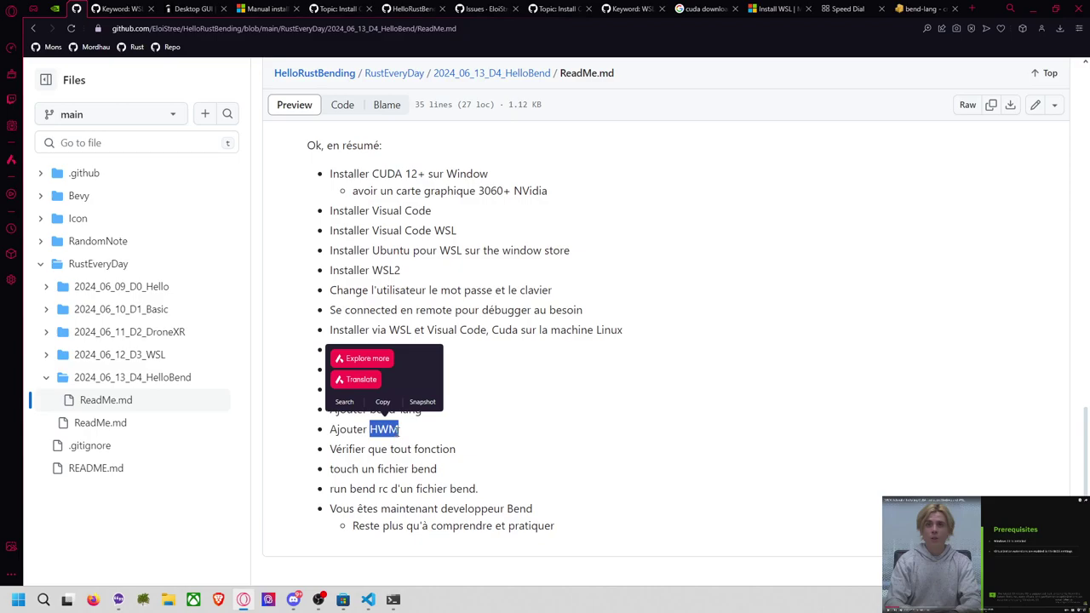
Switch to the Visual Studio Code WSL terminal and uninstall the hvm package with cargo uninstall hvm.
{"action": "left_click", "coordinate": [392, 600]}
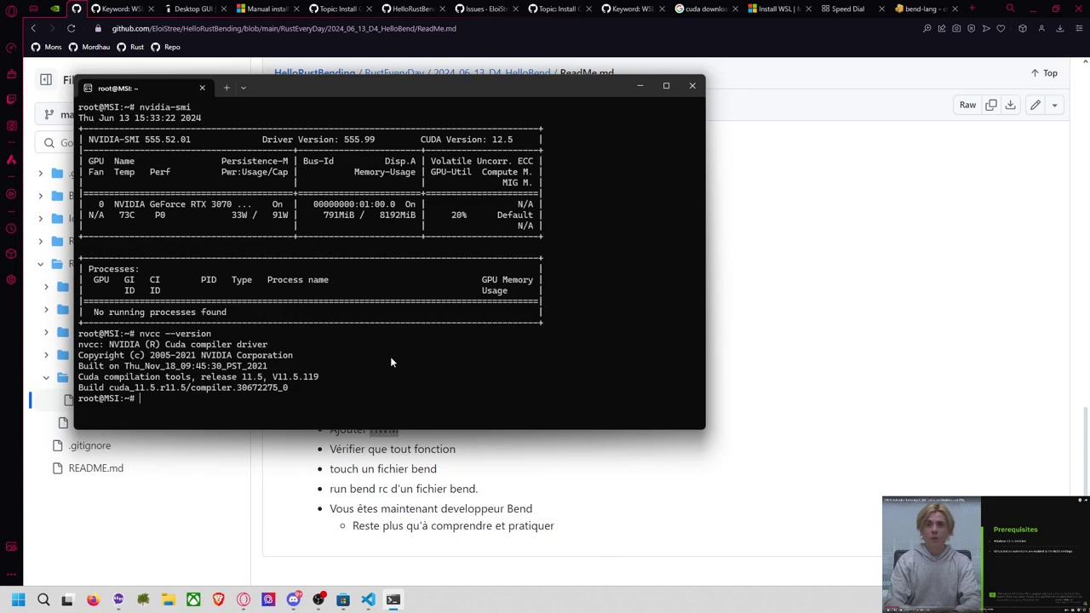
{"action": "left_click", "coordinate": [368, 600]}
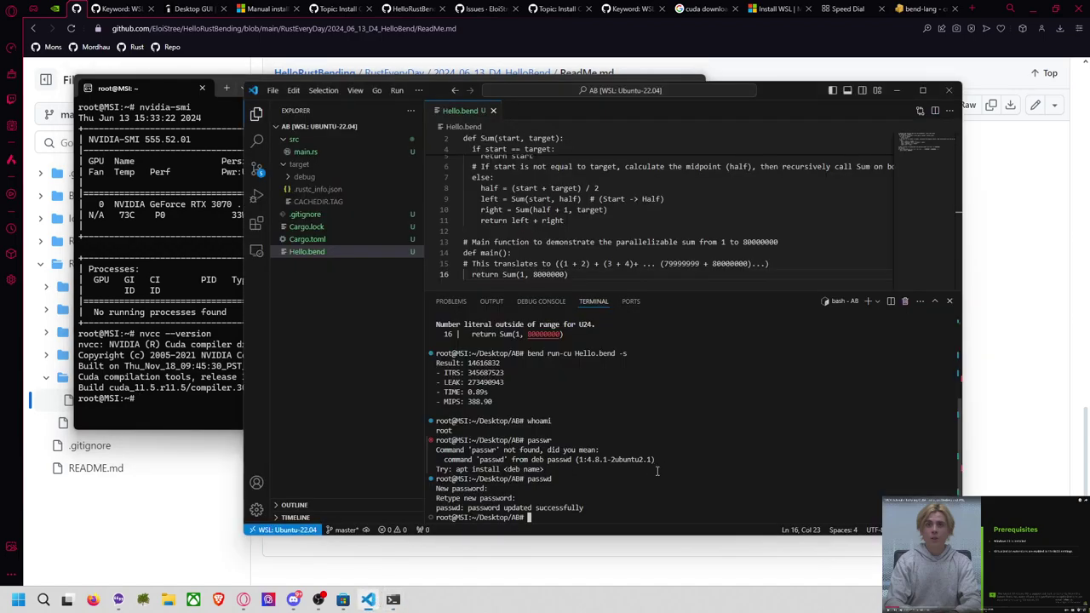
{"action": "type", "text": "cargo uninstall hvm"}
{"action": "key", "text": "Return"}
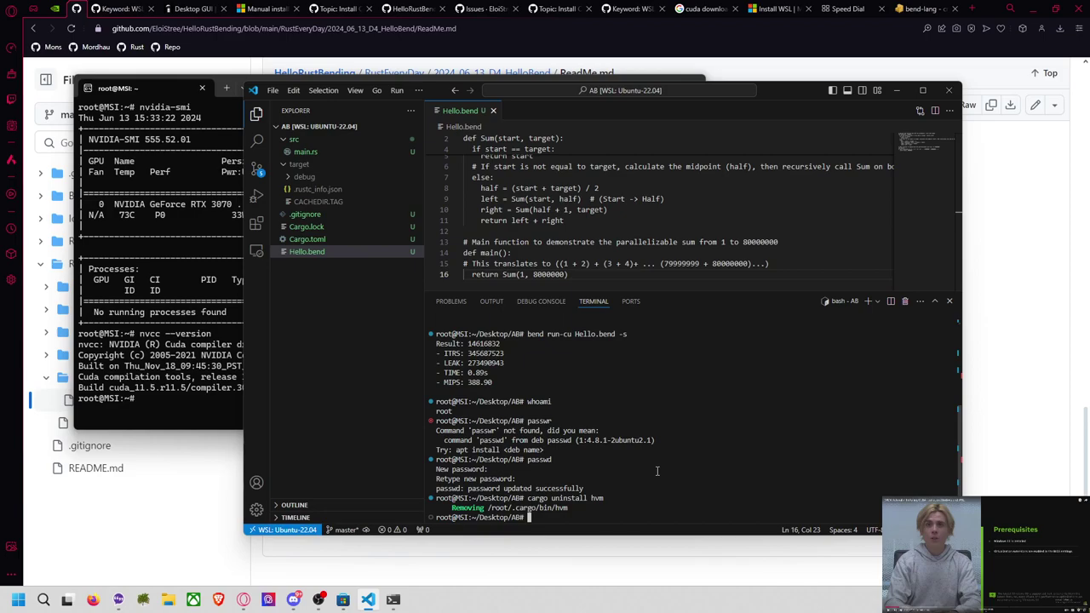
Reinstall the HVM runtime in the AB project terminal with cargo install hvm.
{"action": "type", "text": "cargo"}
{"action": "type", "text": "stall hvm"}
{"action": "key", "text": "Return"}
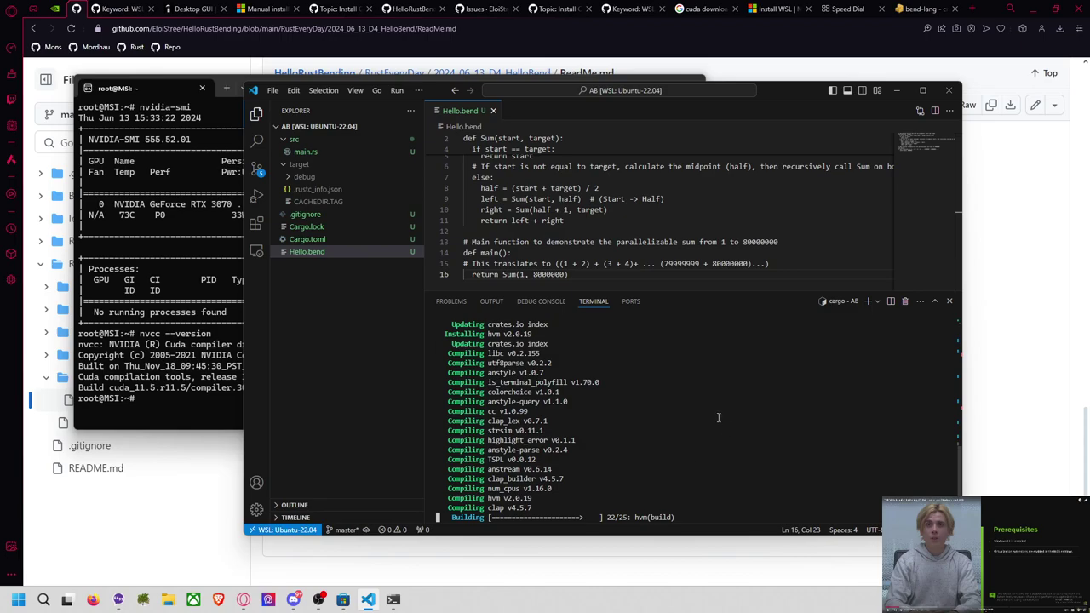
{"action": "left_click", "coordinate": [1018, 418]}
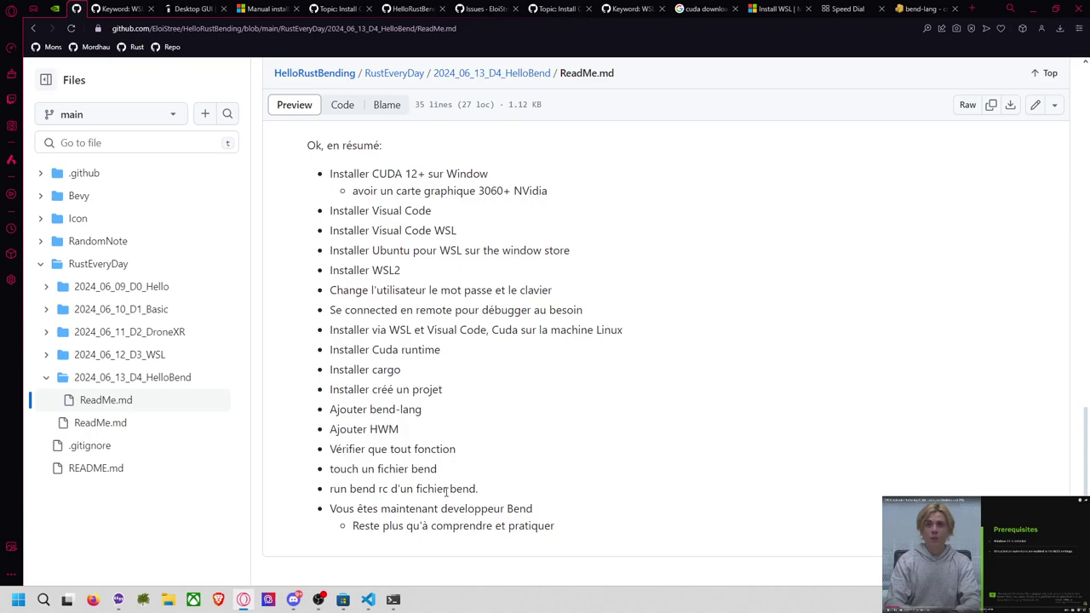
{"action": "scroll", "coordinate": [500, 487], "scroll_direction": "up", "scroll_amount": 1}
{"action": "scroll", "coordinate": [503, 494], "scroll_direction": "up", "scroll_amount": 2}
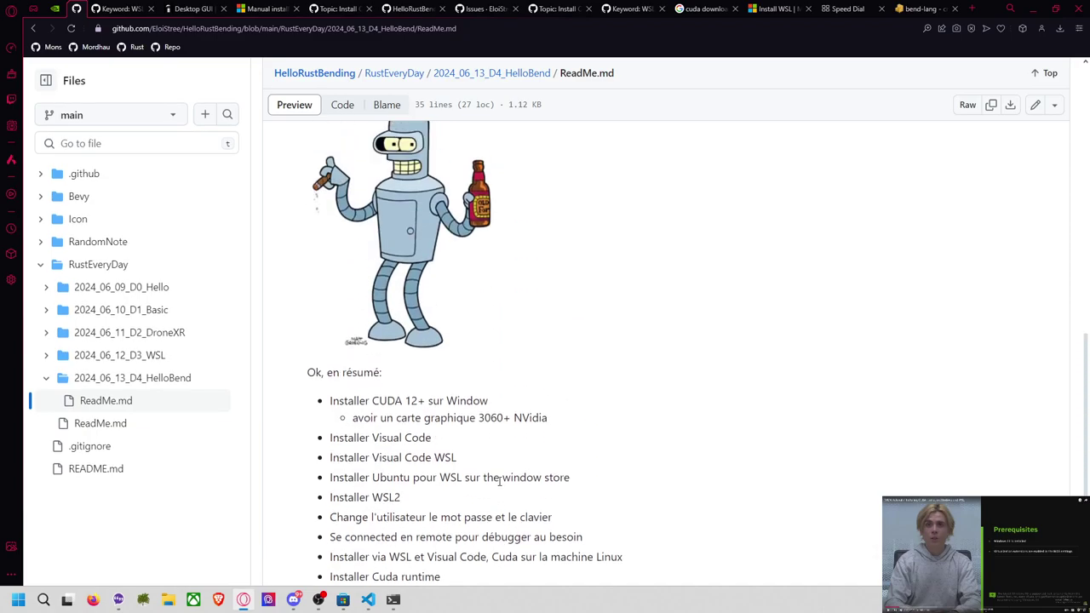
Return to Visual Studio Code, enlarge its window and terminal area, and highlight the Sum code in Hello.bend.
{"action": "key", "text": "alt+Tab"}
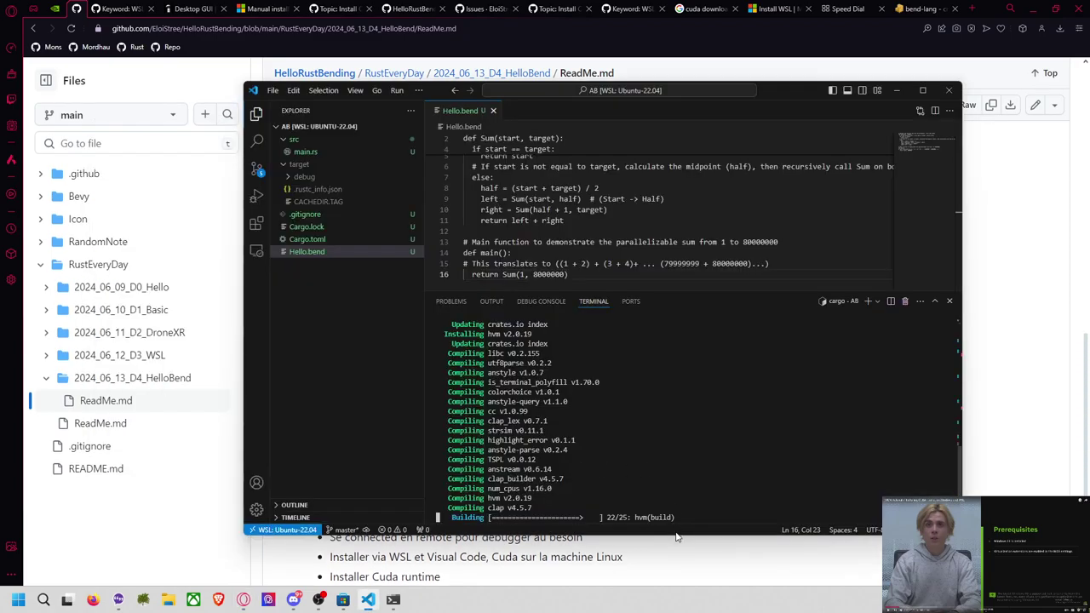
{"action": "left_click_drag", "start_coordinate": [678, 533], "coordinate": [679, 557]}
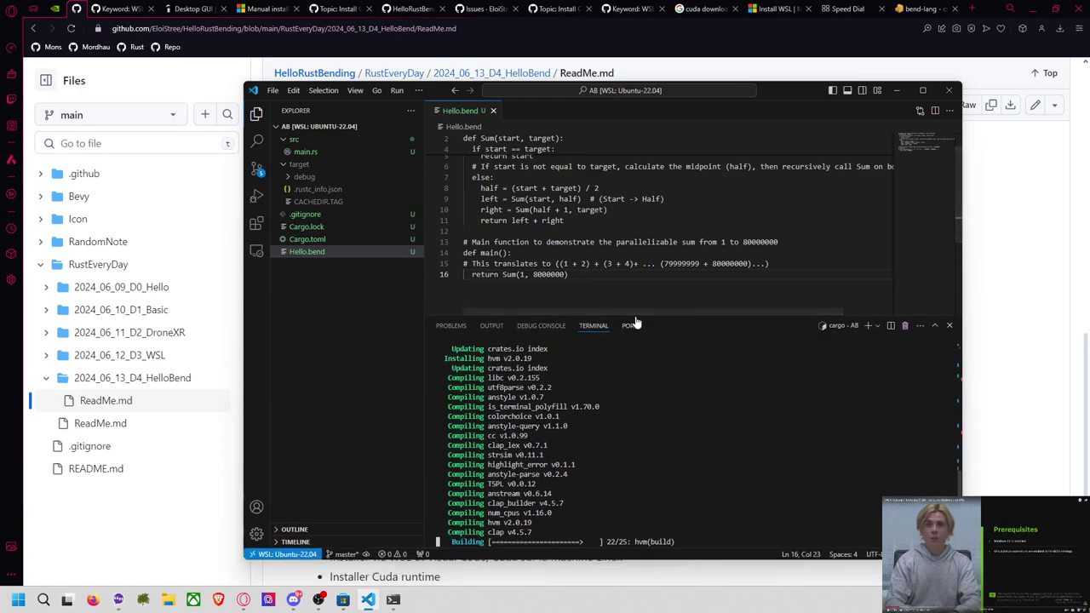
{"action": "mouse_move", "coordinate": [660, 315]}
{"action": "left_mouse_down"}
{"action": "mouse_move", "coordinate": [669, 260]}
{"action": "mouse_move", "coordinate": [679, 308]}
{"action": "left_mouse_up"}
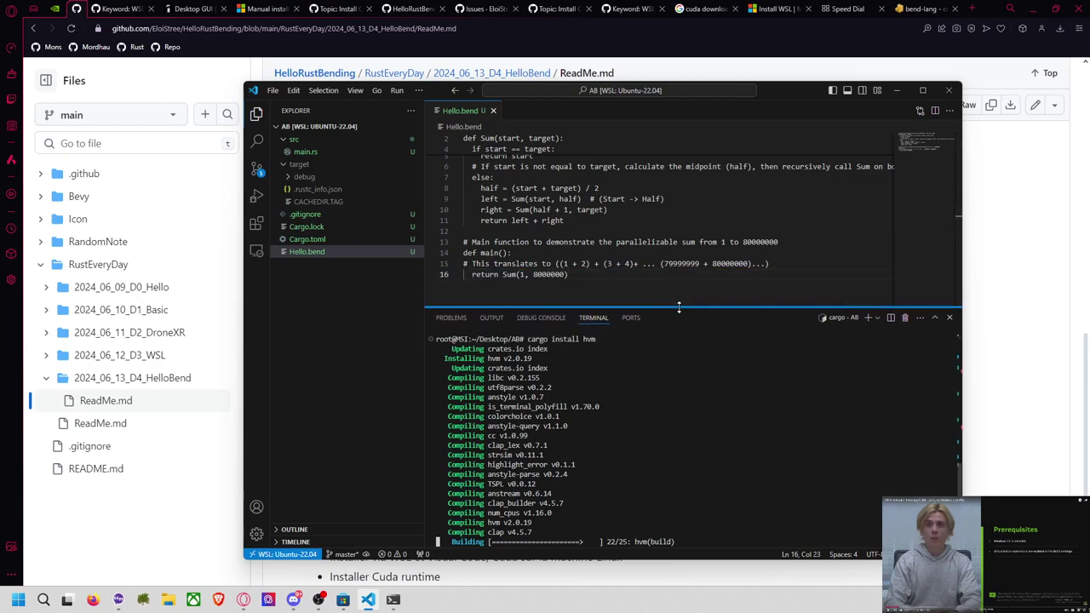
{"action": "left_click_drag", "start_coordinate": [575, 275], "coordinate": [508, 183]}
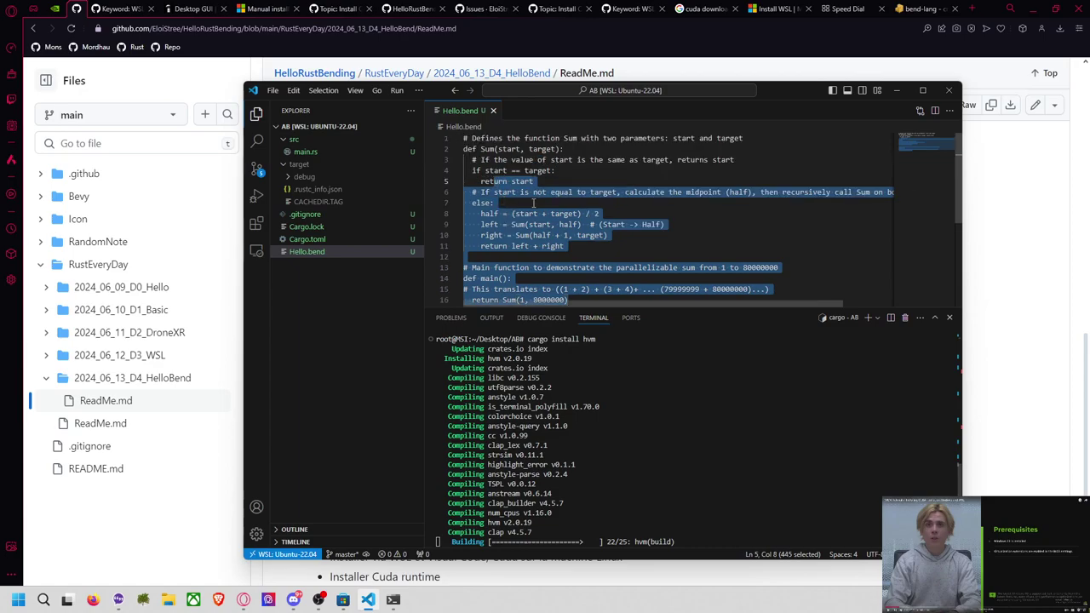
{"action": "scroll", "coordinate": [535, 200], "scroll_direction": "down", "scroll_amount": 2}
Switch to the browser, open the HelloRustBending repository in a new tab and show its issues list.
{"action": "left_click", "coordinate": [995, 301]}
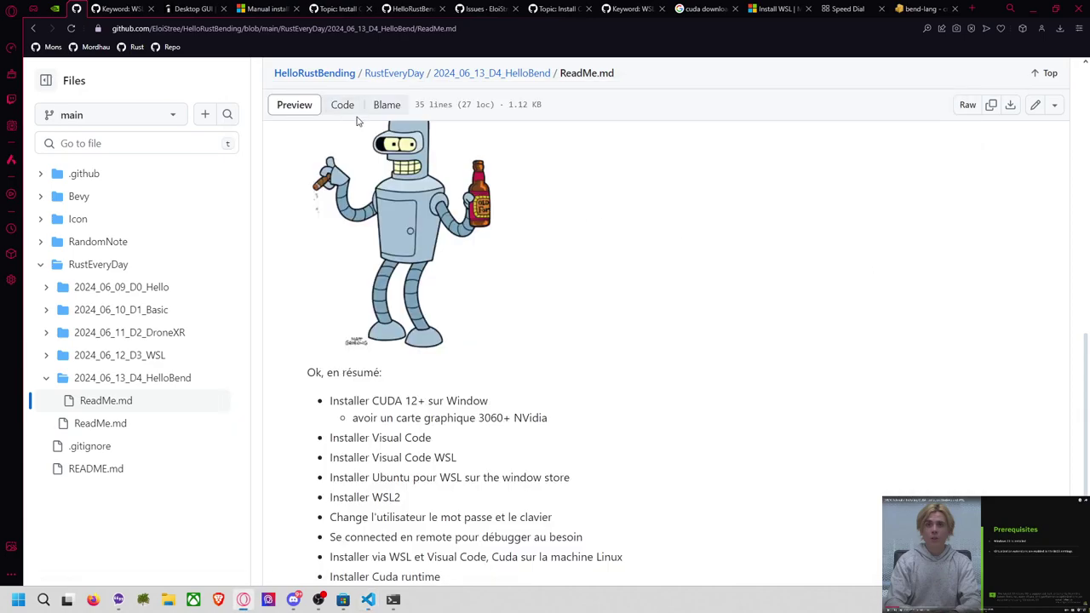
{"action": "scroll", "coordinate": [387, 110], "scroll_direction": "up", "scroll_amount": 3}
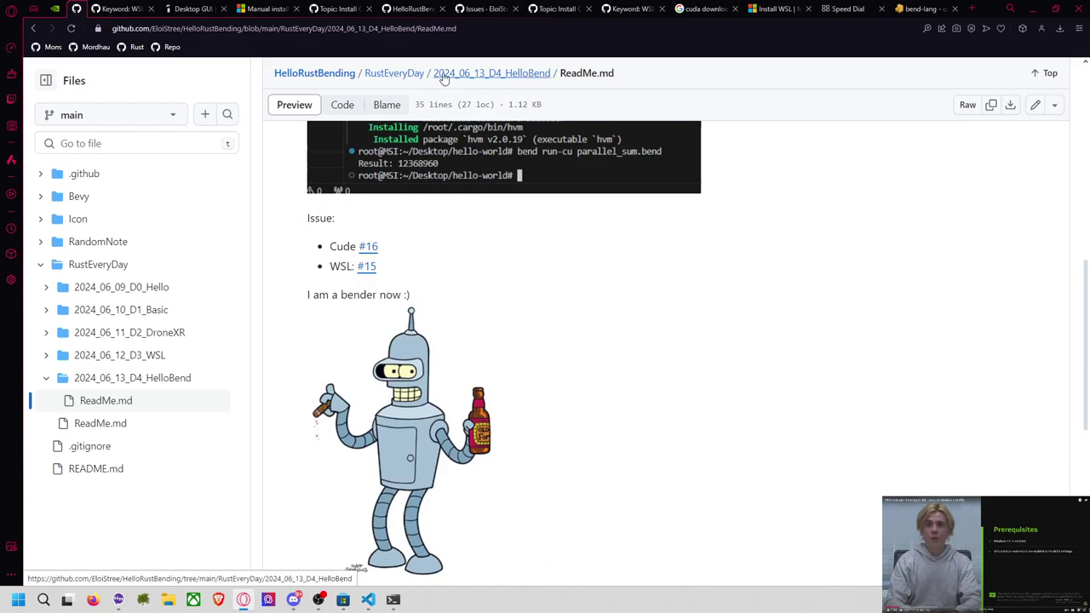
{"action": "middle_click", "coordinate": [332, 75]}
{"action": "scroll", "coordinate": [332, 77], "scroll_direction": "up", "scroll_amount": 3}
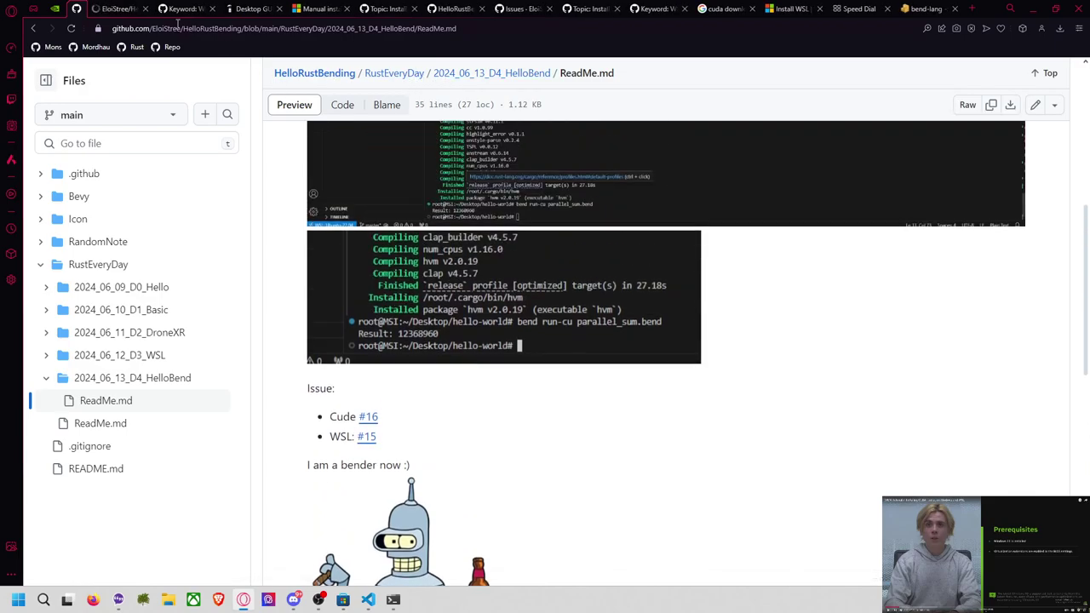
{"action": "left_click", "coordinate": [119, 8]}
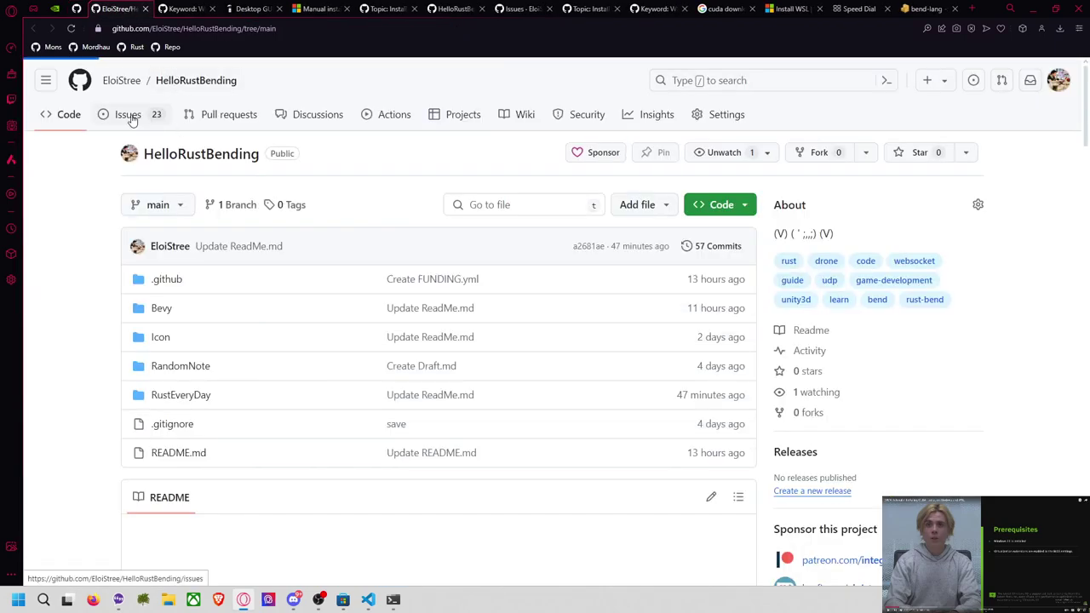
{"action": "left_click", "coordinate": [131, 118]}
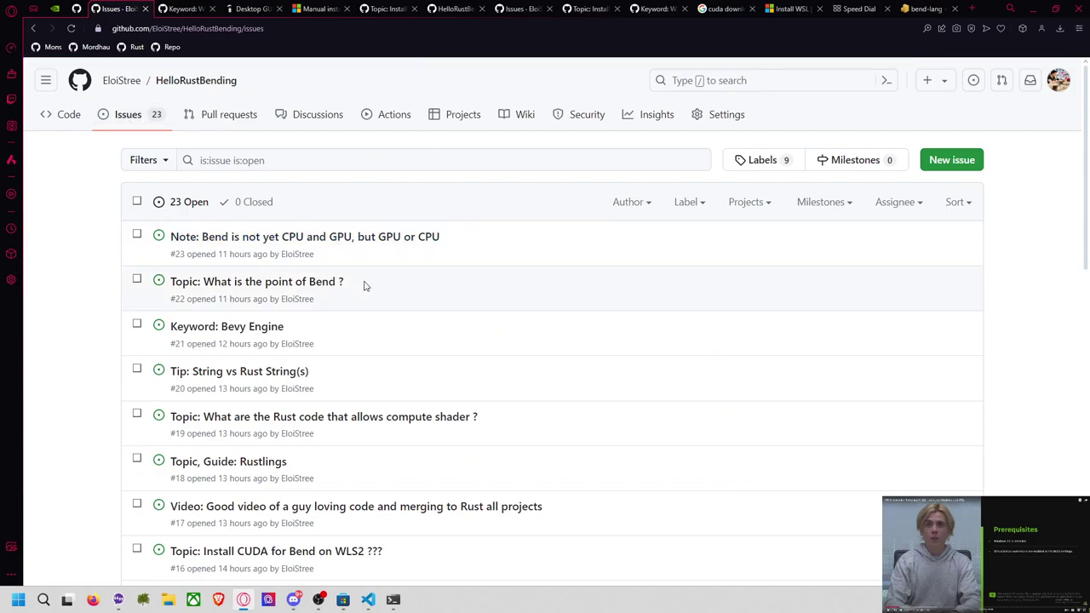
Open the issues on the point of Bend, Rust vs C++/C# in production, and Bend's GPU or CPU limit in separate tabs.
{"action": "middle_click", "coordinate": [315, 291]}
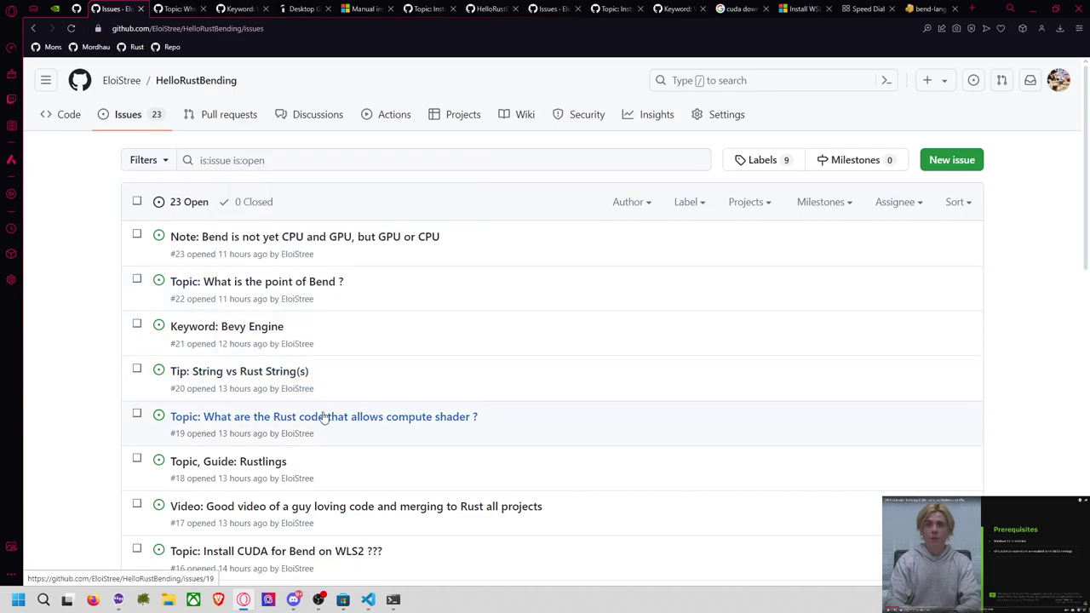
{"action": "scroll", "coordinate": [322, 431], "scroll_direction": "down", "scroll_amount": 1}
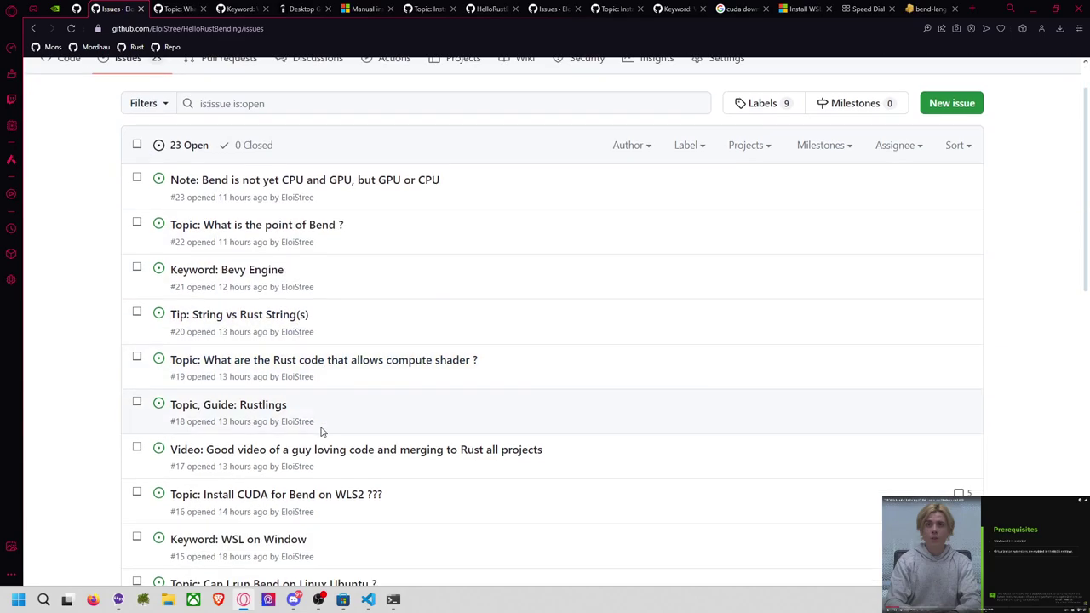
{"action": "scroll", "coordinate": [325, 410], "scroll_direction": "down", "scroll_amount": 2}
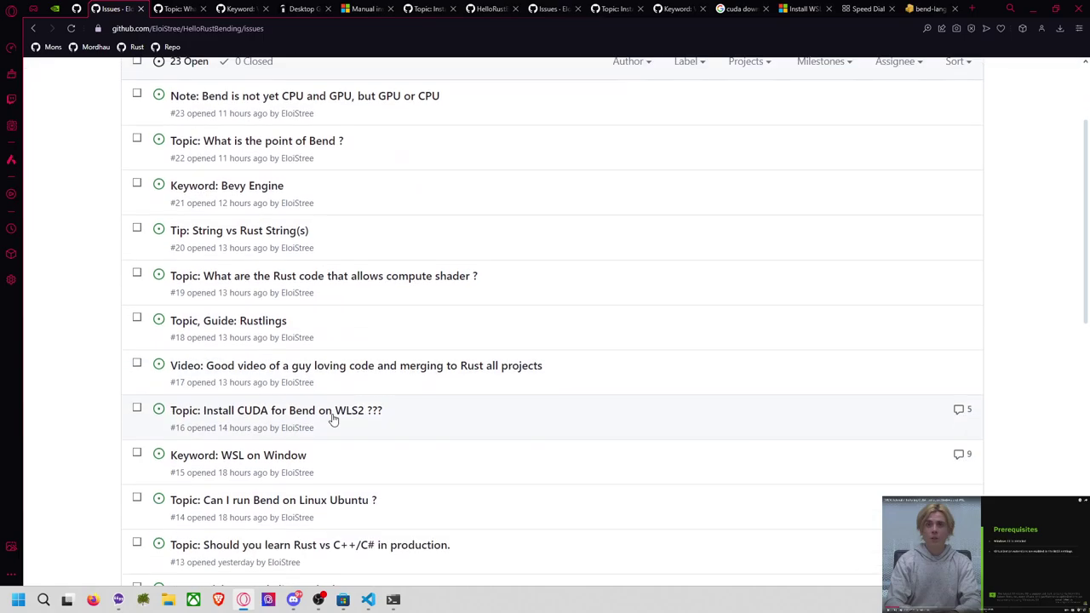
{"action": "middle_click", "coordinate": [381, 517]}
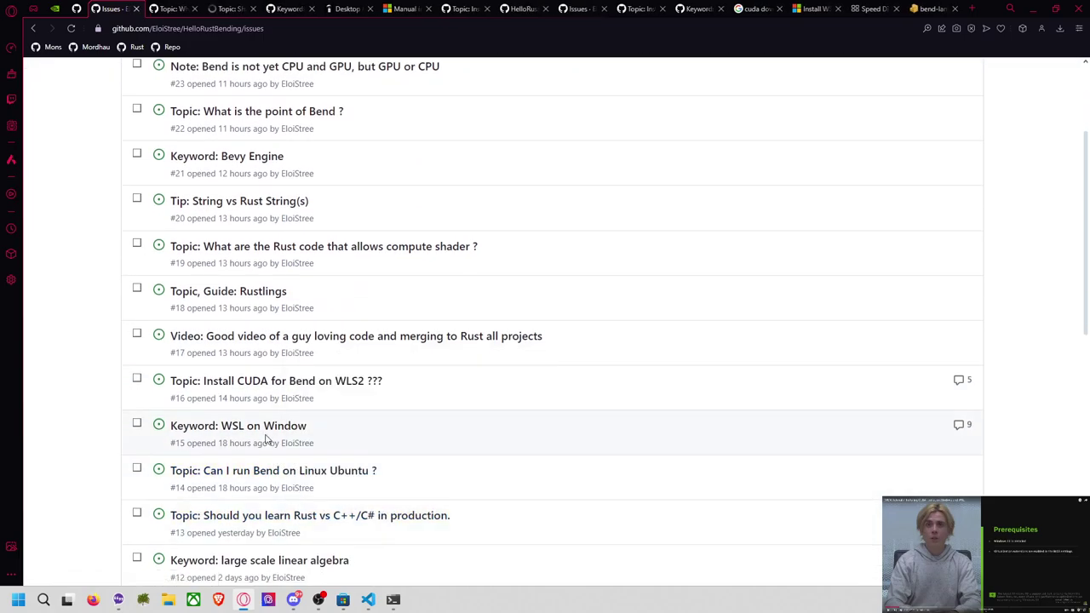
{"action": "scroll", "coordinate": [277, 307], "scroll_direction": "up", "scroll_amount": 2}
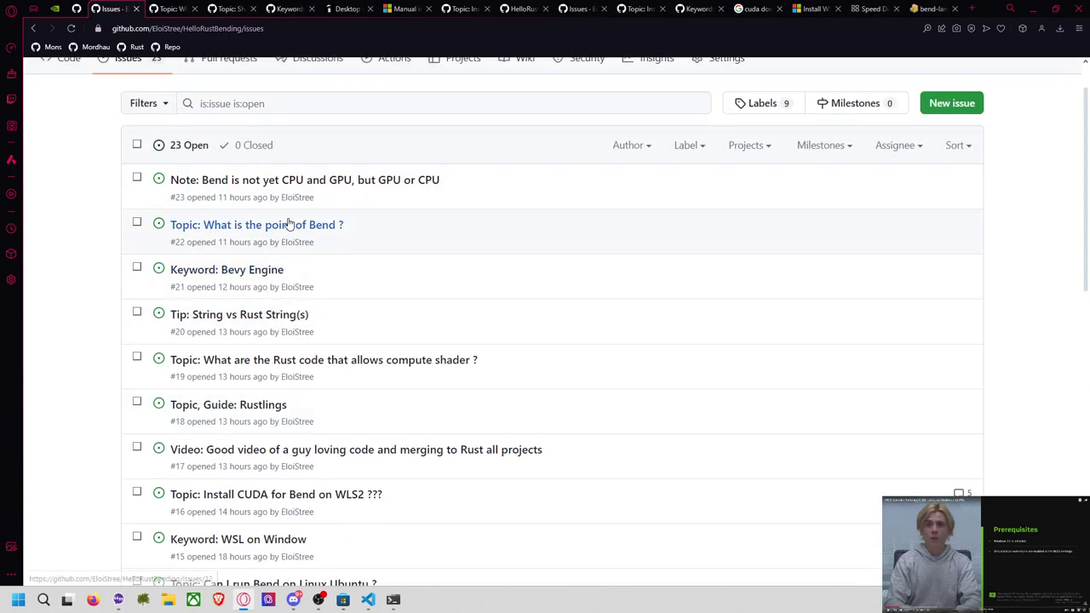
{"action": "left_click", "coordinate": [174, 10]}
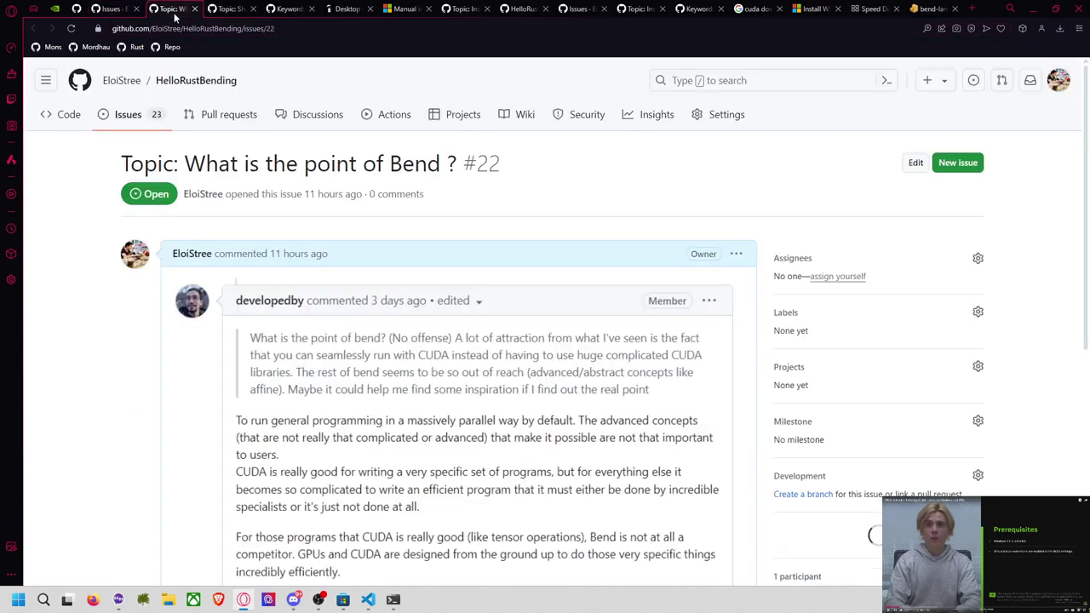
{"action": "left_click", "coordinate": [122, 10]}
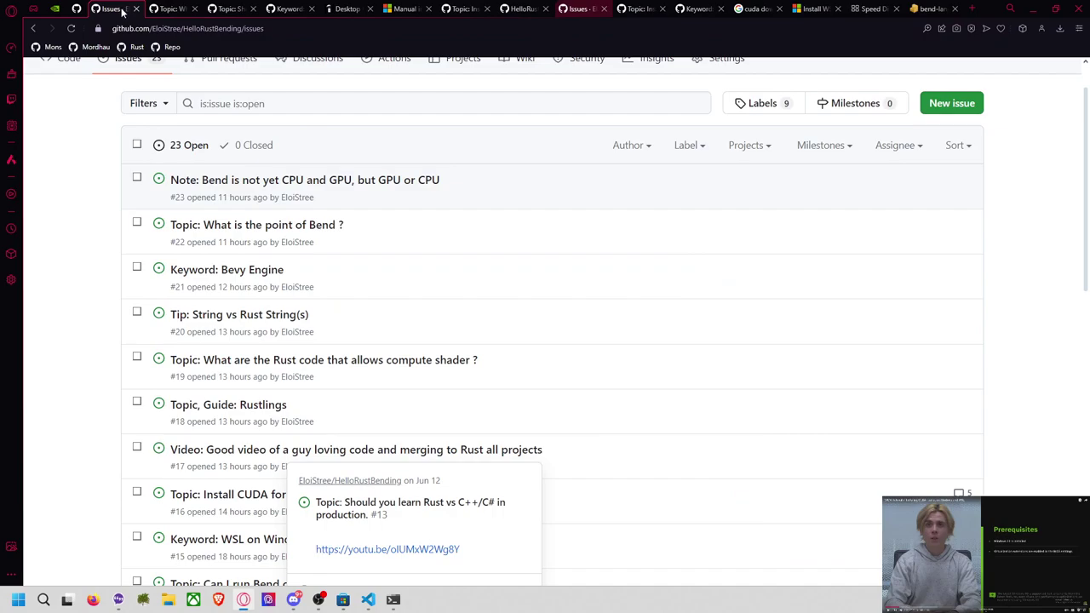
{"action": "middle_click", "coordinate": [304, 179]}
Read the quoted developer comment in the "What is the point of Bend ?" issue.
{"action": "left_click", "coordinate": [168, 9]}
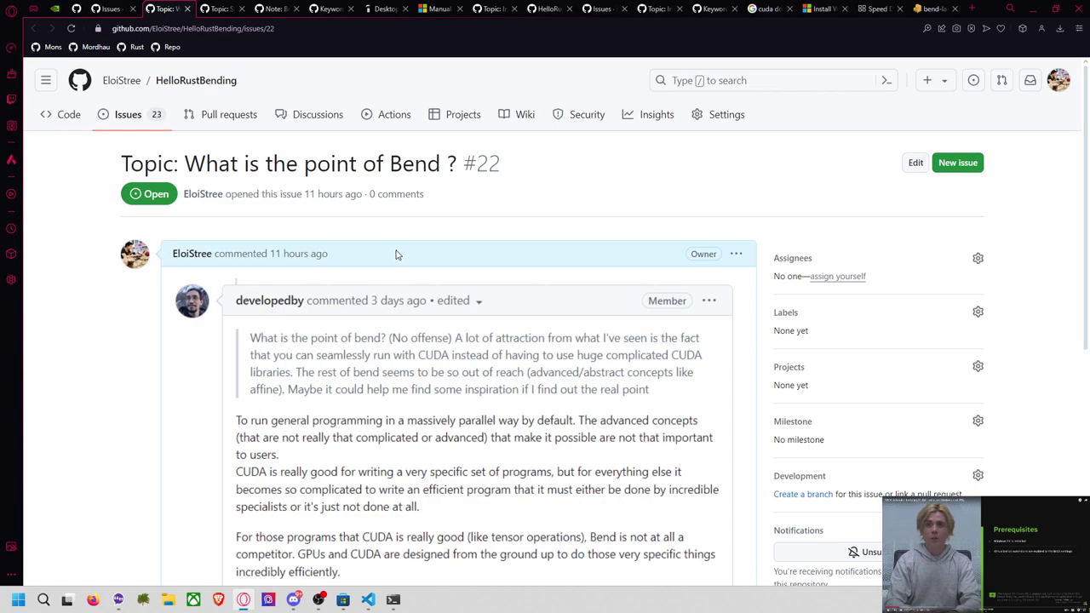
{"action": "scroll", "coordinate": [421, 255], "scroll_direction": "down", "scroll_amount": 1}
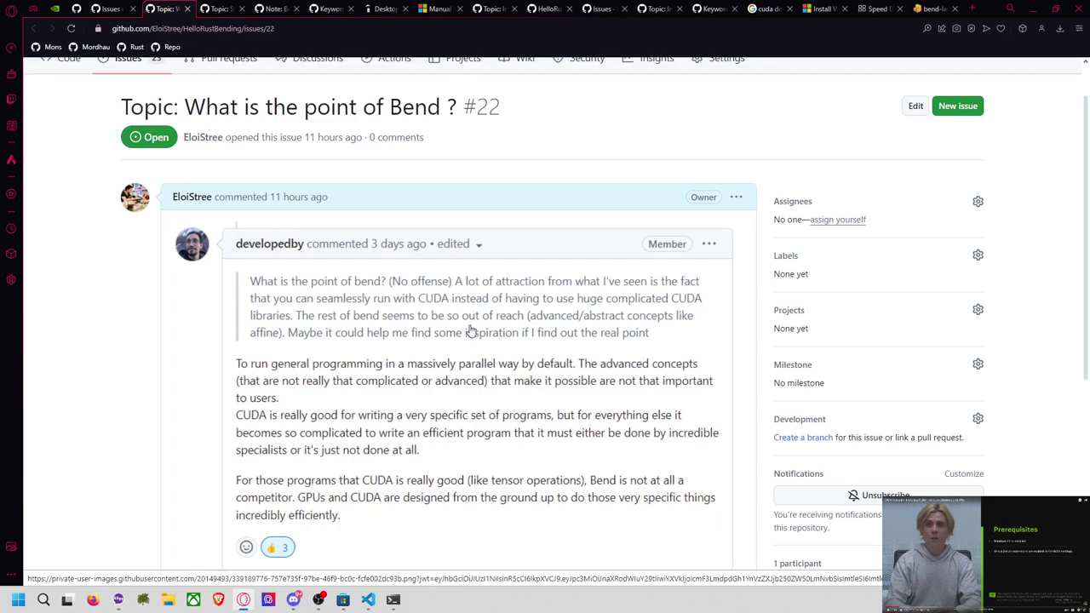
{"action": "scroll", "coordinate": [443, 314], "scroll_direction": "down", "scroll_amount": 1}
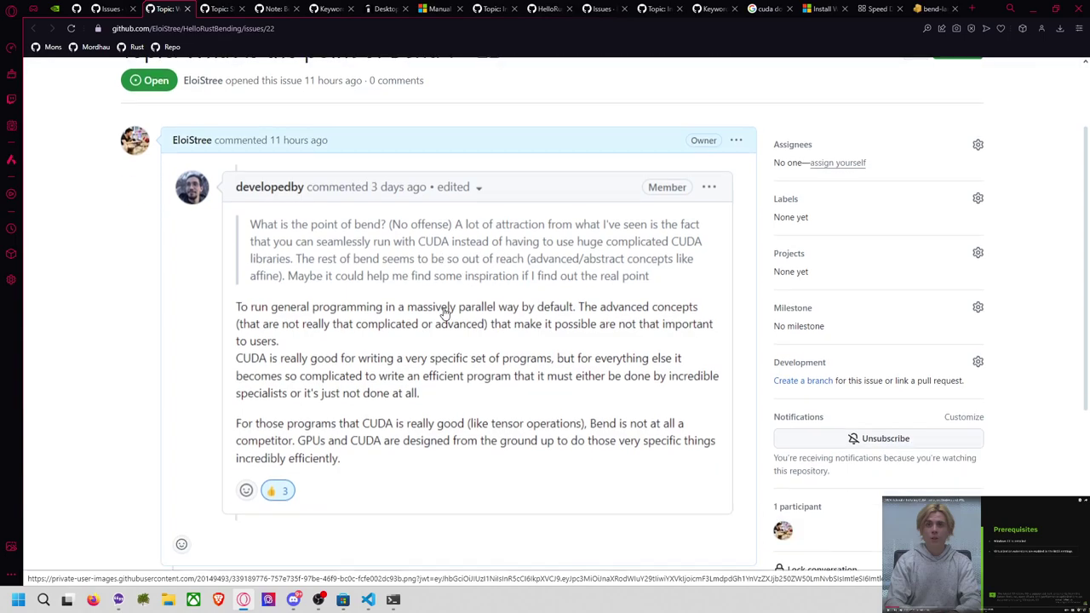